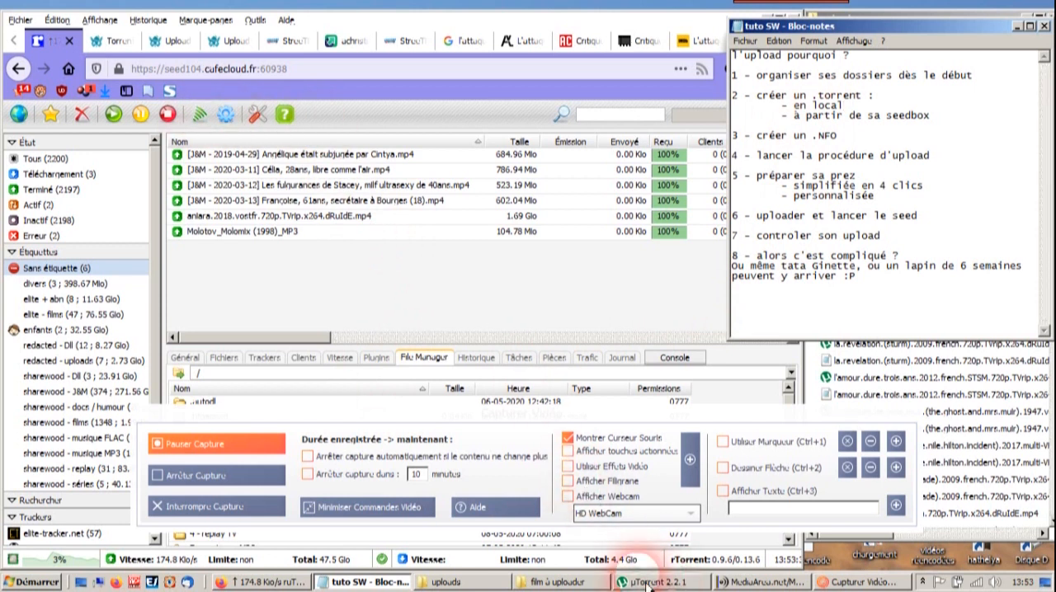
# - Select the l'attaque.du.metro.123 film in the film à uploader folder and review the Sharewood search results for "pelham"
pyautogui.click(557, 581)
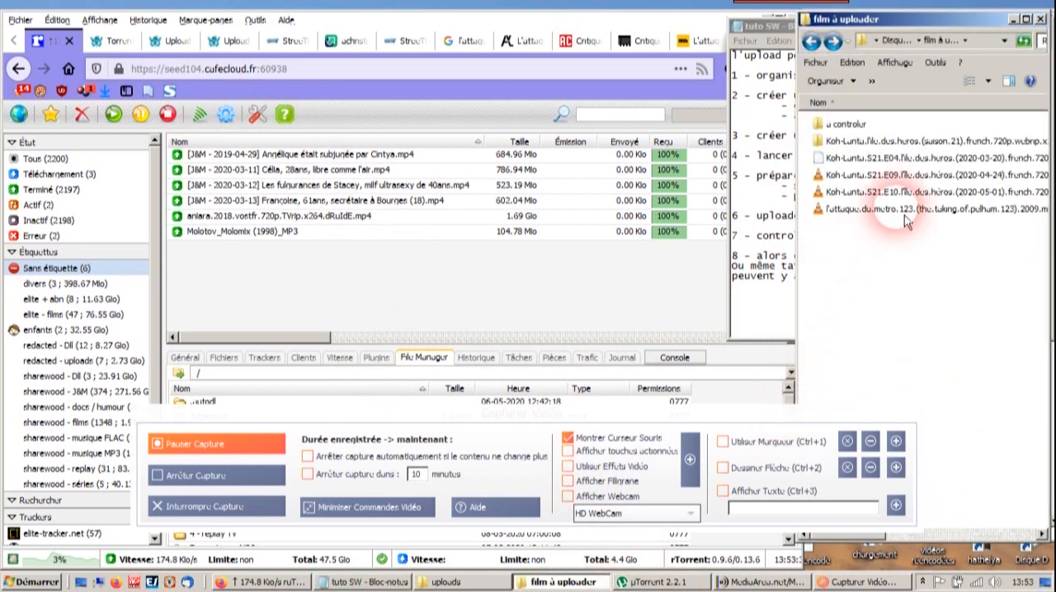
pyautogui.click(895, 211)
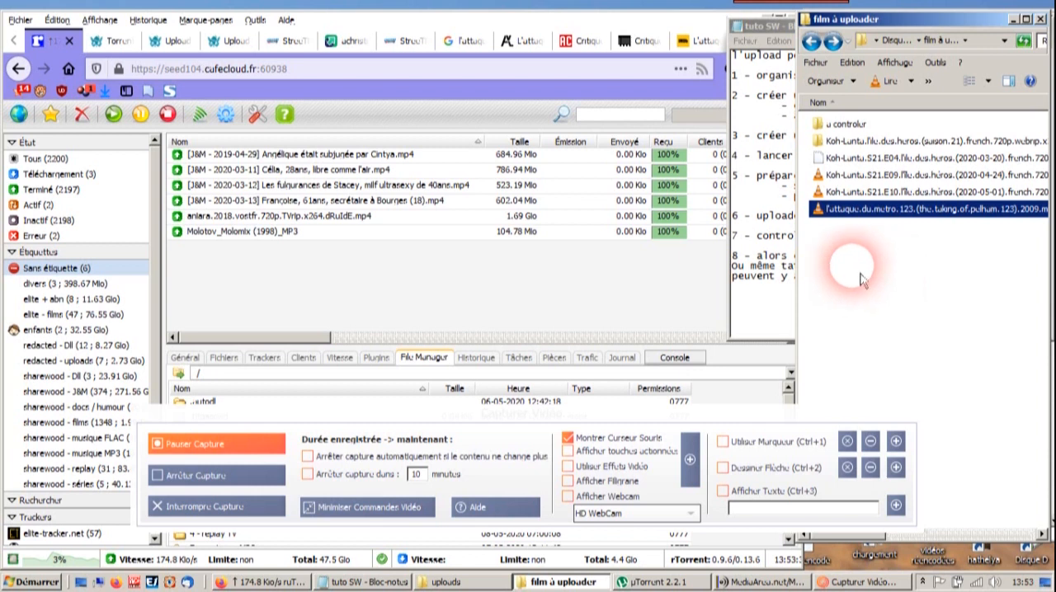
pyautogui.click(109, 42)
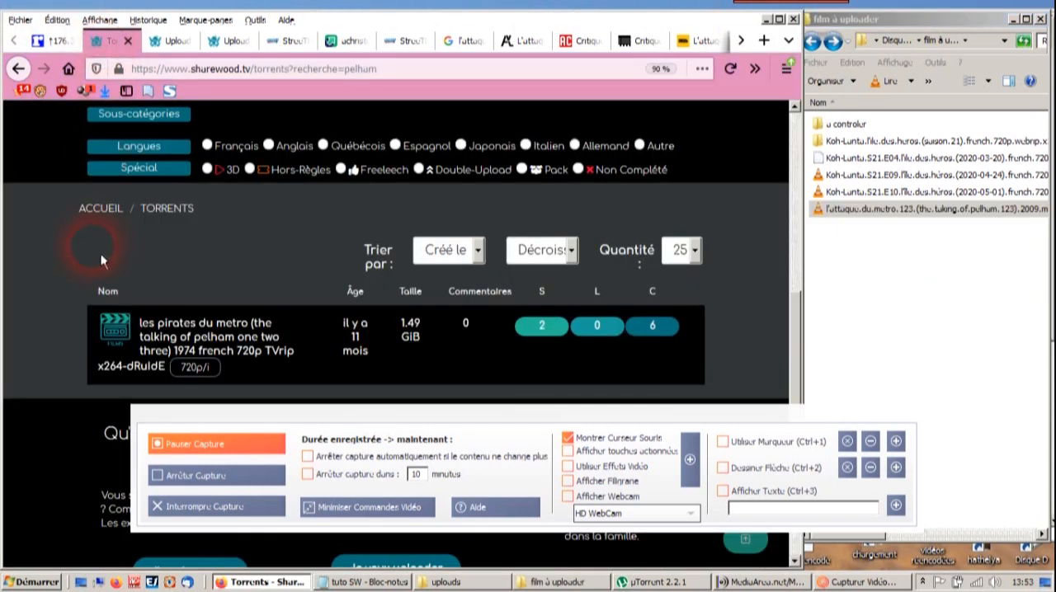
pyautogui.scroll(-3, 72, 236)
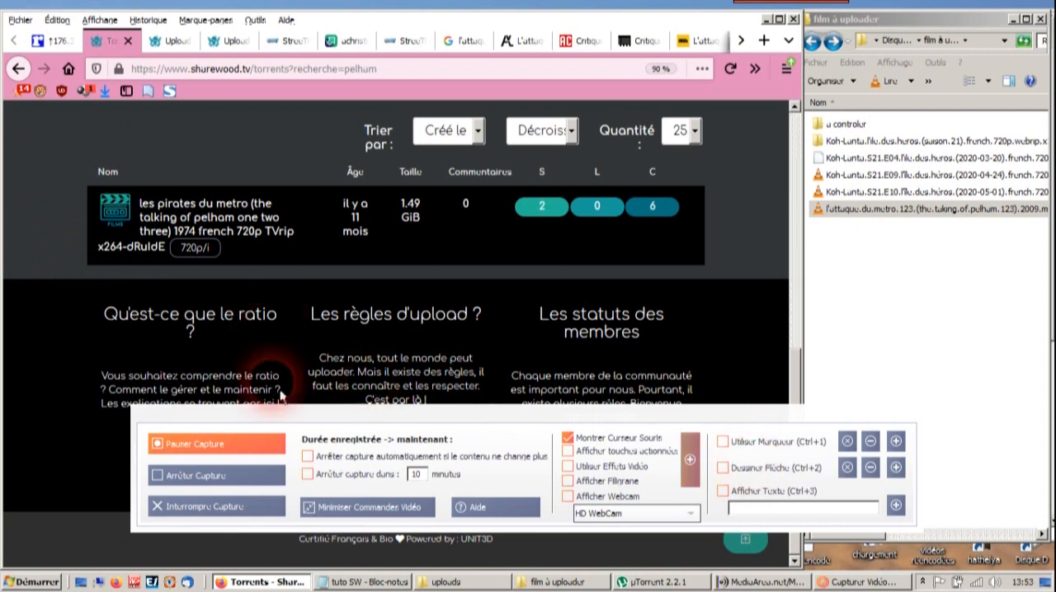
pyautogui.scroll(3, 80, 265)
pyautogui.scroll(-3, 80, 265)
pyautogui.scroll(2, 115, 281)
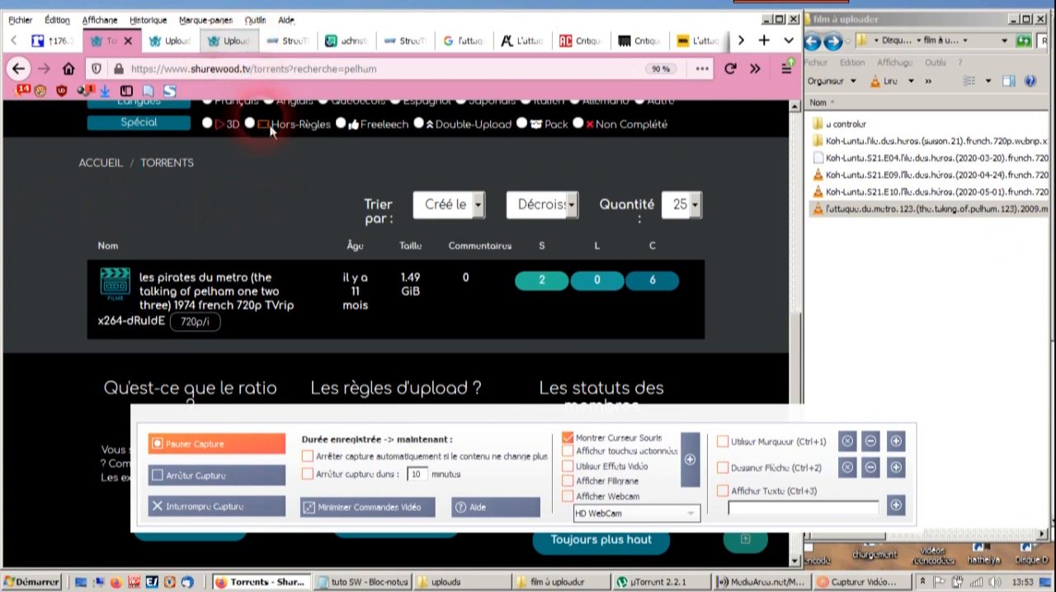
# - Switch to µTorrent and start creating a new torrent with the l'attaque.du.metro.123 film from the film à uploader folder as its source
pyautogui.click(658, 582)
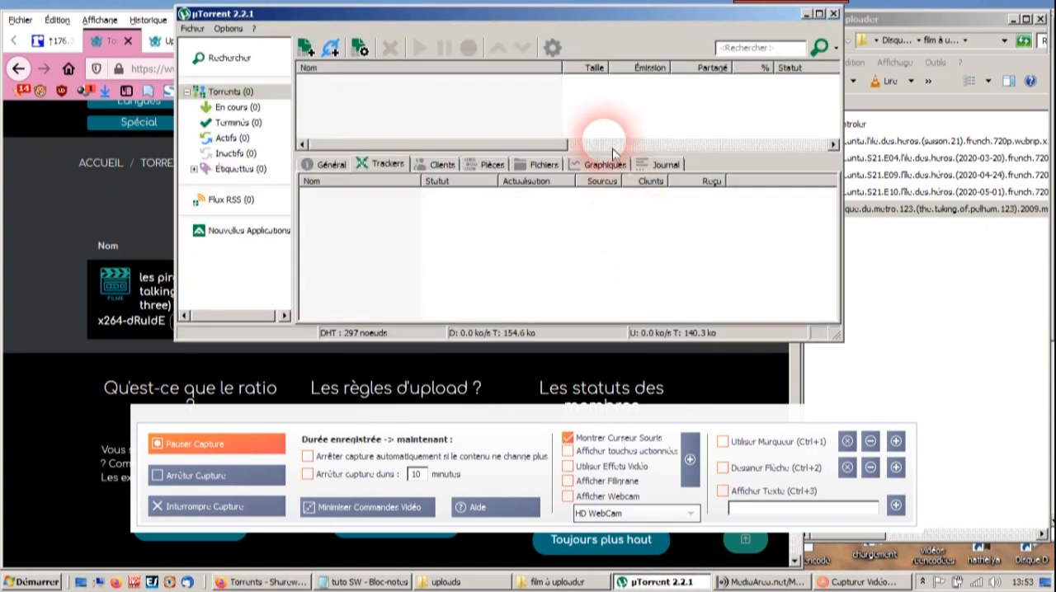
pyautogui.click(192, 29)
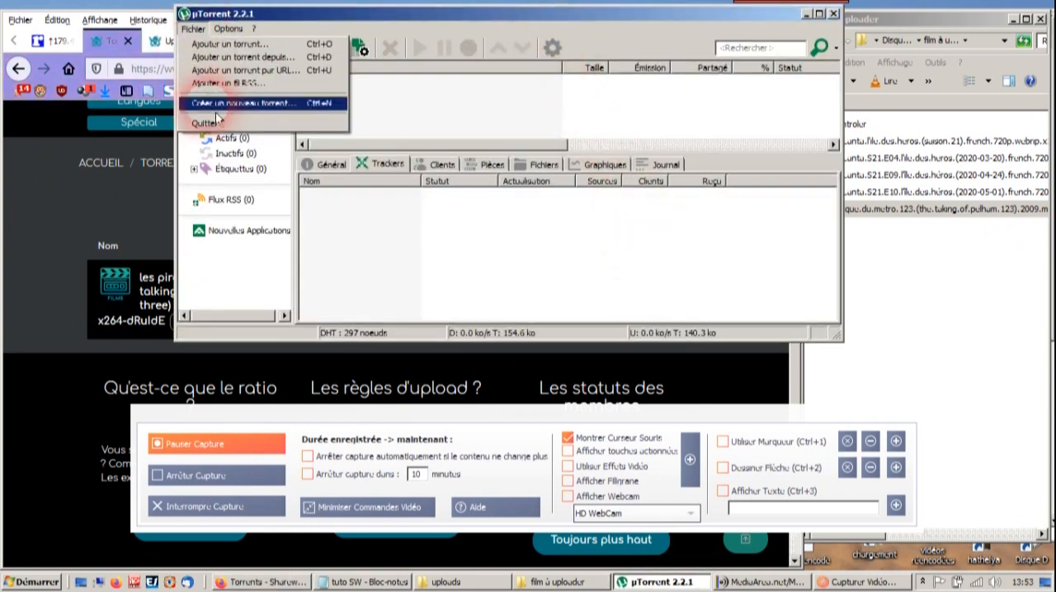
pyautogui.click(239, 103)
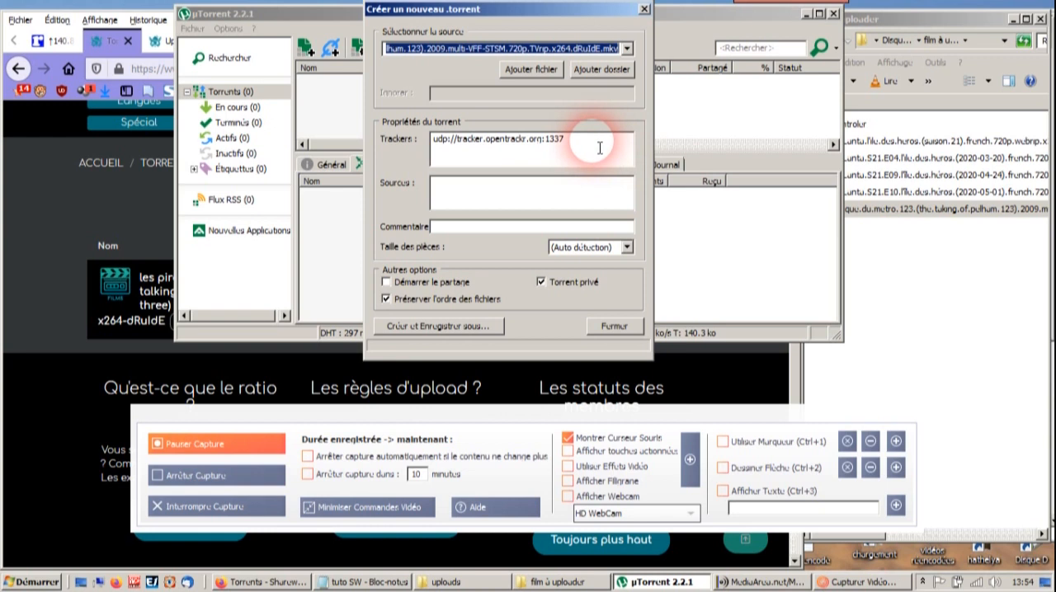
pyautogui.moveTo(600, 147); pyautogui.dragTo(388, 142)
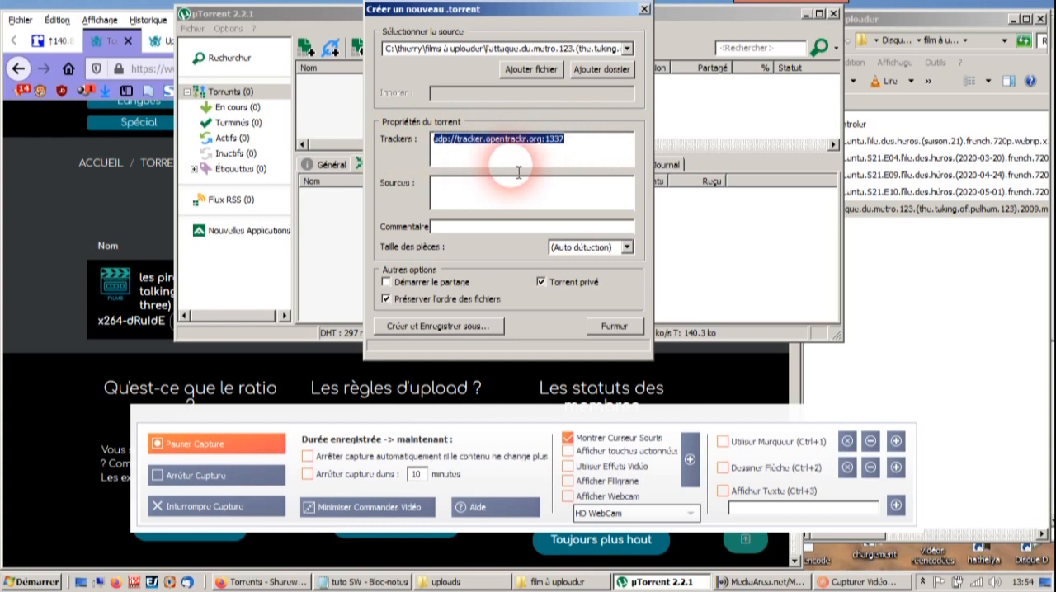
pyautogui.click(952, 264)
pyautogui.click(926, 213)
pyautogui.moveTo(927, 216); pyautogui.dragTo(458, 51)
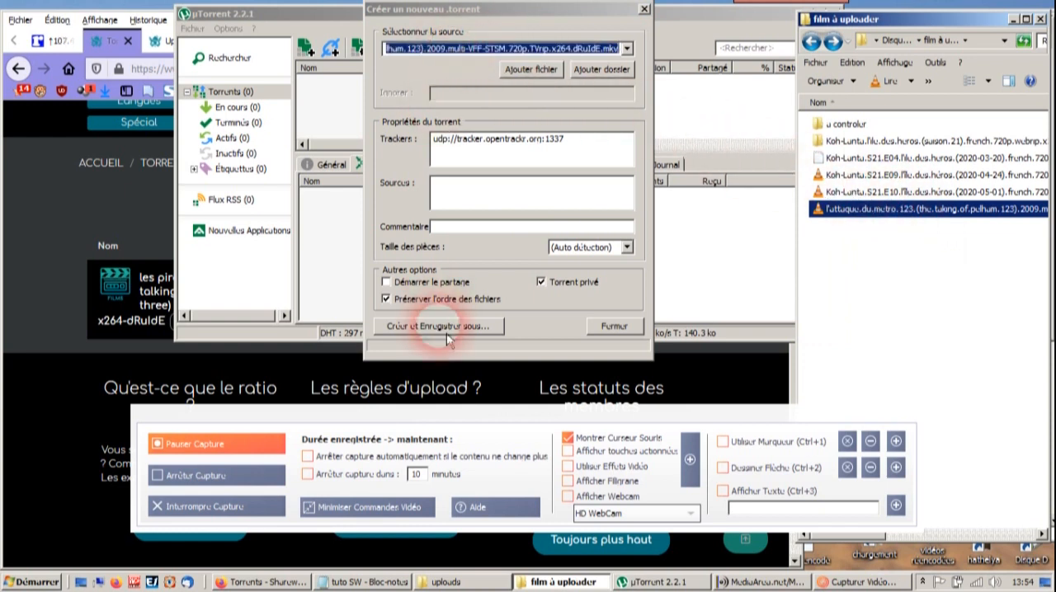
pyautogui.click(479, 330)
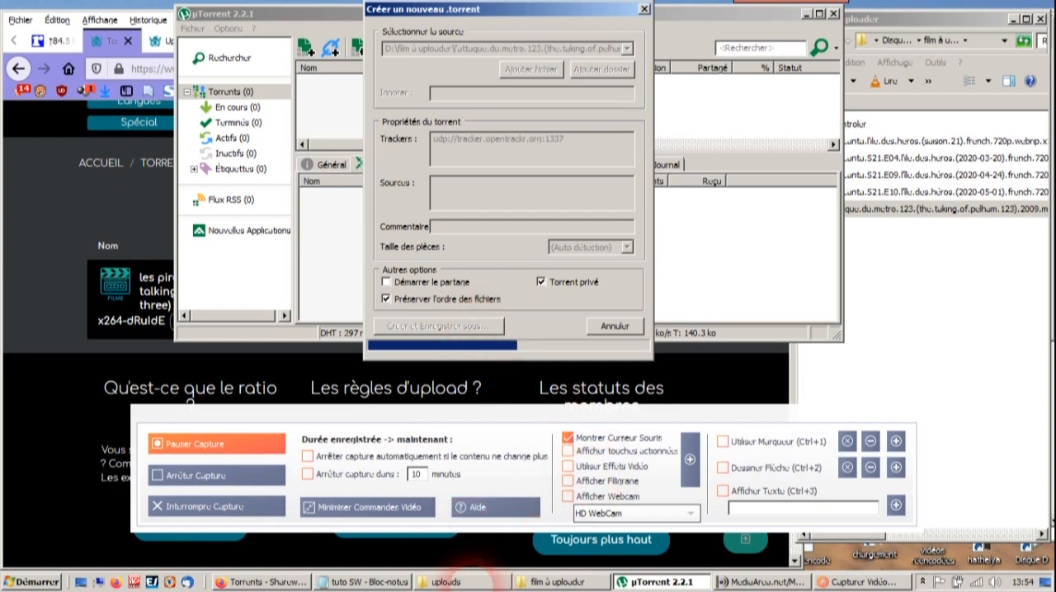
# - Examine how the uploads folder is organised, including its NFO, prez, torrent création and torrent retelecharges subfolders and the torrent and NFO files
pyautogui.click(450, 582)
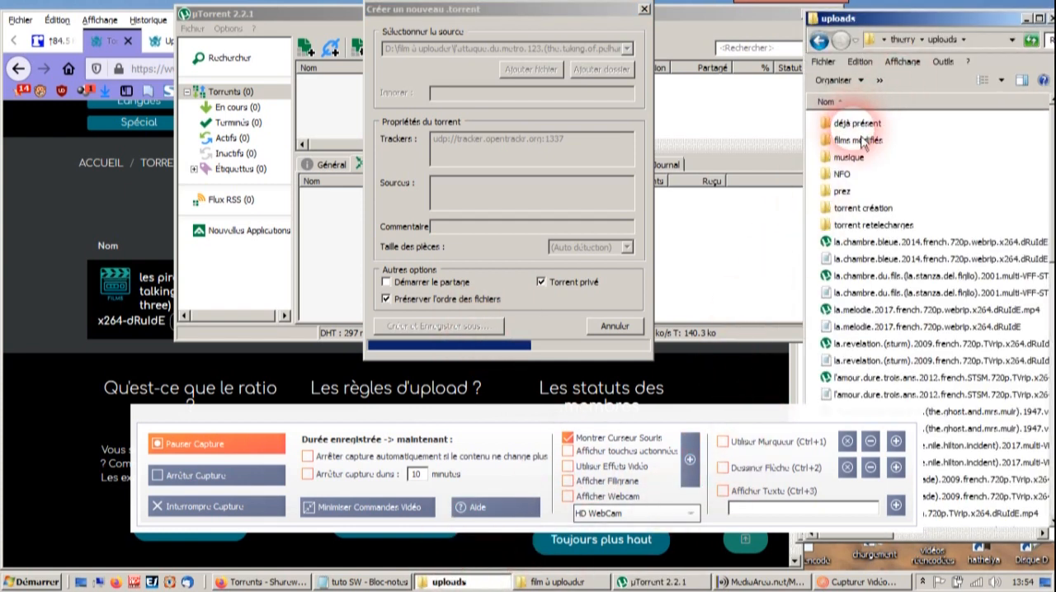
pyautogui.click(850, 177)
pyautogui.click(856, 195)
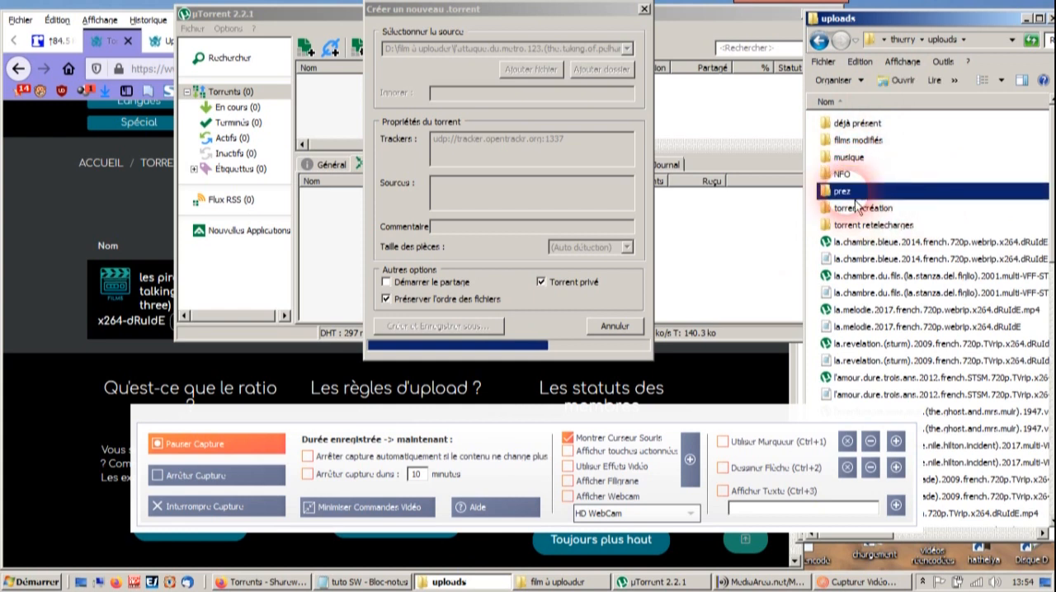
pyautogui.click(863, 210)
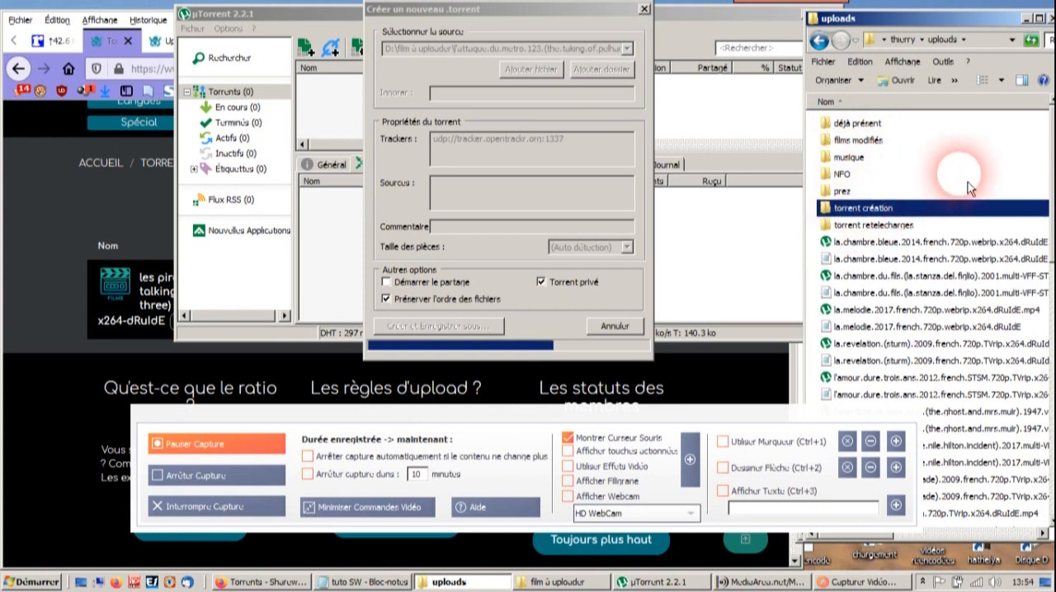
pyautogui.click(879, 225)
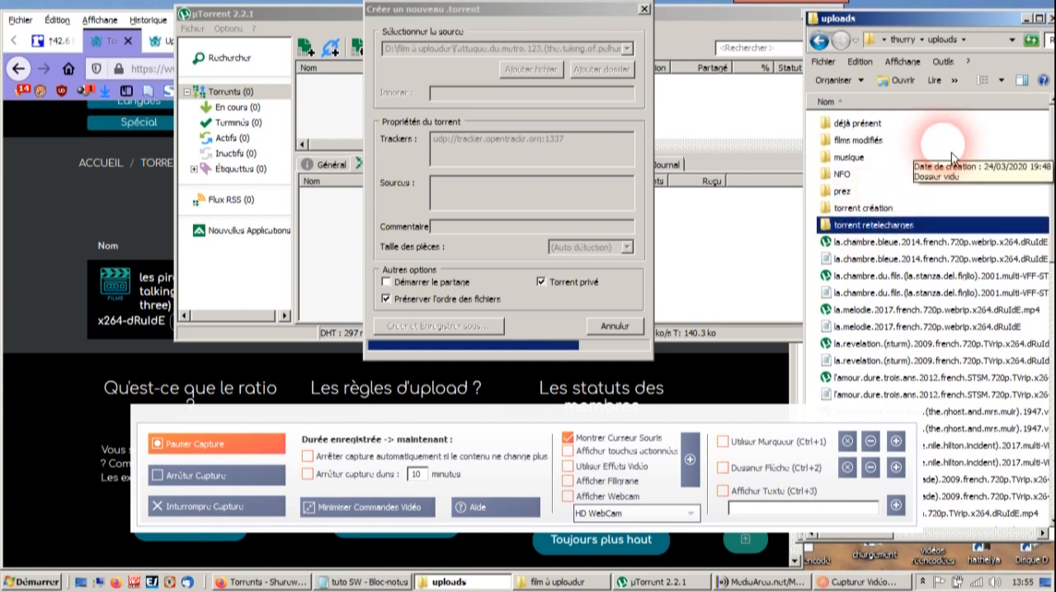
pyautogui.click(872, 242)
pyautogui.click(871, 259)
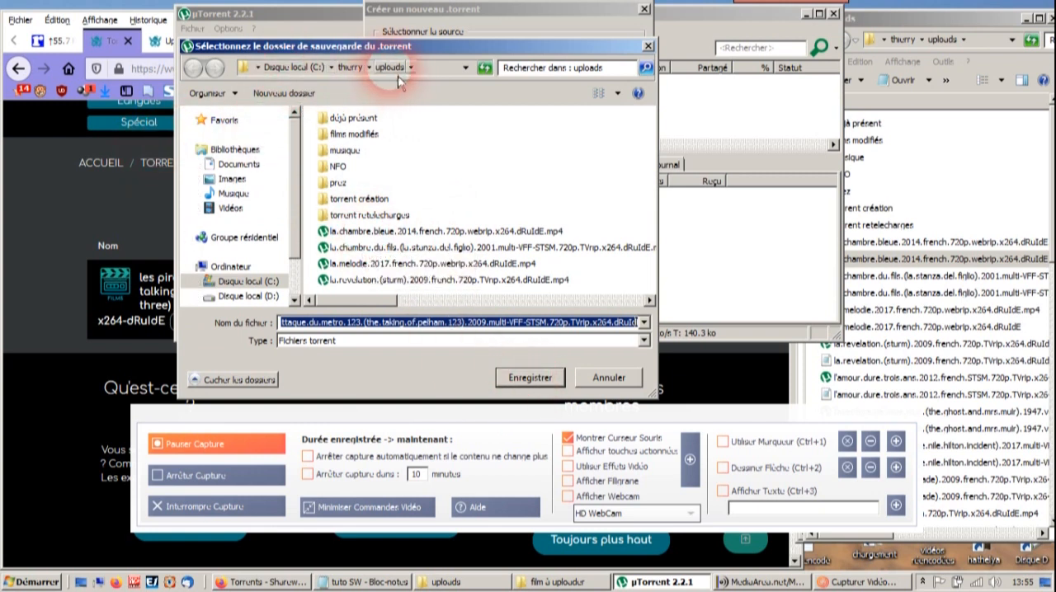
# - Save the new torrent file in the uploads folder, then close the torrent creation dialog and minimise µTorrent
pyautogui.click(530, 377)
pyautogui.click(945, 43)
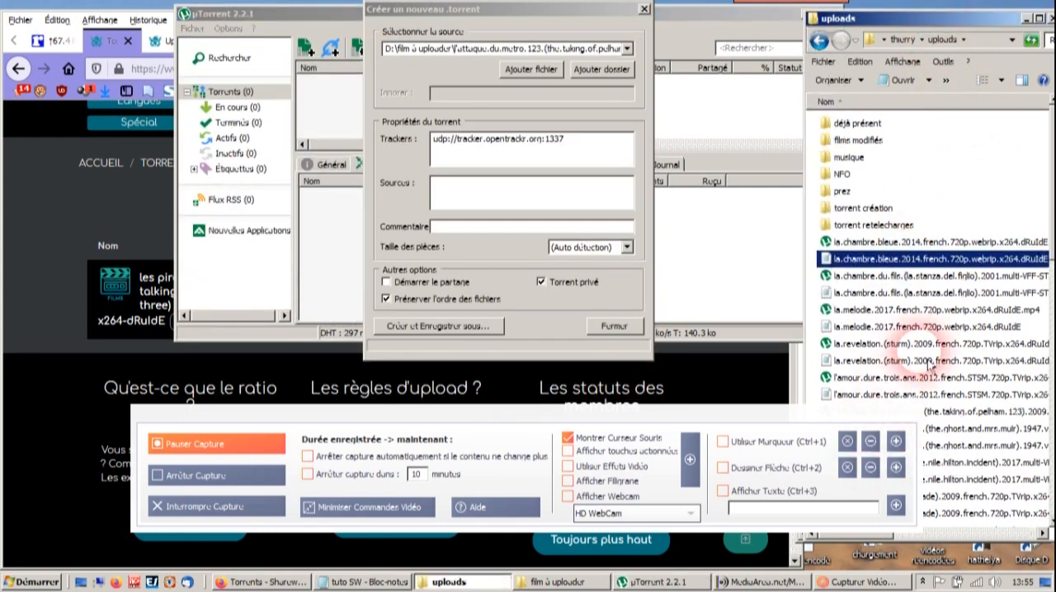
pyautogui.moveTo(949, 15); pyautogui.dragTo(940, 7)
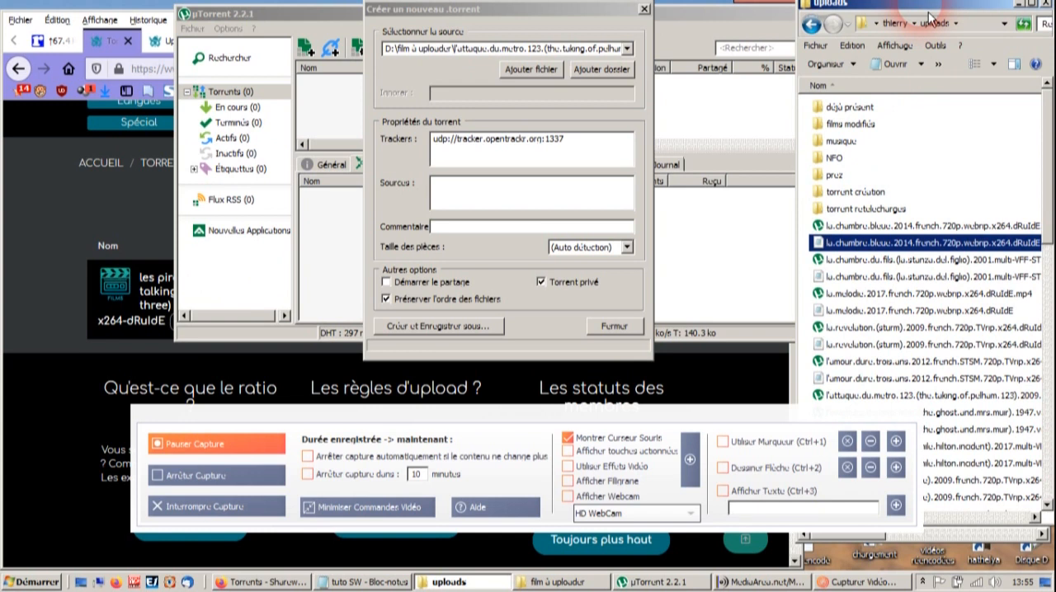
pyautogui.click(961, 400)
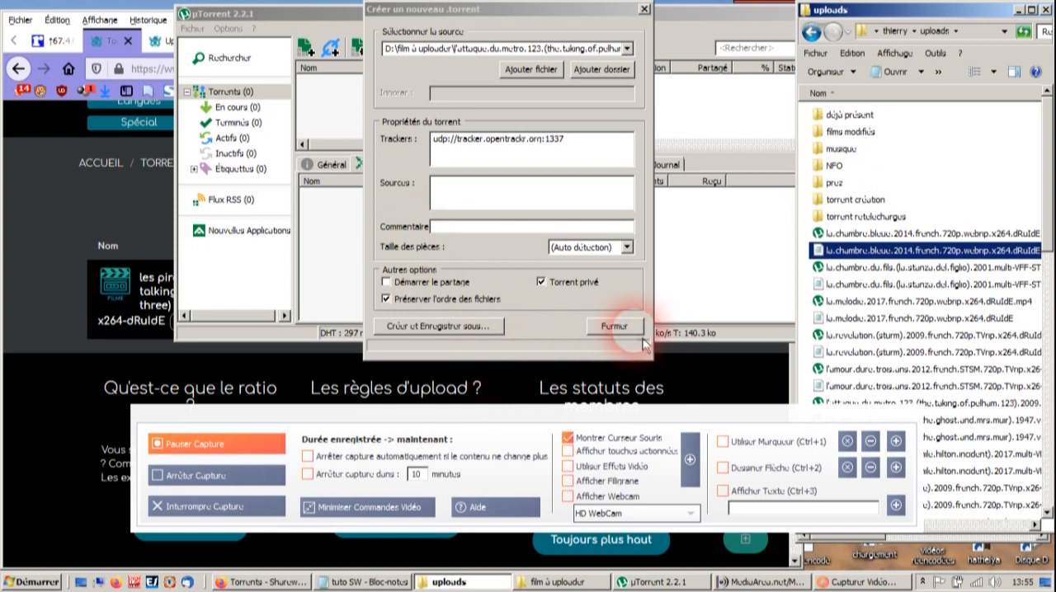
pyautogui.click(614, 326)
pyautogui.click(807, 14)
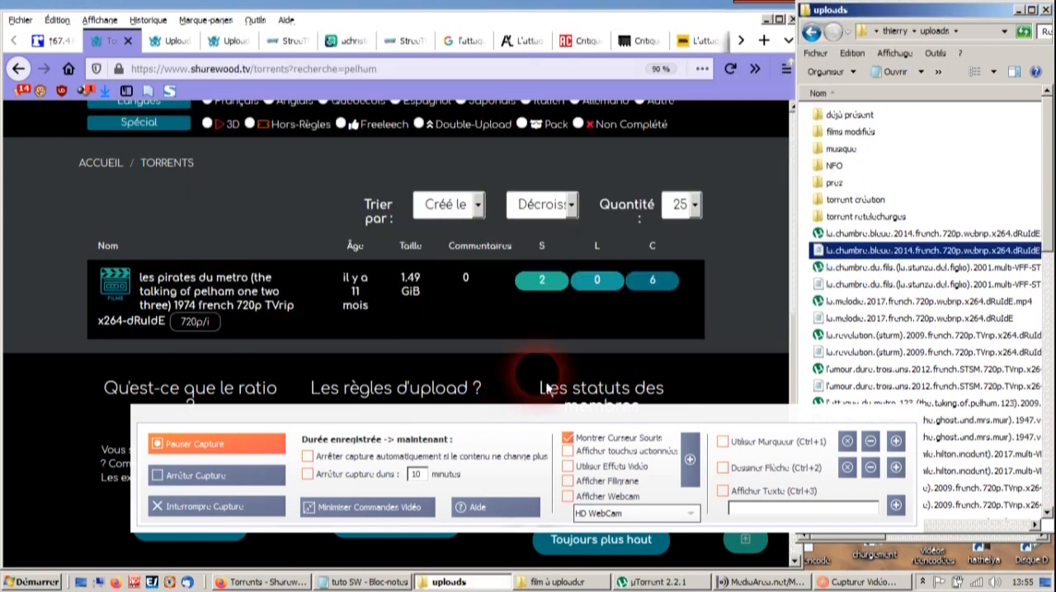
# - Switch to MediaInfo and load the l'attaque.du.metro.123 film from the film à uploader folder
pyautogui.click(726, 582)
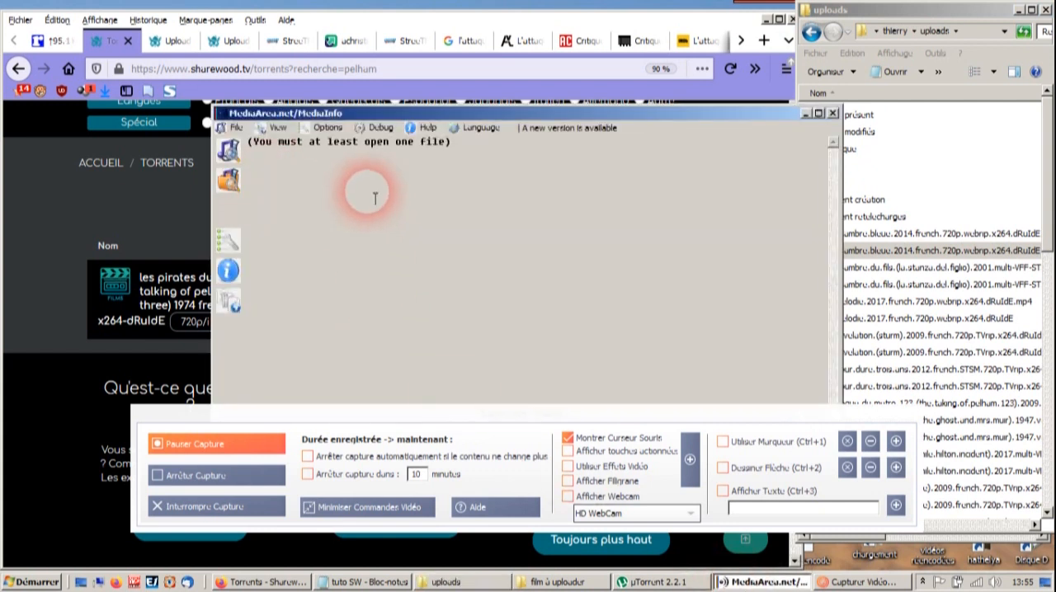
pyautogui.moveTo(445, 113); pyautogui.dragTo(371, 32)
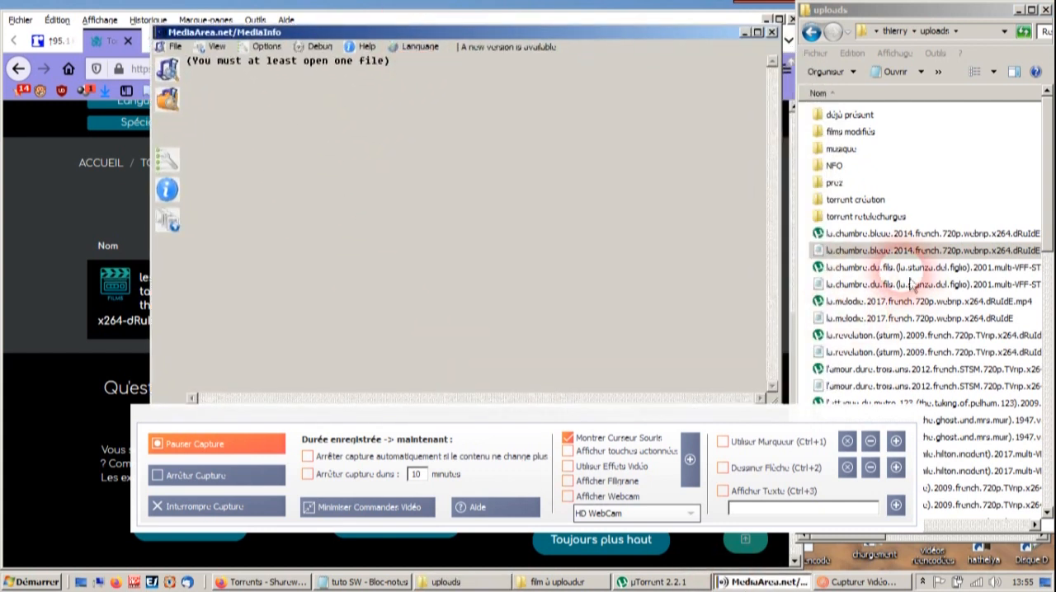
pyautogui.click(528, 582)
pyautogui.click(887, 211)
pyautogui.moveTo(887, 211); pyautogui.dragTo(537, 165)
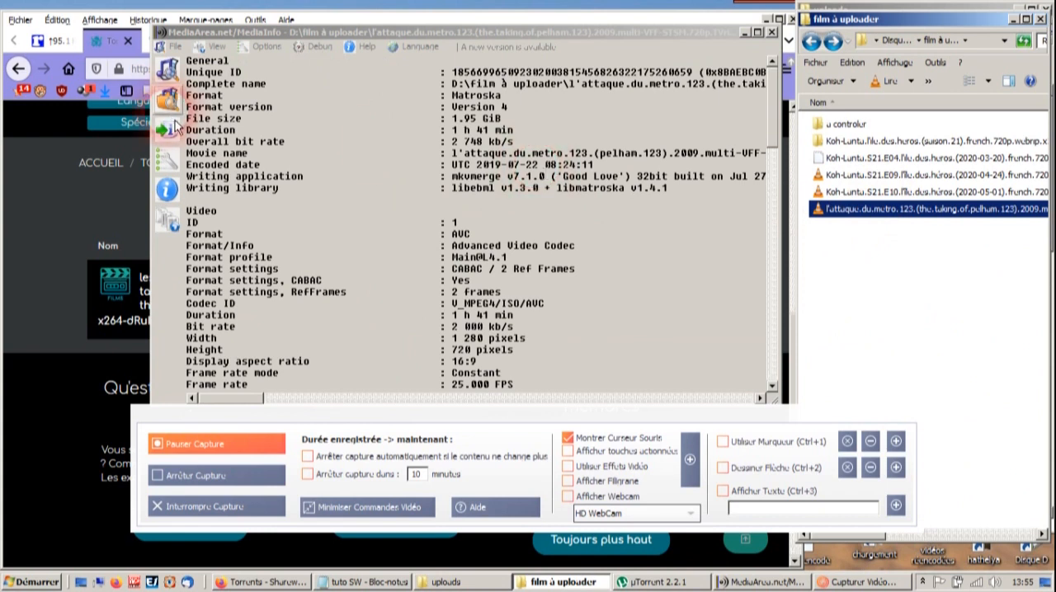
# - Open the MediaInfo export settings for the film, using the Text format with Advanced mode enabled
pyautogui.click(168, 157)
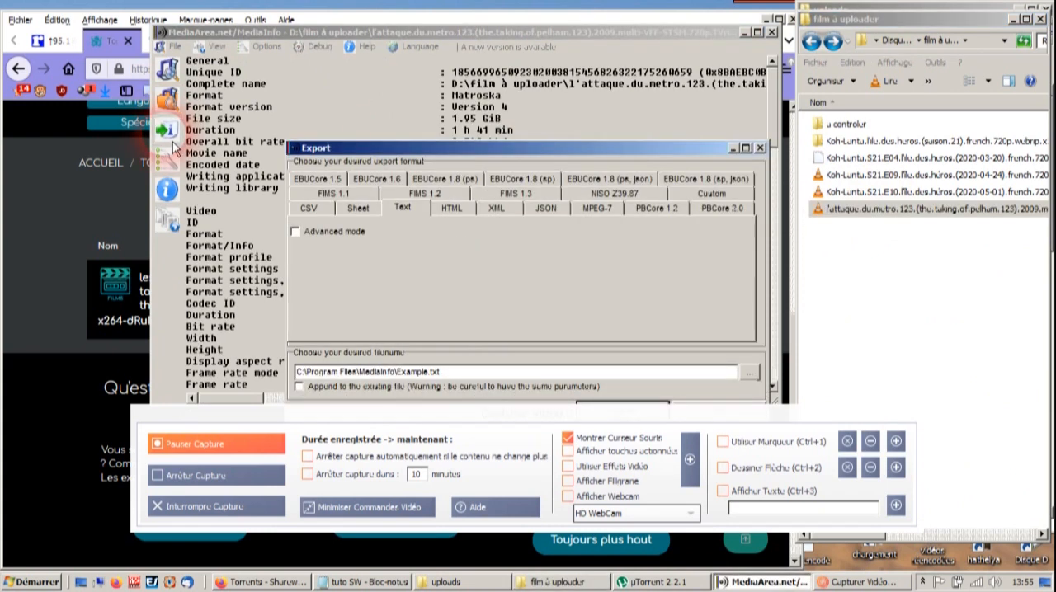
pyautogui.click(386, 229)
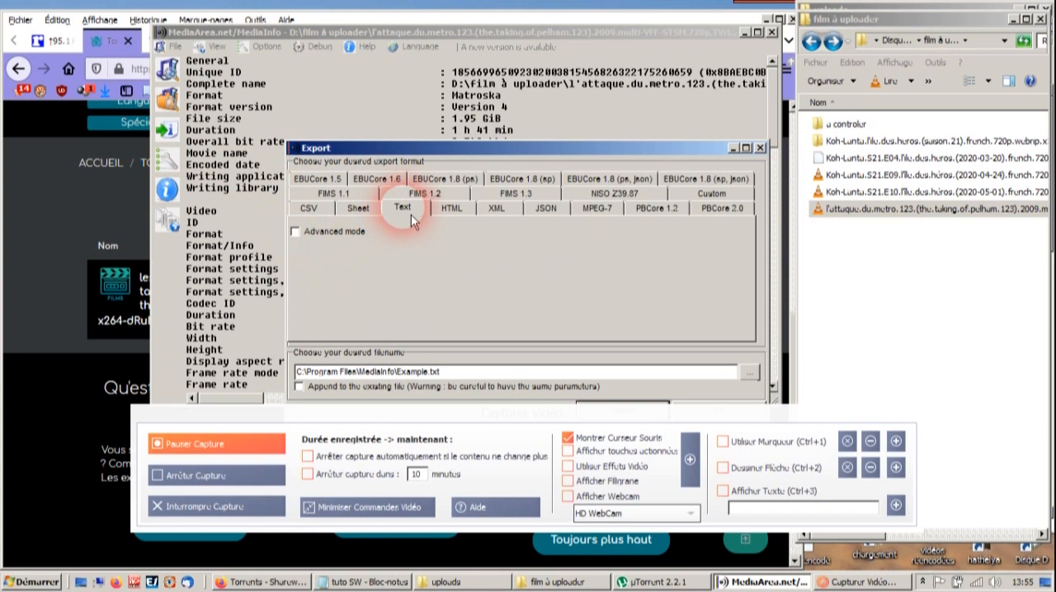
pyautogui.click(297, 233)
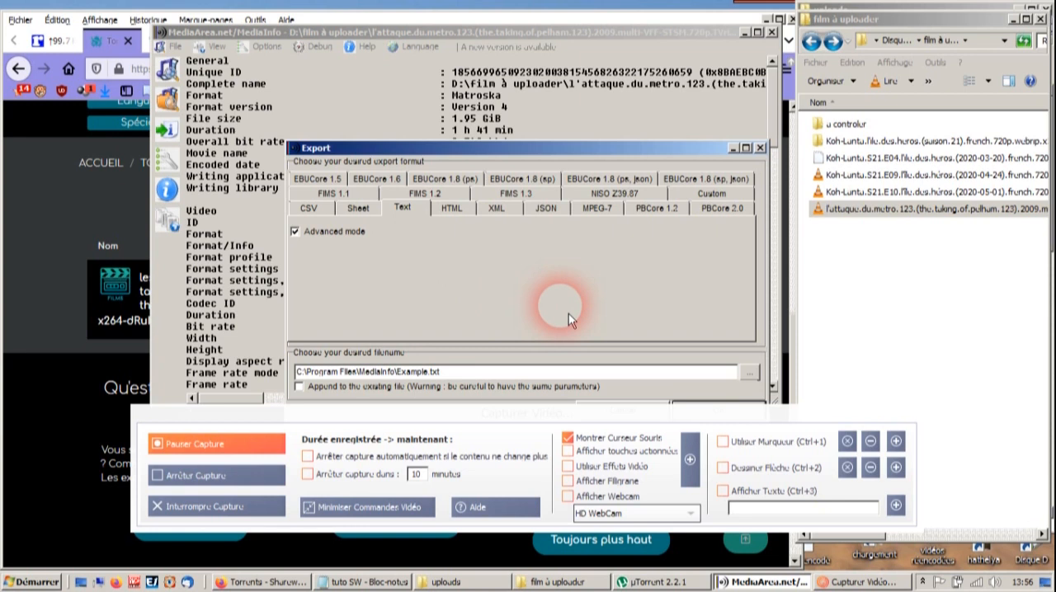
# - Copy the film's file name without its extension and use it as the name of the export file
pyautogui.click(750, 373)
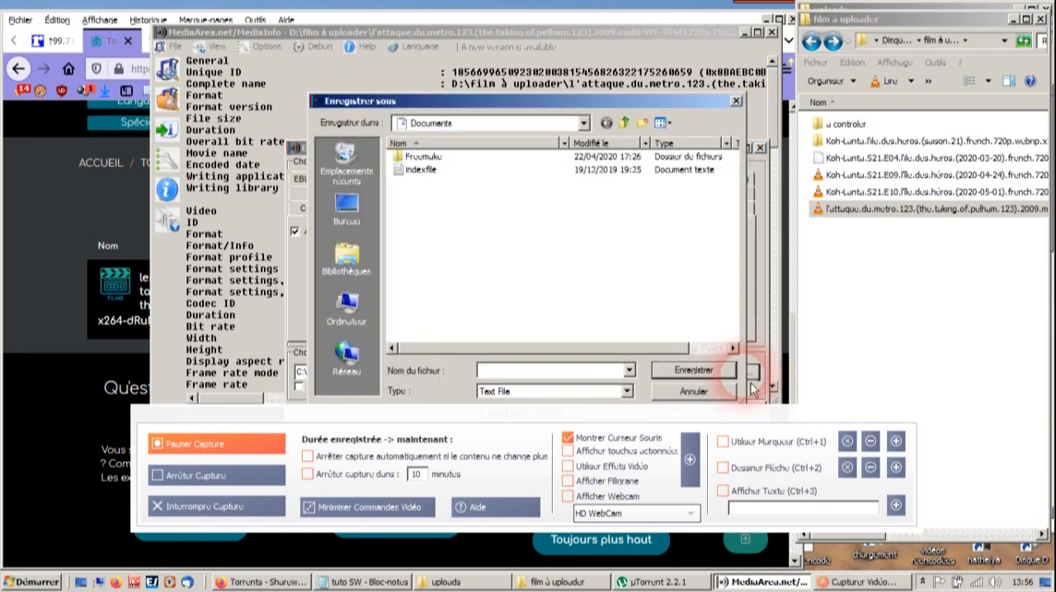
pyautogui.click(916, 210)
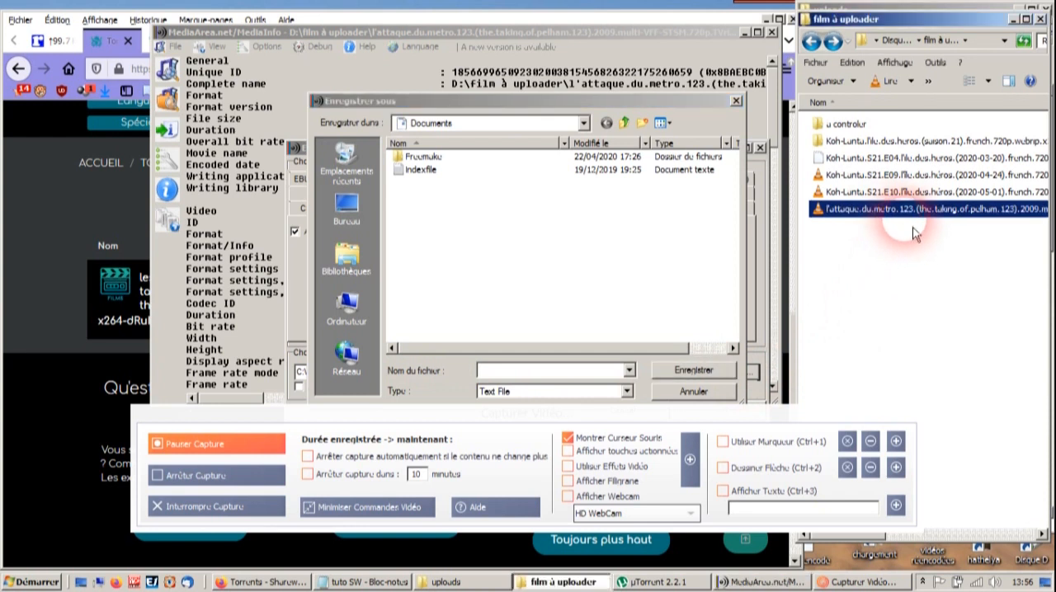
pyautogui.press('F2')
pyautogui.press('Escape')
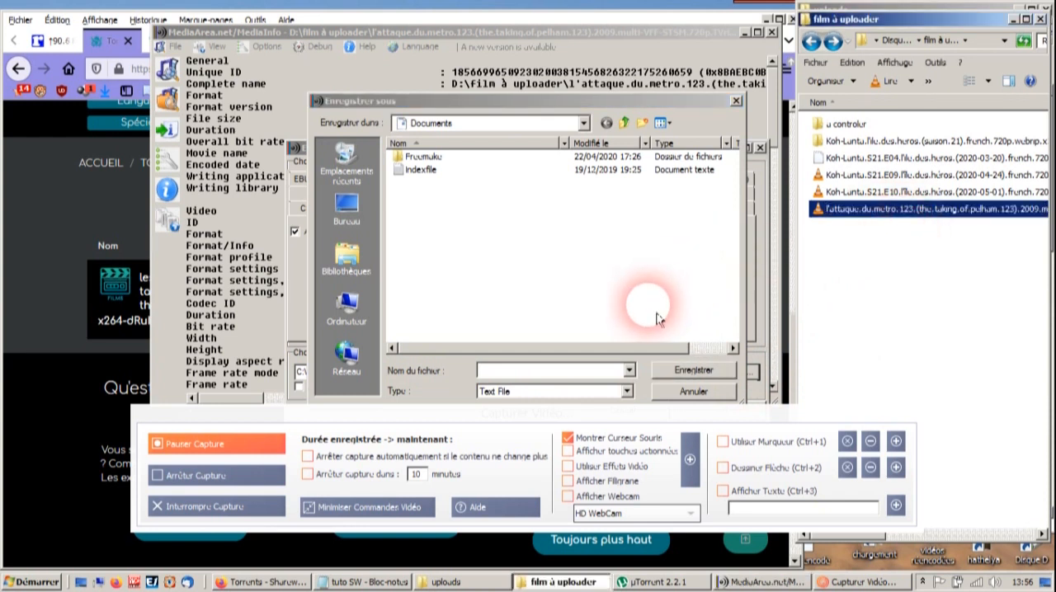
pyautogui.click(573, 375)
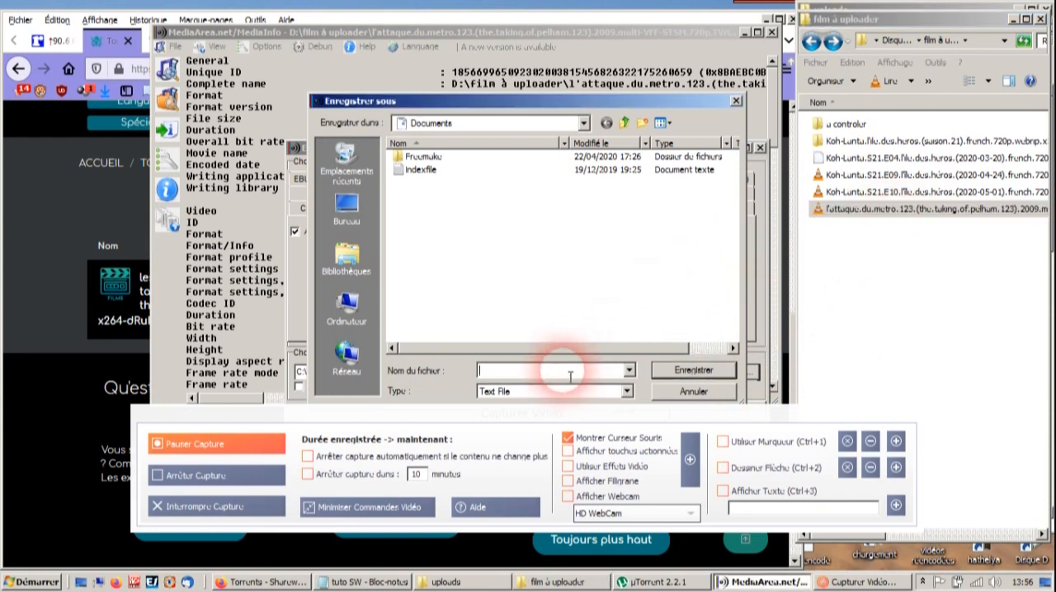
pyautogui.hotkey('ctrl', 'v')
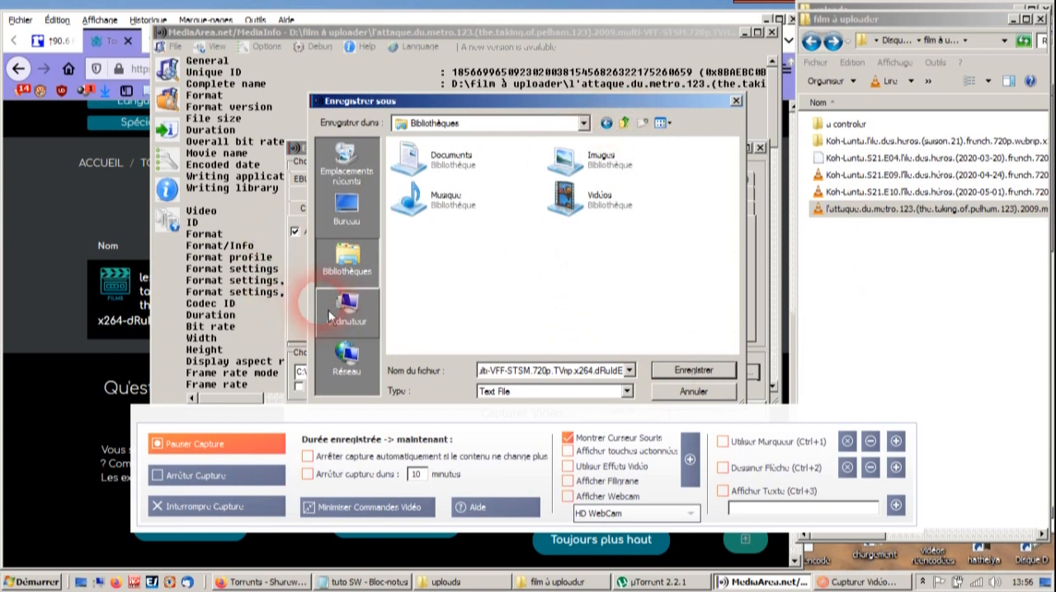
# - Choose the uploads folder on drive C: as the export destination and confirm the file location
pyautogui.click(353, 323)
pyautogui.click(474, 178)
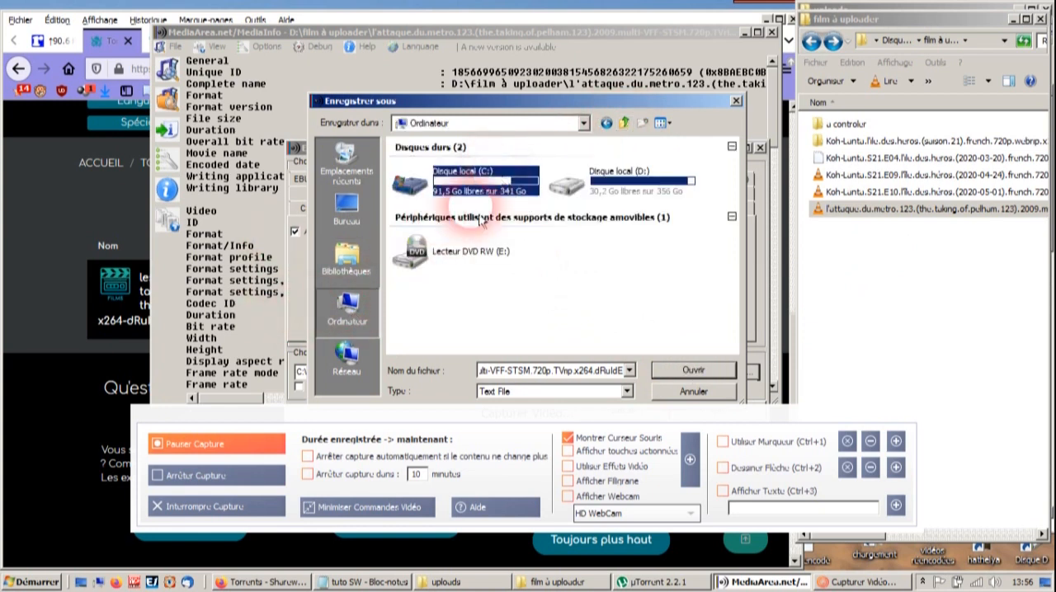
pyautogui.doubleClick(450, 175)
pyautogui.click(410, 278)
pyautogui.doubleClick(409, 277)
pyautogui.doubleClick(419, 236)
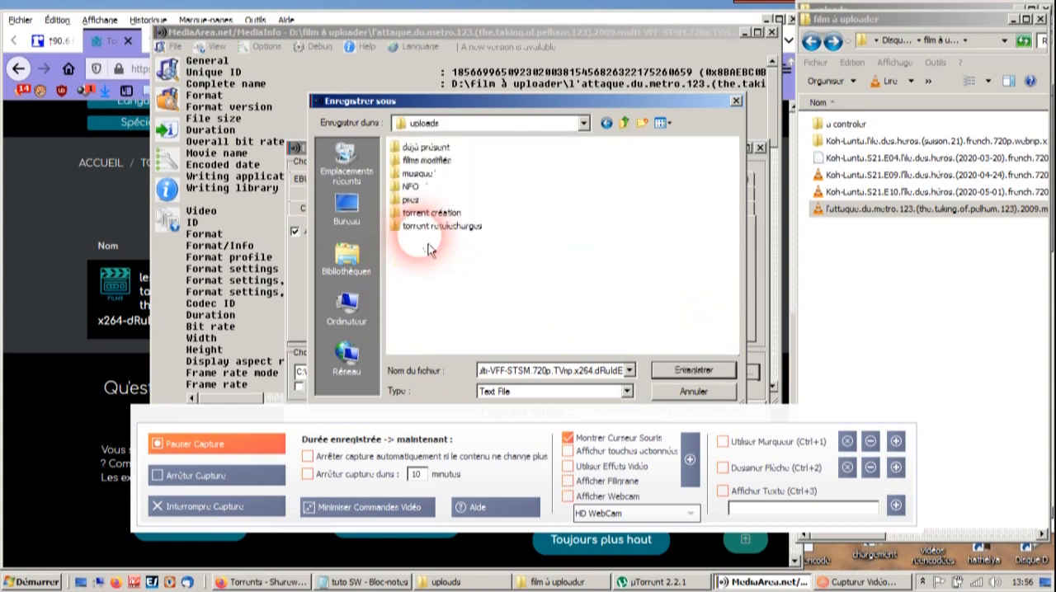
pyautogui.click(693, 375)
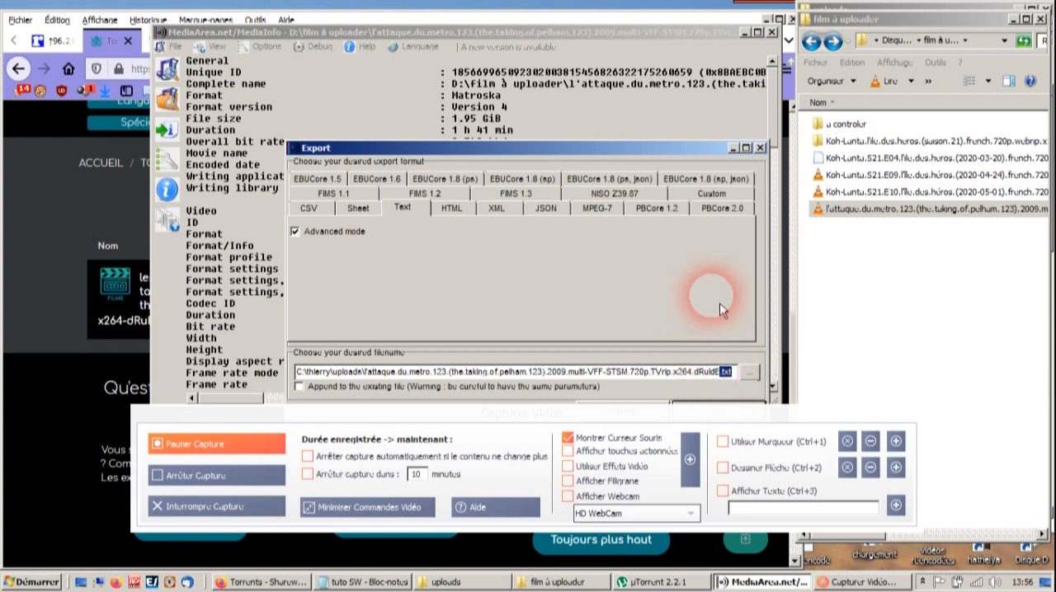
# - Change the export file's extension to .nfo
pyautogui.write('t')
pyautogui.press('BackSpace')
pyautogui.write('nfo')
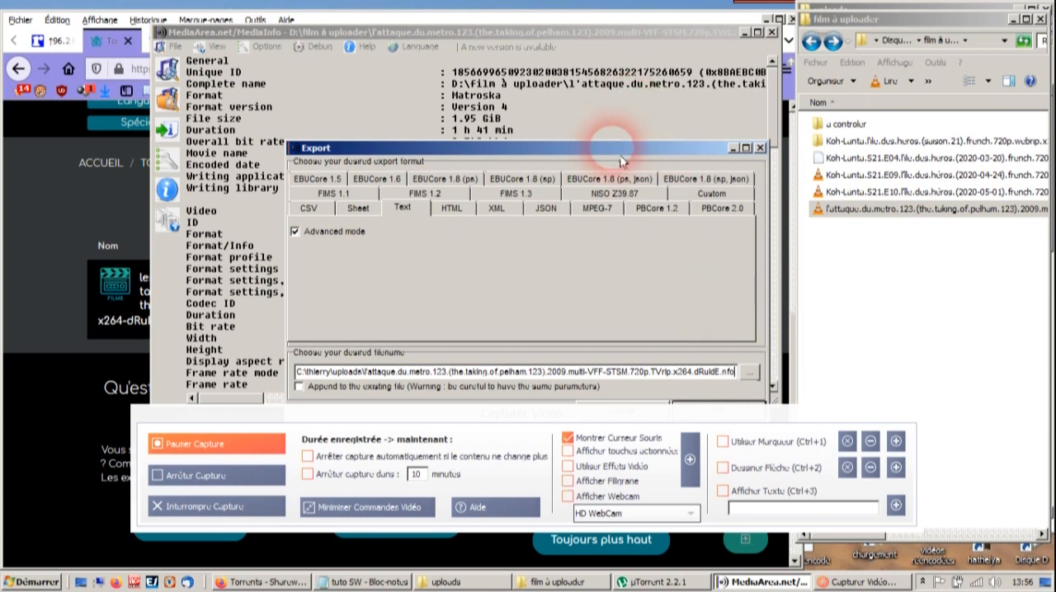
# - Export the film's media information to the .nfo file and close MediaInfo
pyautogui.moveTo(619, 148); pyautogui.dragTo(599, 55)
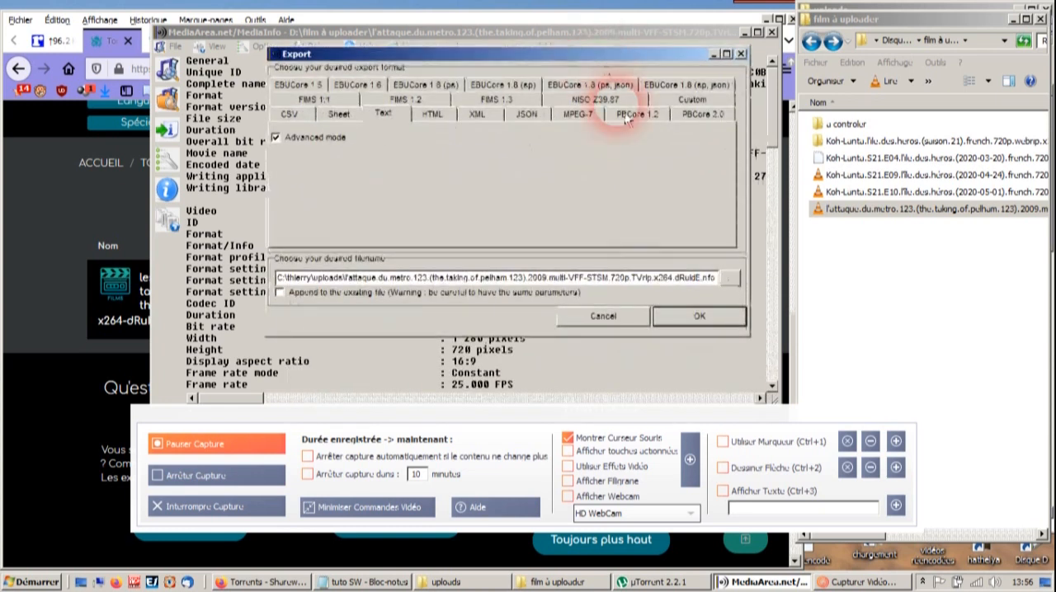
pyautogui.click(707, 327)
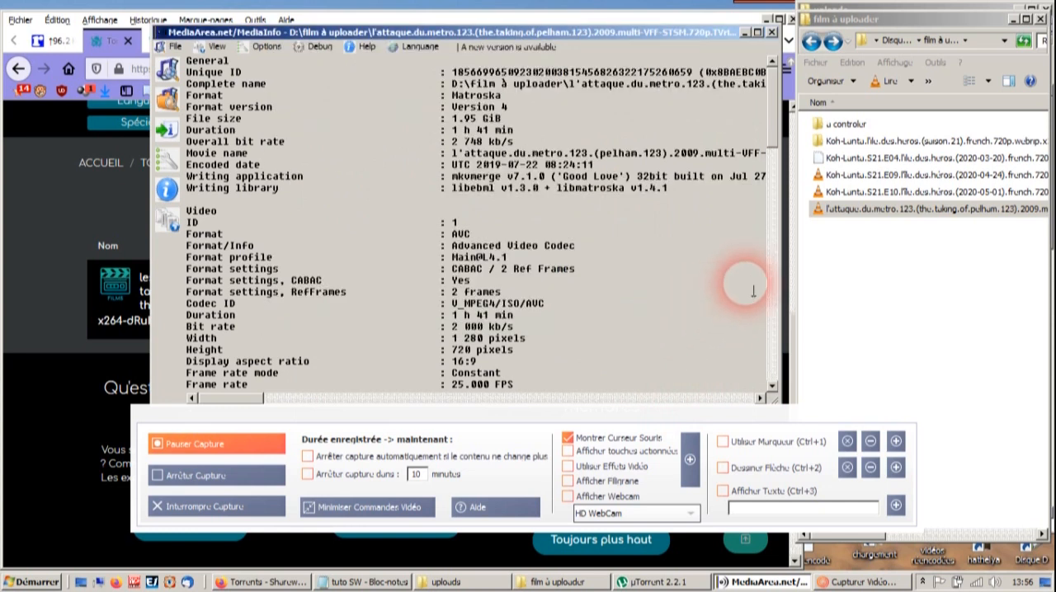
pyautogui.click(772, 33)
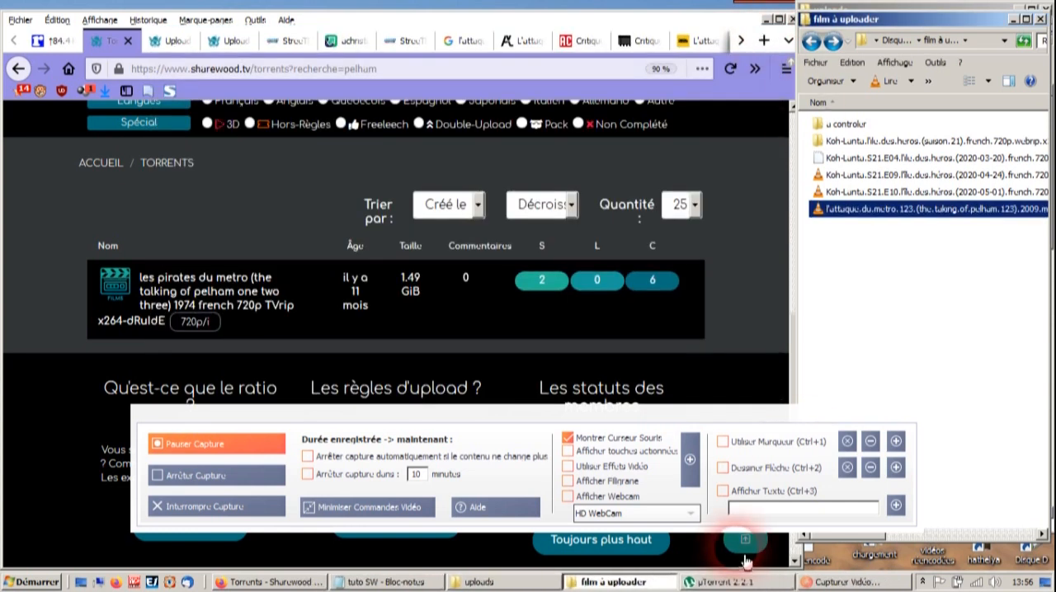
# - Open the film's newly exported NFO file from the uploads folder in Notepad
pyautogui.click(483, 582)
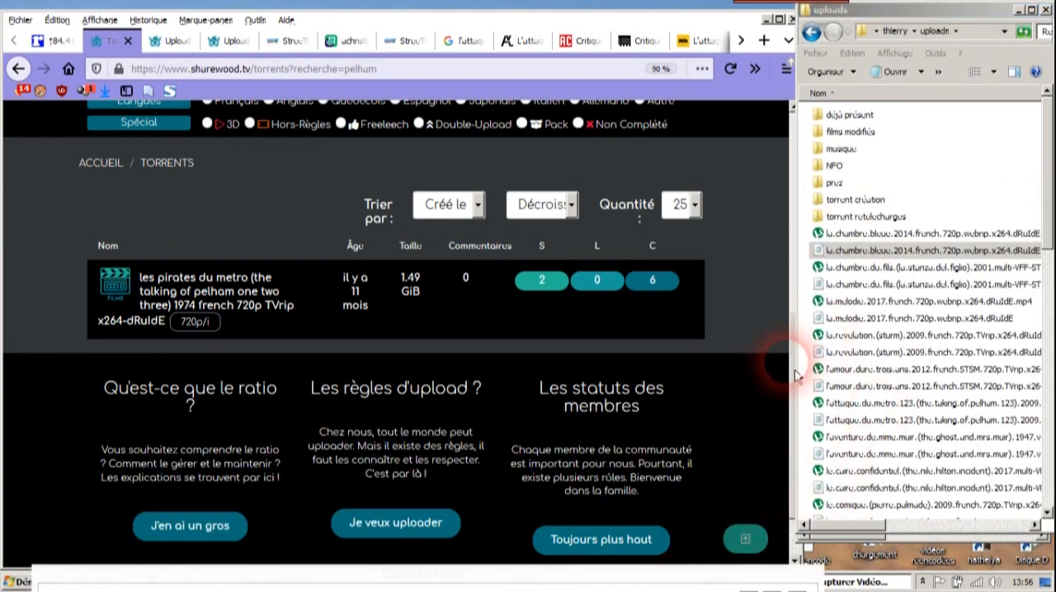
pyautogui.click(876, 421)
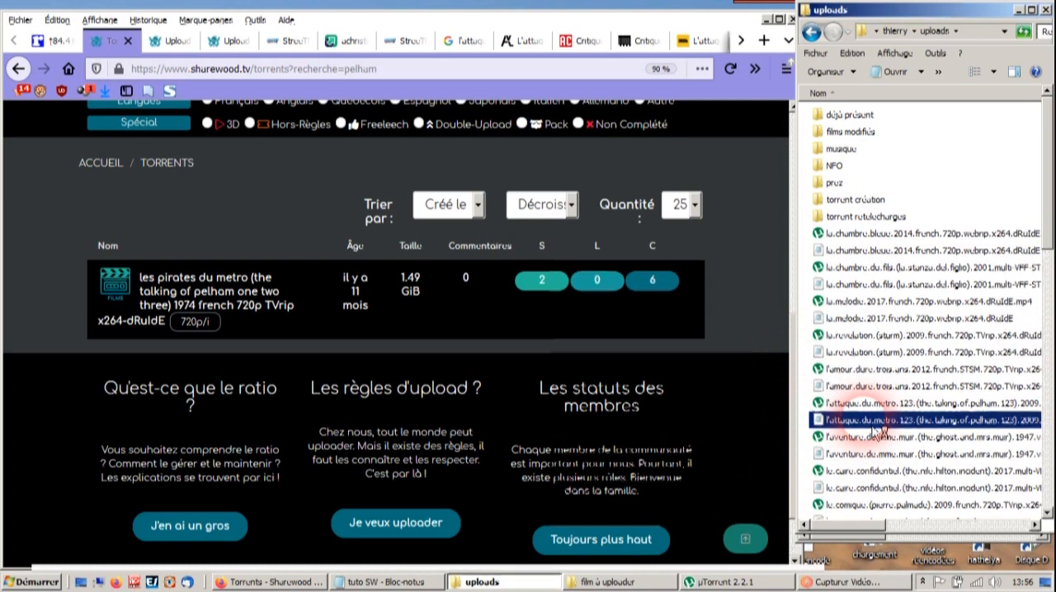
pyautogui.doubleClick(876, 423)
pyautogui.moveTo(551, 259); pyautogui.dragTo(536, 100)
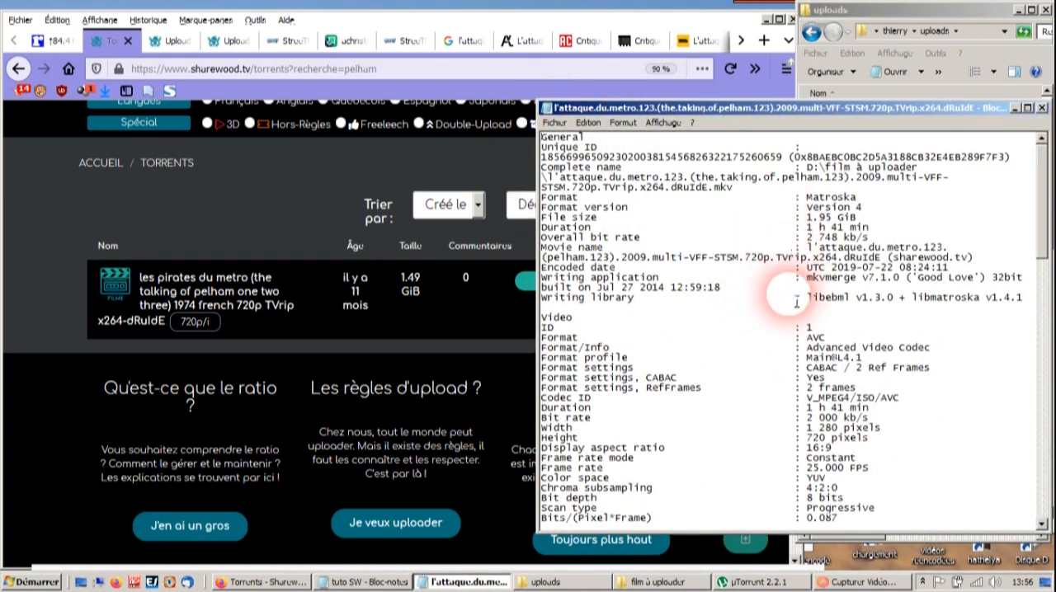
# - Delete "(sharewood.tv)" from the end of the Movie name entry in the NFO, keeping the following line break
pyautogui.moveTo(893, 266); pyautogui.dragTo(1032, 257)
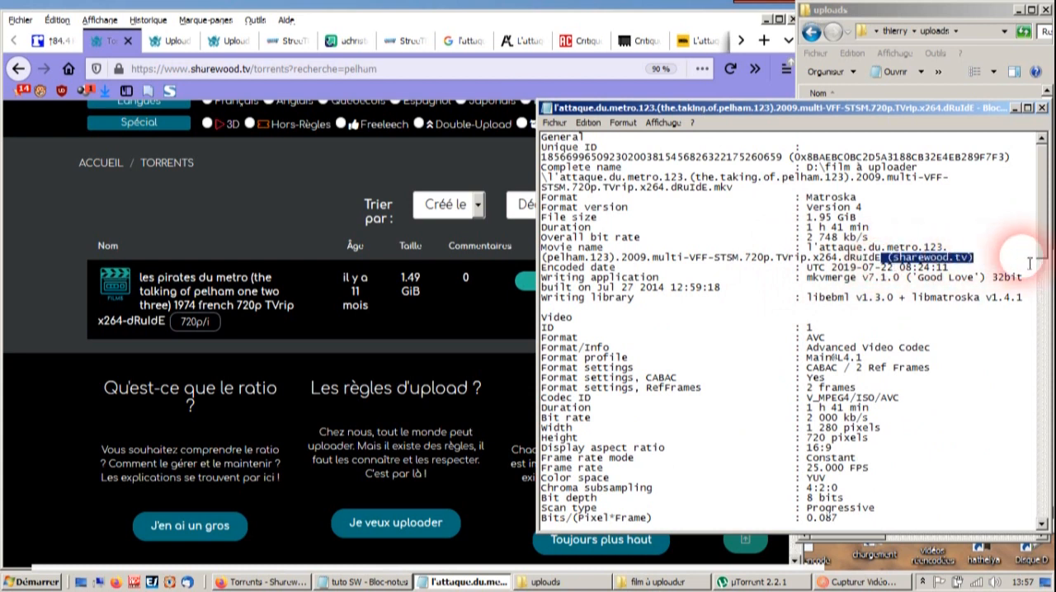
pyautogui.press('Return')
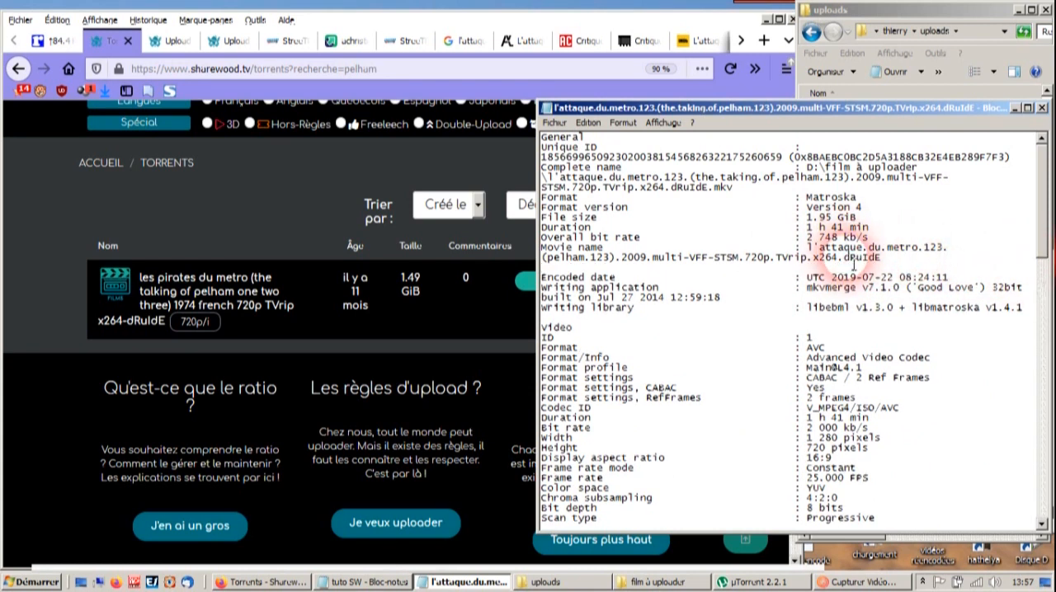
pyautogui.press('BackSpace')
# - Examine the overall bit rate, video bit rate, width and height listed in the film's NFO
pyautogui.moveTo(808, 227); pyautogui.dragTo(875, 241)
pyautogui.click(809, 238)
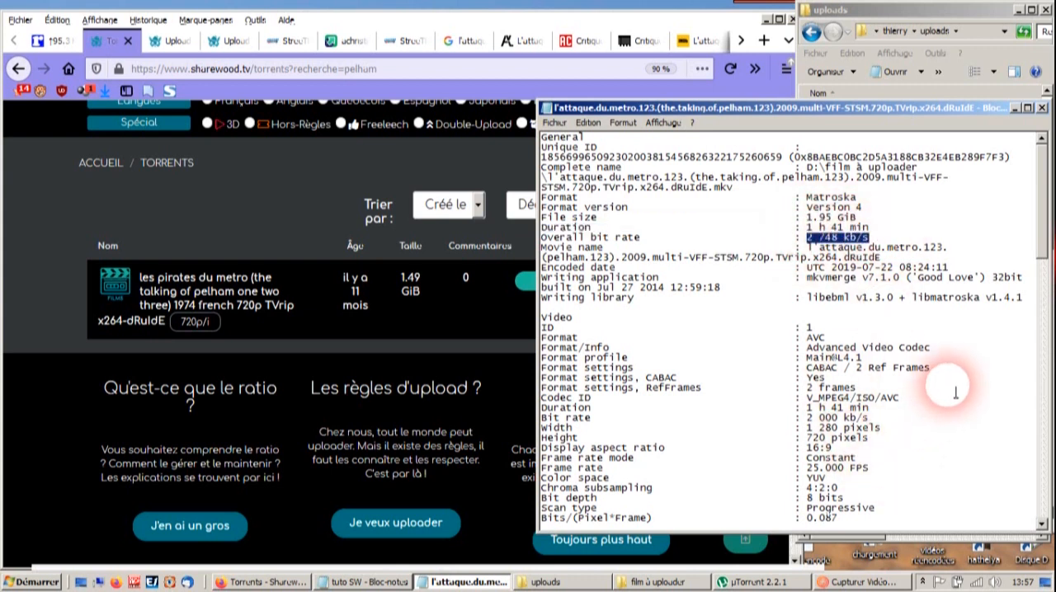
pyautogui.scroll(-1, 936, 427)
pyautogui.scroll(-2, 935, 428)
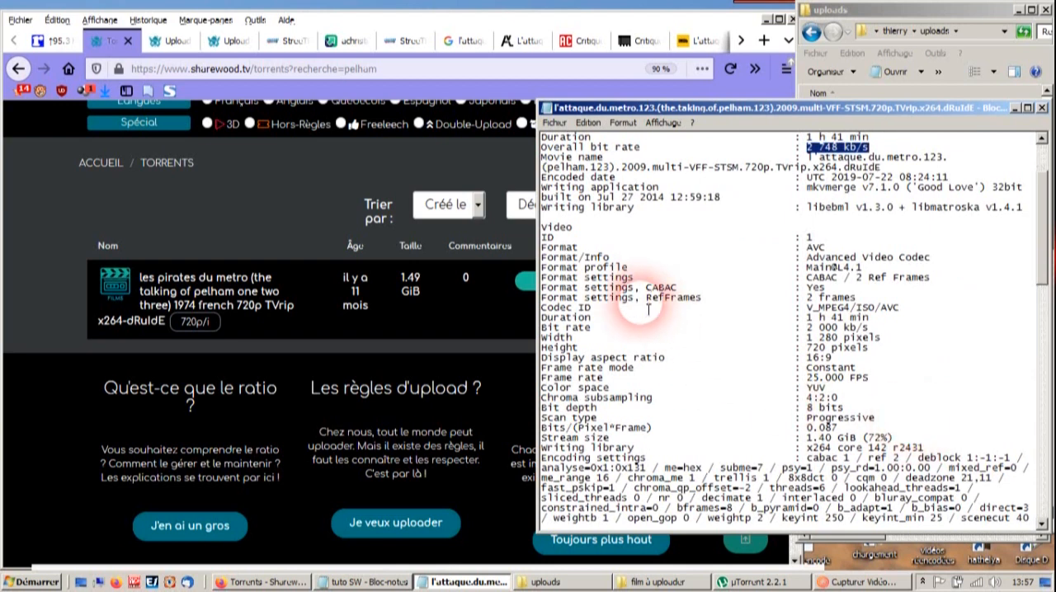
pyautogui.moveTo(811, 338); pyautogui.dragTo(869, 347)
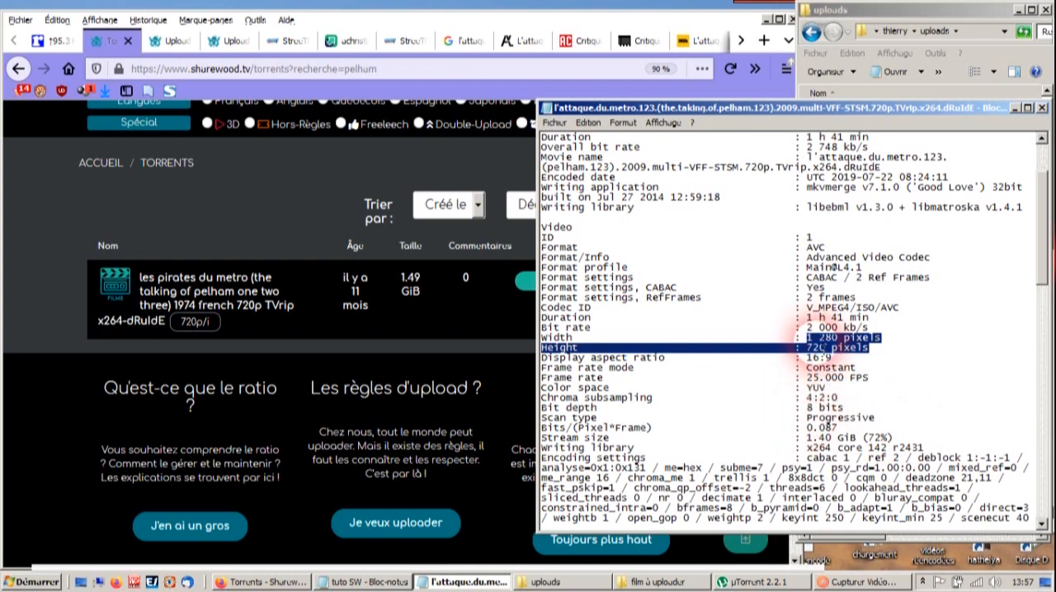
pyautogui.moveTo(807, 328); pyautogui.dragTo(916, 331)
pyautogui.scroll(-6, 907, 314)
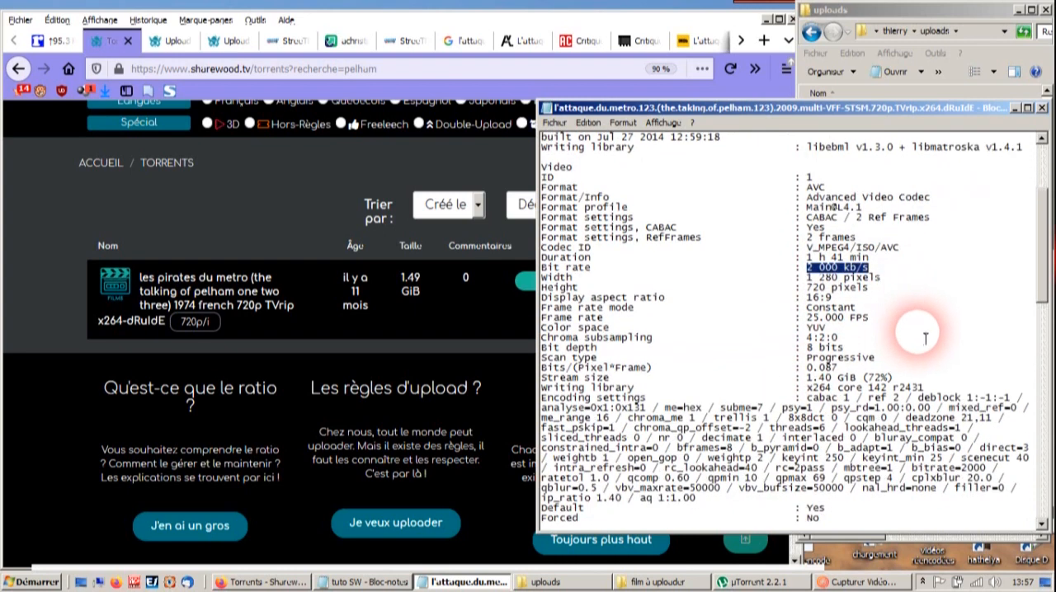
# - Examine the audio tracks' format and the language and title of the subtitle tracks in the NFO
pyautogui.scroll(-5, 897, 364)
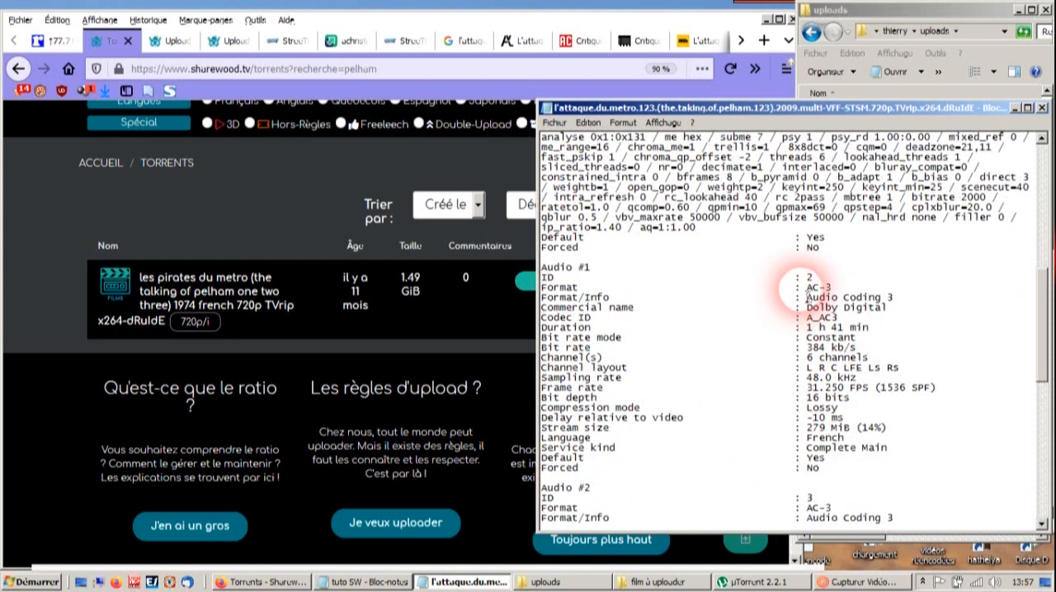
pyautogui.doubleClick(817, 287)
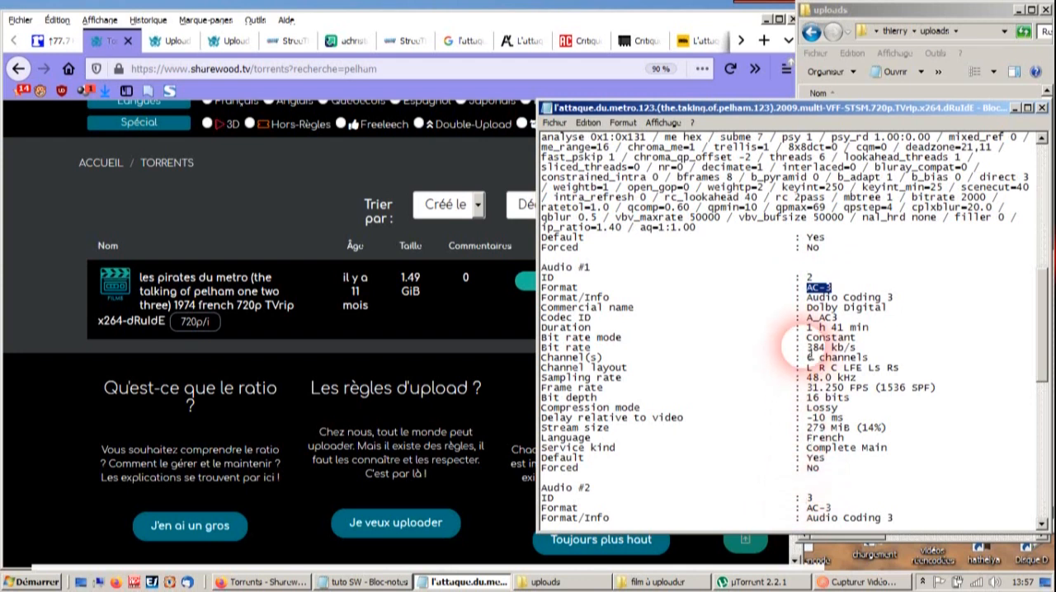
pyautogui.scroll(-10, 790, 367)
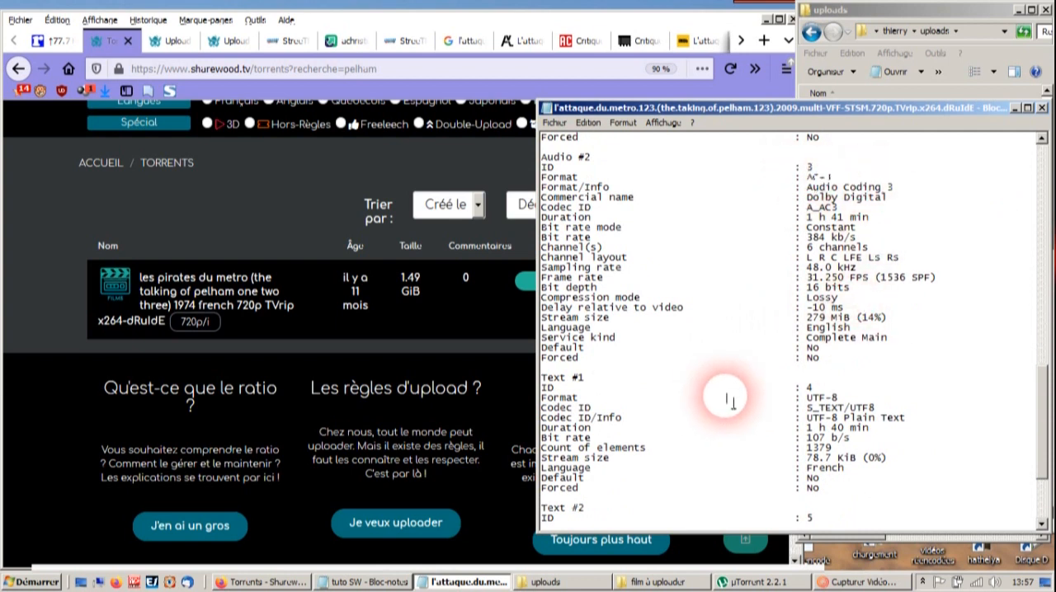
pyautogui.scroll(-4, 741, 364)
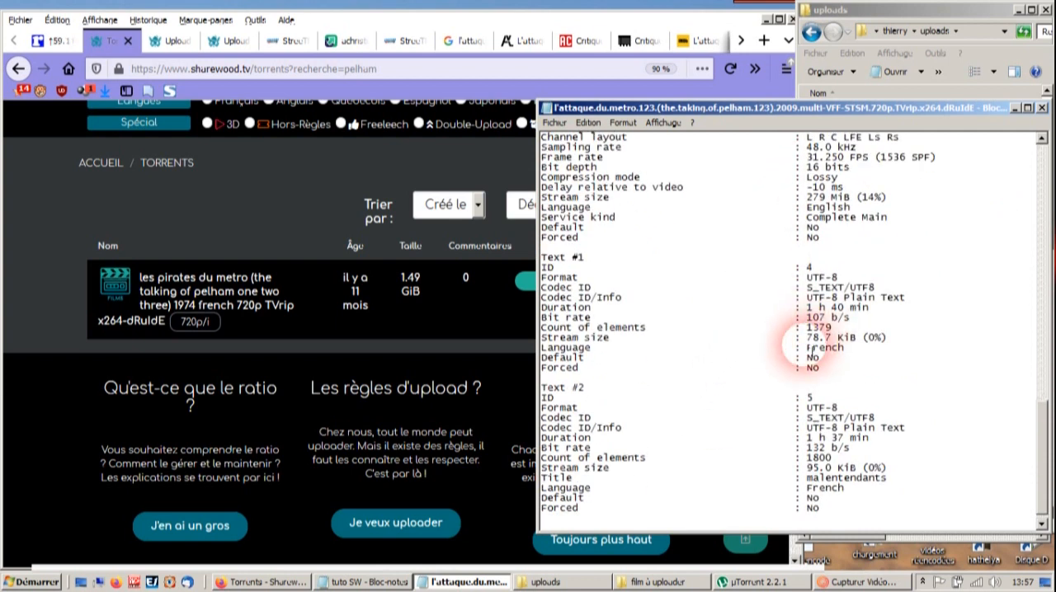
pyautogui.moveTo(813, 348); pyautogui.dragTo(835, 370)
pyautogui.doubleClick(829, 349)
pyautogui.scroll(-1, 735, 396)
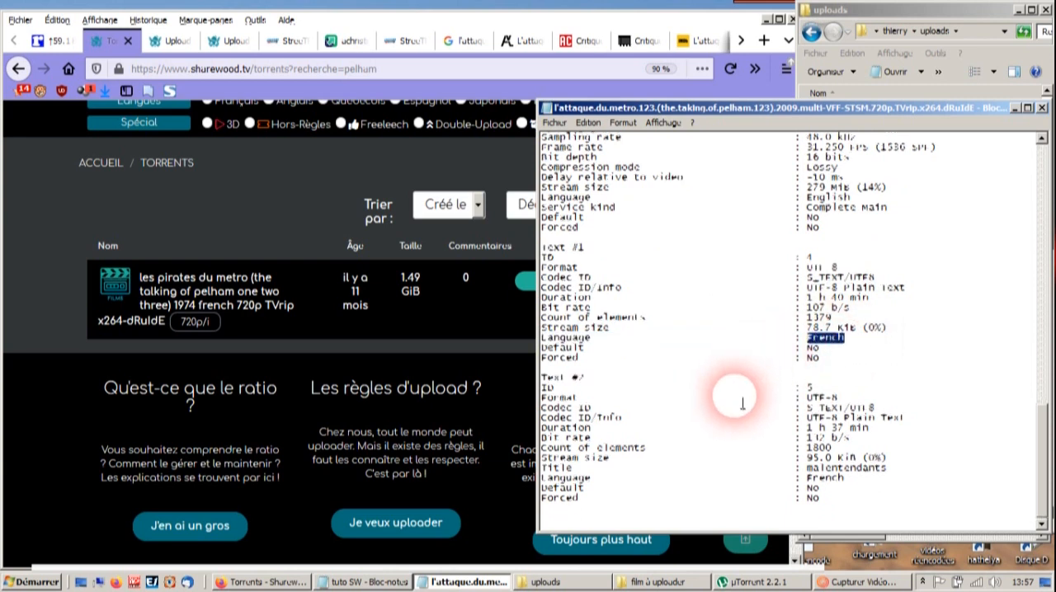
pyautogui.doubleClick(867, 469)
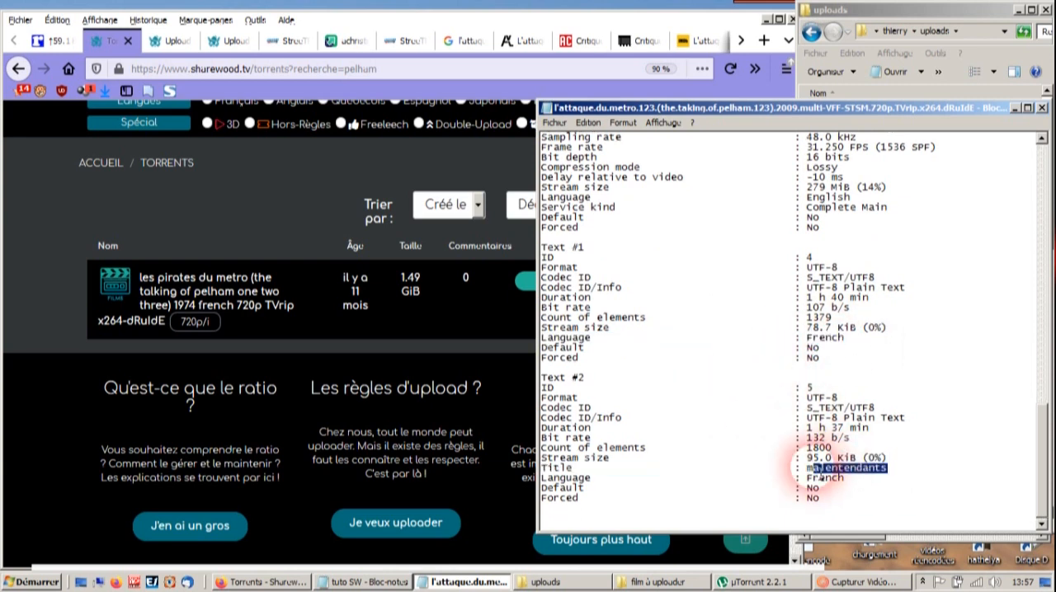
pyautogui.click(939, 300)
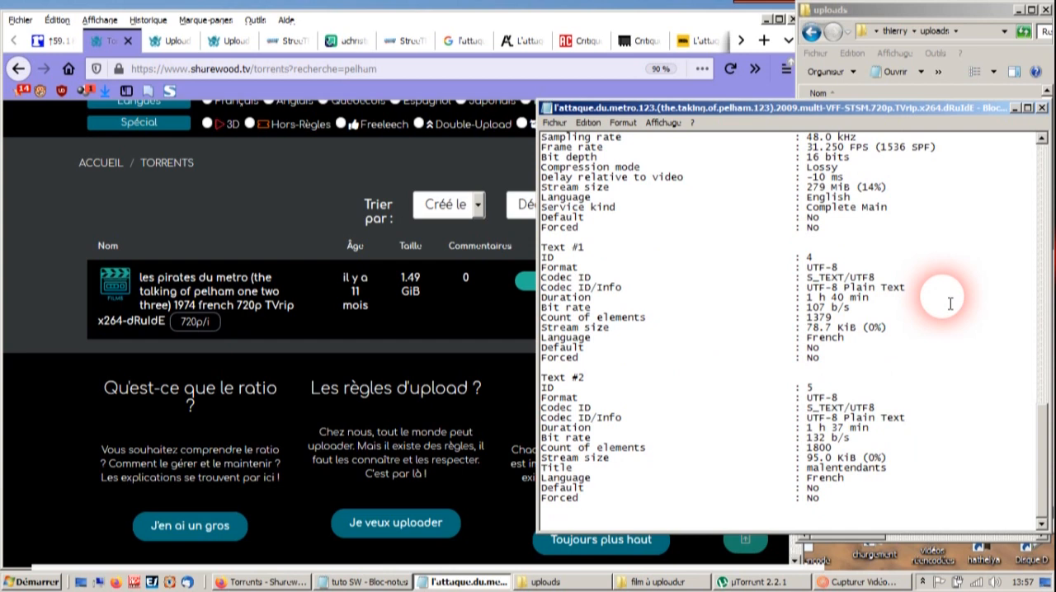
# - Switch to the Sharewood upload page in the browser and attach the film's torrent from the uploads folder as the torrent file
pyautogui.click(224, 41)
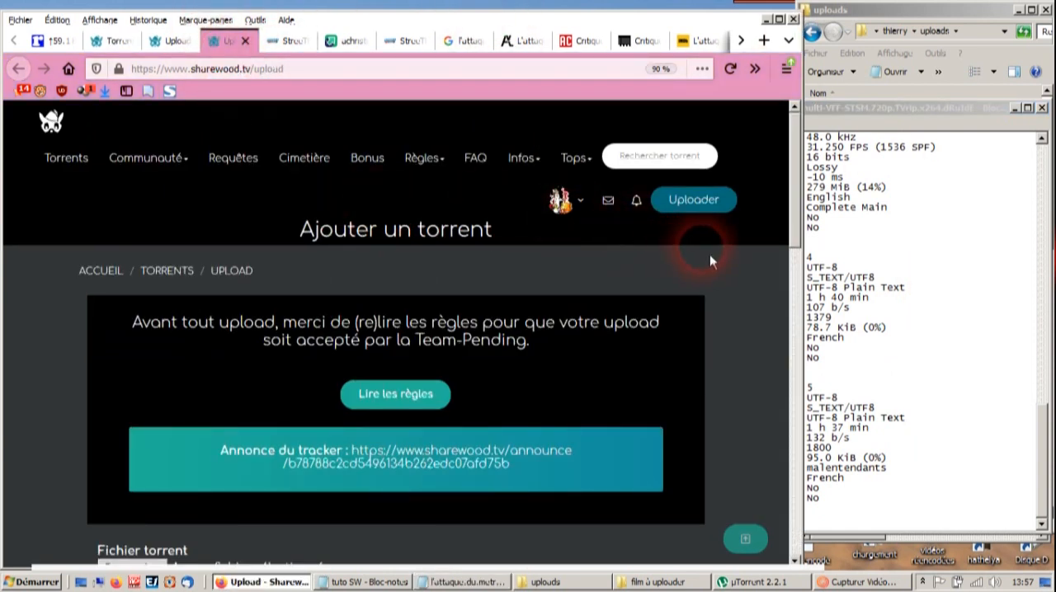
pyautogui.scroll(-2, 710, 262)
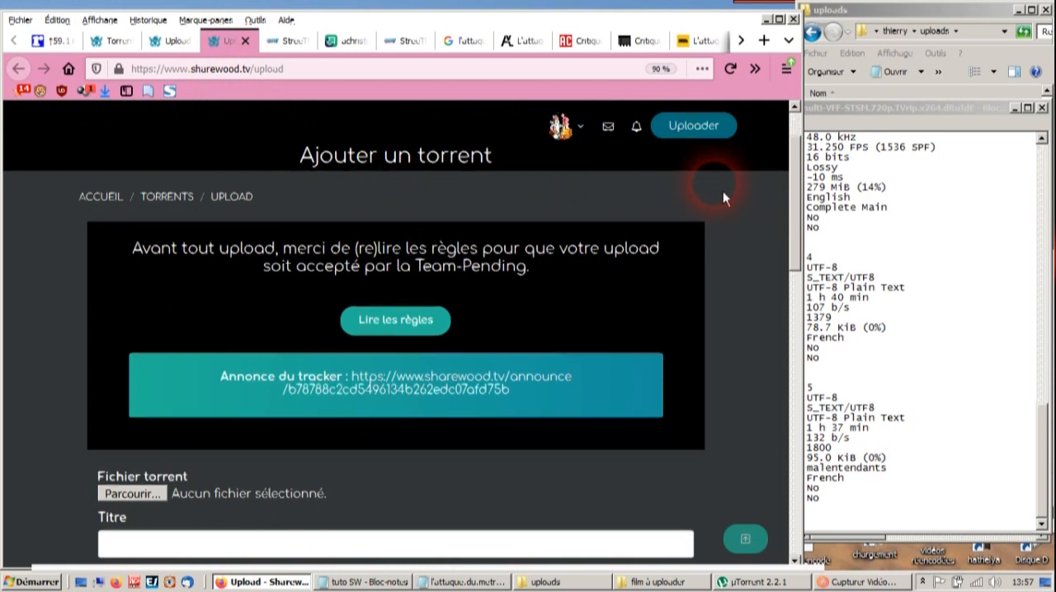
pyautogui.scroll(2, 723, 198)
pyautogui.scroll(-7, 710, 256)
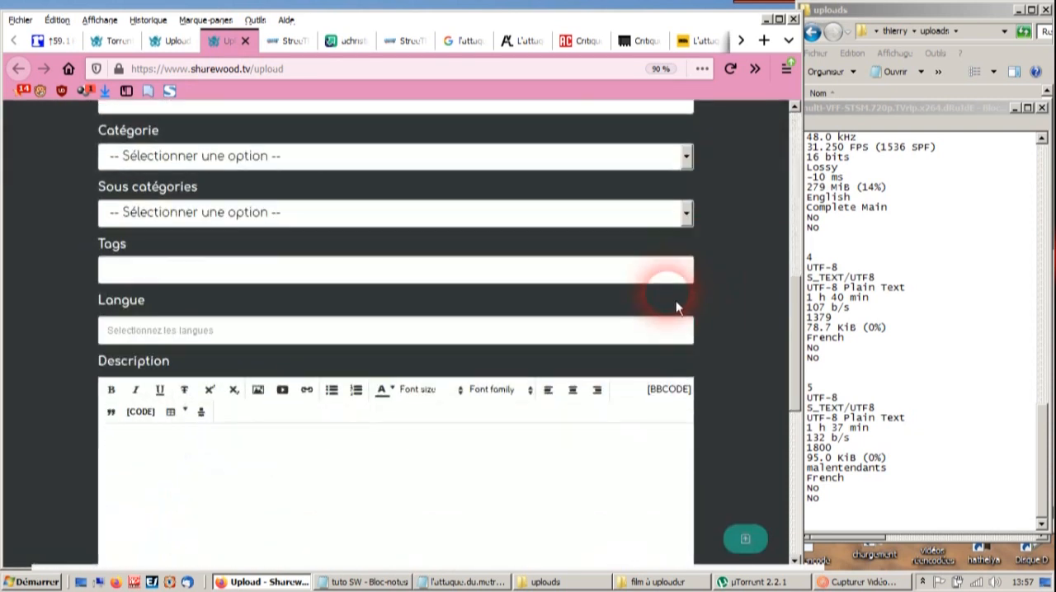
pyautogui.scroll(2, 681, 293)
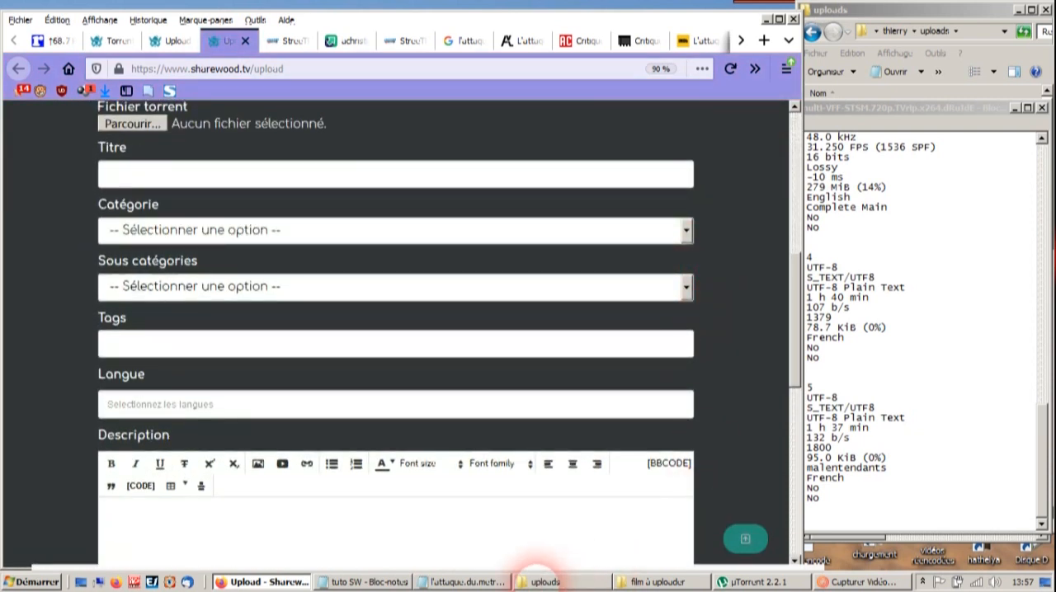
pyautogui.click(541, 582)
pyautogui.click(846, 422)
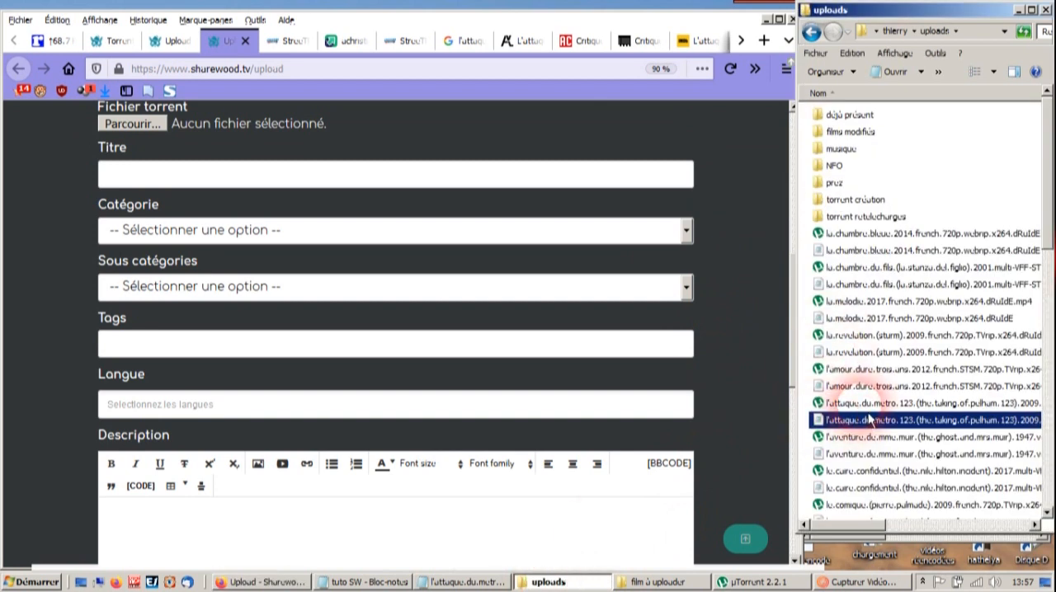
pyautogui.click(867, 403)
pyautogui.scroll(1, 388, 247)
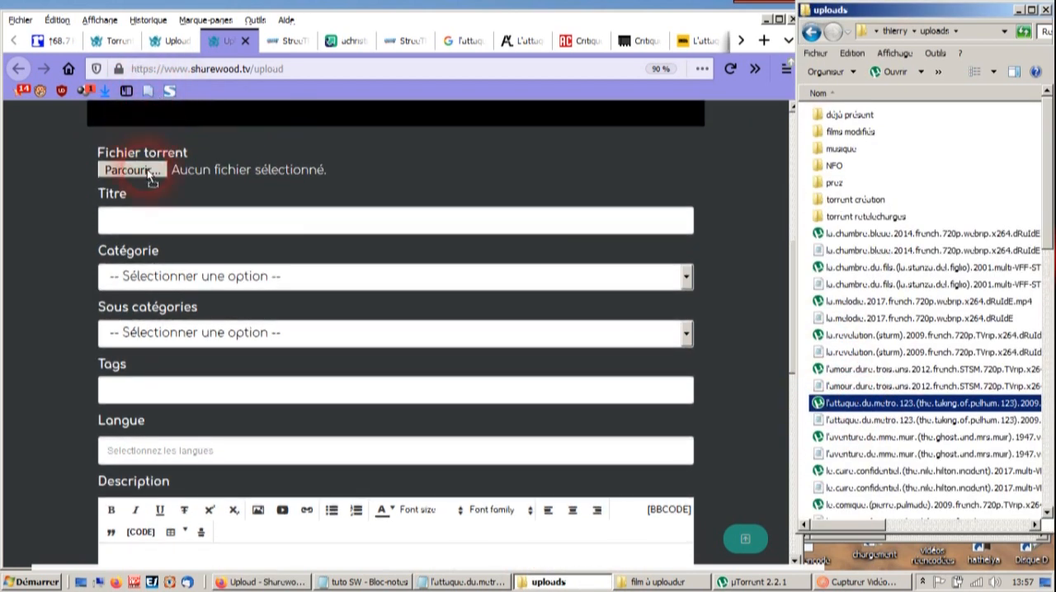
pyautogui.moveTo(147, 169); pyautogui.dragTo(149, 172)
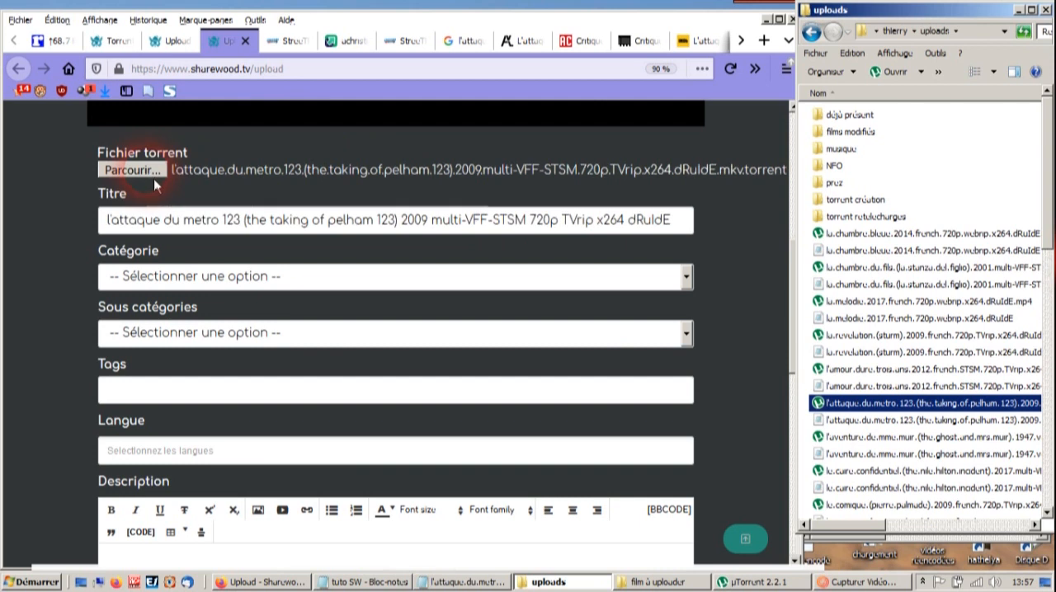
# - Edit the end of the torrent title so that it reads "x264-dRuIdE", with a hyphen before the team name
pyautogui.click(126, 231)
pyautogui.moveTo(109, 221); pyautogui.dragTo(673, 248)
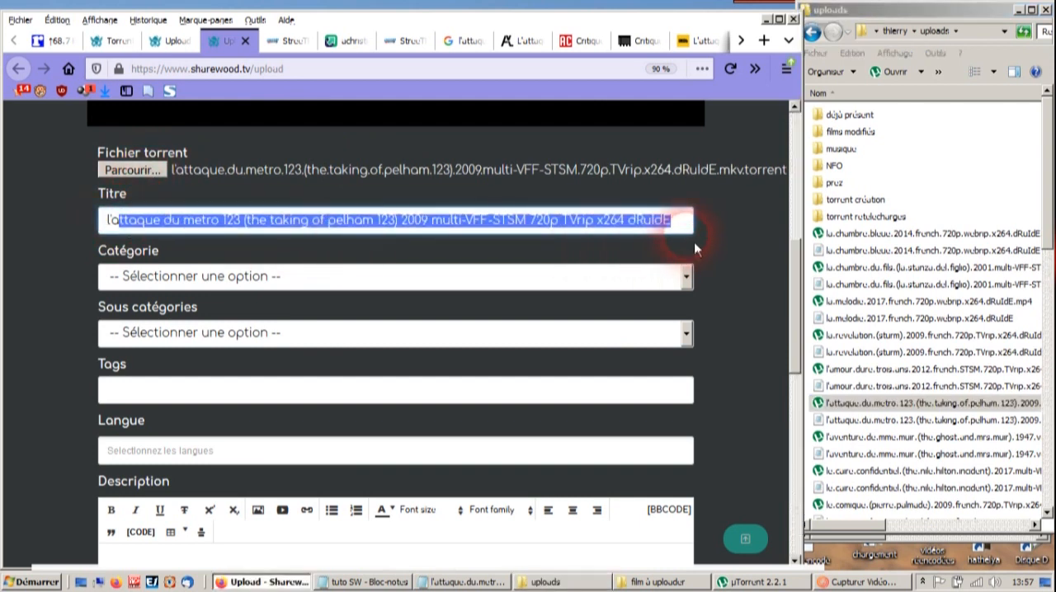
pyautogui.click(631, 228)
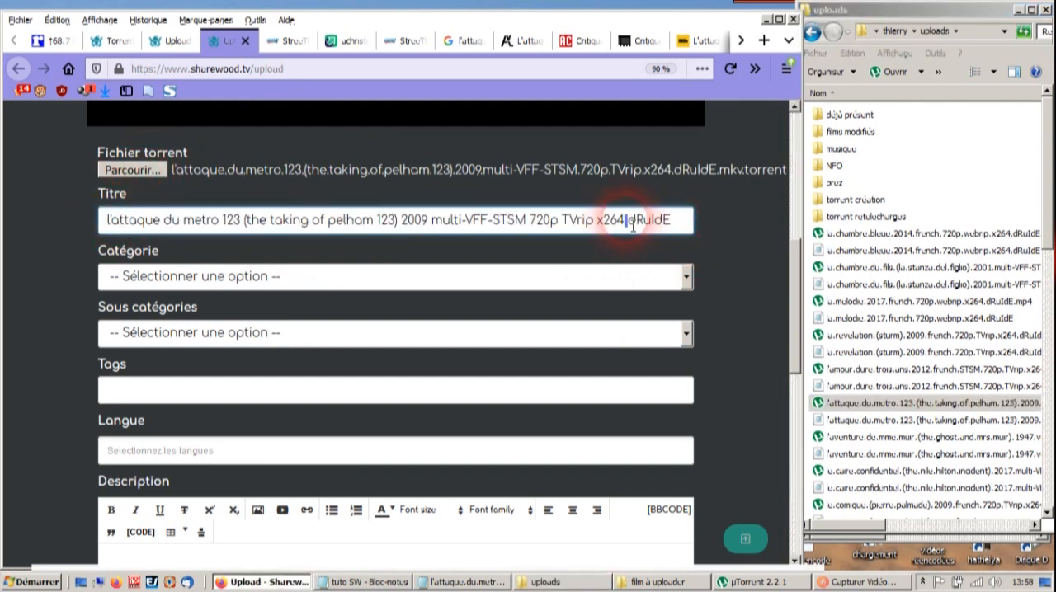
# - Set the torrent's category to Vidéos and its subcategory to Films
pyautogui.click(216, 281)
pyautogui.click(145, 322)
pyautogui.click(147, 335)
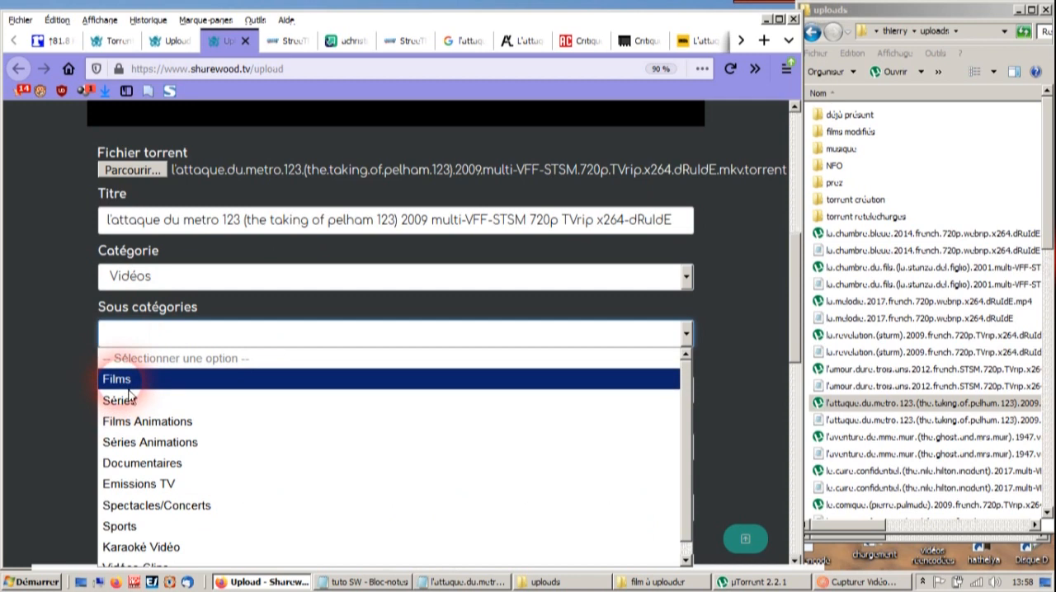
pyautogui.click(128, 386)
# - Set the torrent's resolution to 720p/i
pyautogui.scroll(-2, 153, 334)
pyautogui.click(154, 315)
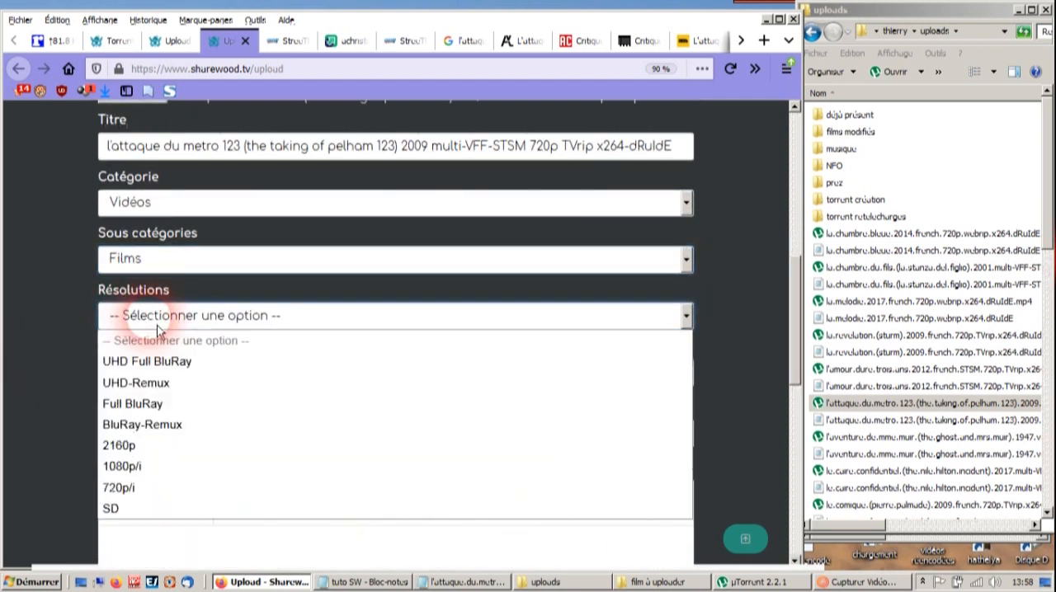
pyautogui.click(118, 488)
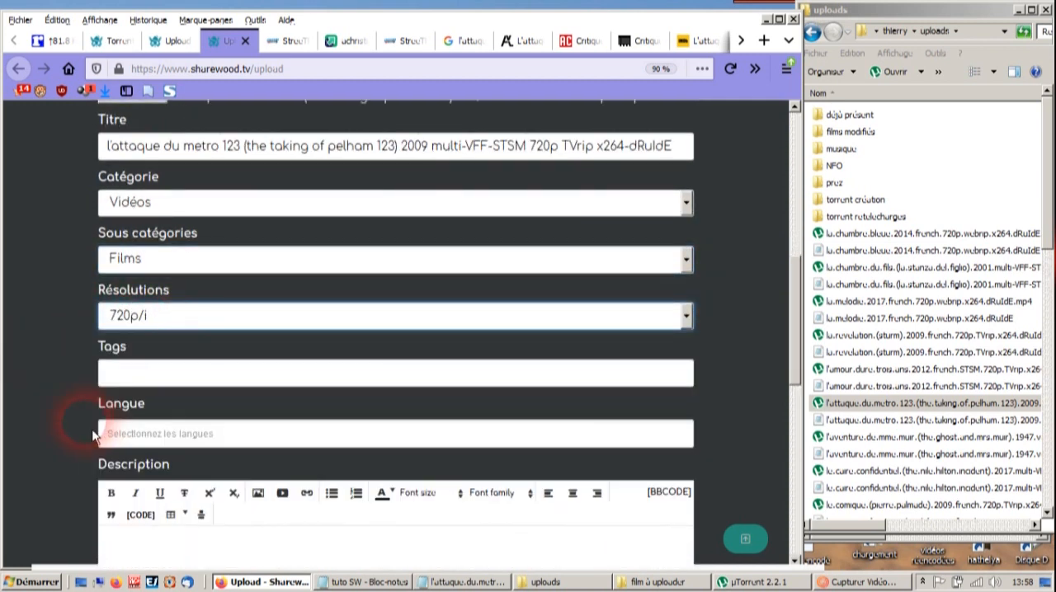
# - Add Français and Anglais as the torrent's languages
pyautogui.click(153, 438)
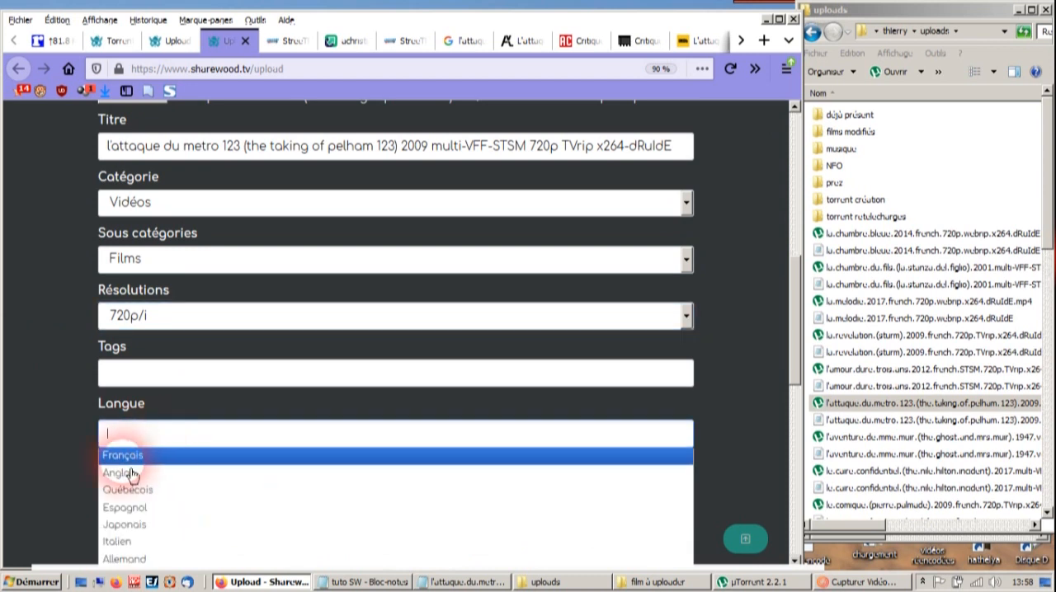
pyautogui.click(123, 456)
pyautogui.click(220, 443)
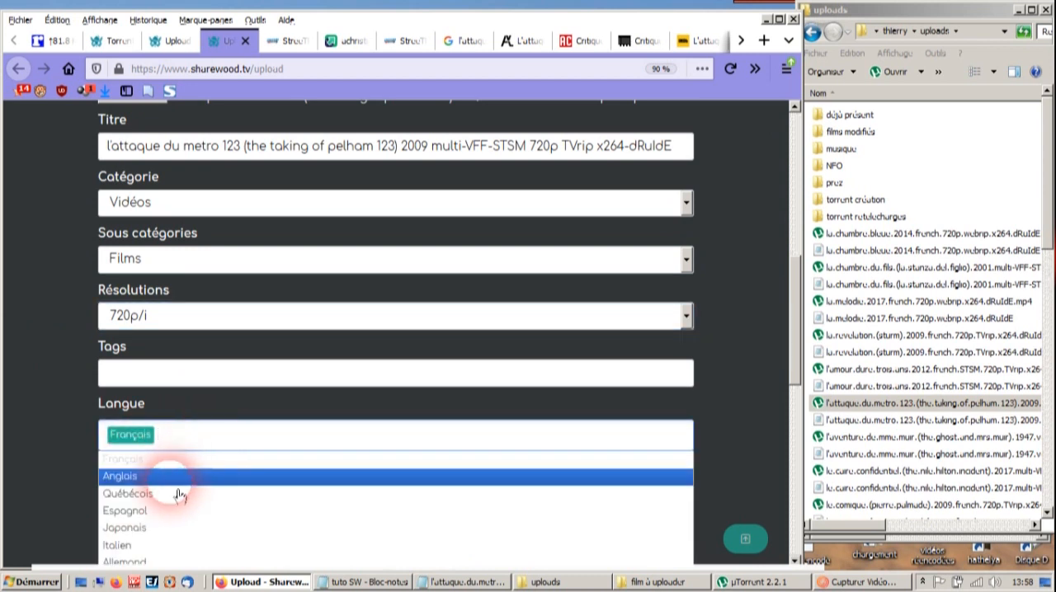
pyautogui.click(154, 483)
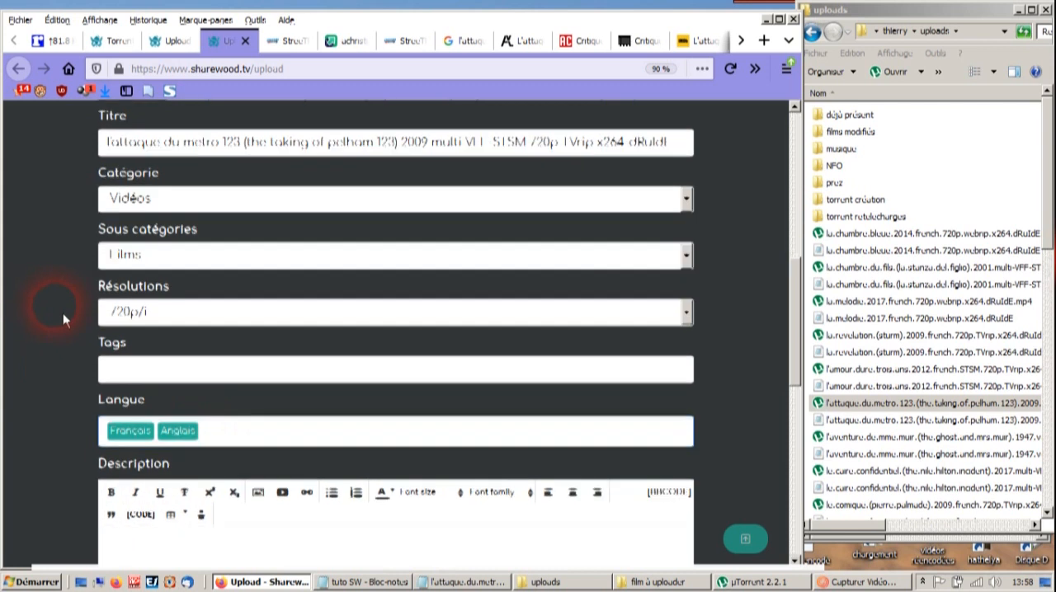
pyautogui.scroll(-5, 165, 313)
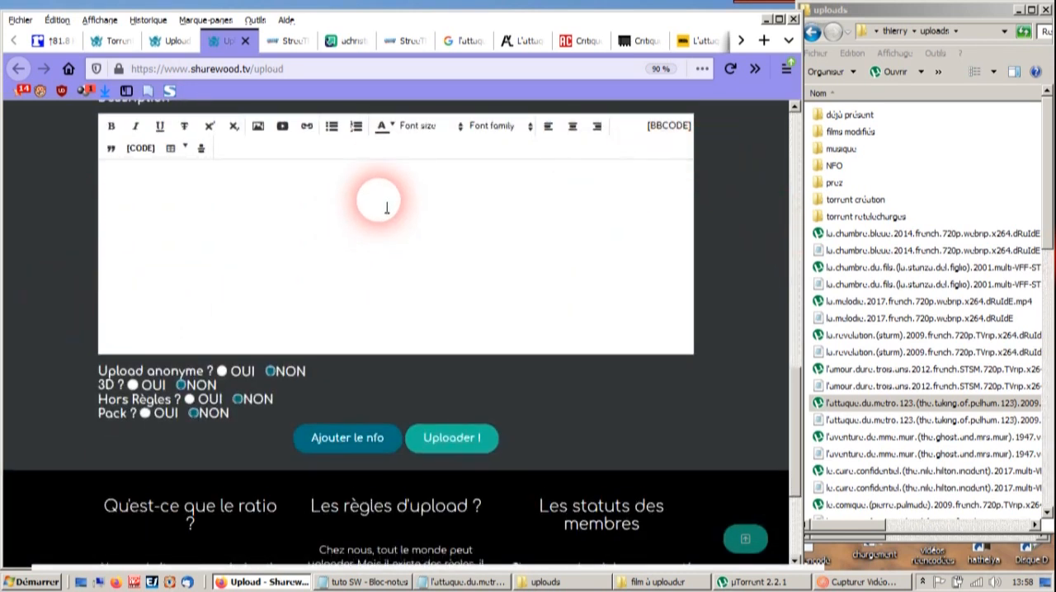
# - Switch to the StreeTPreZ site and search its Allocine film database for "l'attaque du metro"
pyautogui.click(288, 40)
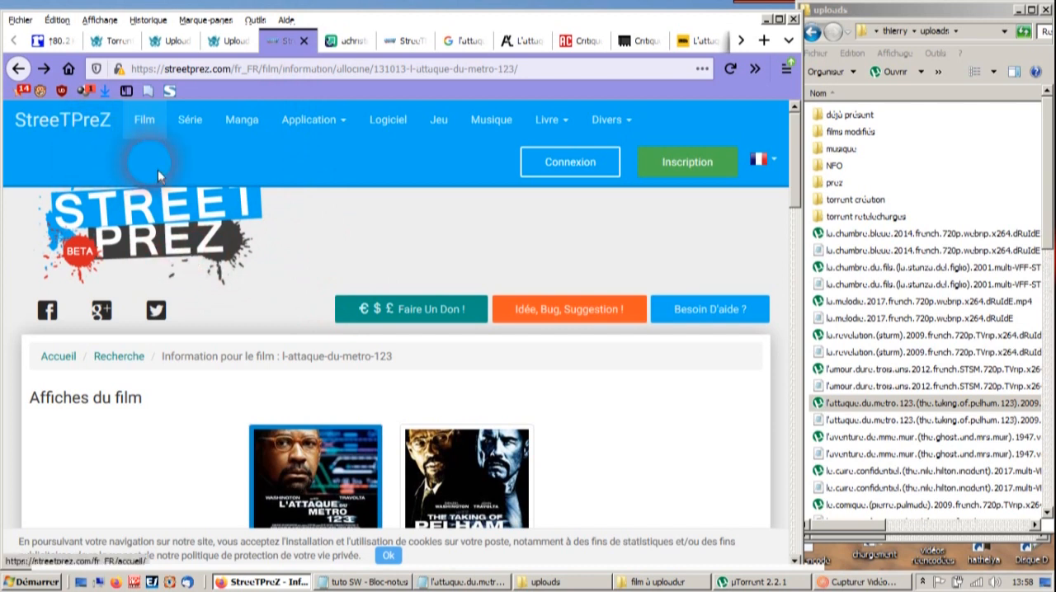
pyautogui.click(149, 126)
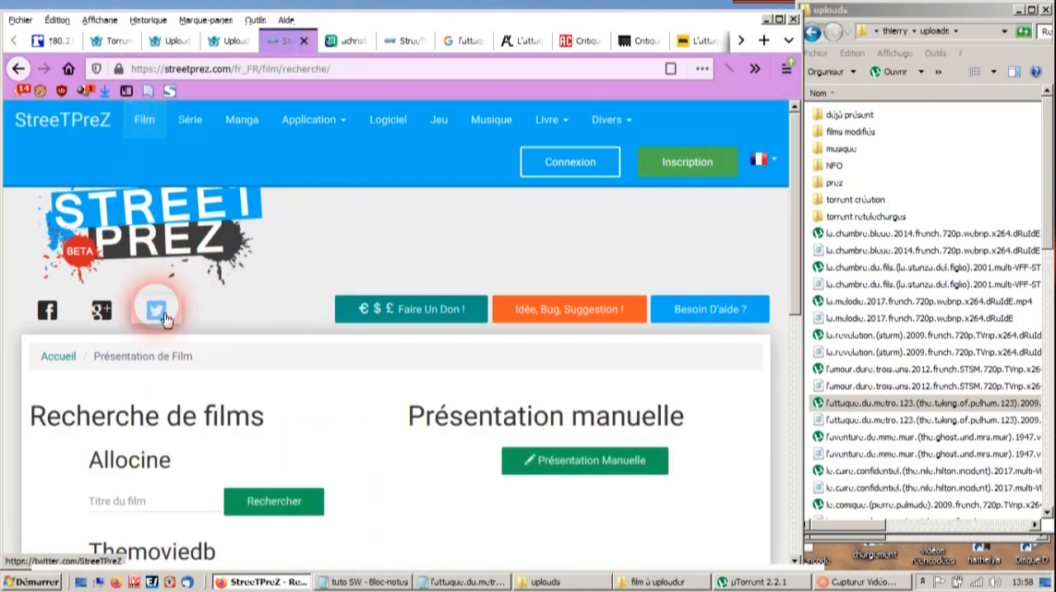
pyautogui.click(156, 501)
pyautogui.write("l'attaque du metro")
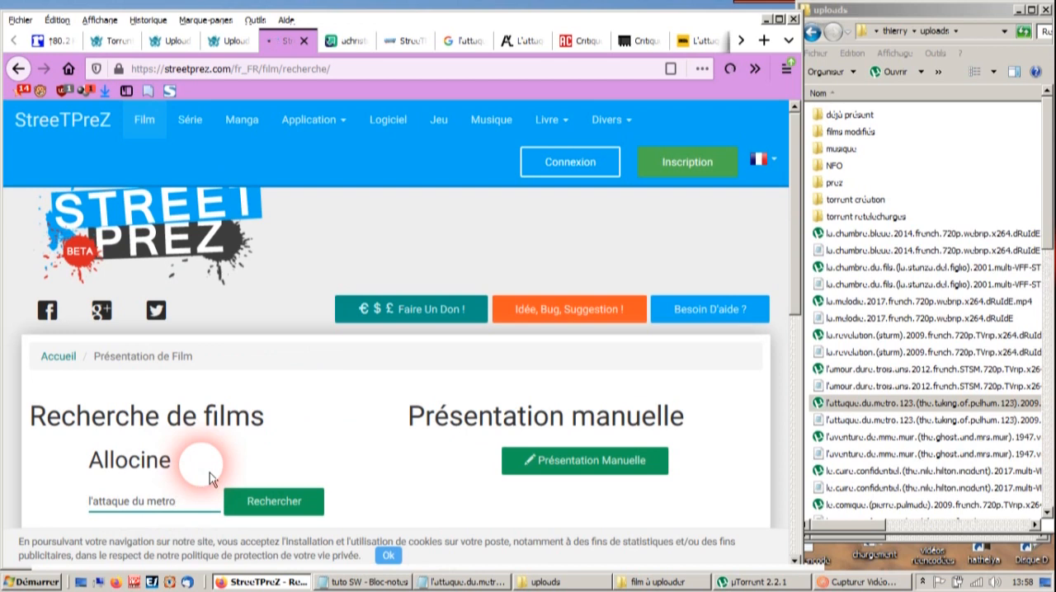
# - Choose the 2009 film L'attaque du métro 123 from the search results for the presentation
pyautogui.scroll(-3, 405, 398)
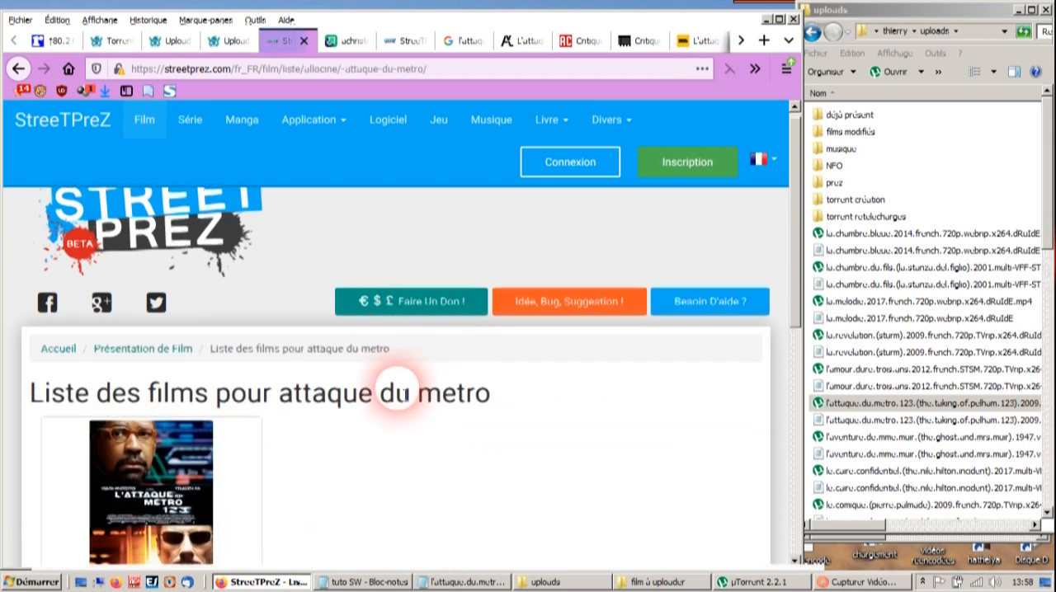
pyautogui.scroll(-2, 330, 409)
pyautogui.scroll(3, 272, 392)
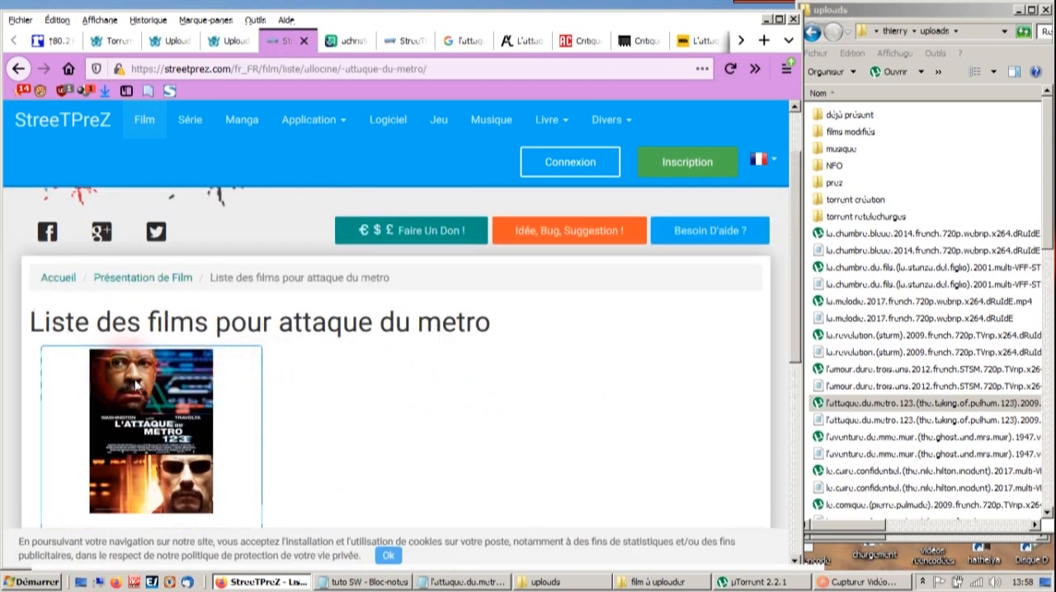
pyautogui.scroll(-2, 298, 378)
pyautogui.scroll(-3, 311, 439)
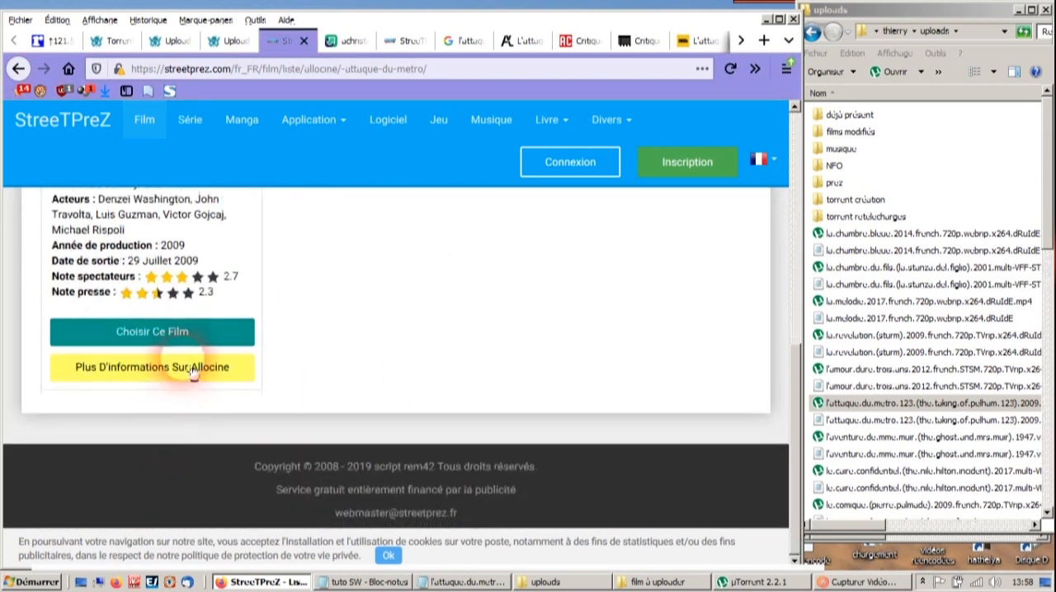
pyautogui.click(204, 348)
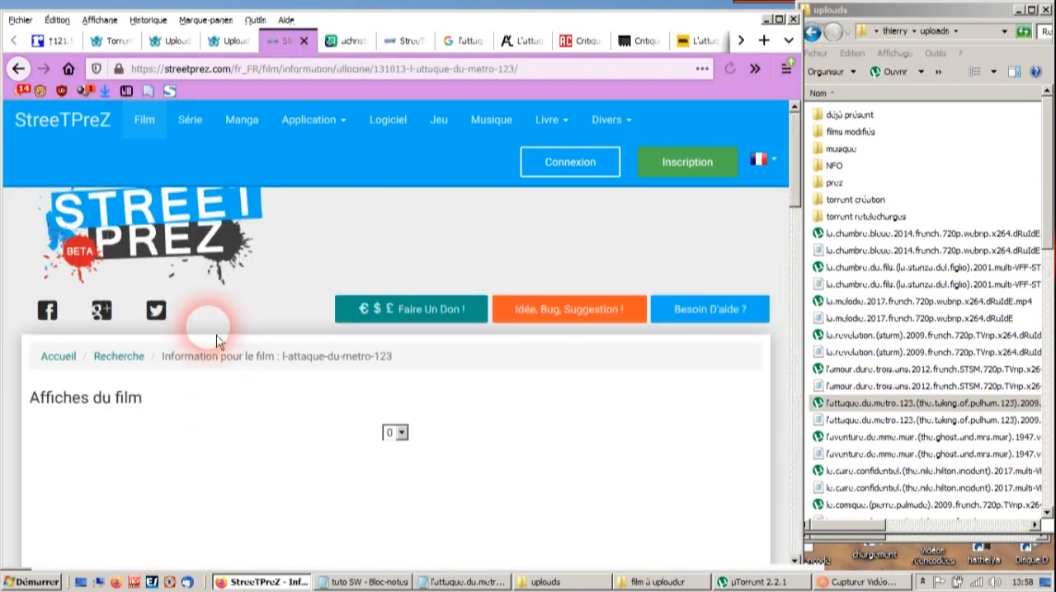
# - Try the "The Taking of Pelham 123" poster, and switch back to the French "L'attaque du métro 123" poster
pyautogui.scroll(-3, 233, 384)
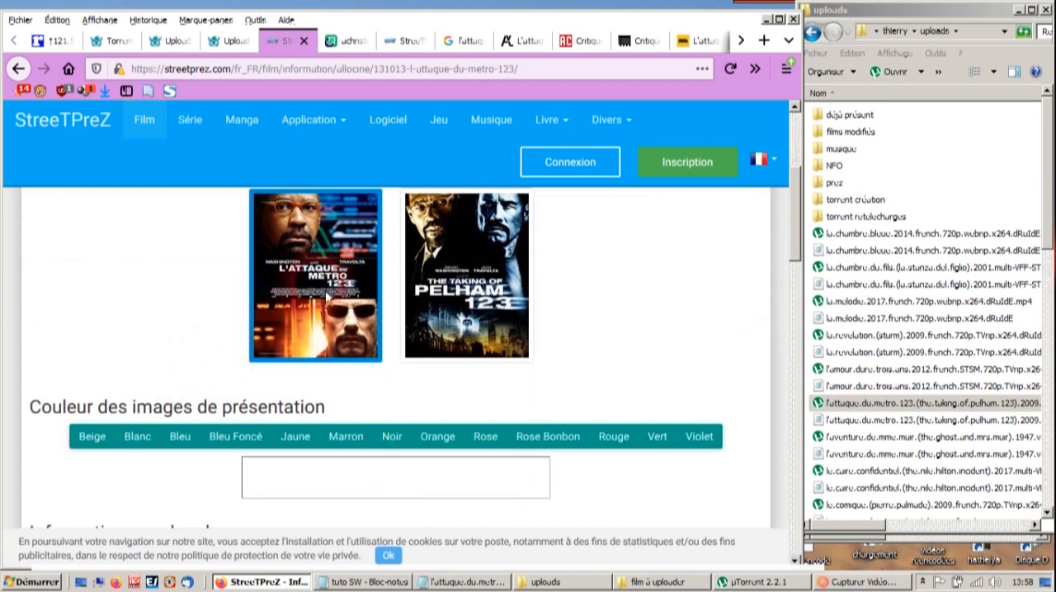
pyautogui.click(459, 290)
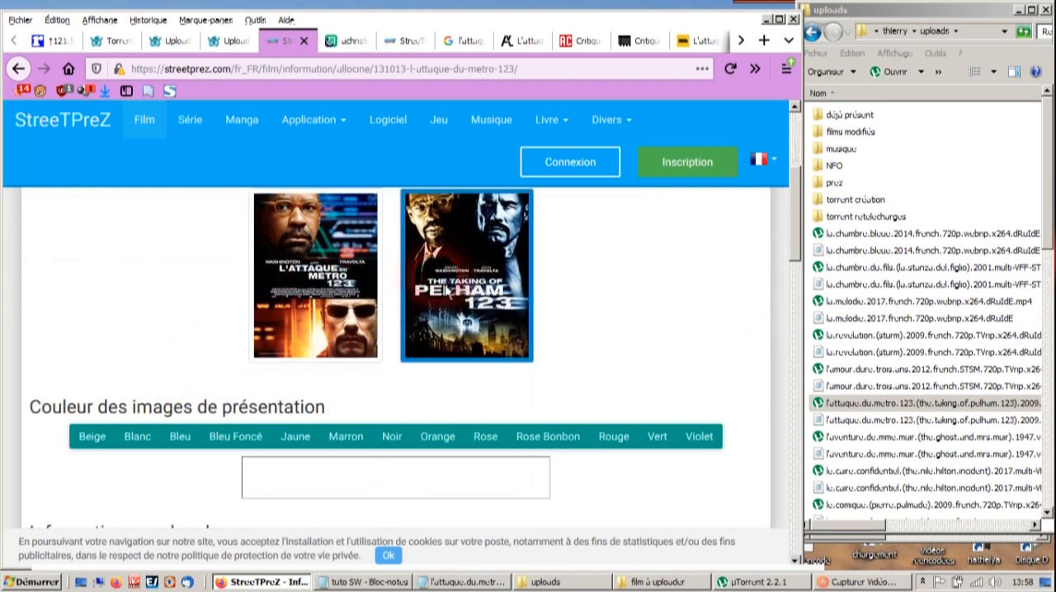
pyautogui.click(378, 286)
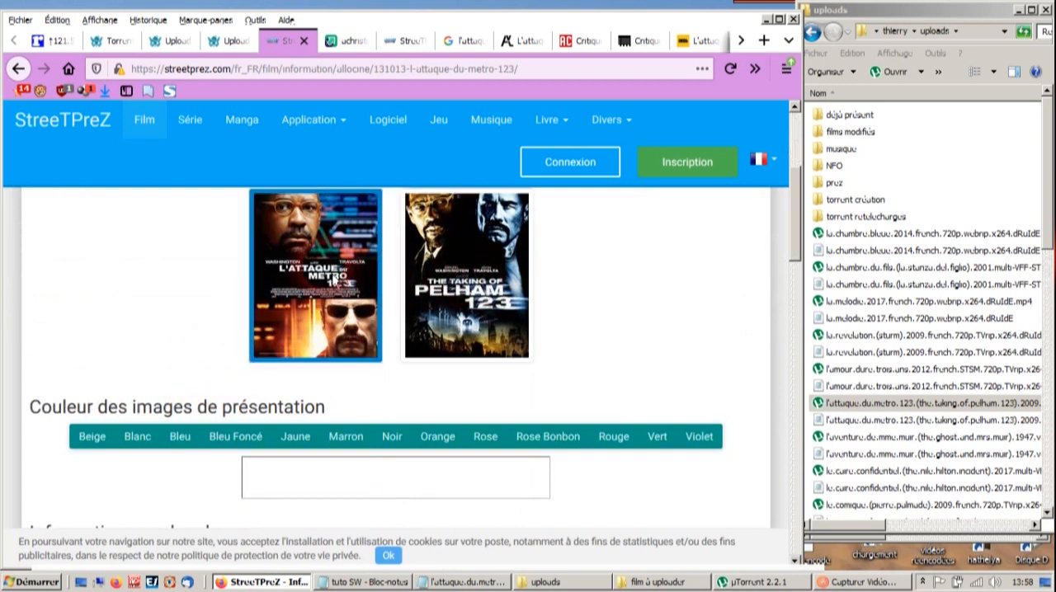
# - Set the parental control to "Déconseillé aux moins de 10 ans" and the release languages to True French and Anglais
pyautogui.scroll(-3, 266, 307)
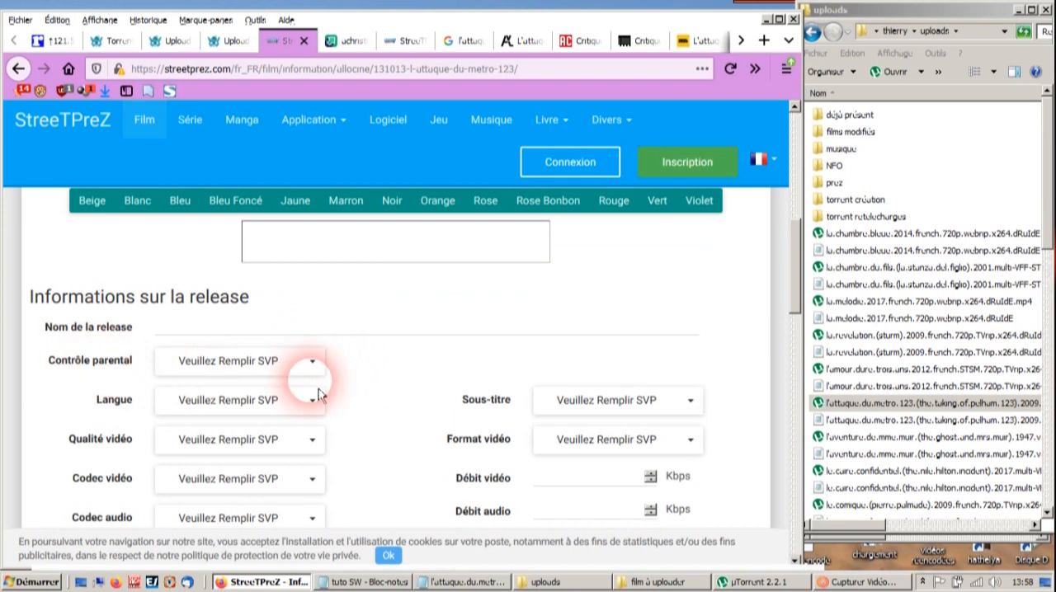
pyautogui.click(317, 370)
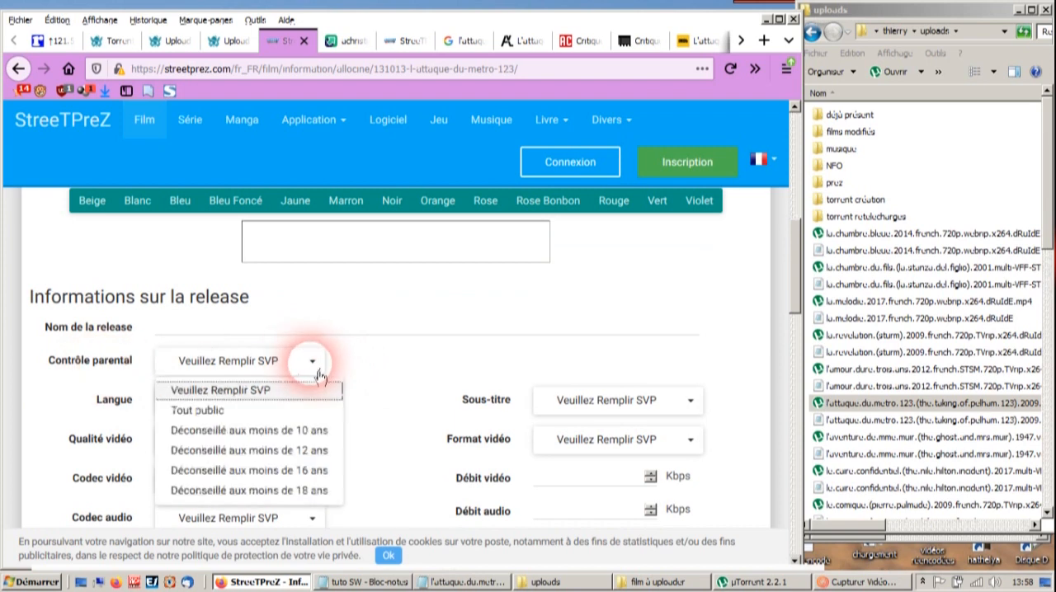
pyautogui.click(298, 431)
pyautogui.scroll(-1, 319, 347)
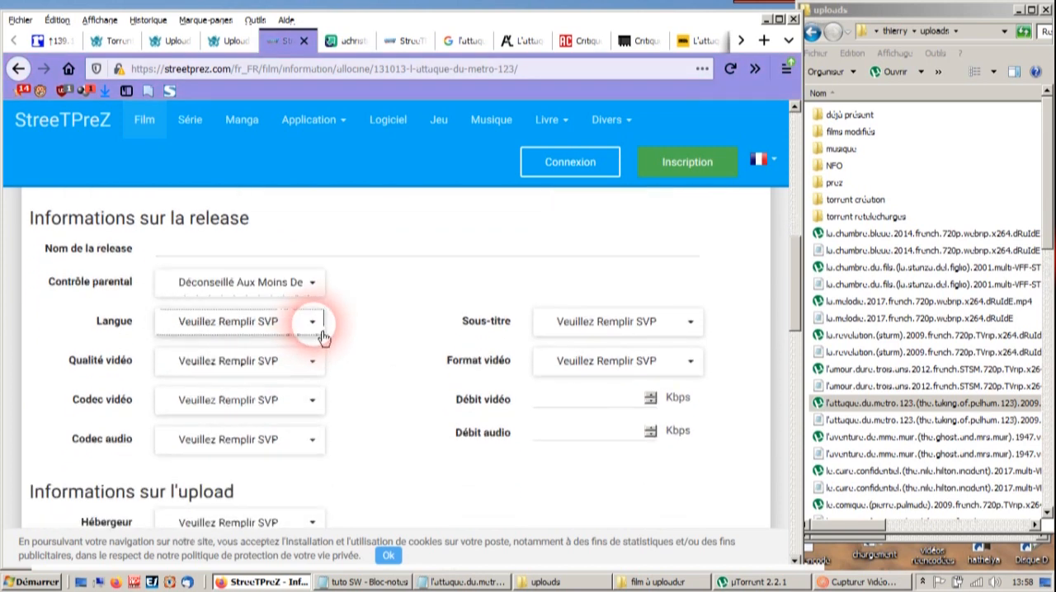
pyautogui.click(313, 324)
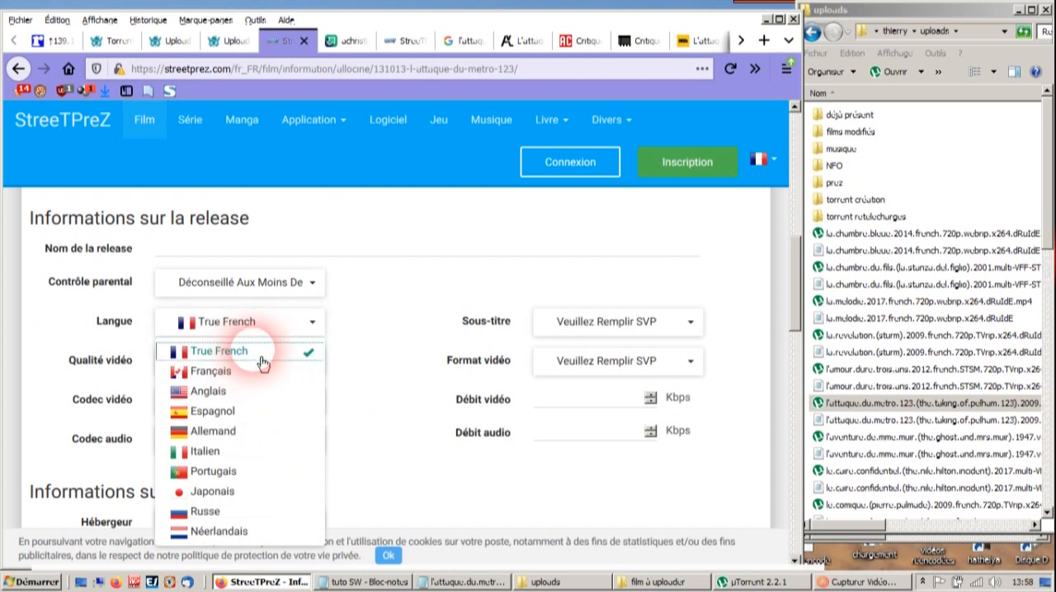
pyautogui.click(387, 403)
# - Set the release's video quality to HDTV 720p
pyautogui.click(327, 373)
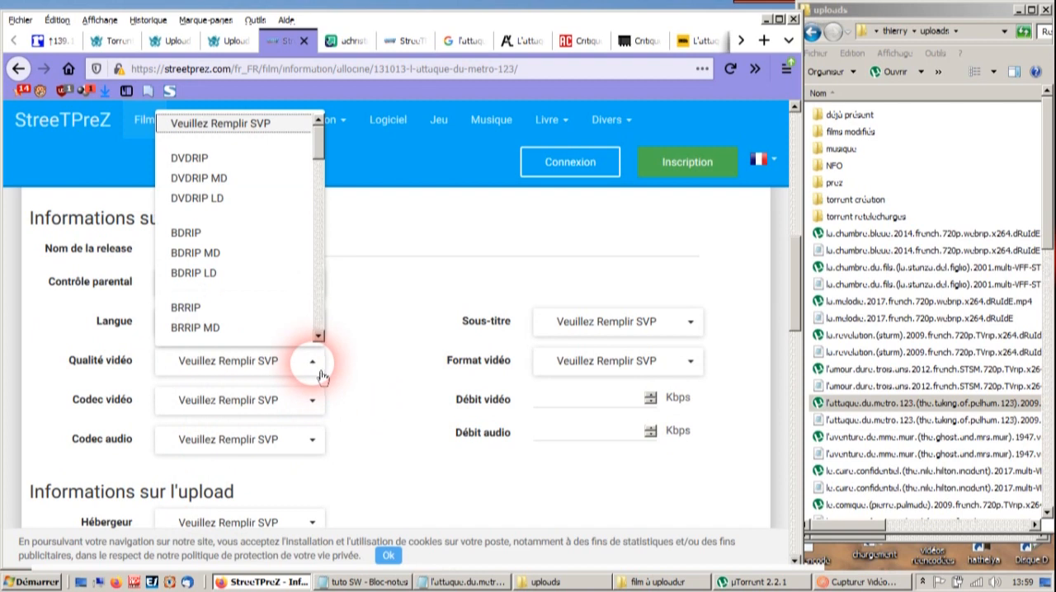
pyautogui.scroll(-2, 223, 248)
pyautogui.scroll(-5, 227, 264)
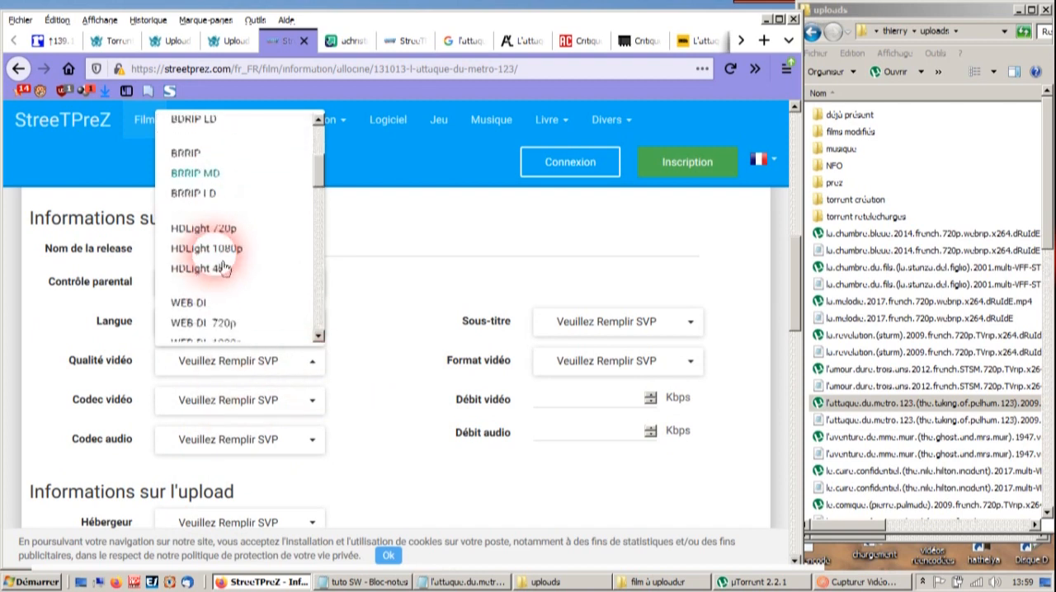
pyautogui.scroll(-10, 234, 298)
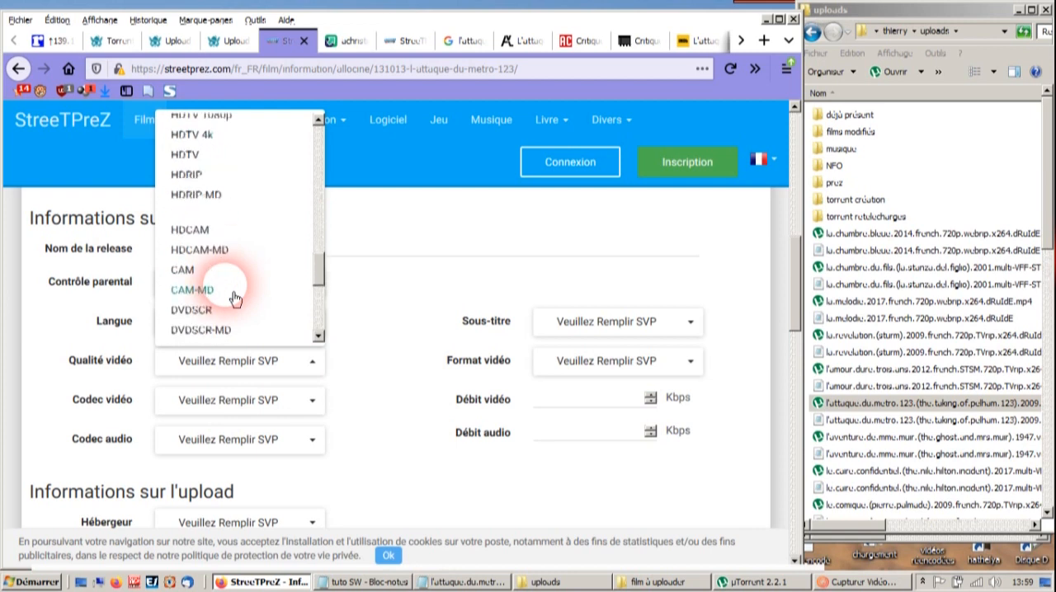
pyautogui.scroll(2, 231, 289)
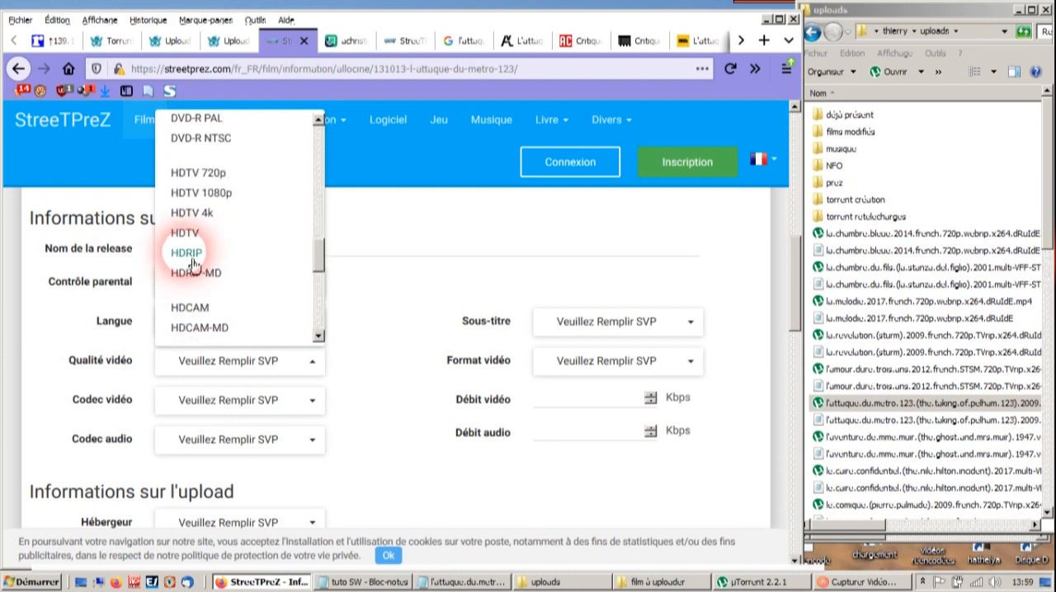
pyautogui.click(214, 175)
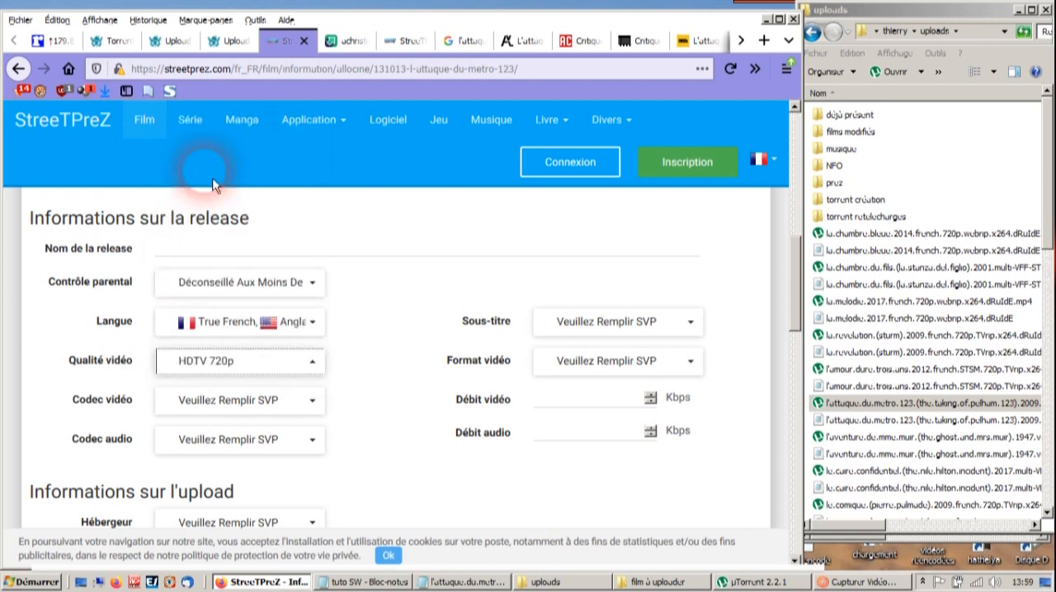
# - Set the release's video codec to x264 and its audio codec to AC3
pyautogui.click(314, 402)
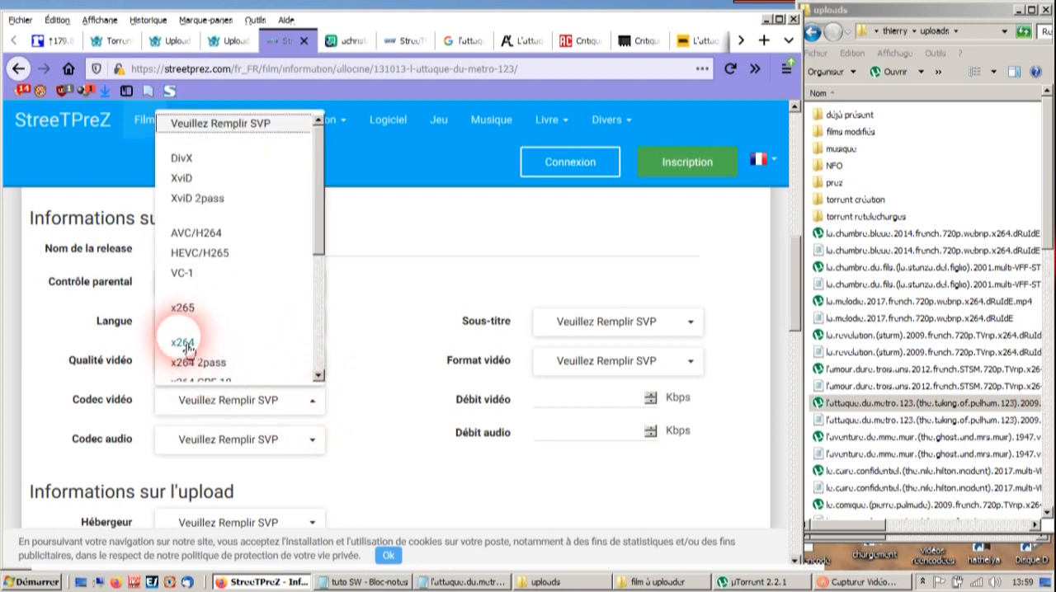
pyautogui.click(183, 342)
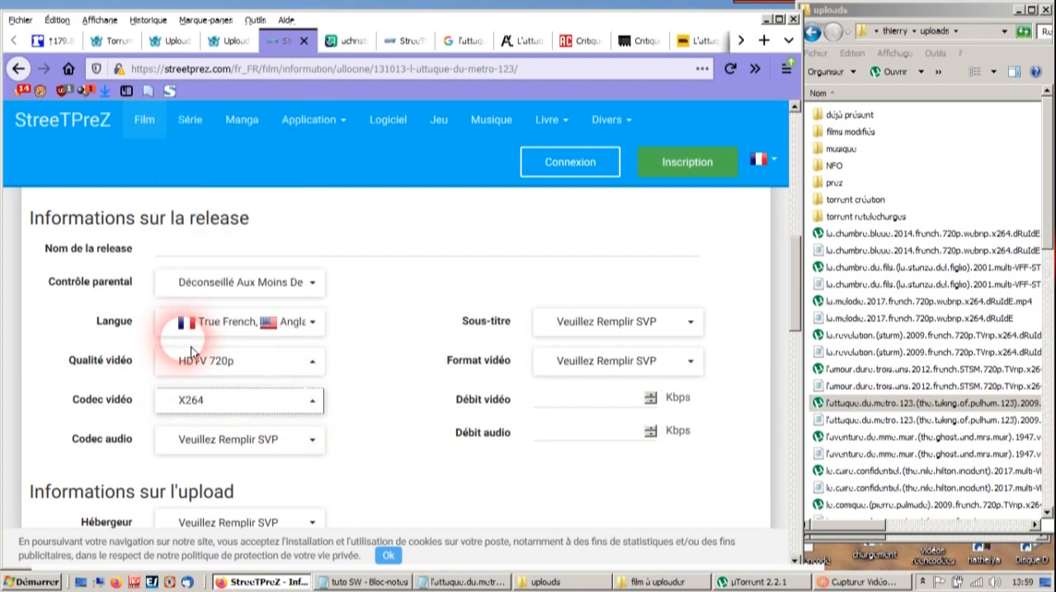
pyautogui.scroll(-2, 366, 437)
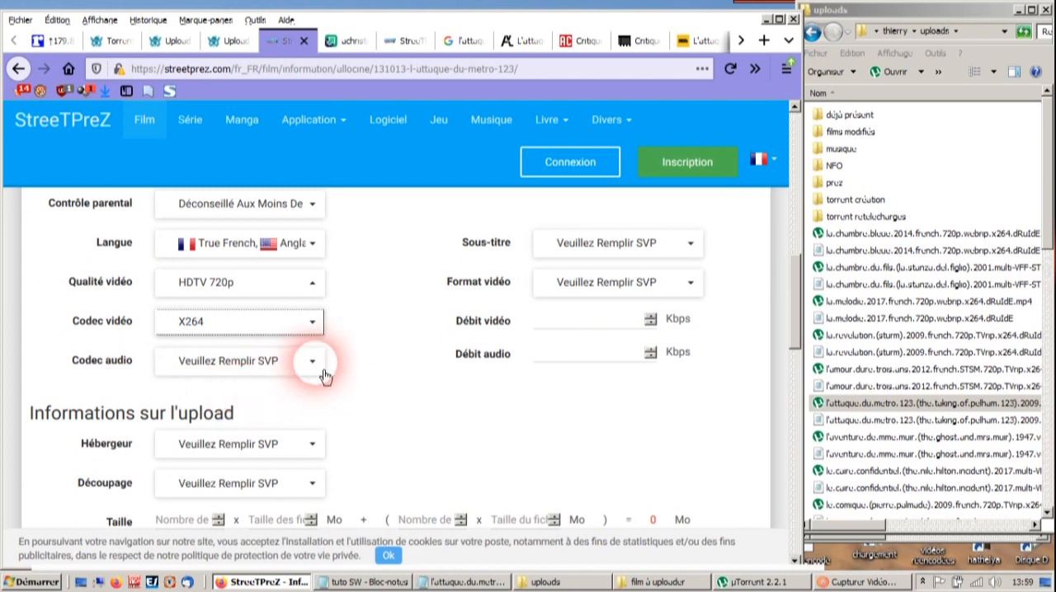
pyautogui.click(313, 362)
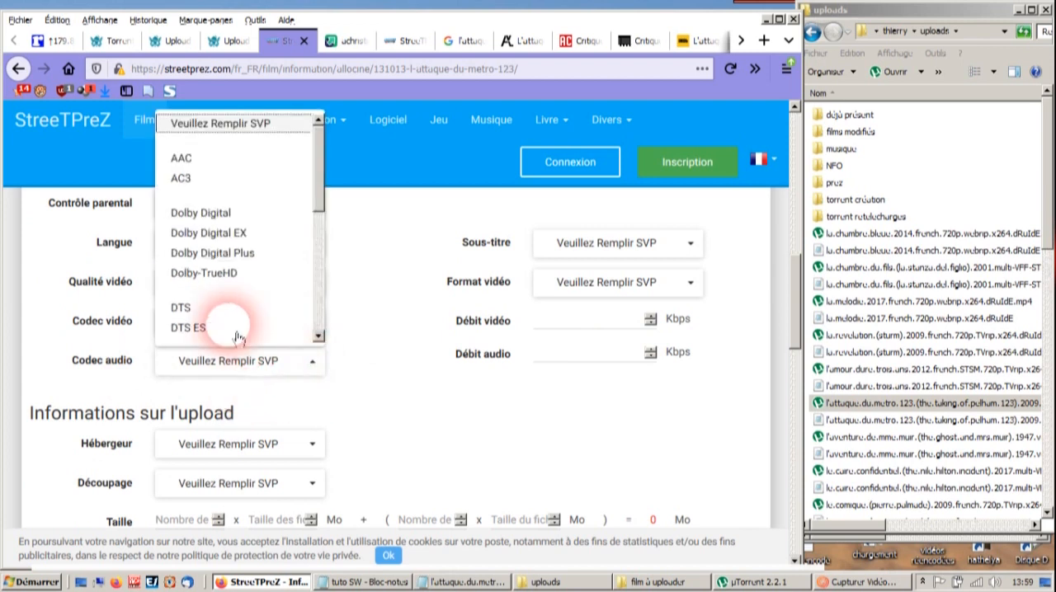
pyautogui.click(202, 192)
pyautogui.scroll(-4, 394, 384)
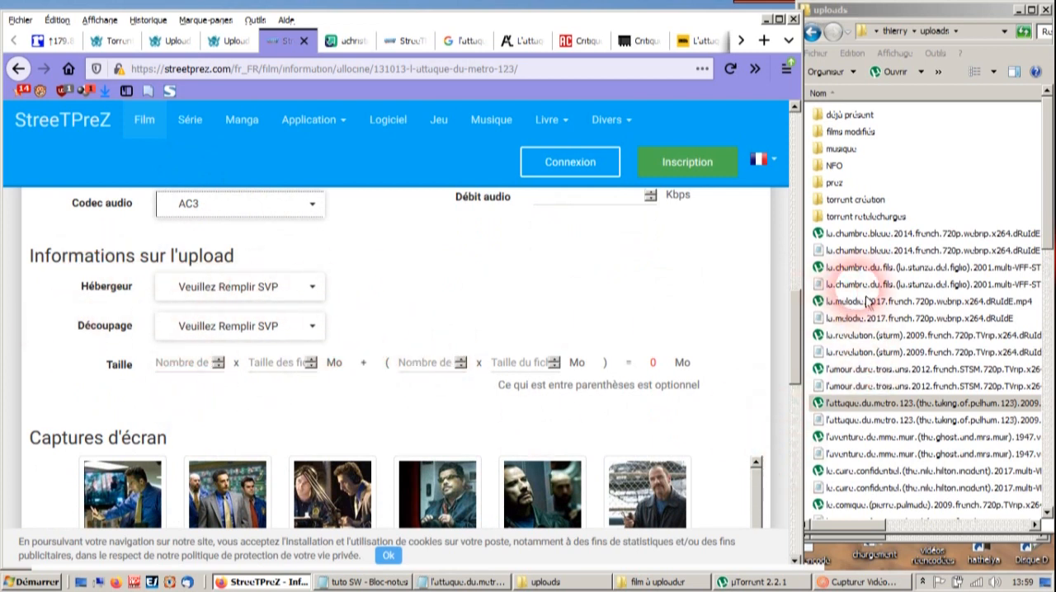
pyautogui.doubleClick(833, 384)
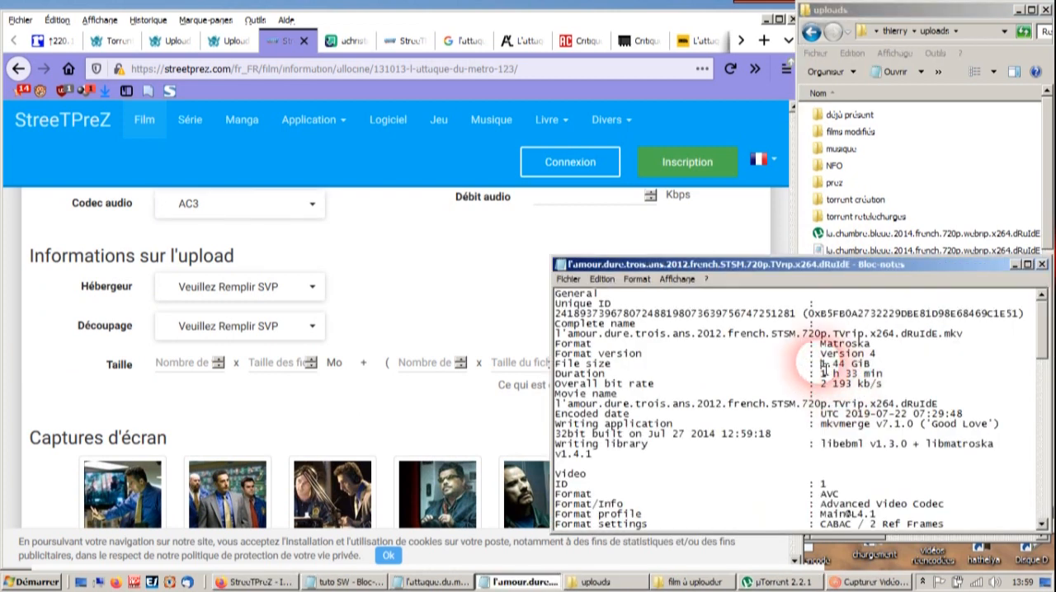
pyautogui.moveTo(822, 365); pyautogui.dragTo(881, 368)
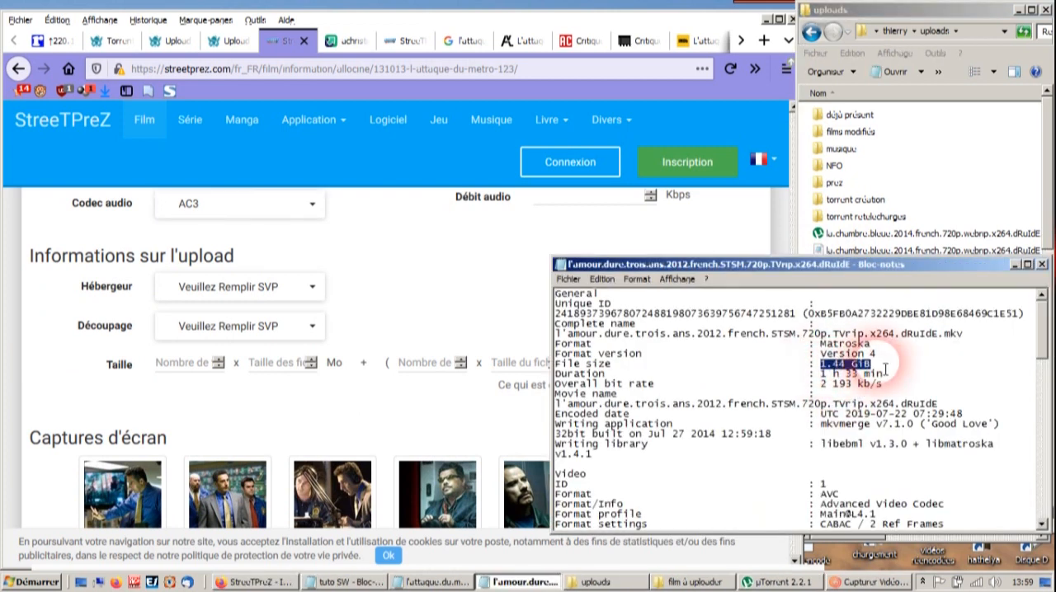
pyautogui.click(1043, 264)
# - Open the l'attaque.du.metro.123 NFO to read the file size, and set the upload size to 1 x 1950 Mo
pyautogui.doubleClick(874, 420)
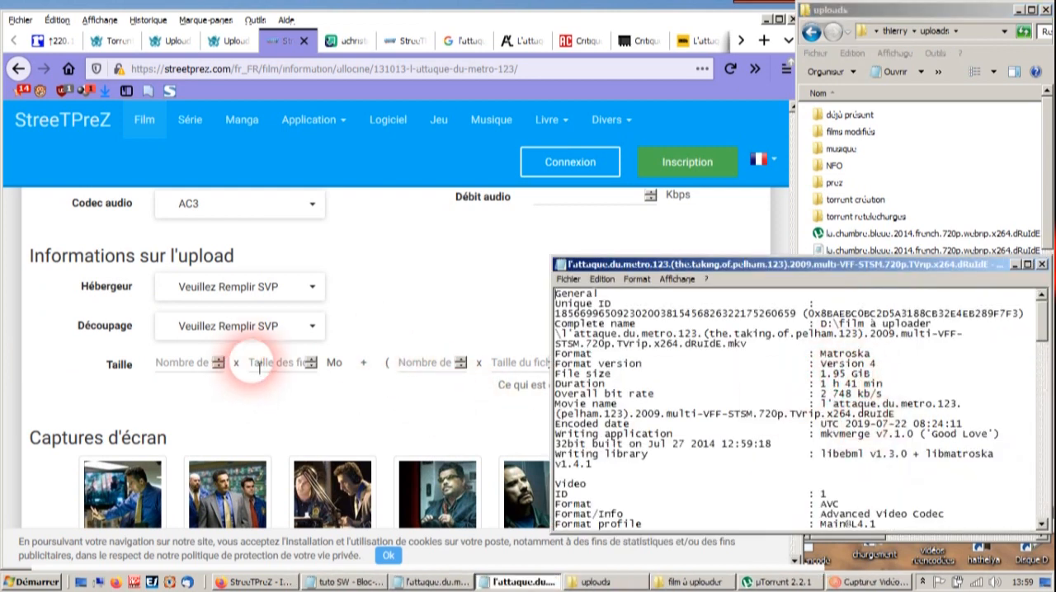
pyautogui.click(346, 371)
pyautogui.click(189, 370)
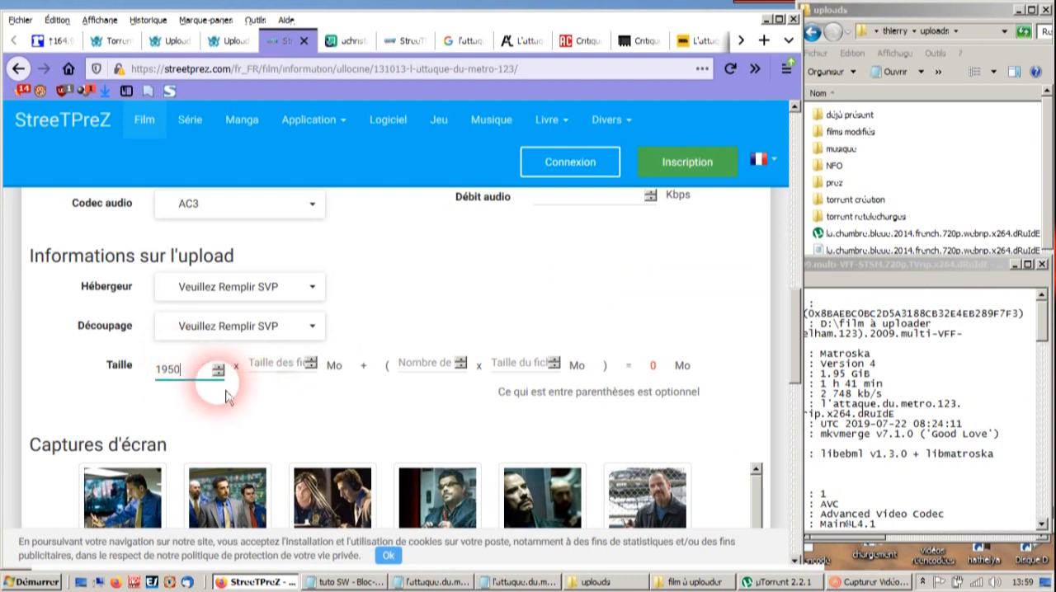
pyautogui.moveTo(207, 373); pyautogui.dragTo(118, 365)
pyautogui.write('1')
pyautogui.click(270, 371)
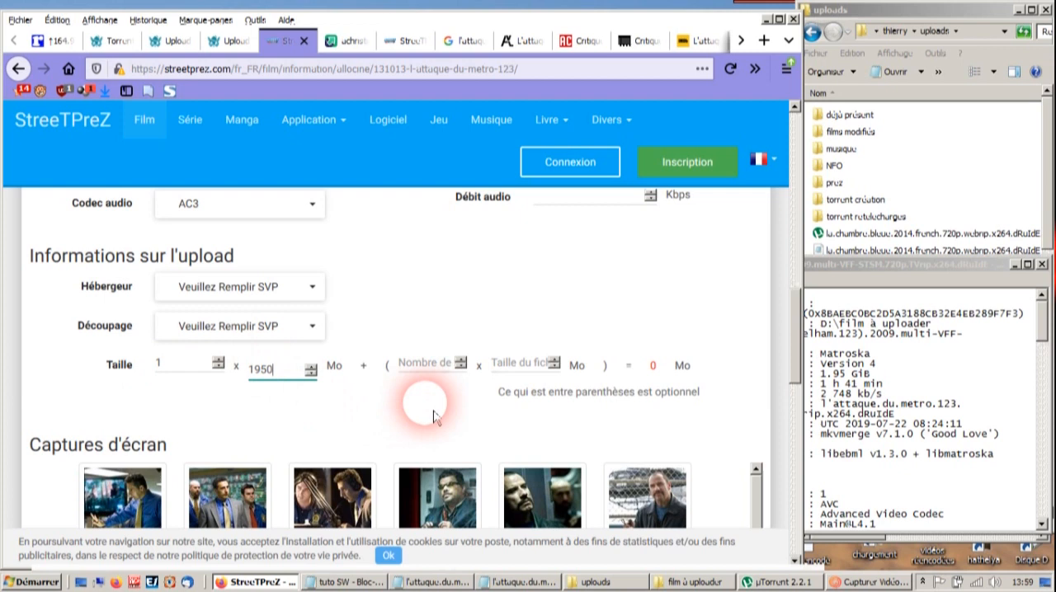
# - Select three film screenshots: the second and fifth in the first row and the sixth in the second row
pyautogui.scroll(-3, 315, 402)
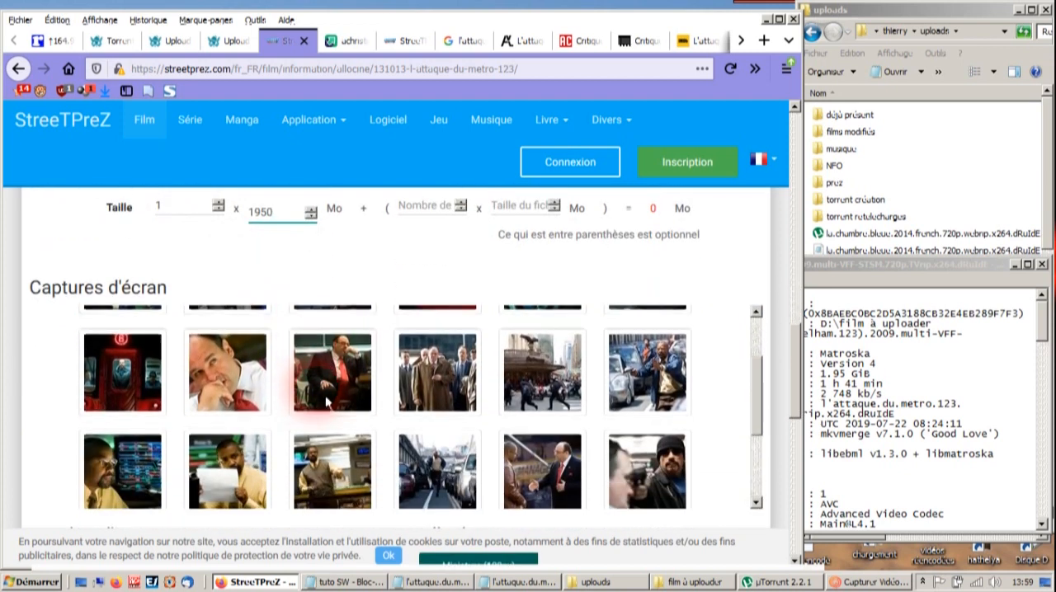
pyautogui.scroll(-2, 807, 360)
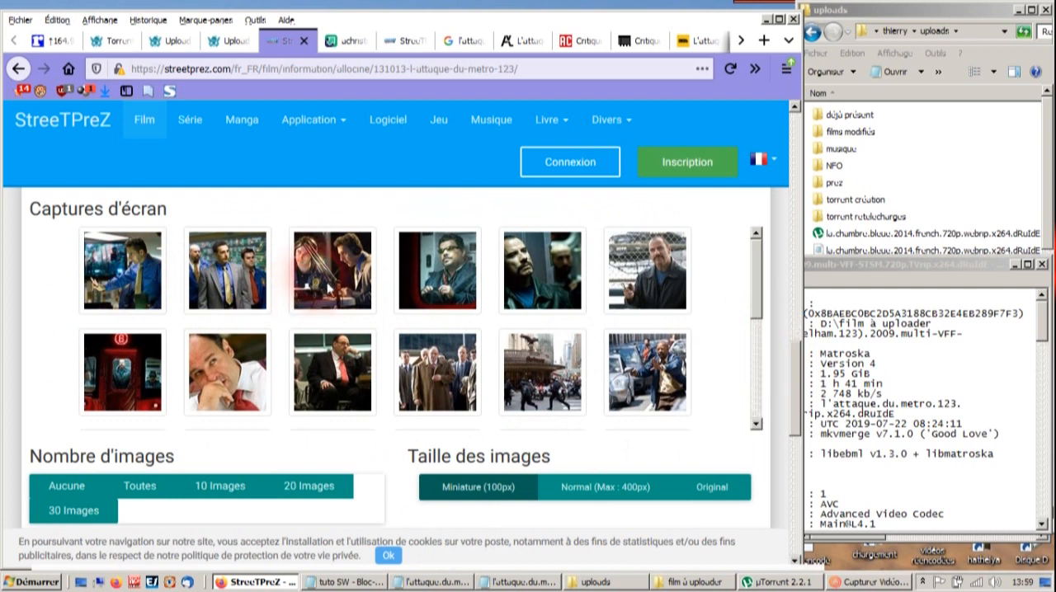
pyautogui.click(532, 273)
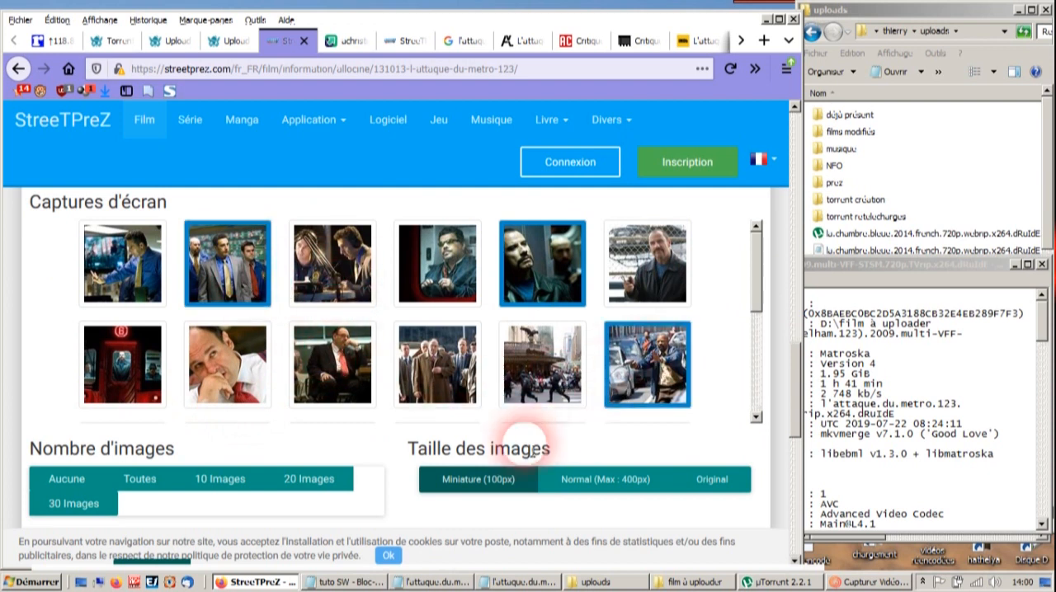
# - Set the size of the presentation images to Normal (Max : 400px)
pyautogui.scroll(-4, 319, 471)
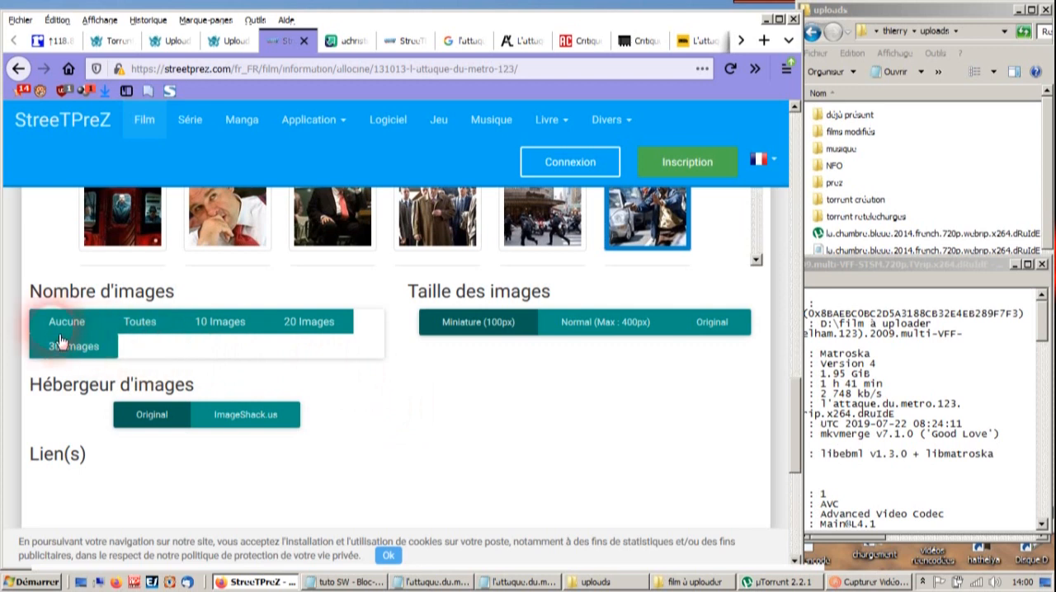
pyautogui.click(606, 332)
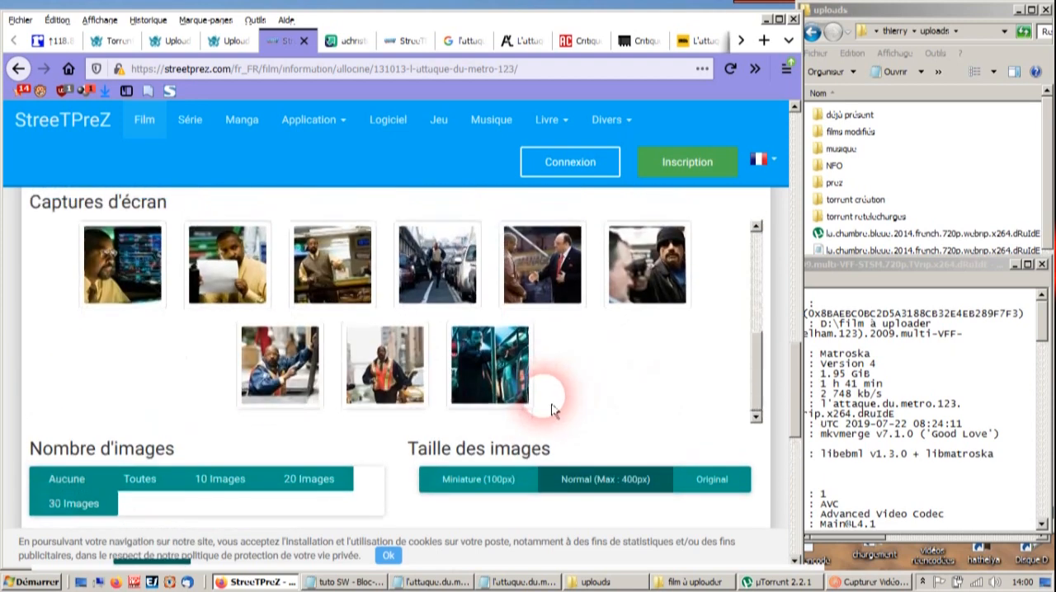
pyautogui.scroll(-10, 432, 337)
pyautogui.scroll(4, 321, 401)
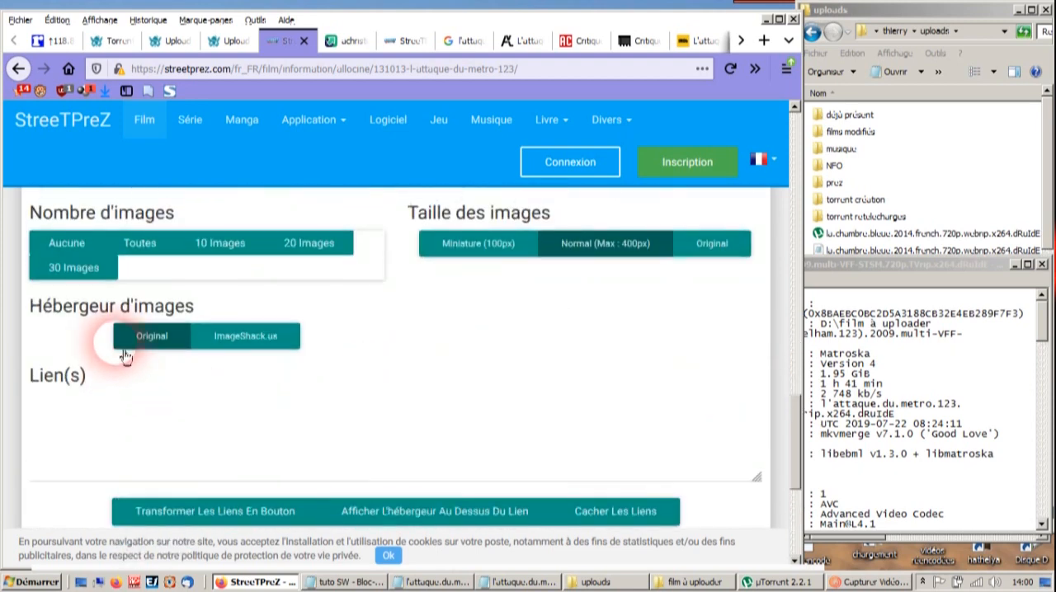
# - Centre the film presentation and submit the form to generate it
pyautogui.scroll(-3, 377, 365)
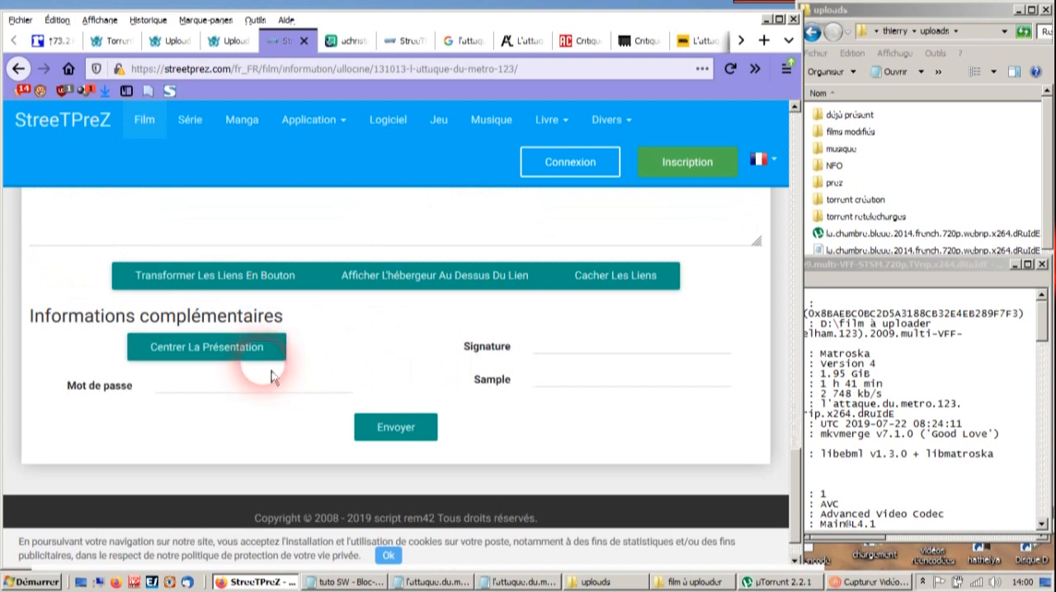
pyautogui.click(230, 359)
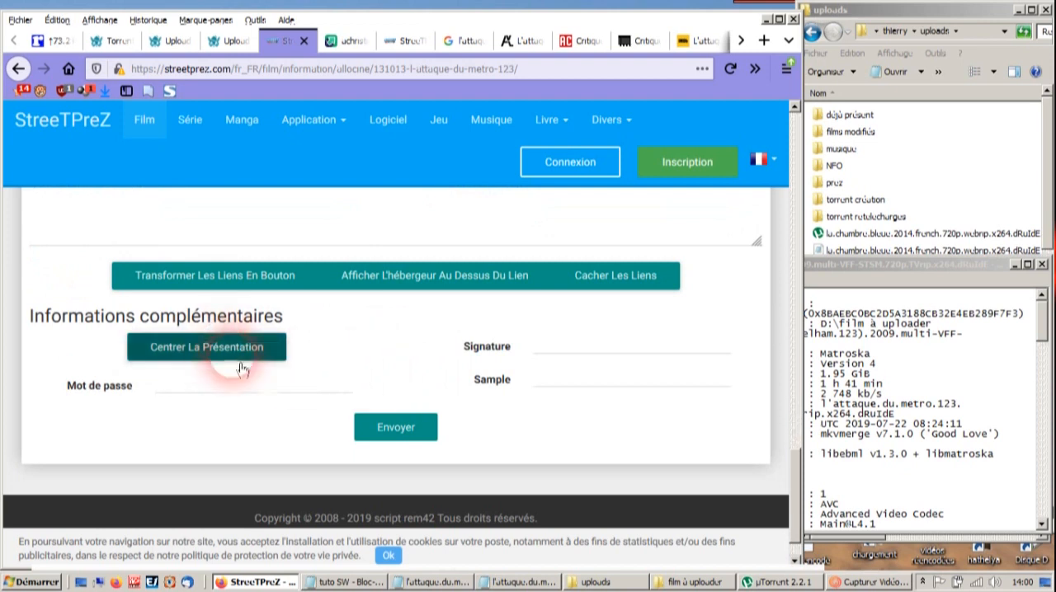
pyautogui.click(407, 439)
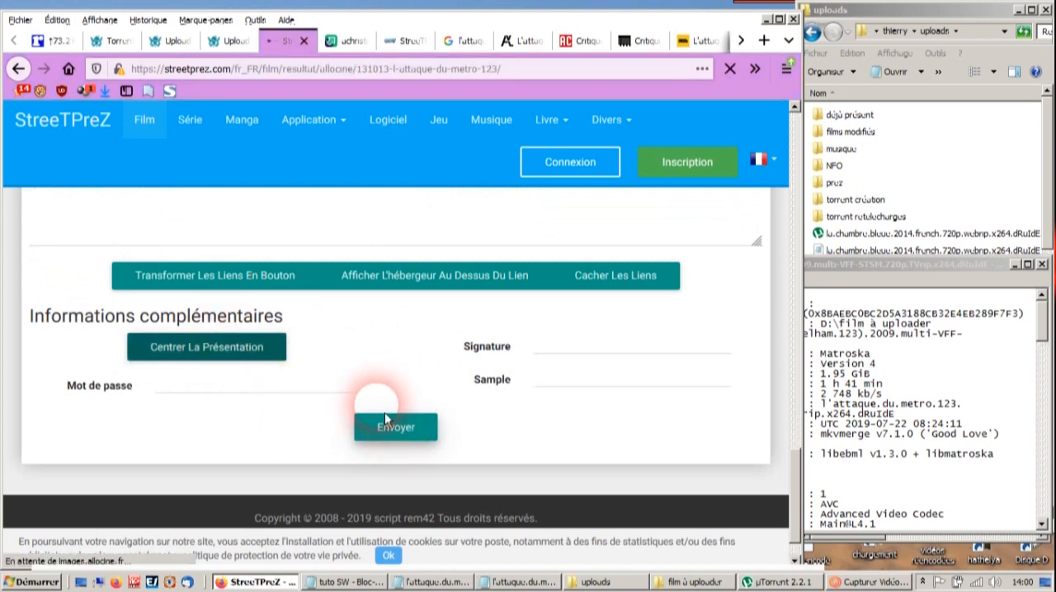
# - Review the generated presentation from the poster and film information through the screenshots to the upload details
pyautogui.scroll(-3, 395, 422)
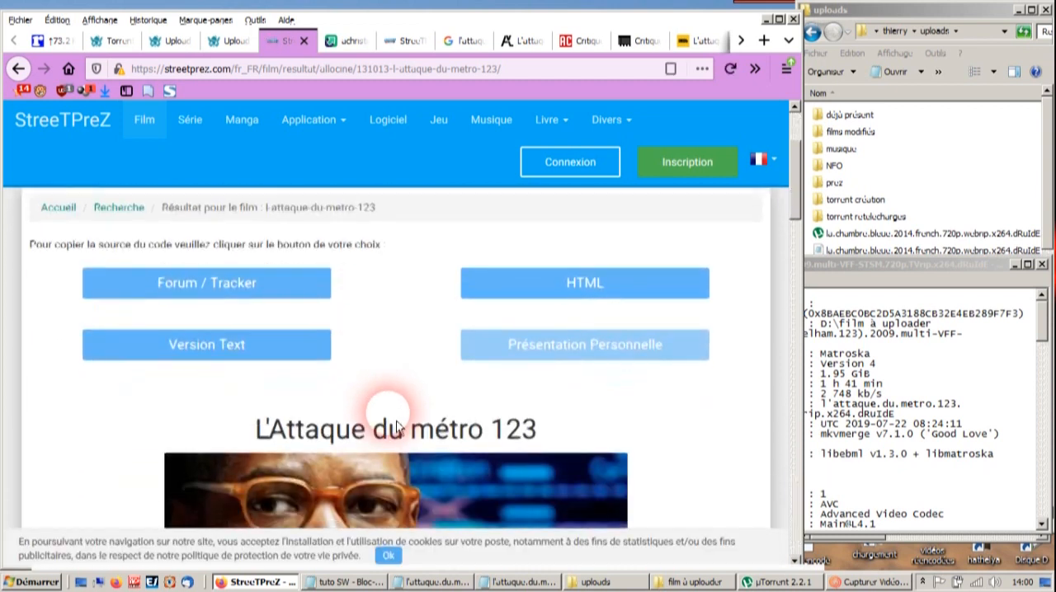
pyautogui.scroll(-5, 397, 422)
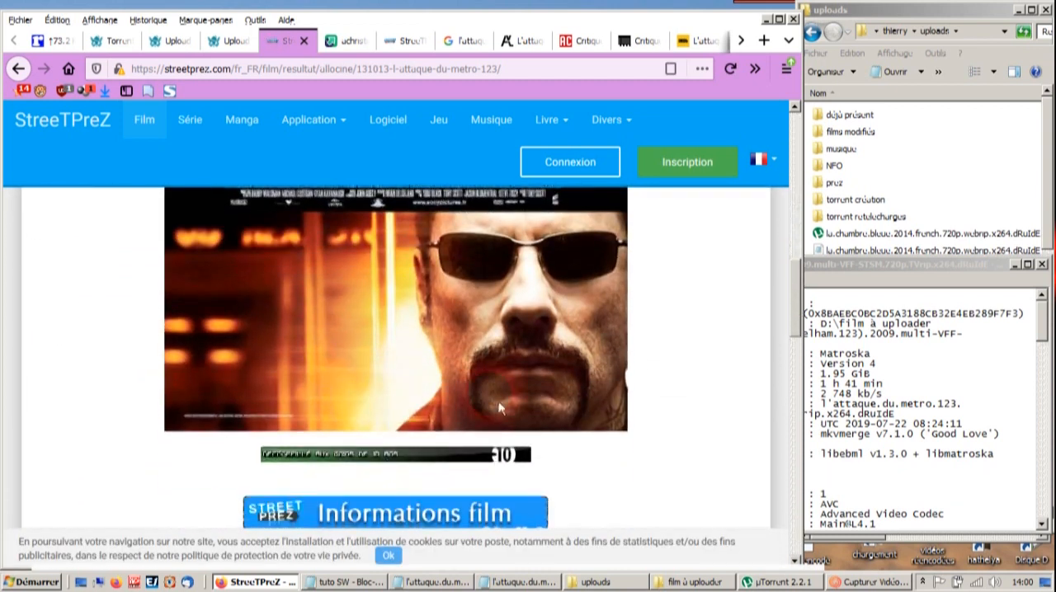
pyautogui.click(670, 419)
pyautogui.scroll(-5, 670, 419)
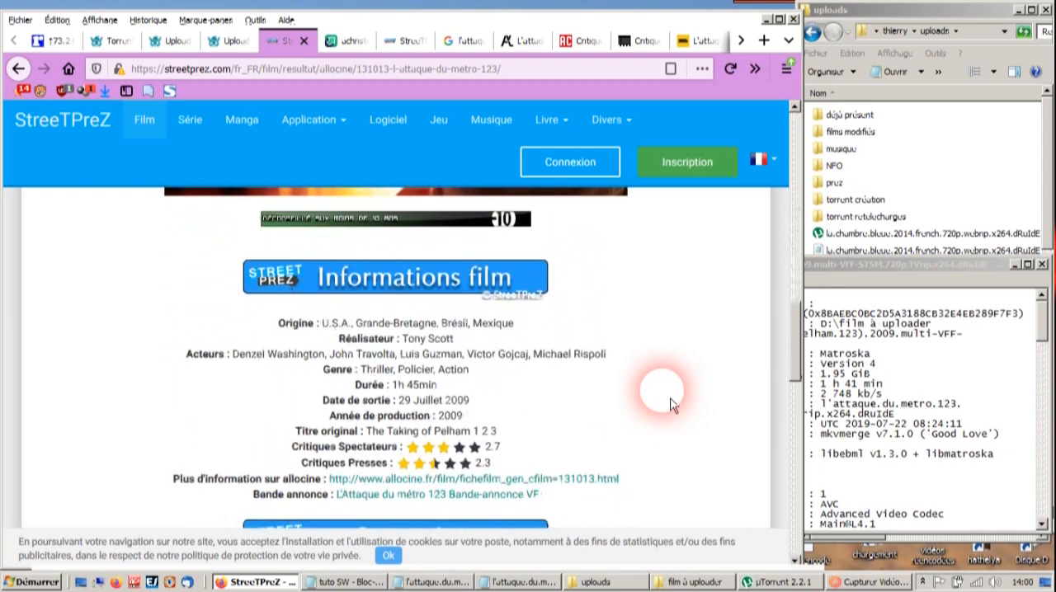
pyautogui.scroll(-8, 671, 403)
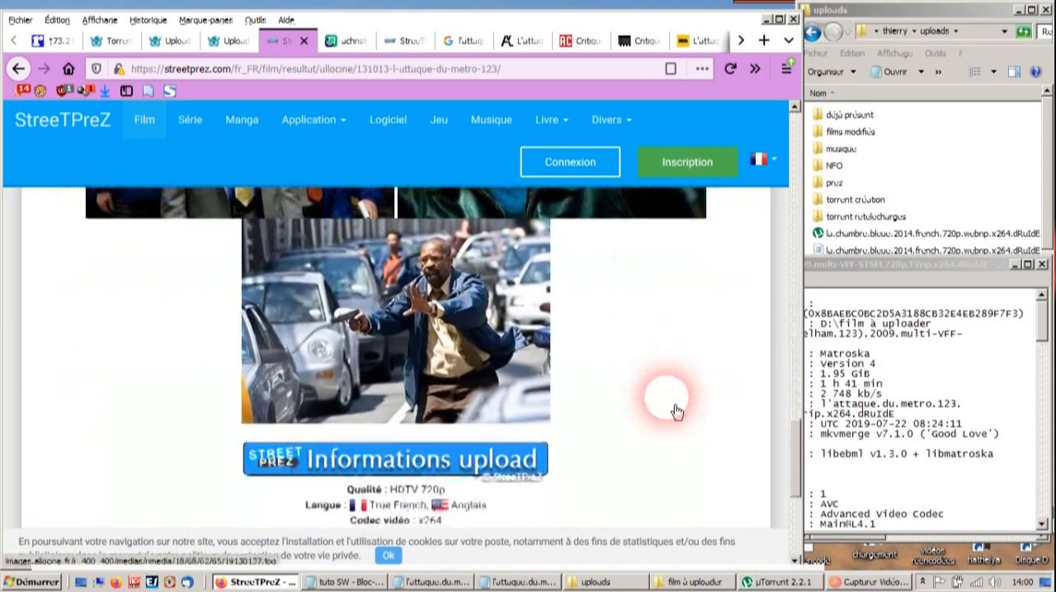
pyautogui.scroll(-2, 674, 406)
pyautogui.scroll(8, 664, 410)
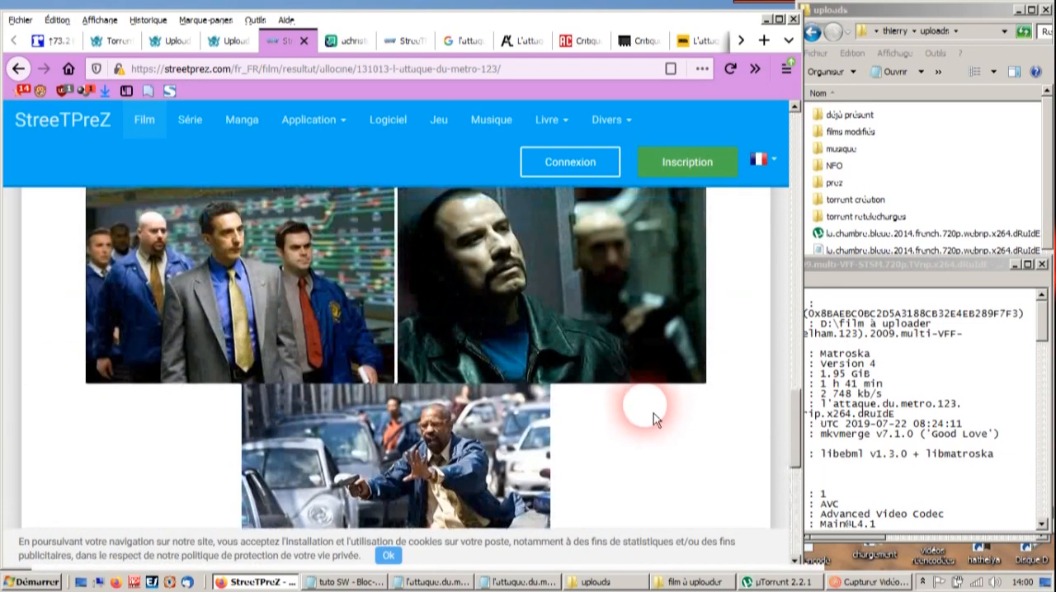
pyautogui.scroll(10, 654, 417)
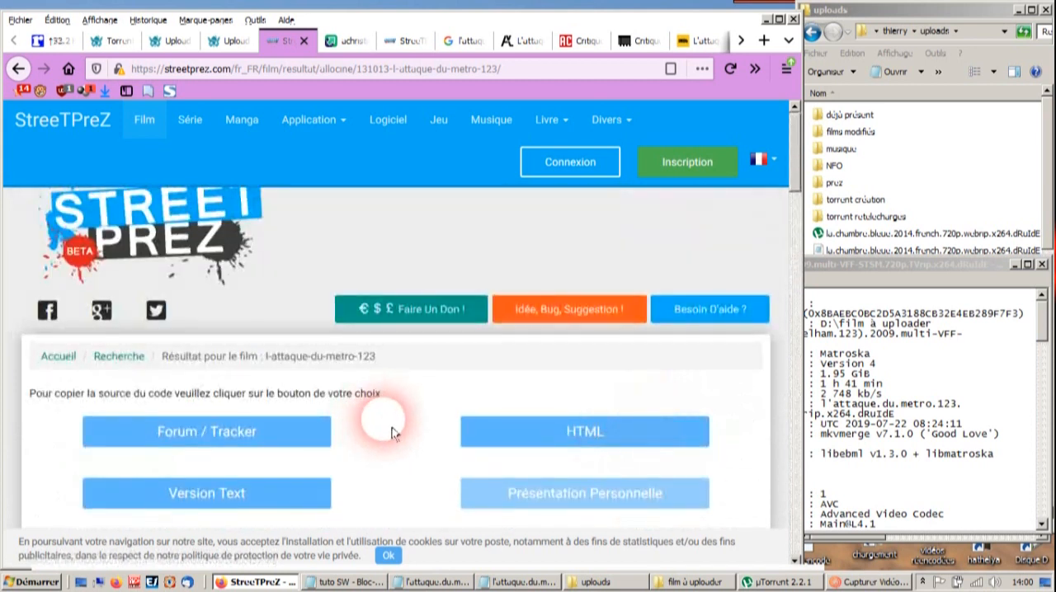
# - Copy the presentation's Forum / Tracker code, paste it into the Sharewood upload description as BBCode and show it rendered
pyautogui.scroll(-2, 388, 397)
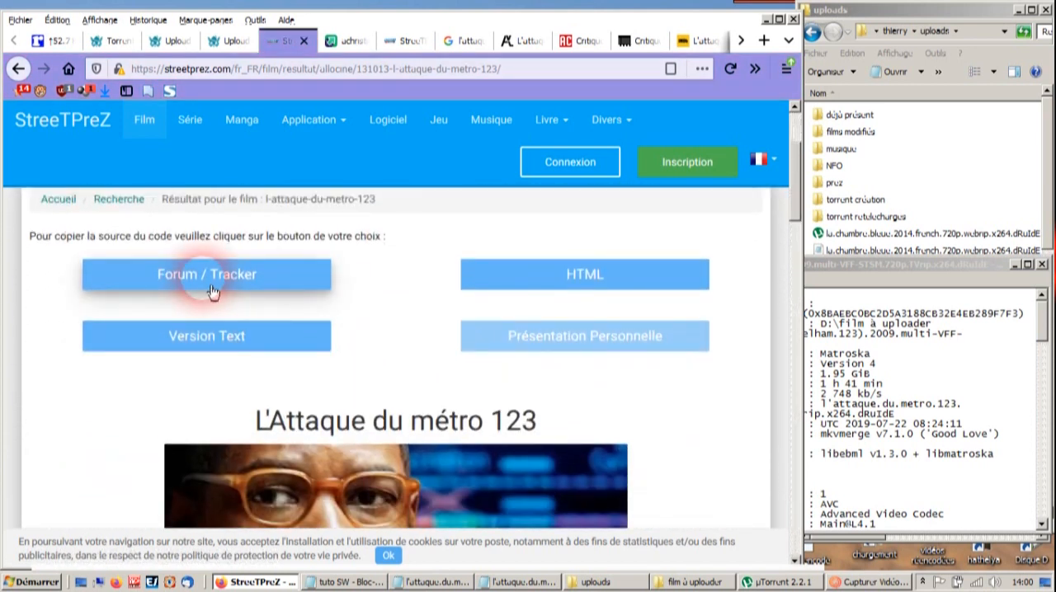
pyautogui.click(213, 287)
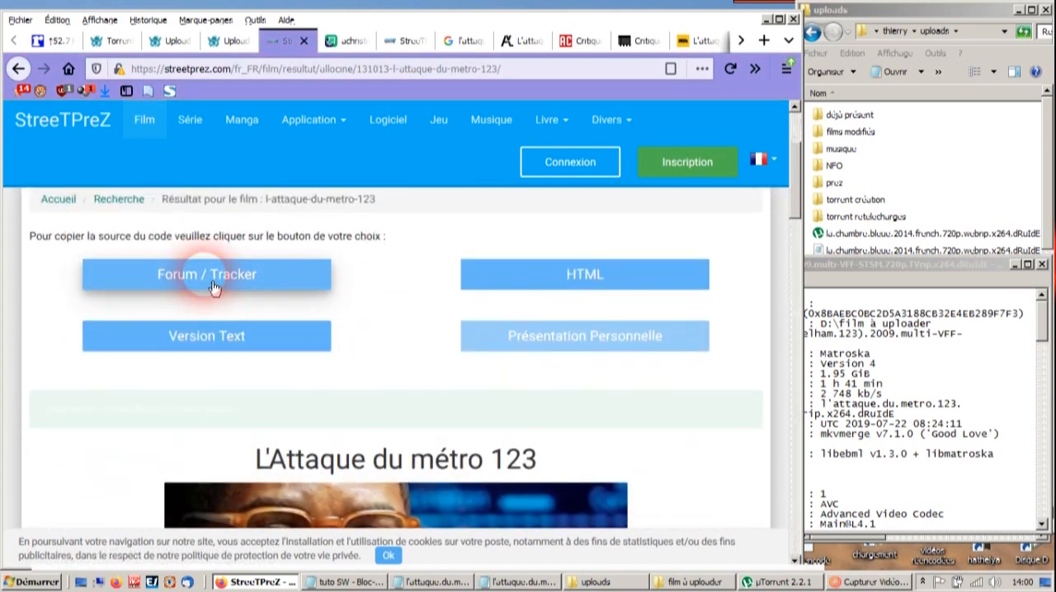
pyautogui.click(227, 45)
pyautogui.click(233, 43)
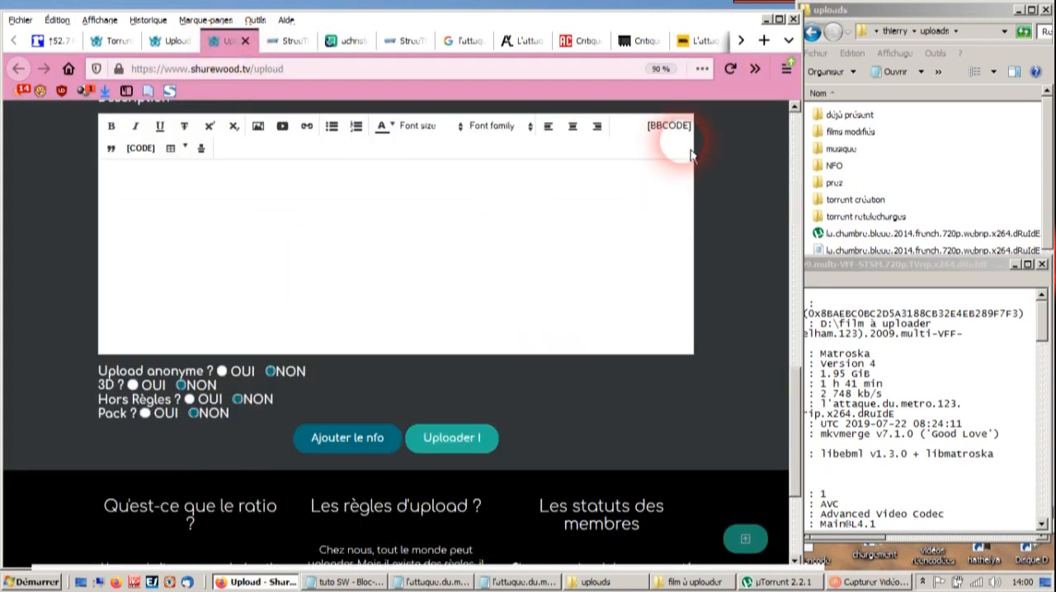
pyautogui.click(484, 245)
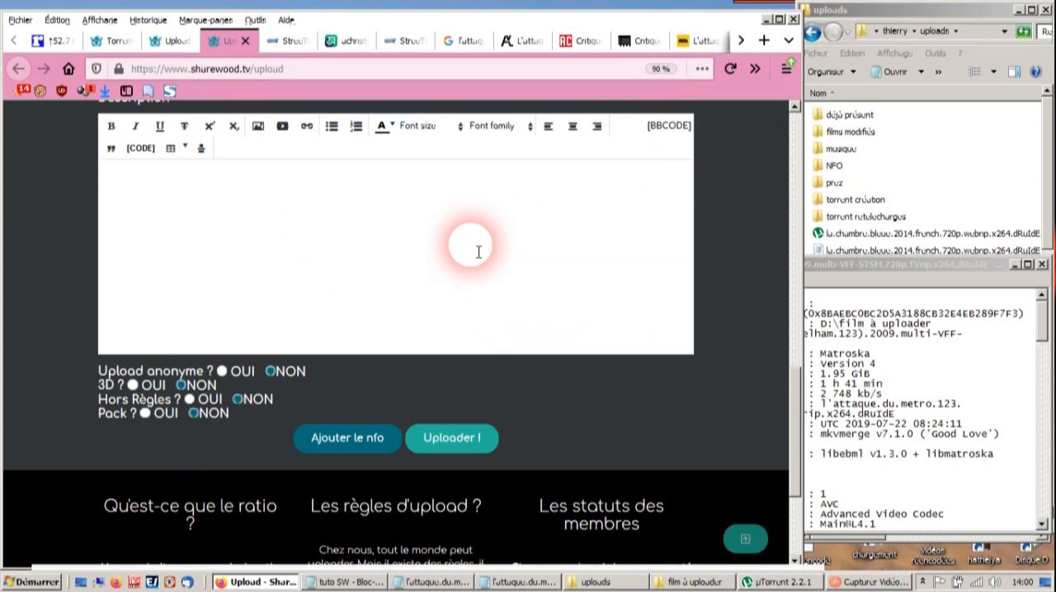
pyautogui.hotkey('ctrl', 'v')
pyautogui.moveTo(797, 405); pyautogui.dragTo(799, 347)
pyautogui.click(642, 312)
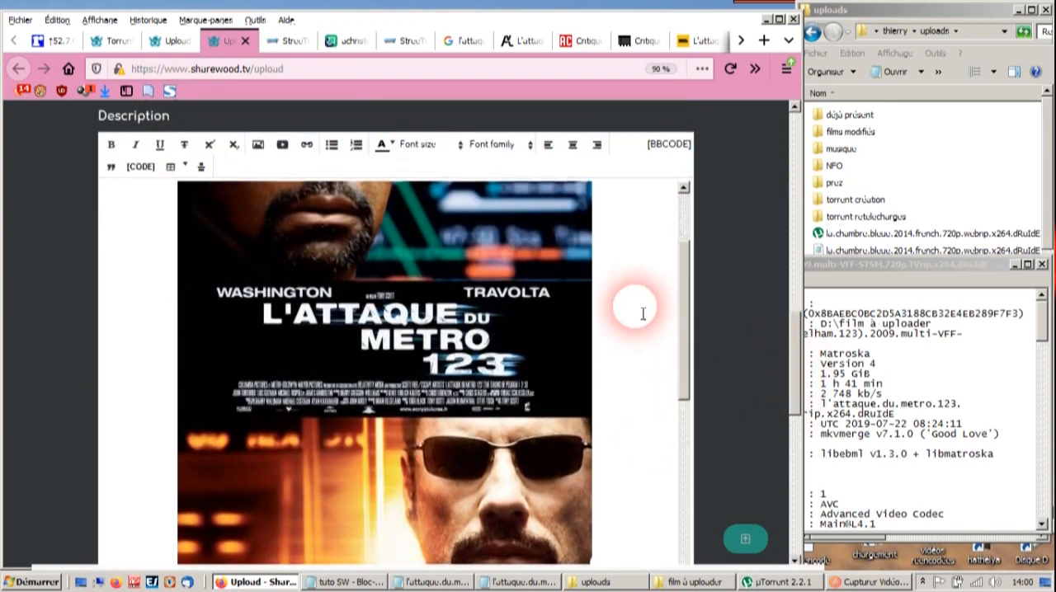
# - Copy the genres from the description into the upload's tags without commas, as Thriller Policier Action
pyautogui.scroll(-5, 642, 312)
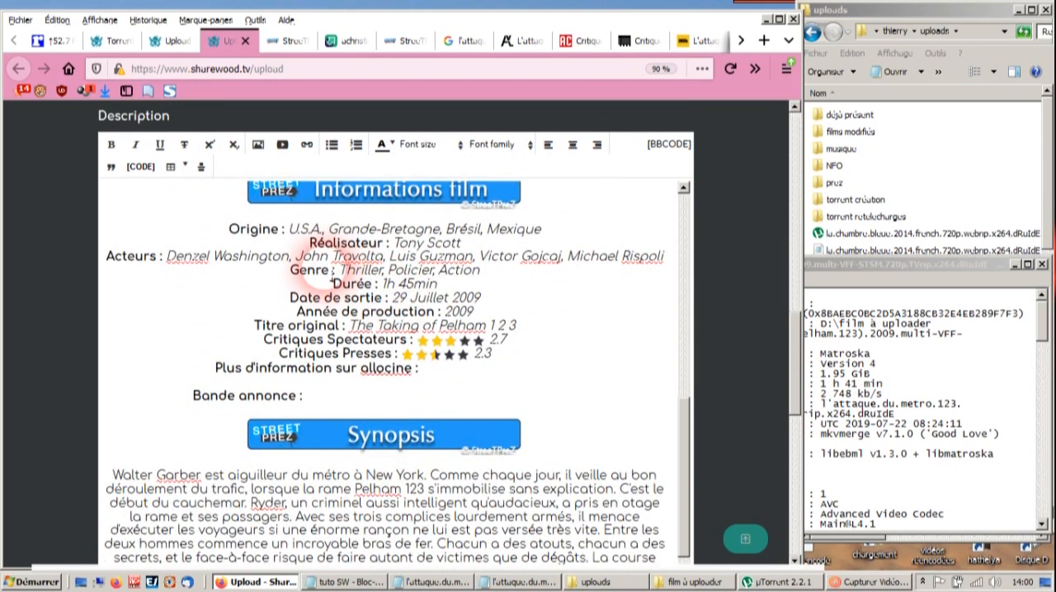
pyautogui.moveTo(341, 273); pyautogui.dragTo(485, 278)
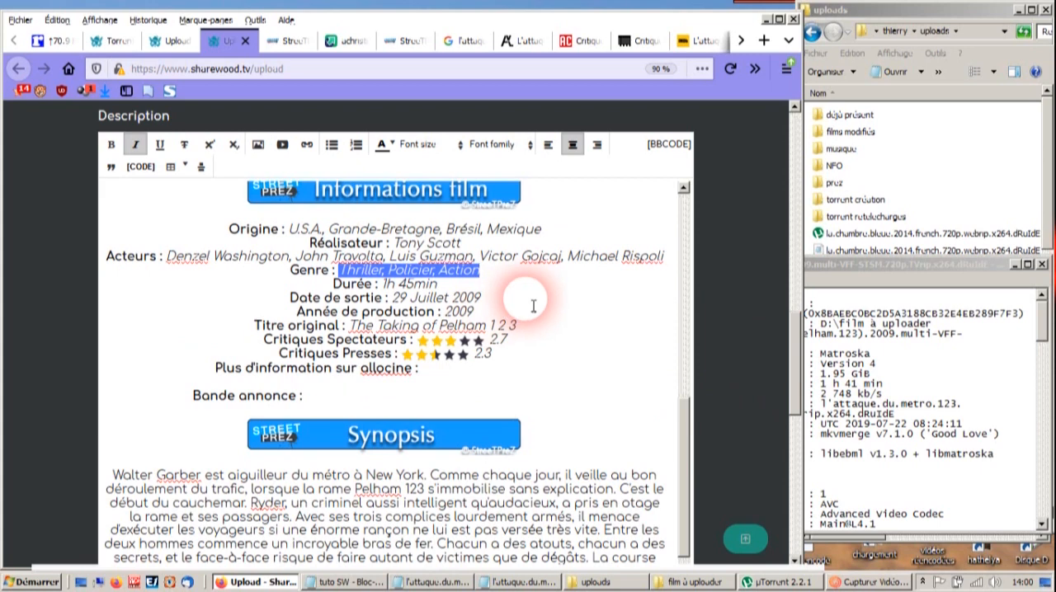
pyautogui.scroll(4, 724, 297)
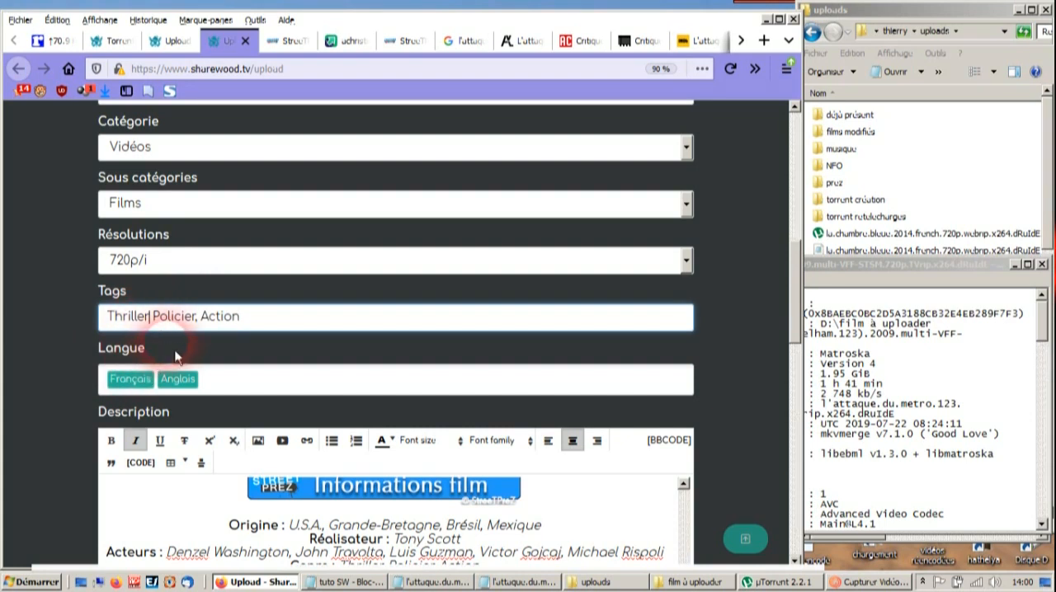
pyautogui.press('Delete')
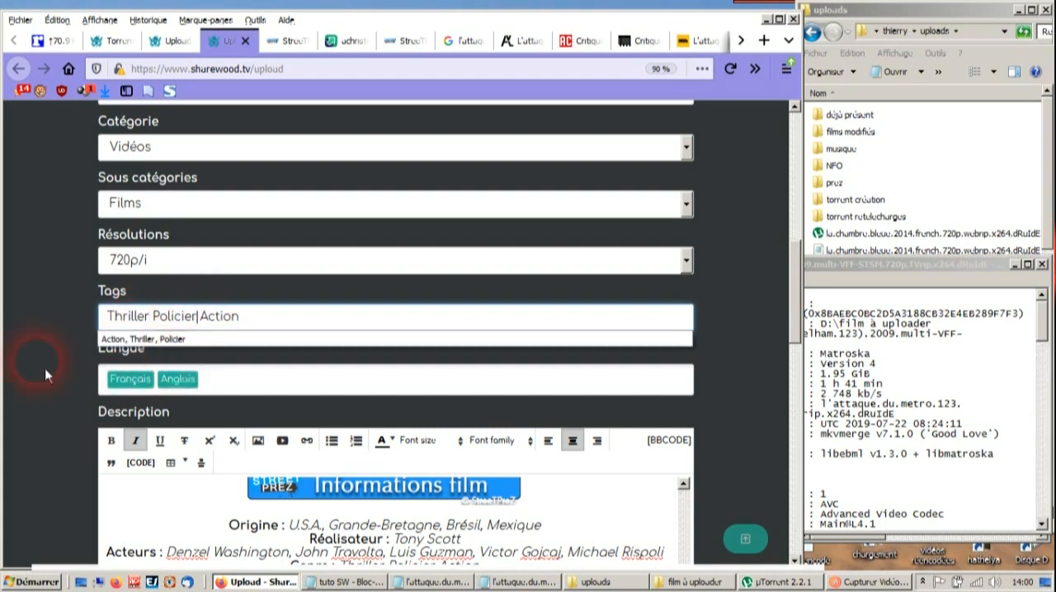
# - In the description's BBCode, insert a blank line between each of the three screenshot links, and return to the rendered view
pyautogui.scroll(-10, 649, 377)
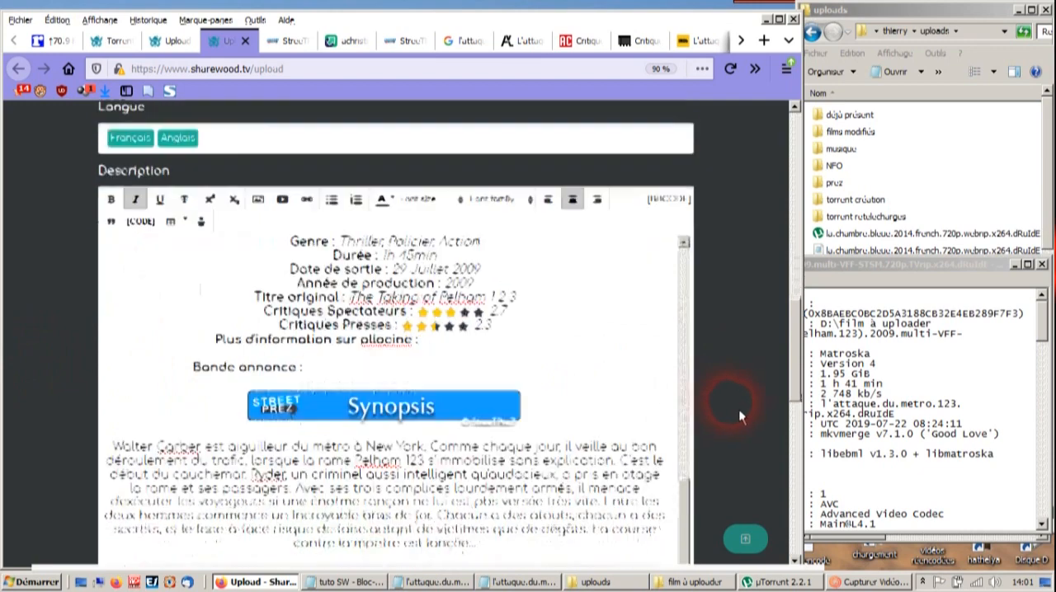
pyautogui.scroll(-3, 512, 353)
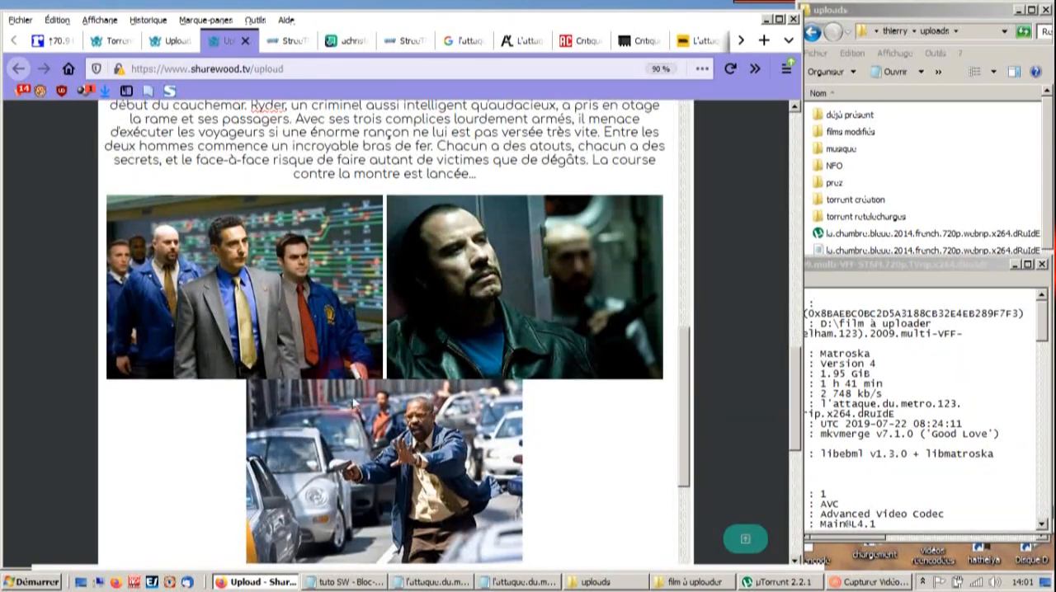
pyautogui.scroll(4, 746, 401)
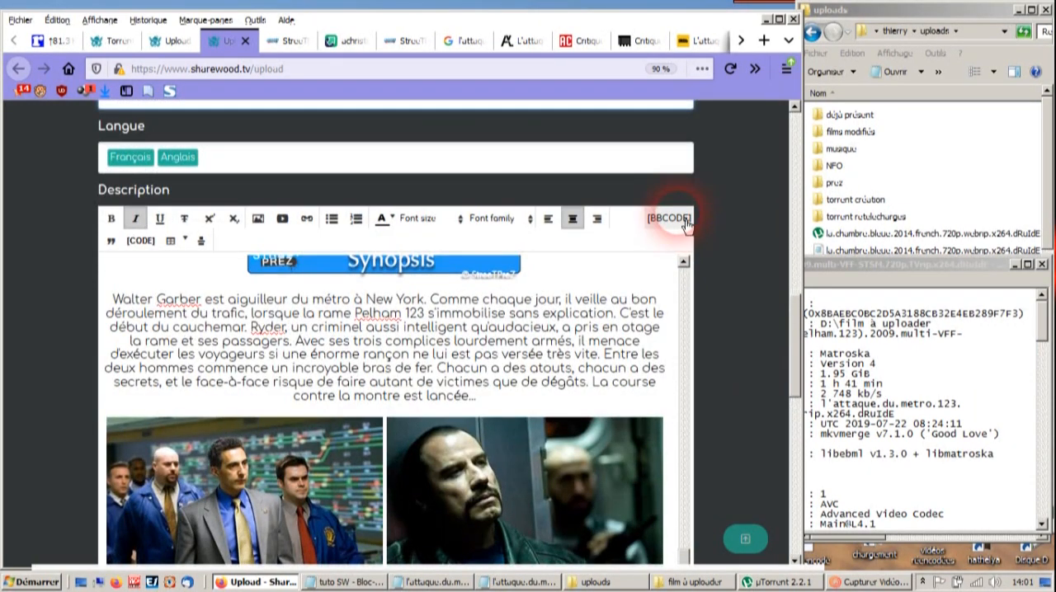
pyautogui.click(667, 219)
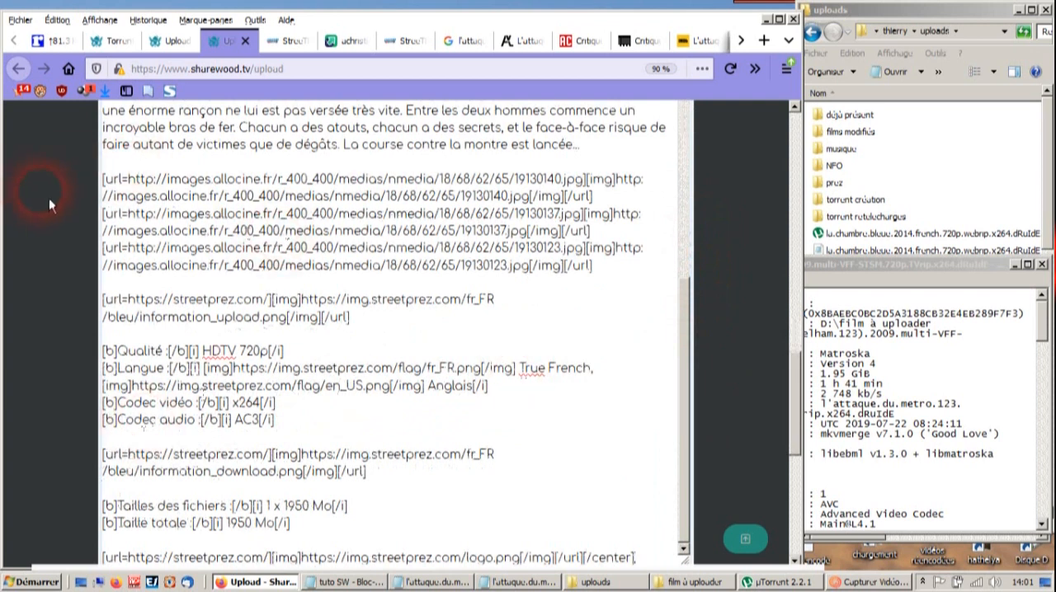
pyautogui.moveTo(103, 180); pyautogui.dragTo(523, 266)
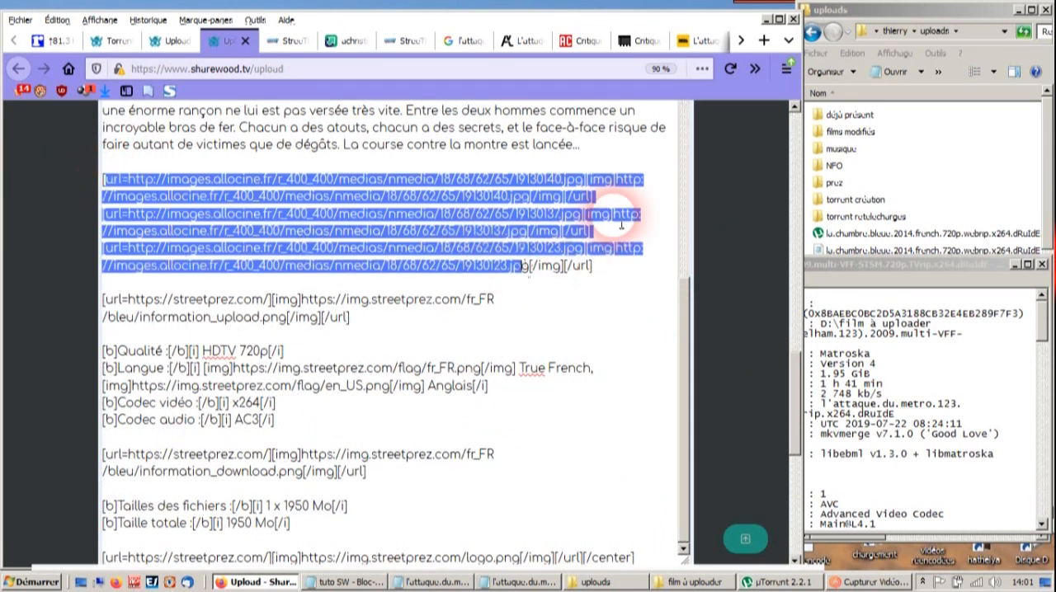
pyautogui.click(617, 203)
pyautogui.press('Return')
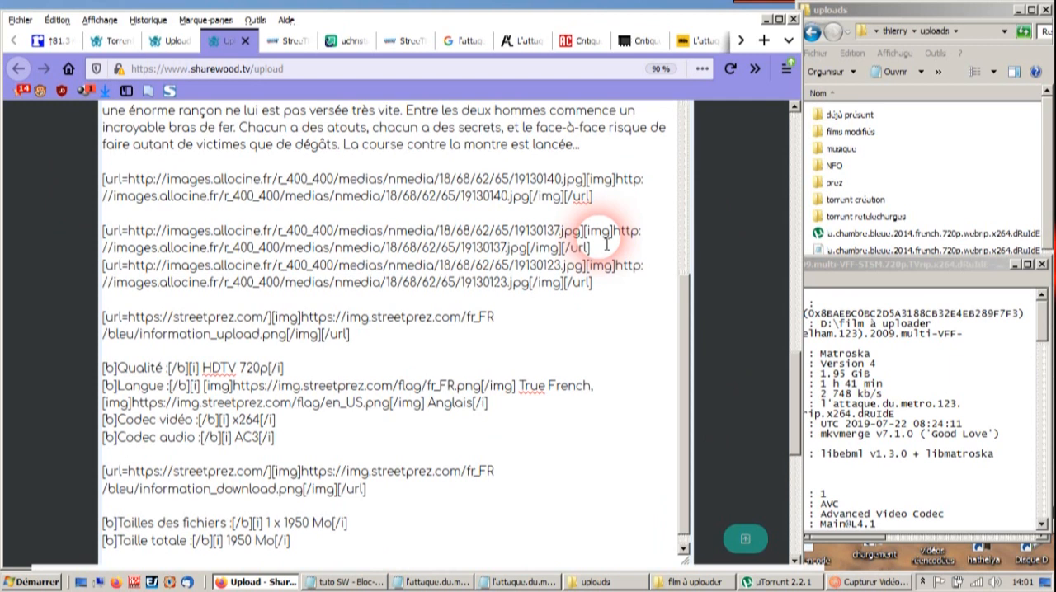
pyautogui.click(607, 250)
pyautogui.press('Return')
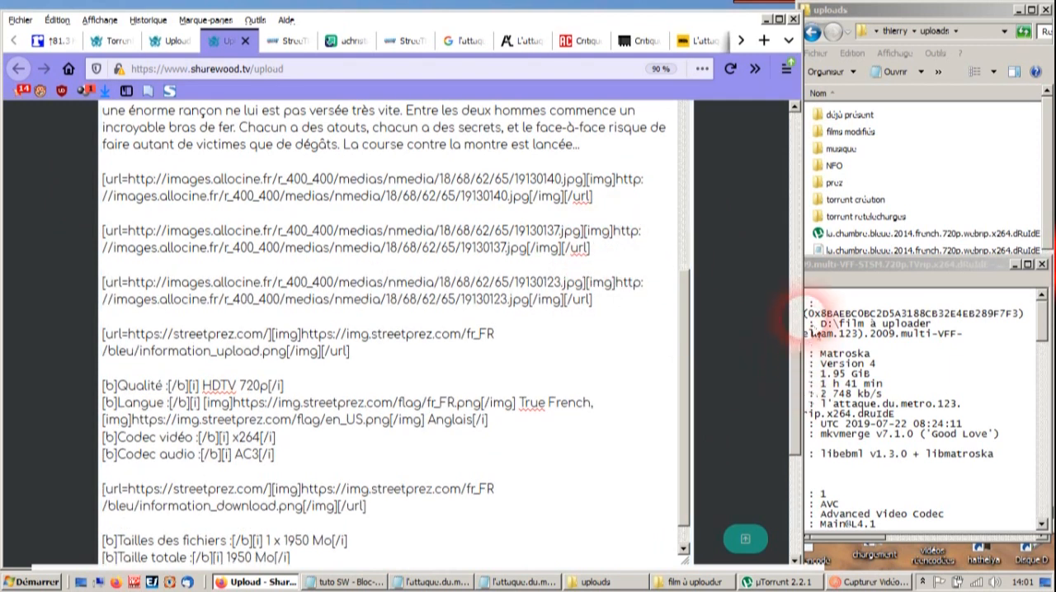
pyautogui.scroll(5, 768, 330)
pyautogui.click(668, 367)
# - Add the NFO to the upload by copying the full text of the l'attaque.du.metro.123 NFO into the MediaInfo Parser field
pyautogui.scroll(-8, 743, 322)
pyautogui.scroll(-3, 600, 342)
pyautogui.scroll(-3, 600, 343)
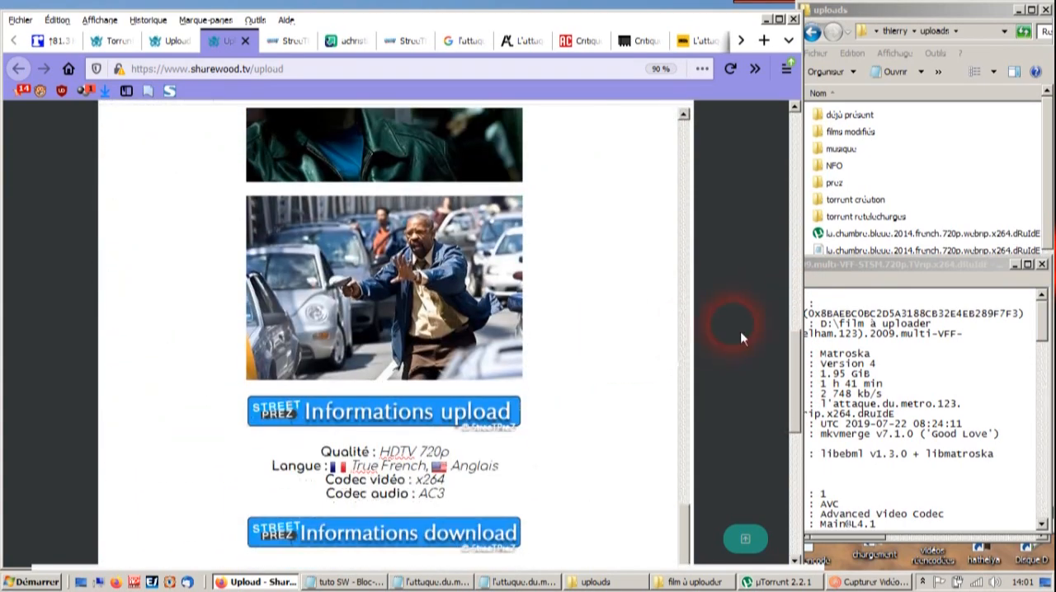
pyautogui.scroll(-5, 740, 331)
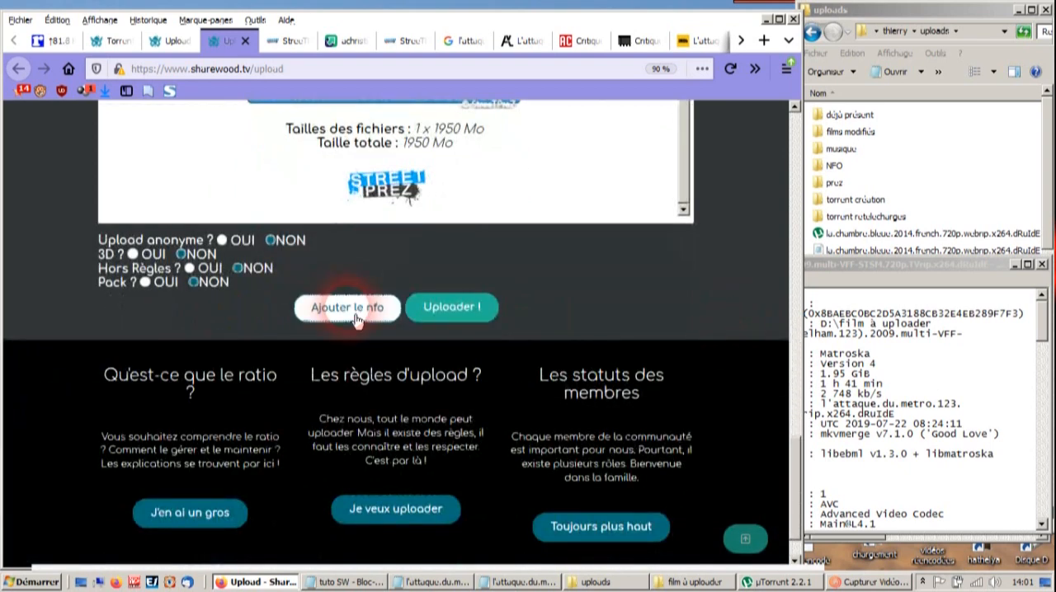
pyautogui.click(356, 320)
pyautogui.click(912, 396)
pyautogui.hotkey('ctrl', 'a')
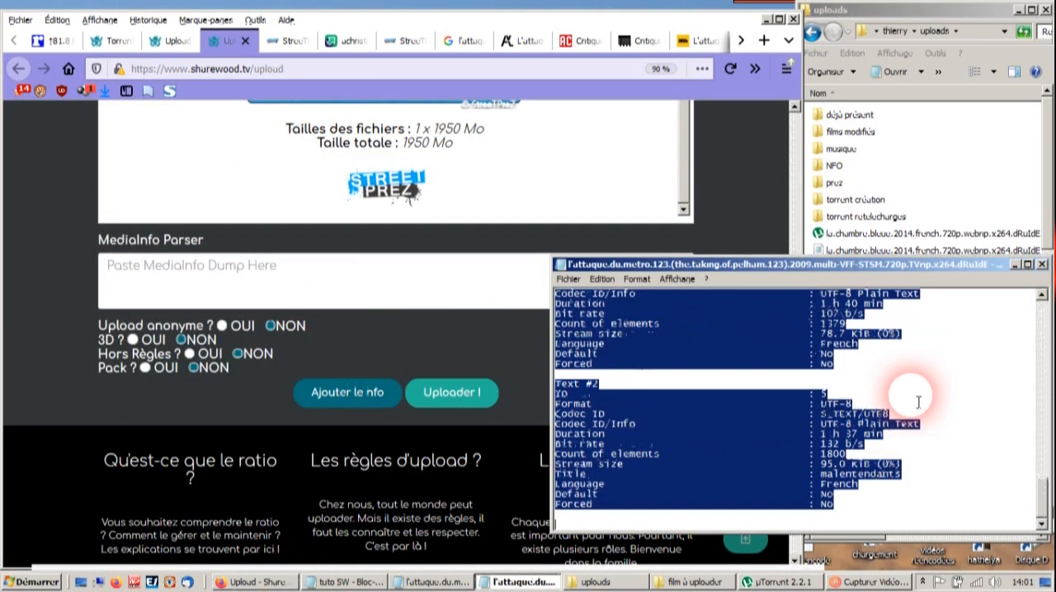
pyautogui.click(337, 293)
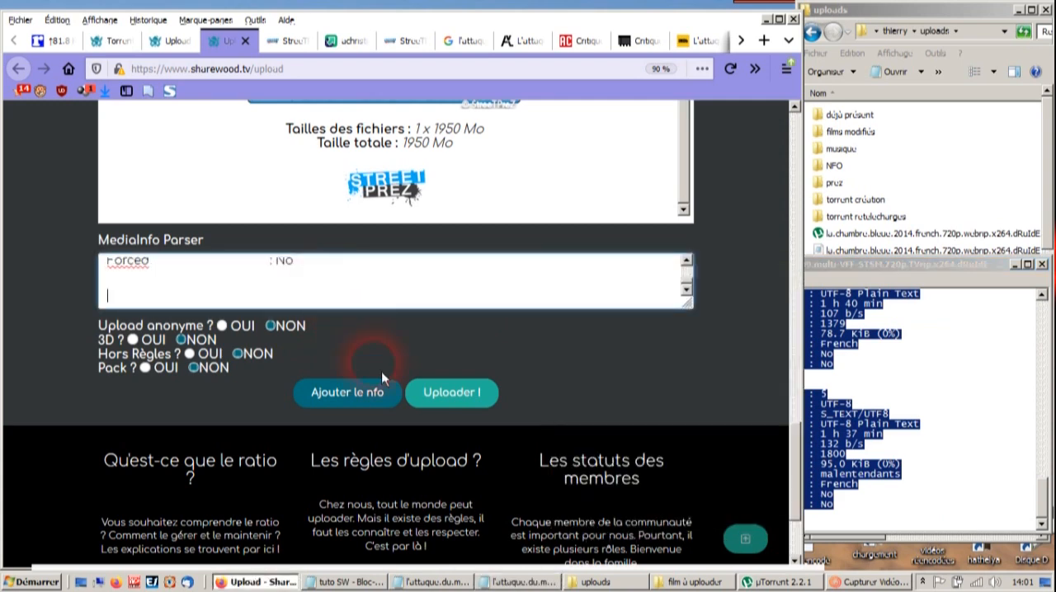
# - Check the completed upload form from the torrent file down to the description, and submit the upload
pyautogui.scroll(15, 606, 376)
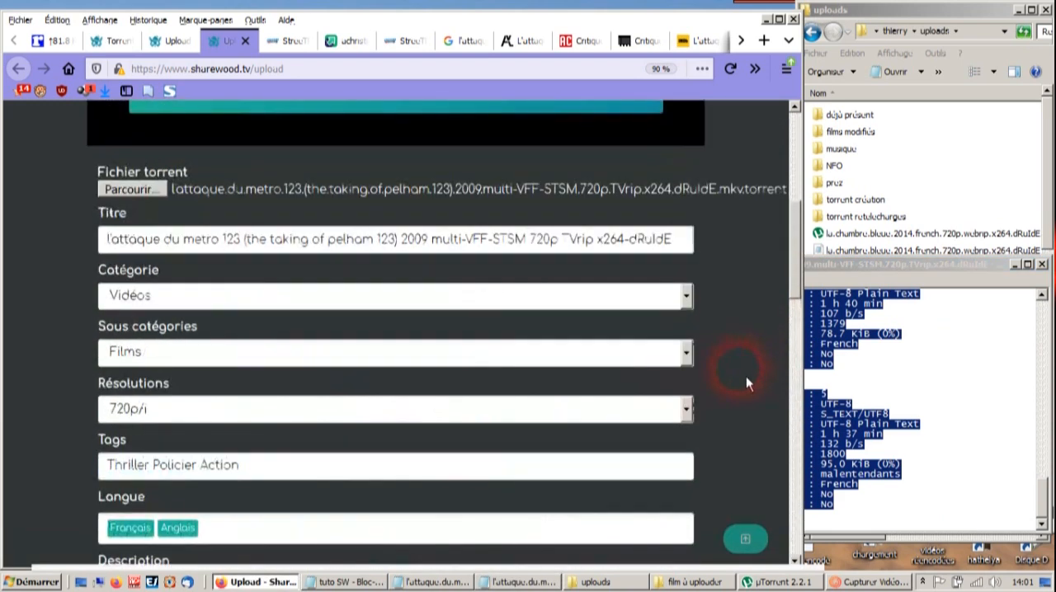
pyautogui.scroll(2, 746, 376)
pyautogui.scroll(-8, 746, 376)
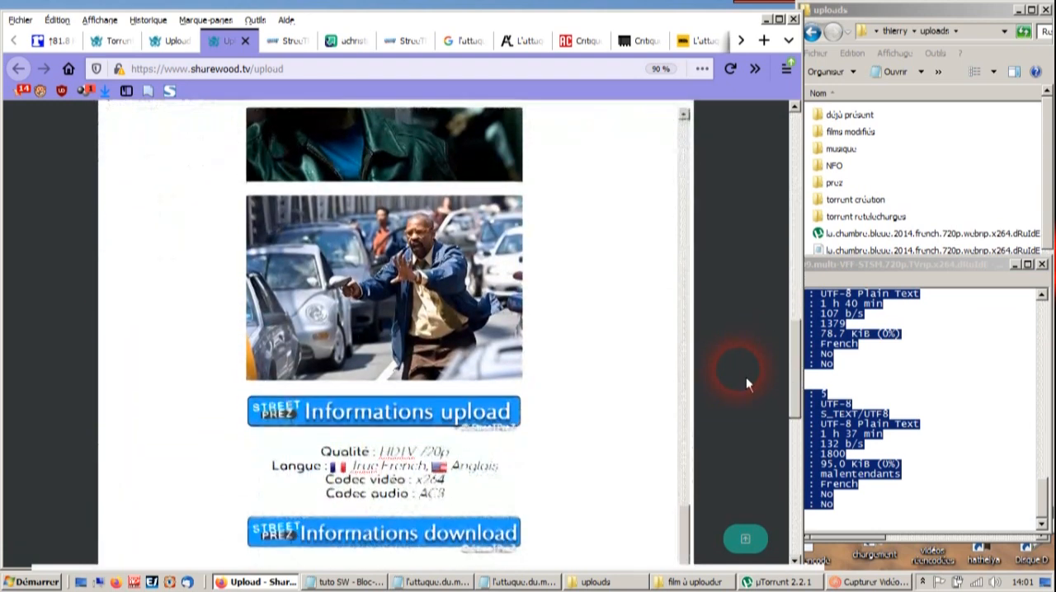
pyautogui.scroll(-10, 746, 377)
pyautogui.click(464, 330)
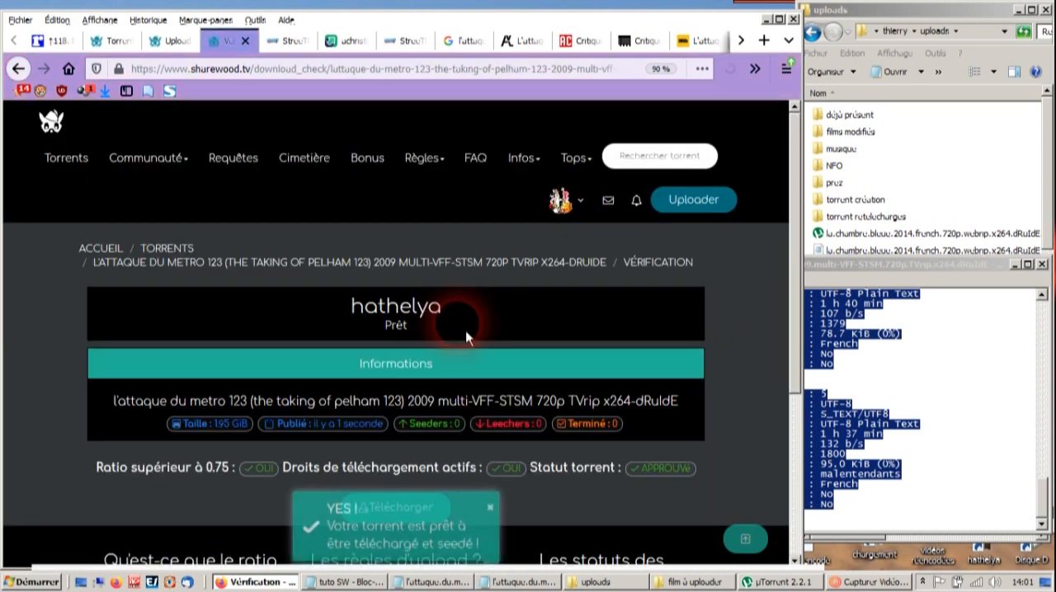
# - Download the torrent from the verification page and open the l'attaque du metro 123 torrent page
pyautogui.scroll(-3, 503, 351)
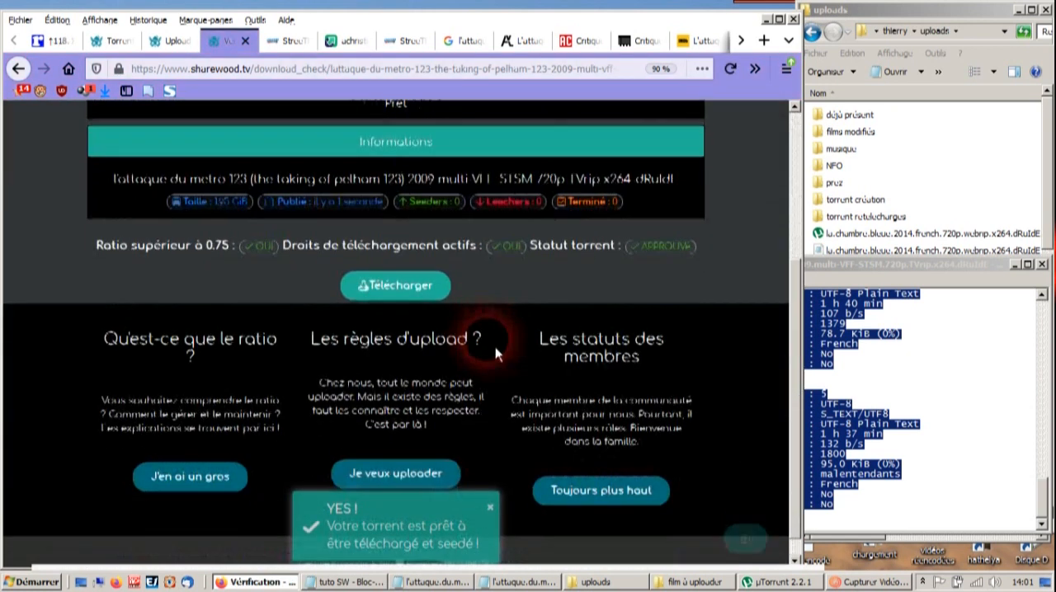
pyautogui.click(393, 282)
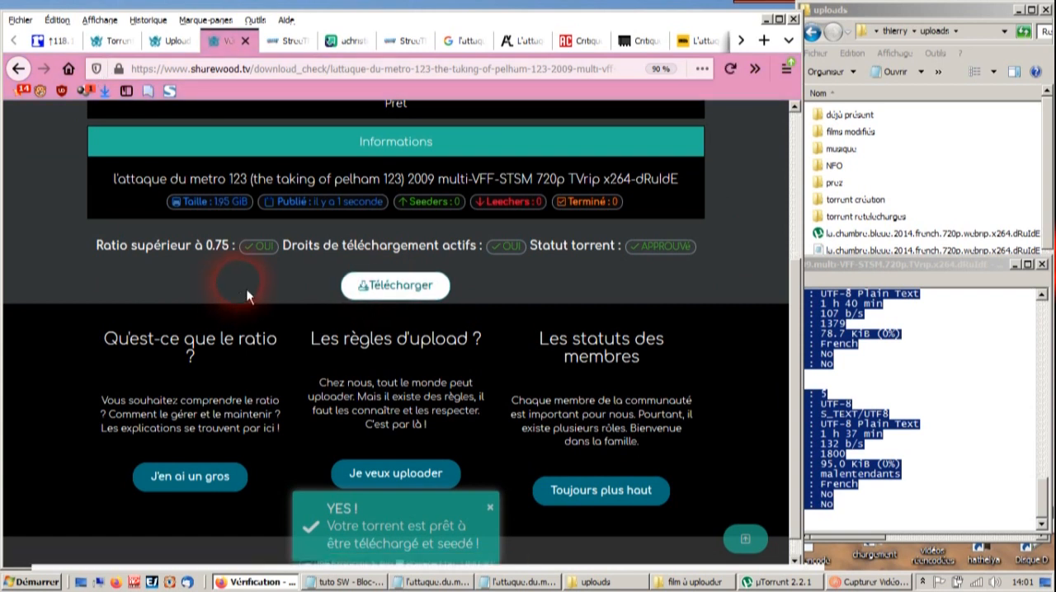
pyautogui.click(343, 193)
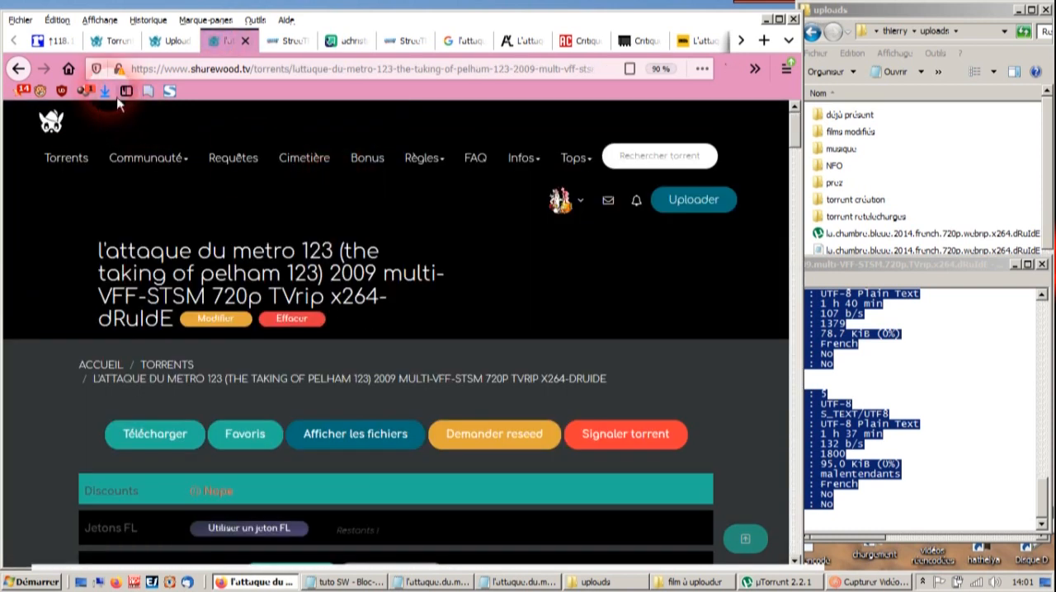
# - Examine the published torrent's page, from the category, tags, language and resolution rows down to the Media Info block
pyautogui.scroll(-5, 757, 334)
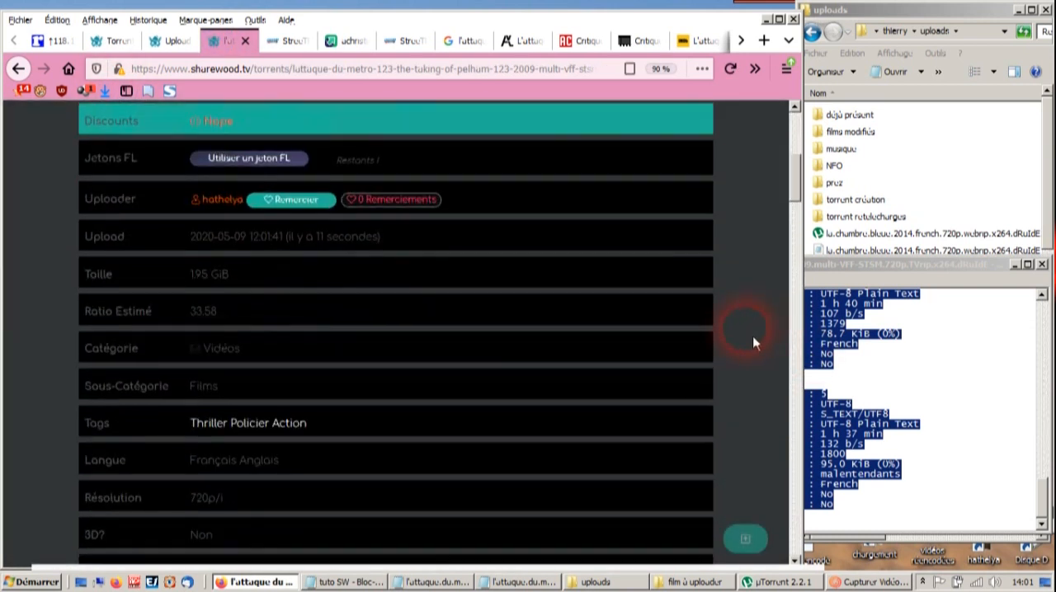
pyautogui.scroll(-2, 264, 334)
pyautogui.scroll(1, 251, 239)
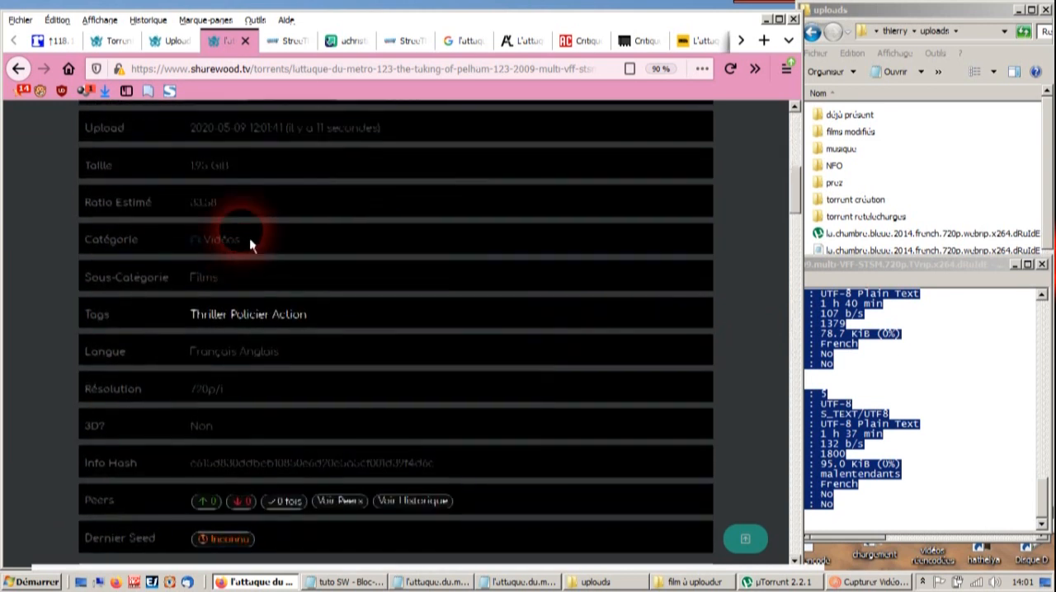
pyautogui.scroll(-1, 347, 350)
pyautogui.moveTo(347, 307); pyautogui.dragTo(220, 295)
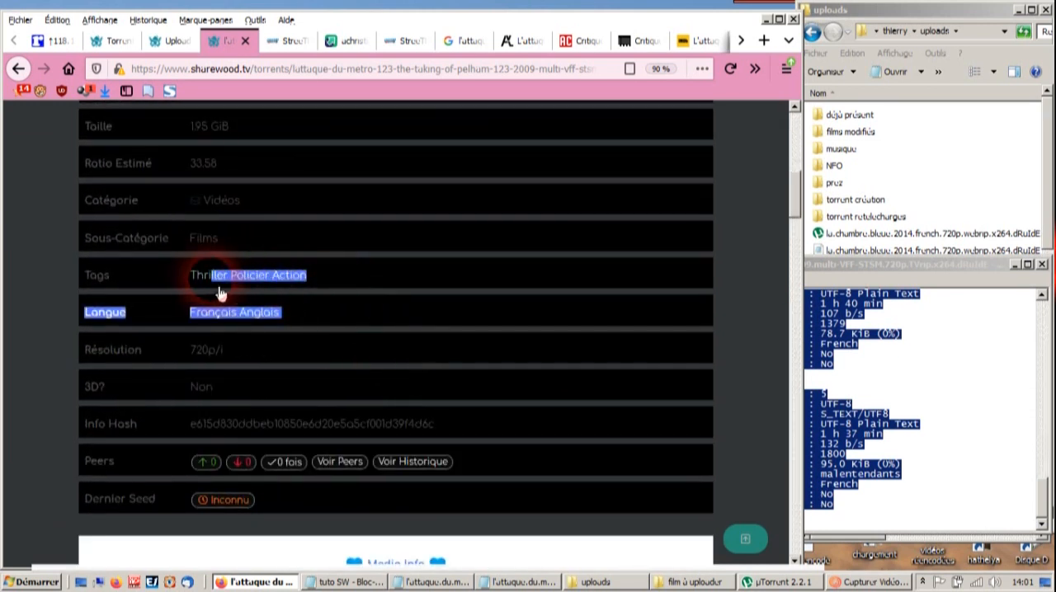
pyautogui.click(260, 350)
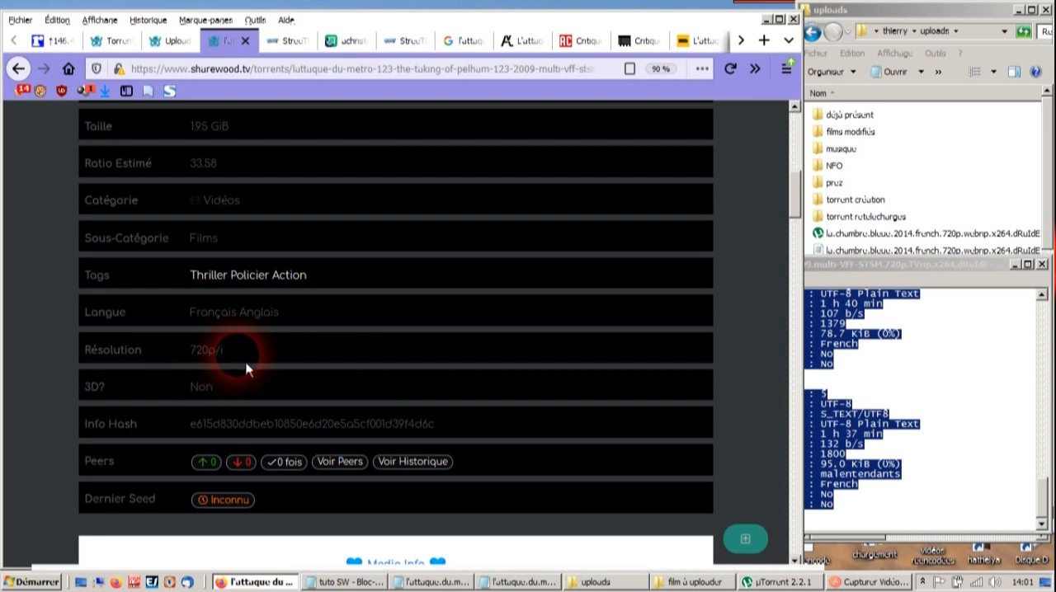
pyautogui.scroll(-3, 253, 360)
pyautogui.scroll(-1, 349, 391)
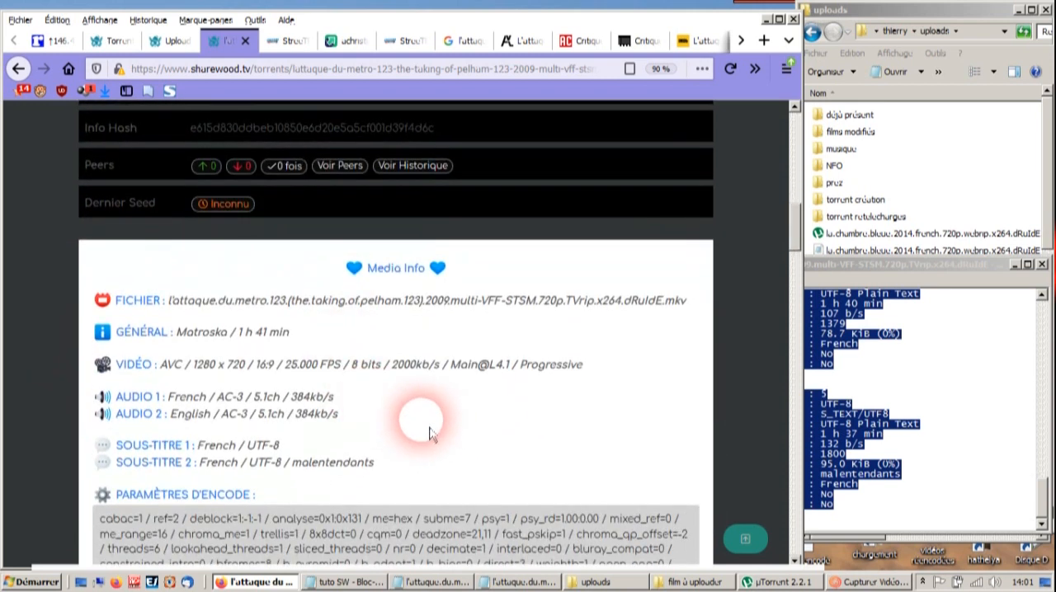
pyautogui.scroll(-1, 462, 429)
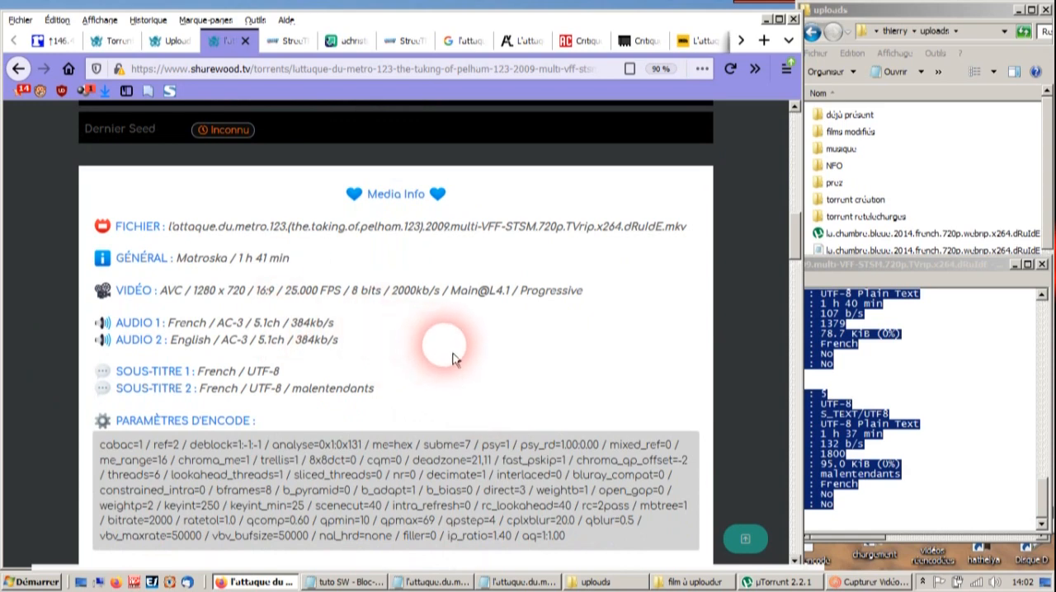
pyautogui.scroll(-5, 458, 360)
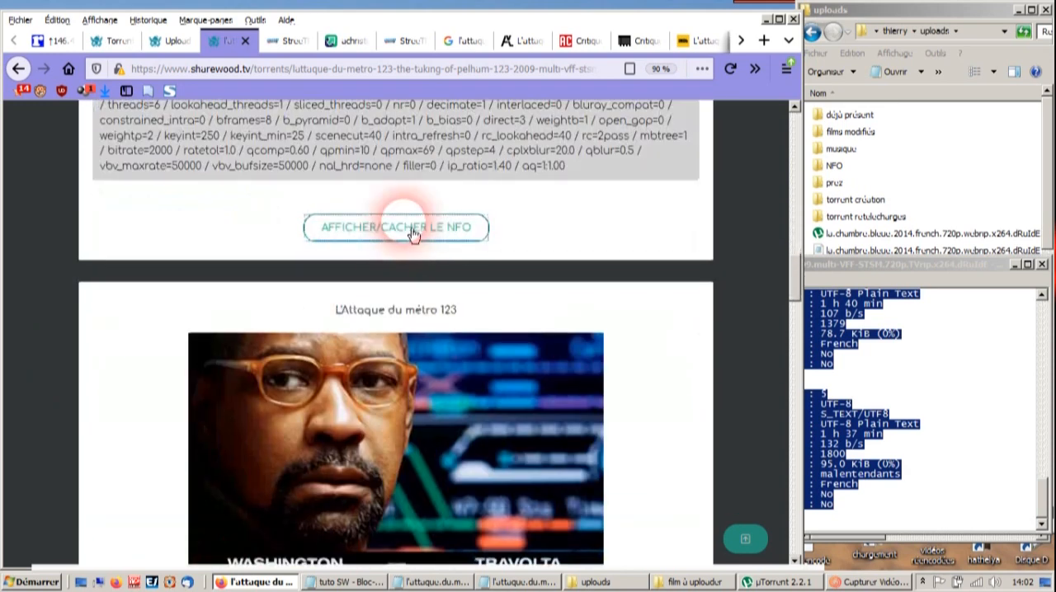
# - Display the full NFO on the torrent page and review it along with the poster, screenshots and download information
pyautogui.click(417, 228)
pyautogui.scroll(-10, 475, 338)
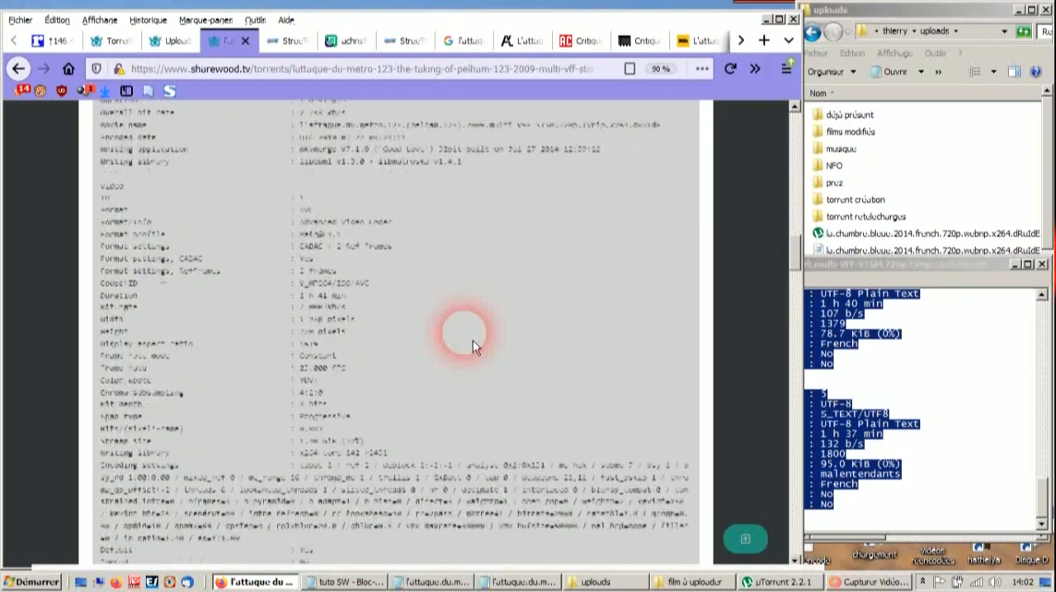
pyautogui.scroll(-10, 472, 342)
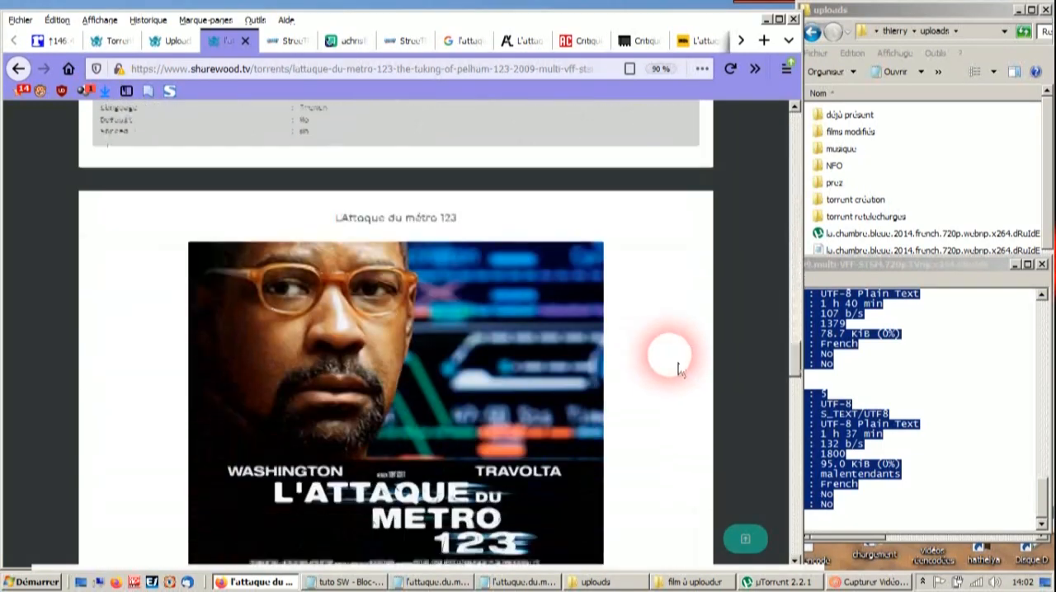
pyautogui.scroll(-15, 660, 371)
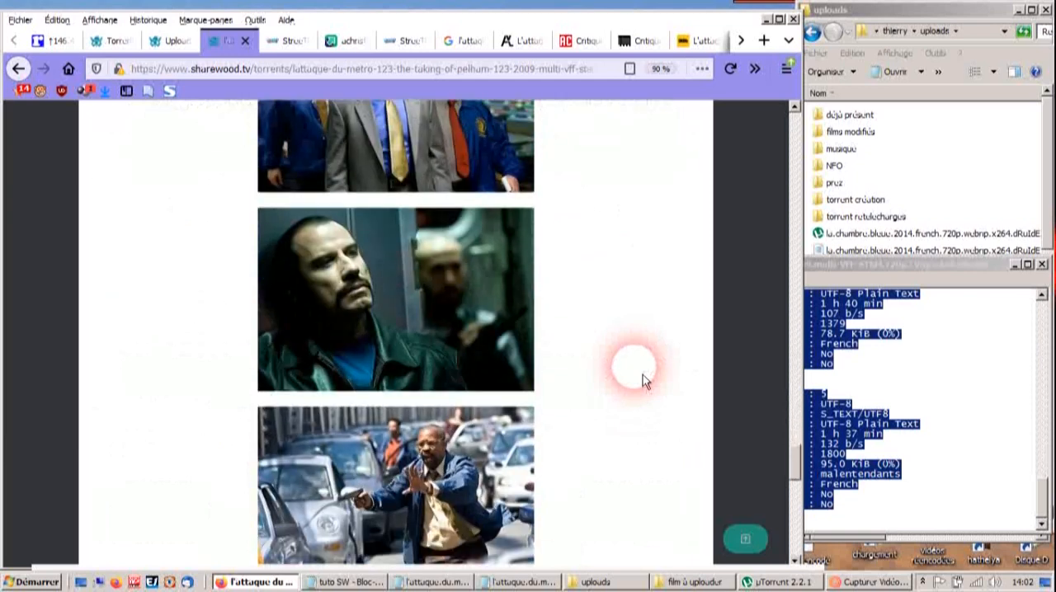
pyautogui.scroll(-3, 642, 374)
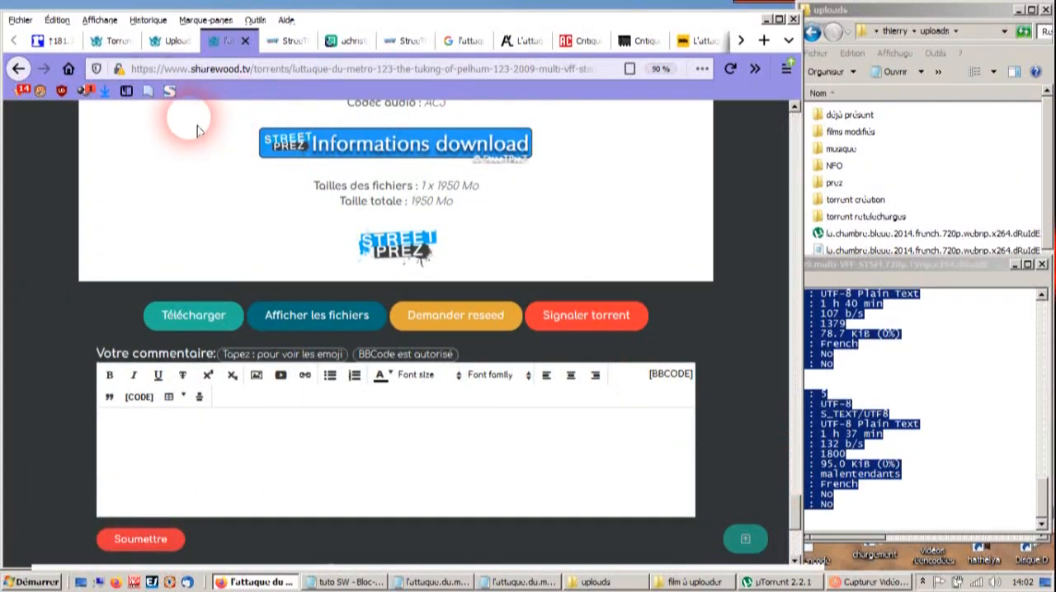
# - Start adding a torrent in ruTorrent, with /downloads/0 - film uploadés/ as its directory
pyautogui.click(50, 40)
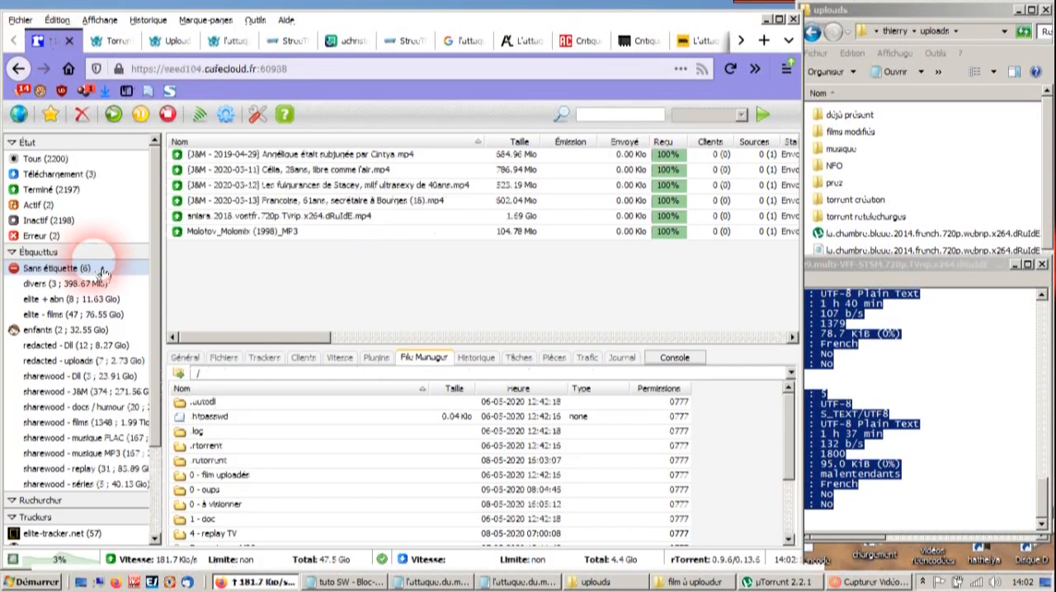
pyautogui.click(20, 117)
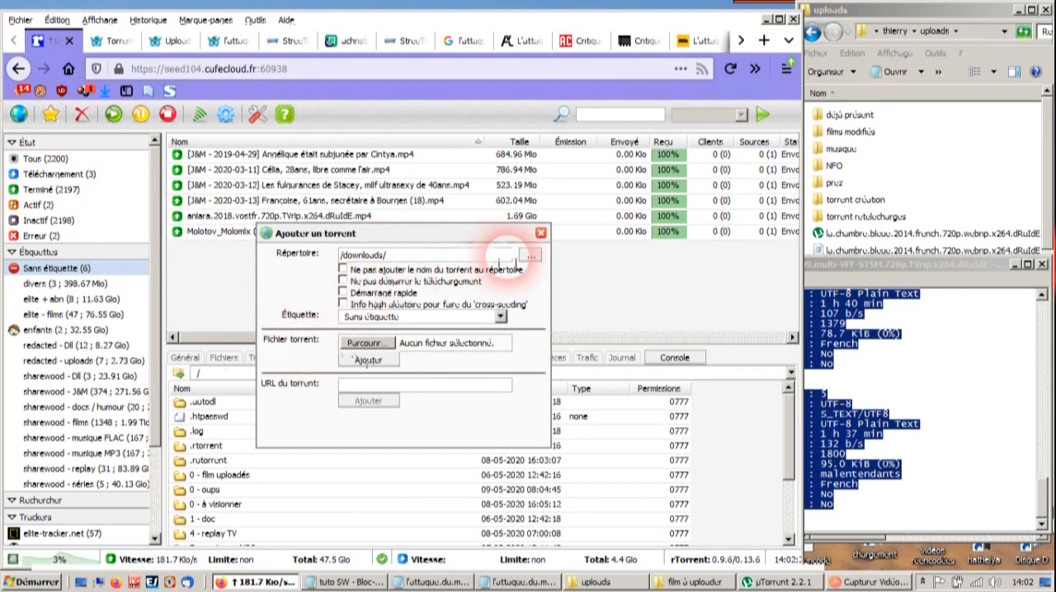
pyautogui.click(532, 257)
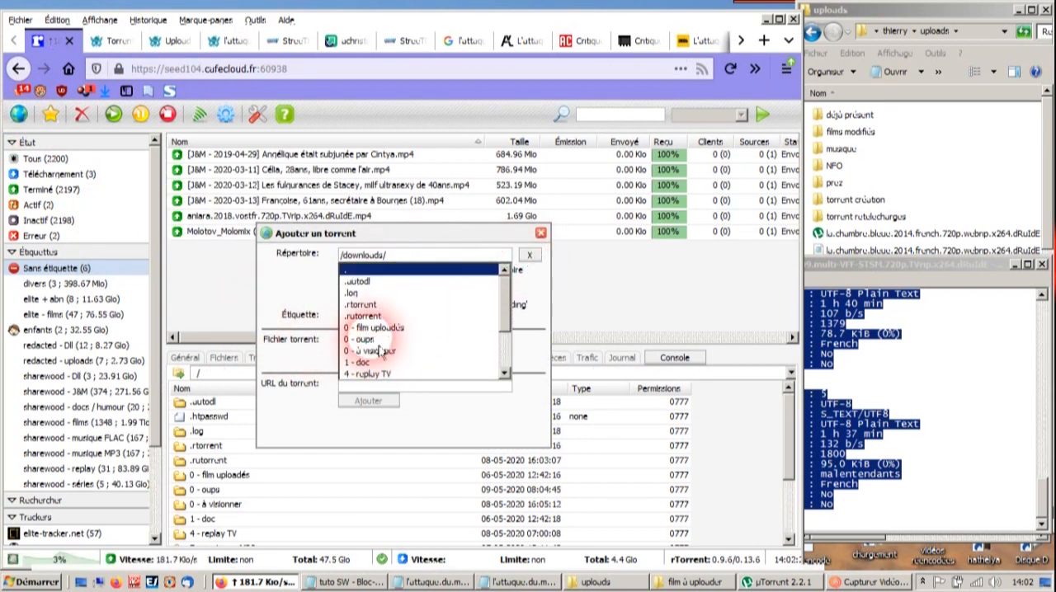
pyautogui.click(375, 328)
pyautogui.click(529, 255)
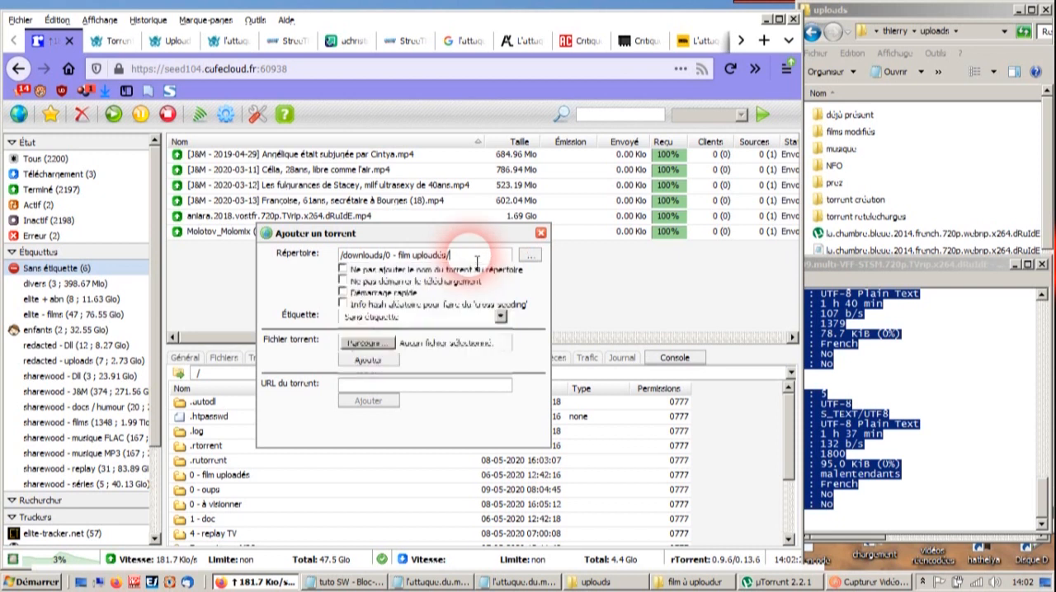
# - Choose the downloaded lattaque-du-metro-123 torrent file from the chargement folder and add it to ruTorrent
pyautogui.click(386, 345)
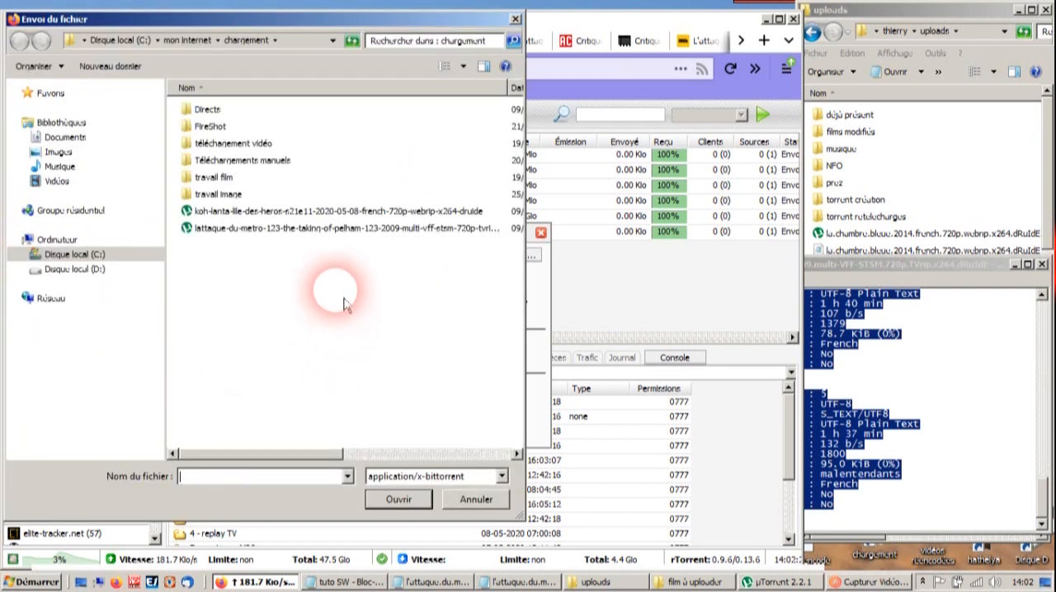
pyautogui.click(418, 228)
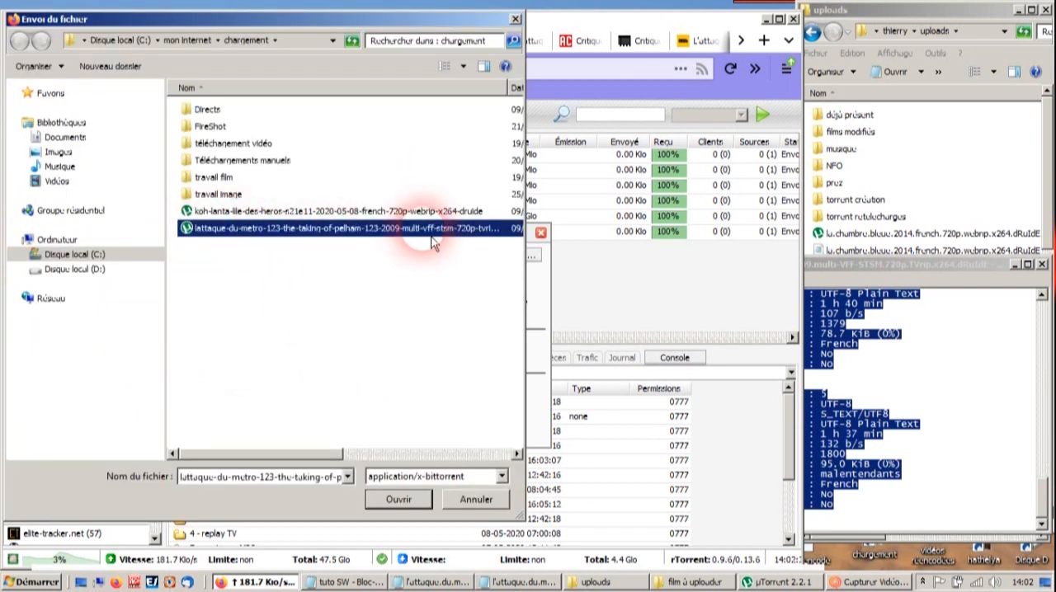
pyautogui.click(399, 499)
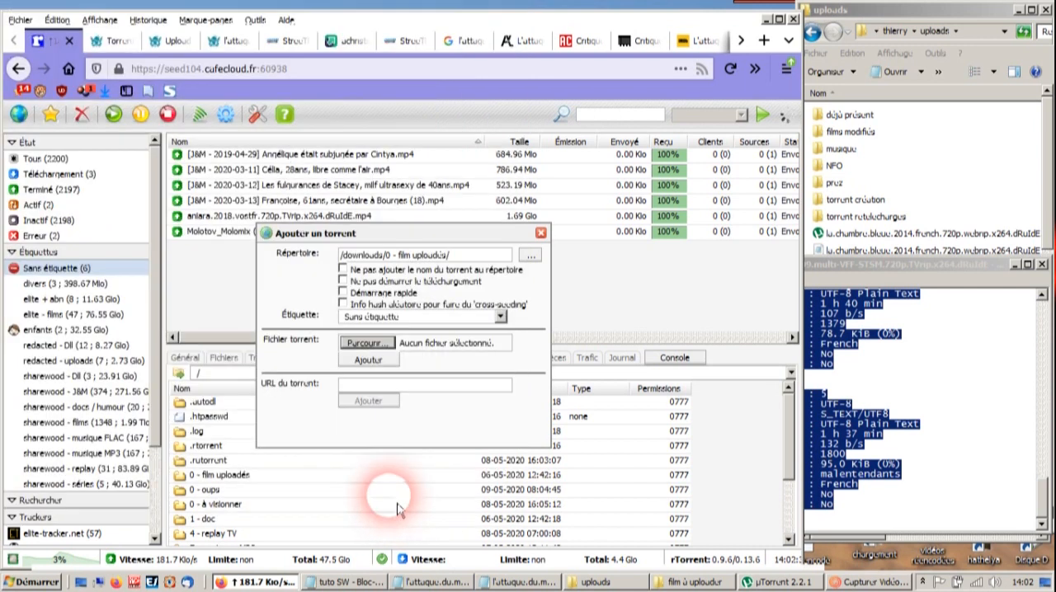
pyautogui.click(371, 365)
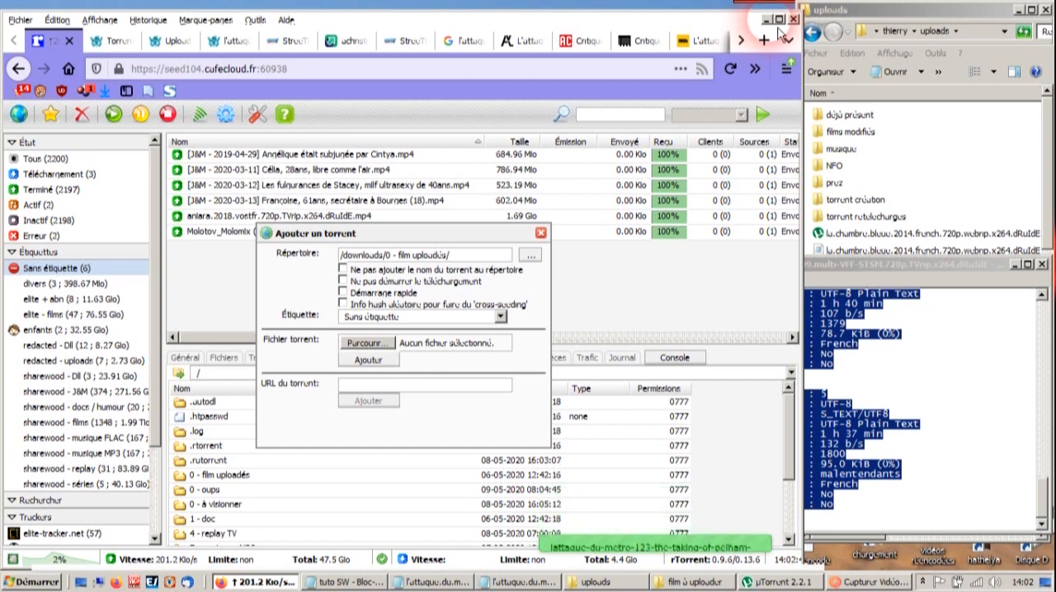
# - Switch to µTorrent, load the lattaque-du-metro-123 torrent from the chargement folder, and open the chooser for its save location
pyautogui.click(766, 18)
pyautogui.click(751, 581)
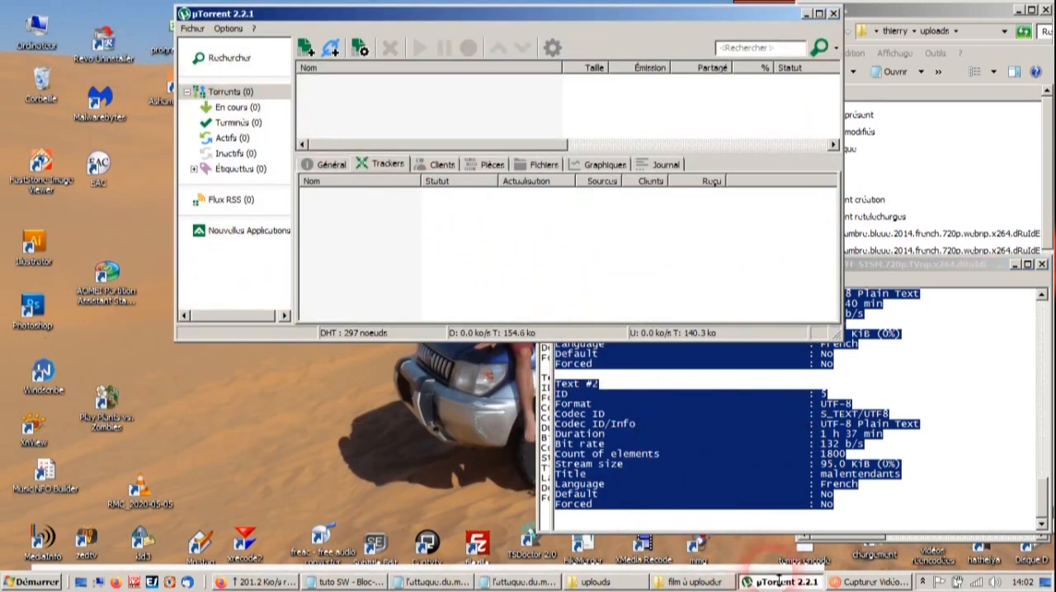
pyautogui.doubleClick(875, 552)
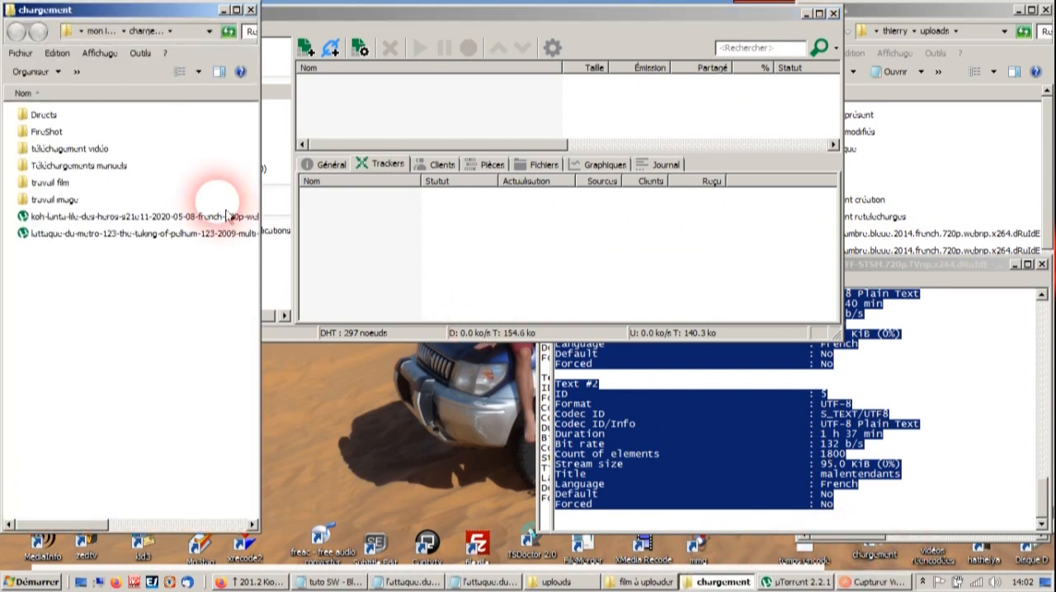
pyautogui.click(93, 235)
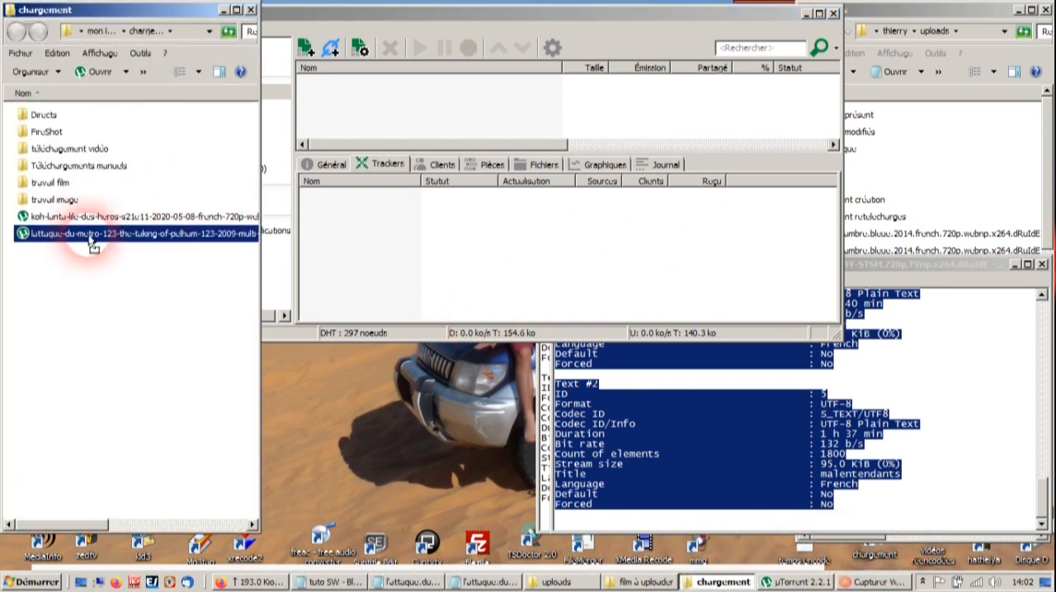
pyautogui.moveTo(106, 239); pyautogui.dragTo(501, 120)
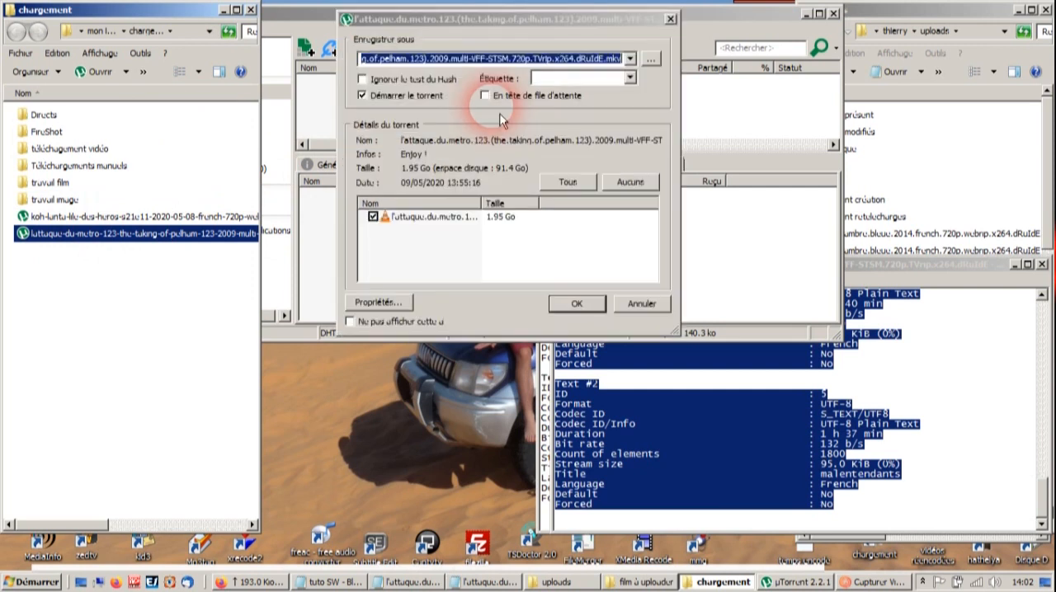
pyautogui.click(651, 60)
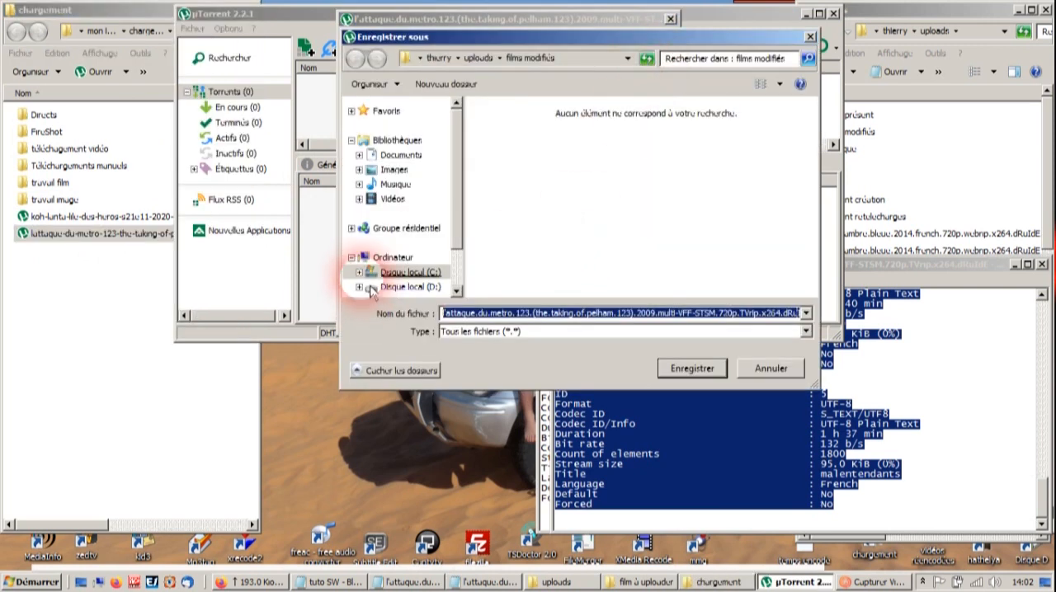
pyautogui.click(360, 273)
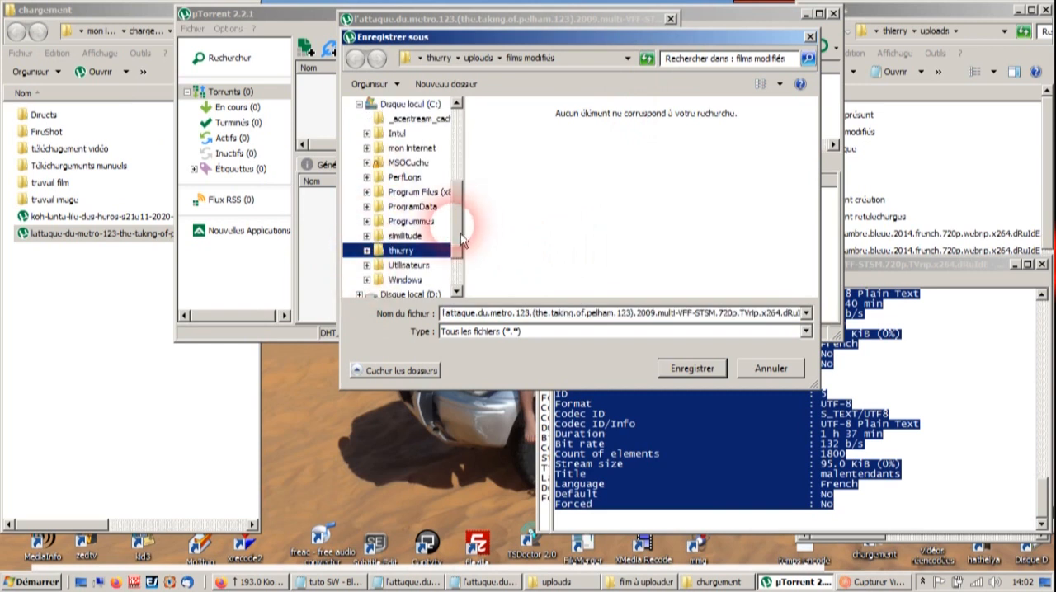
pyautogui.moveTo(462, 240); pyautogui.dragTo(462, 177)
pyautogui.click(360, 221)
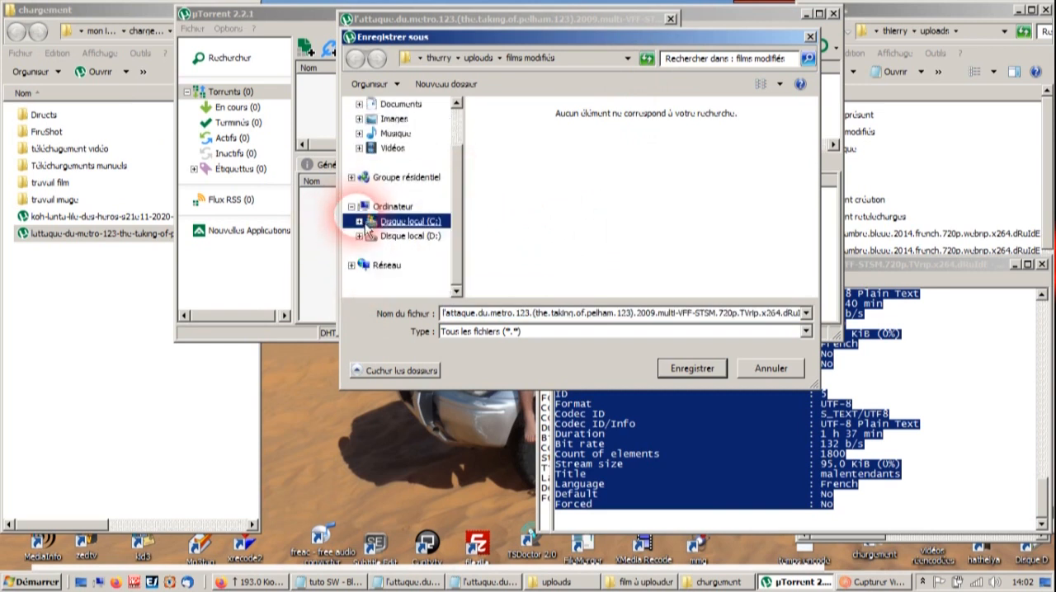
# - Set the save location to the existing l'attaque.du.metro.123 video in D:\film à uploader and add the torrent
pyautogui.click(360, 236)
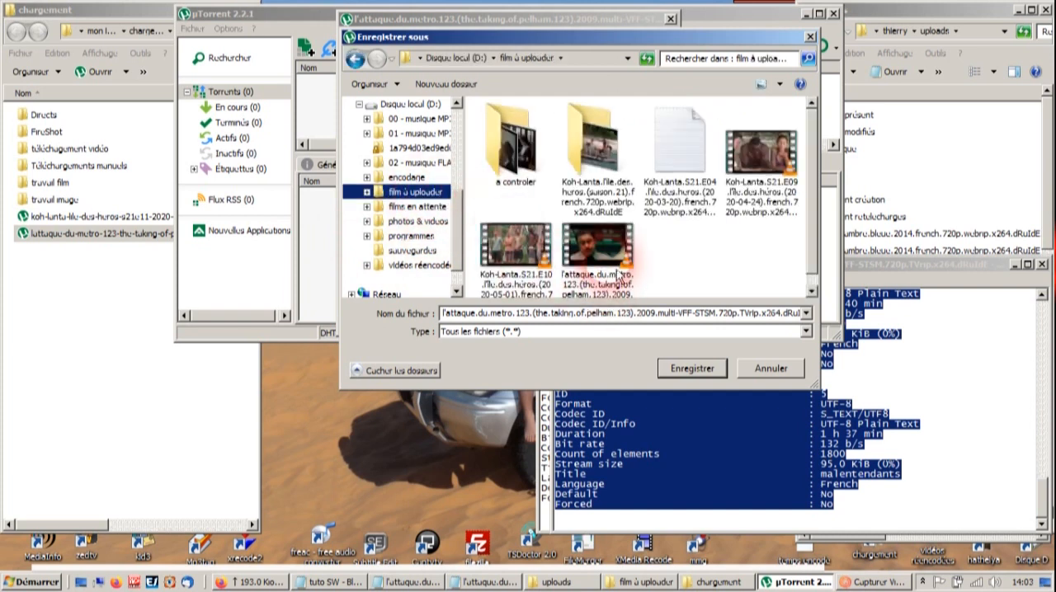
pyautogui.click(617, 275)
pyautogui.click(692, 369)
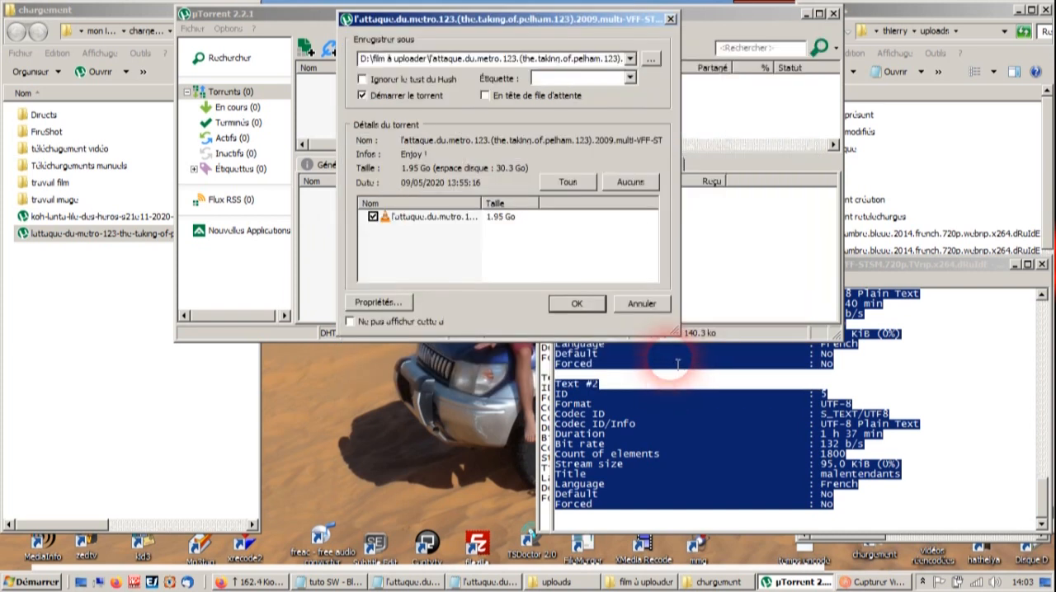
pyautogui.click(591, 312)
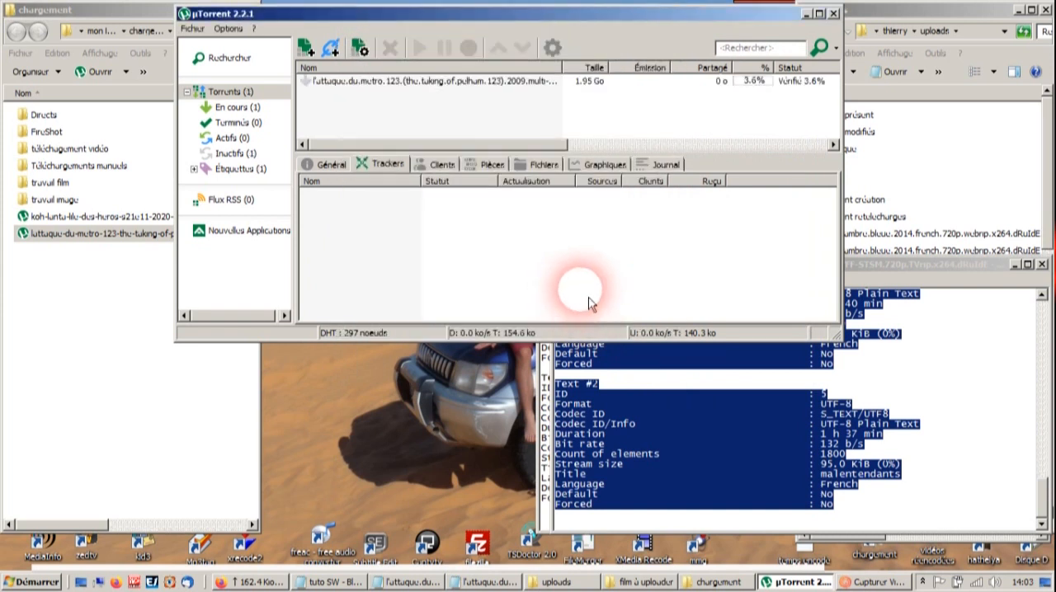
# - Return to ruTorrent, close the add-torrent dialog, and select the l'attaque.du.metro.123 torrent in the list
pyautogui.click(264, 581)
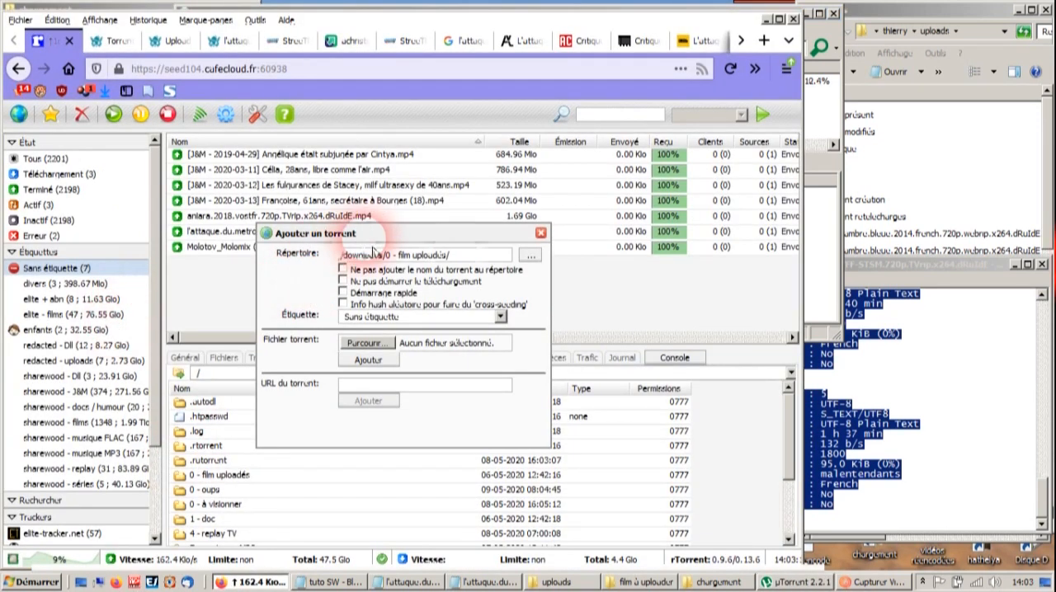
pyautogui.click(540, 234)
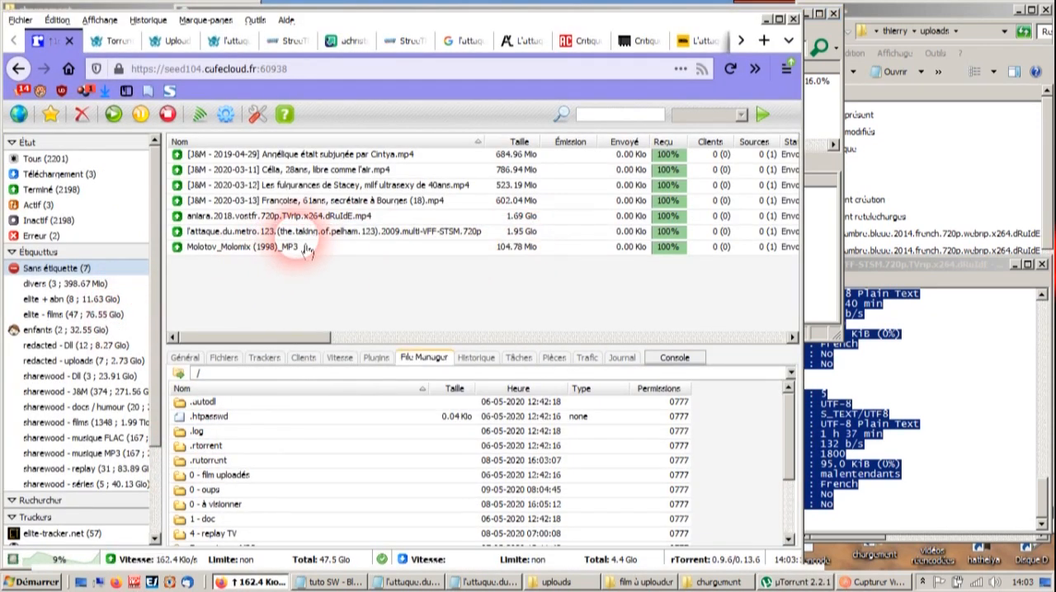
pyautogui.click(339, 232)
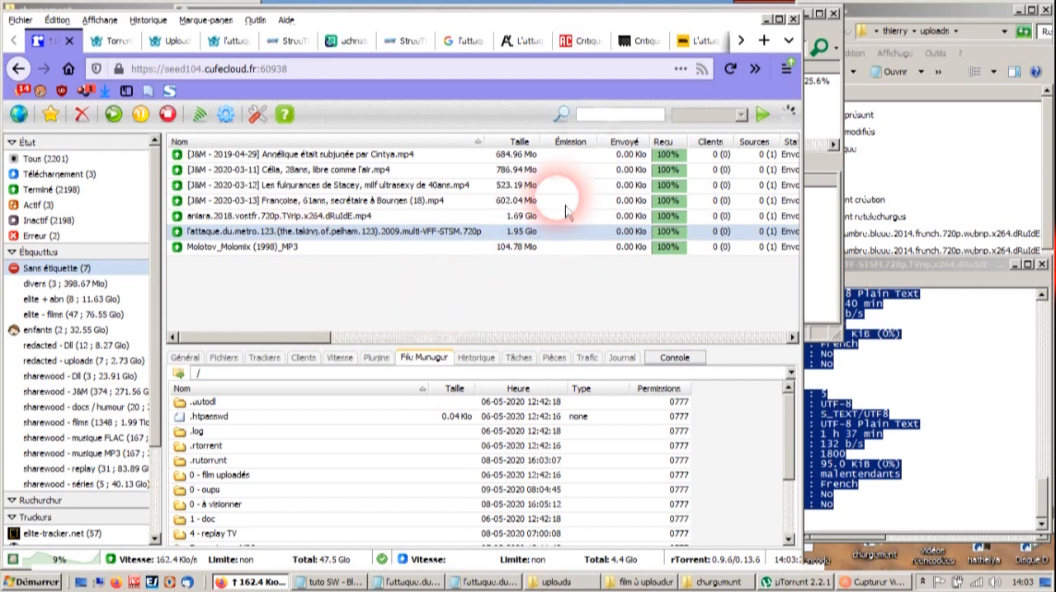
# - Minimize the browser to get back to µTorrent and close the l'attaque.du.metro.123 NFO text window in front
pyautogui.click(766, 19)
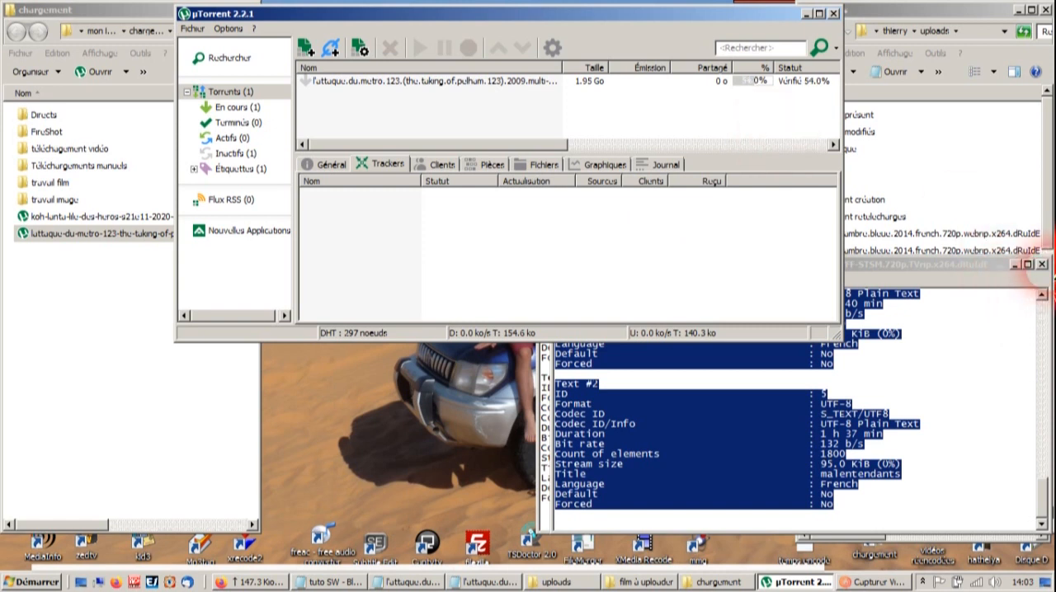
pyautogui.click(1052, 281)
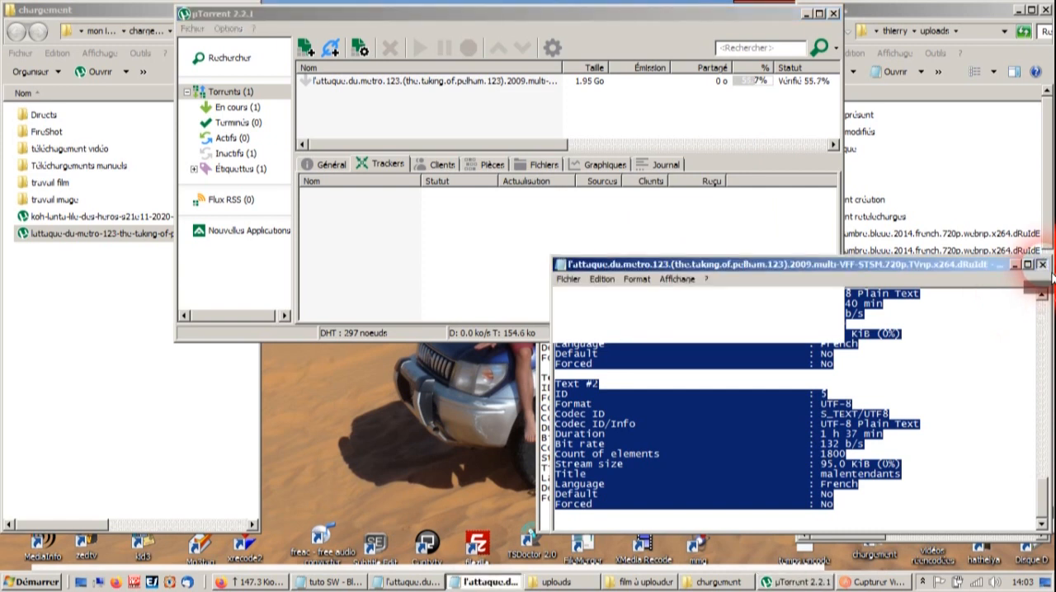
pyautogui.click(1042, 265)
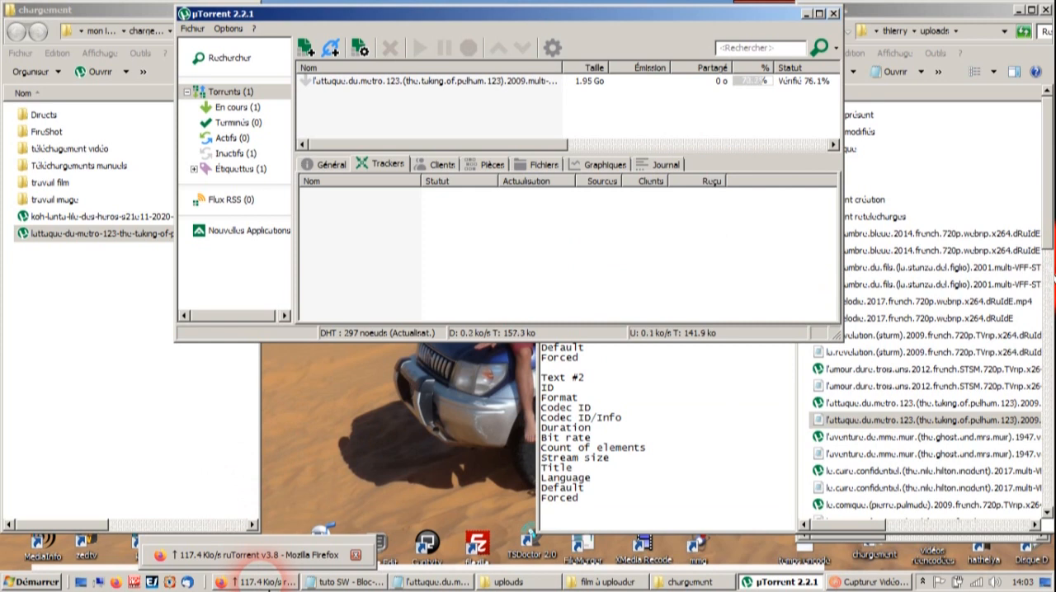
# - Switch to ruTorrent, open the 0 - film uploadés folder in its file manager, and select the l'attaque.du.metro.123 video file
pyautogui.click(255, 582)
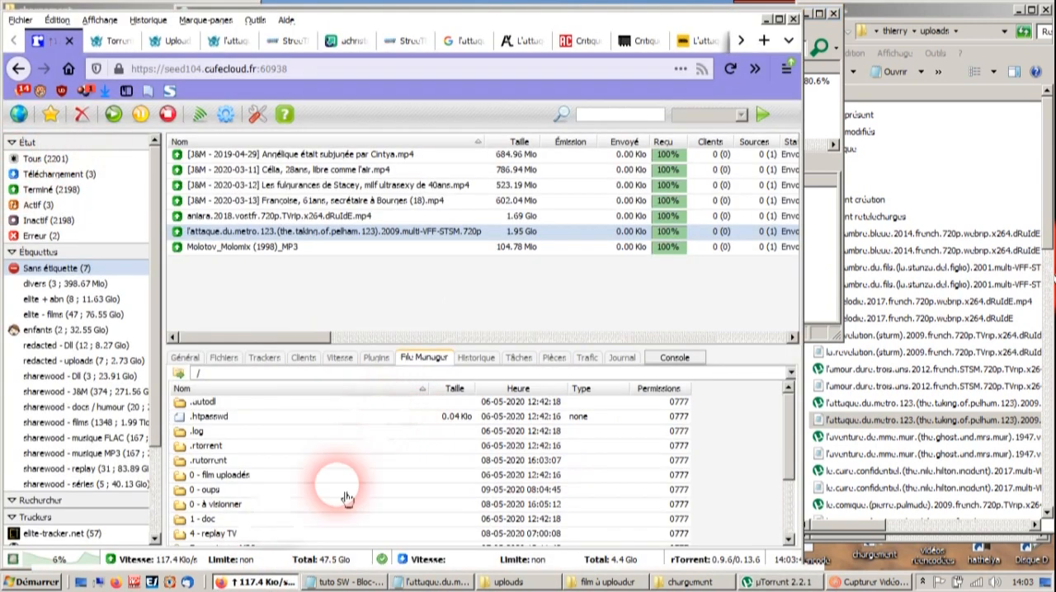
pyautogui.doubleClick(235, 482)
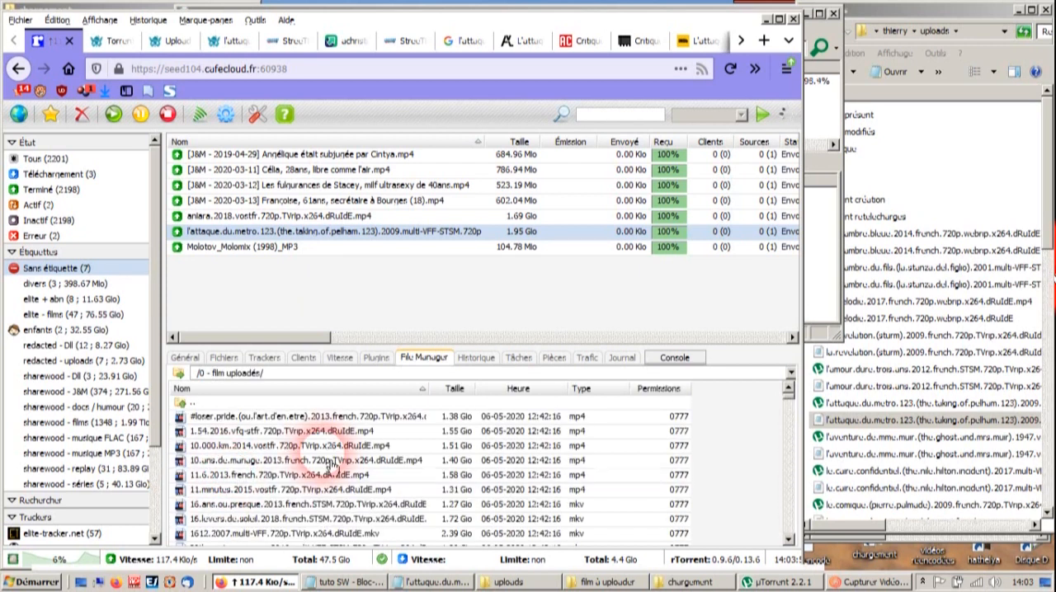
pyautogui.click(331, 474)
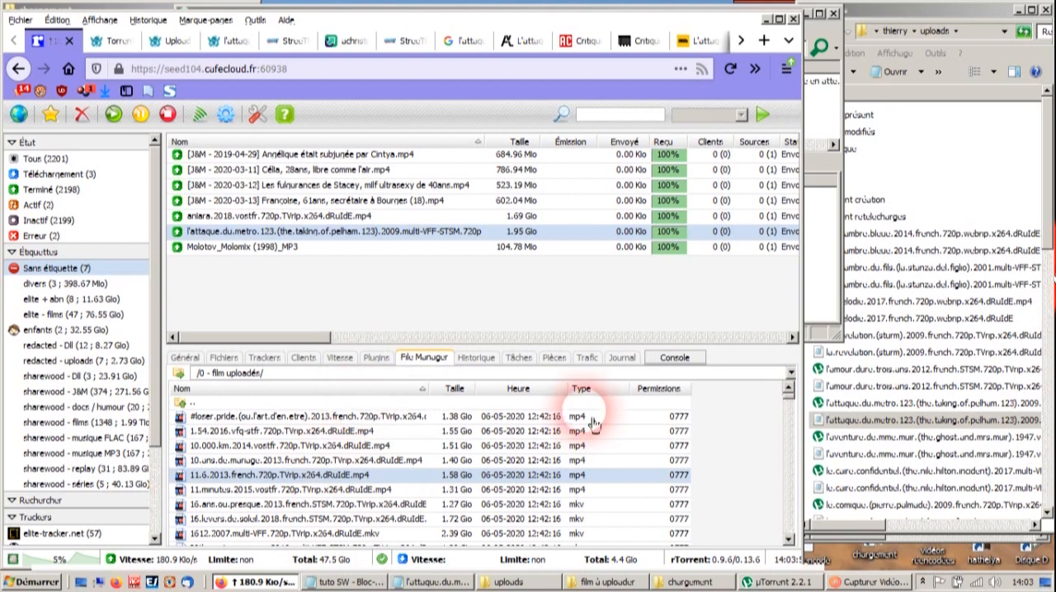
pyautogui.moveTo(787, 404); pyautogui.dragTo(788, 454)
pyautogui.scroll(5, 332, 492)
pyautogui.scroll(8, 371, 494)
pyautogui.scroll(2, 371, 494)
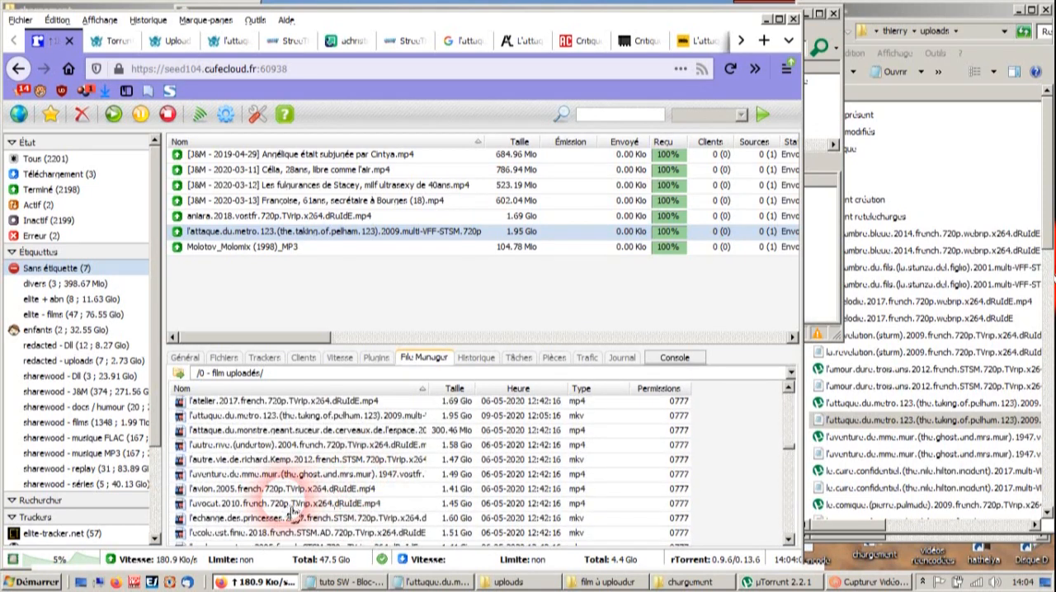
pyautogui.click(265, 418)
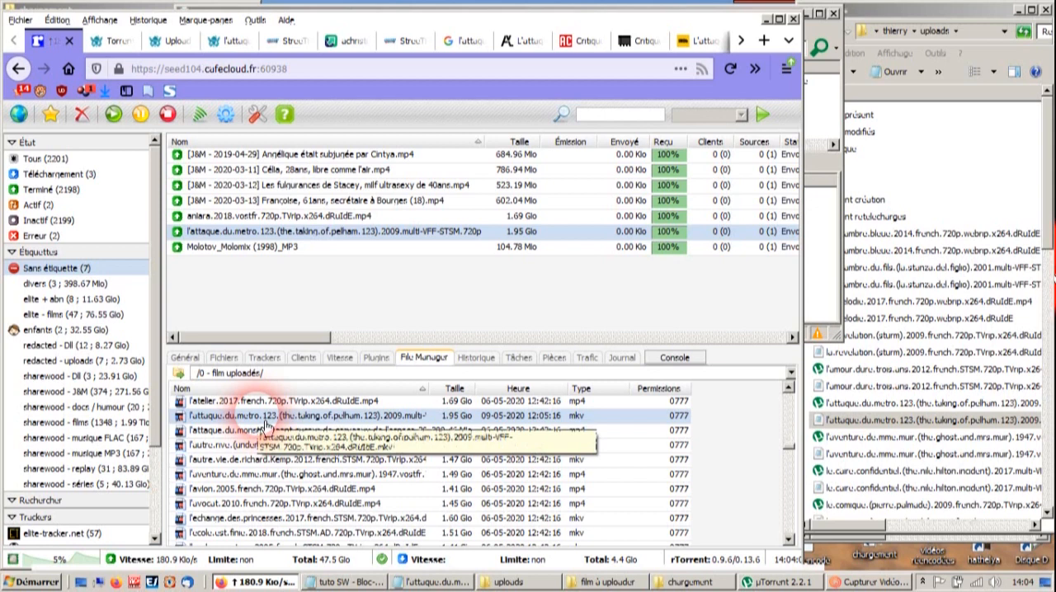
# - Create a .torrent from the selected video with 1 Mio pieces and the private tracker option, leaving the tracker list empty
pyautogui.rightClick(266, 427)
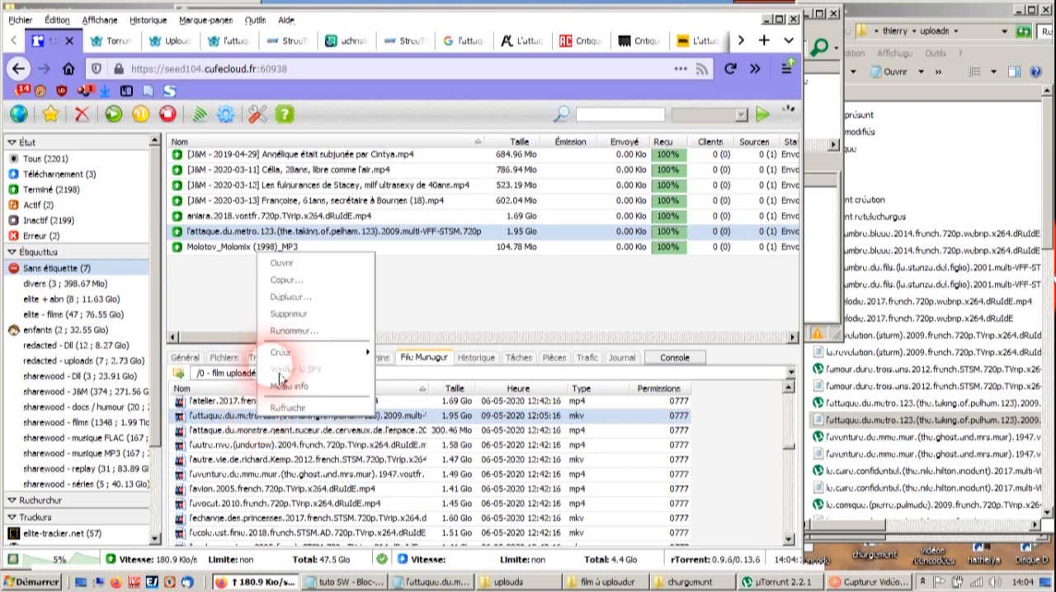
pyautogui.moveTo(286, 359)
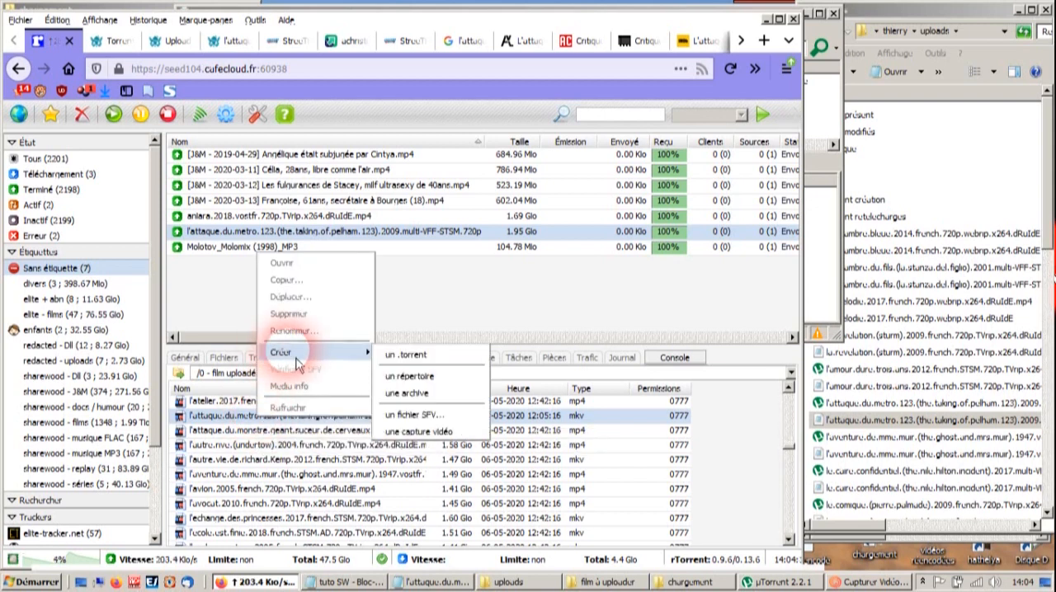
pyautogui.click(405, 356)
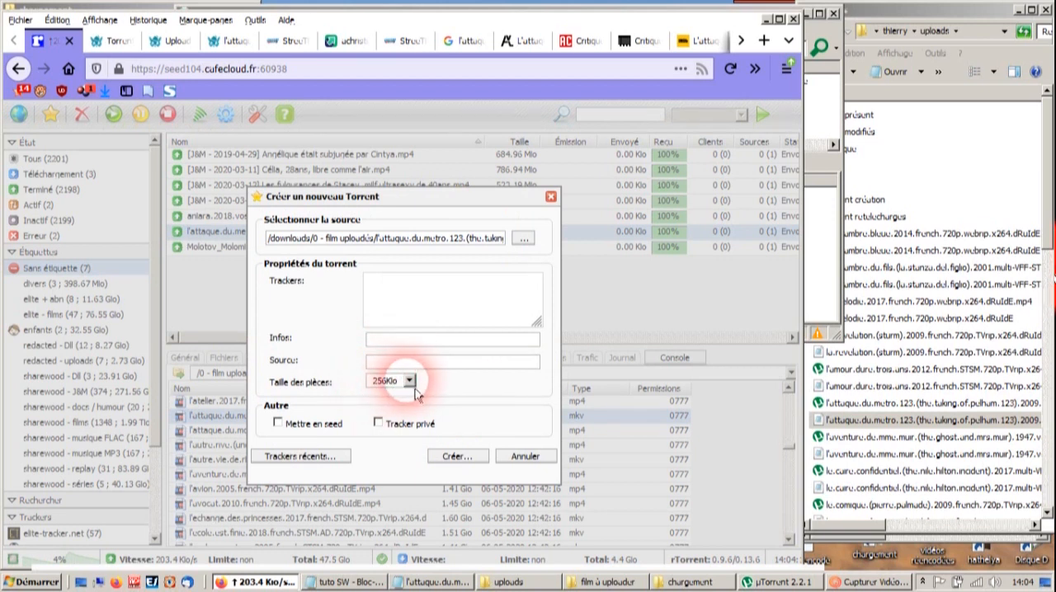
pyautogui.click(418, 391)
pyautogui.click(386, 474)
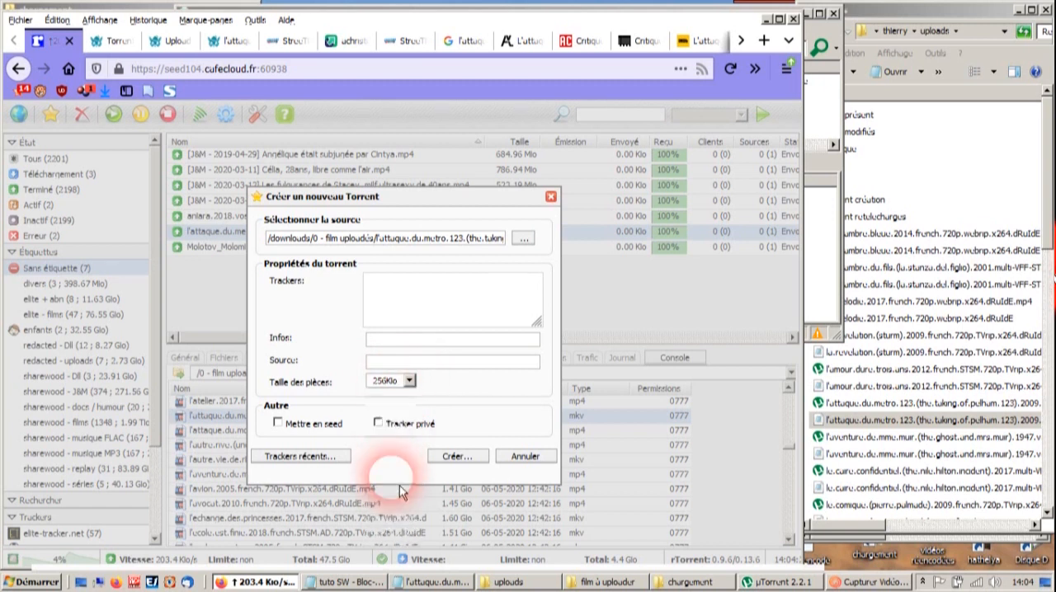
pyautogui.click(379, 423)
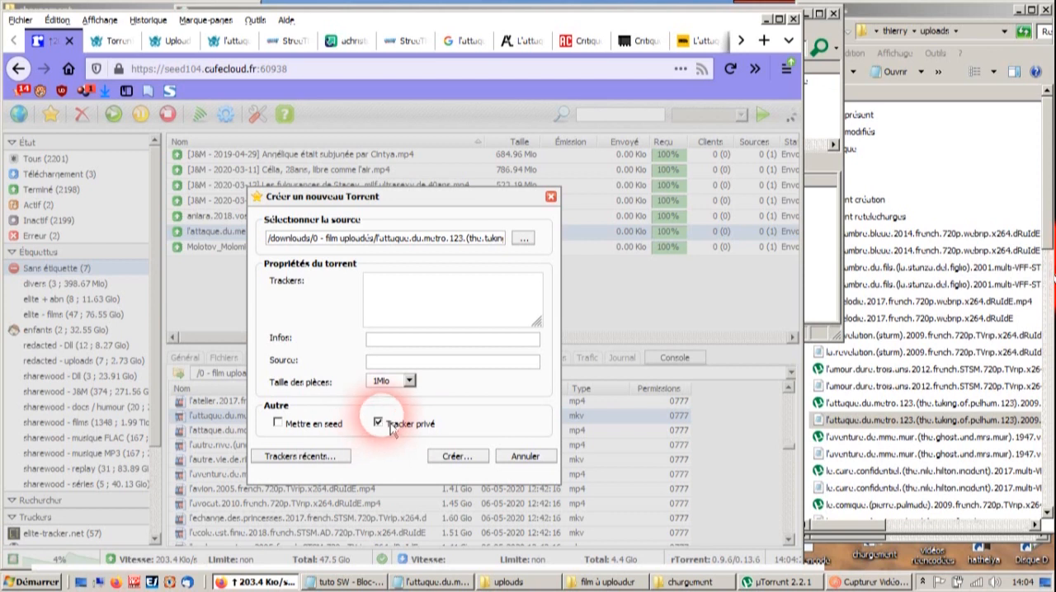
pyautogui.click(417, 302)
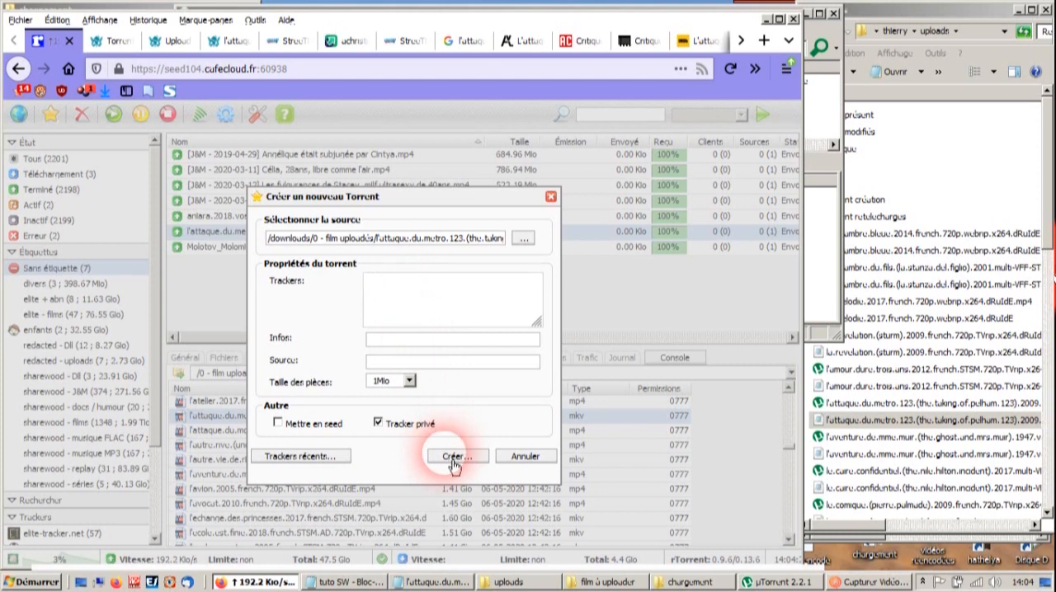
pyautogui.click(454, 459)
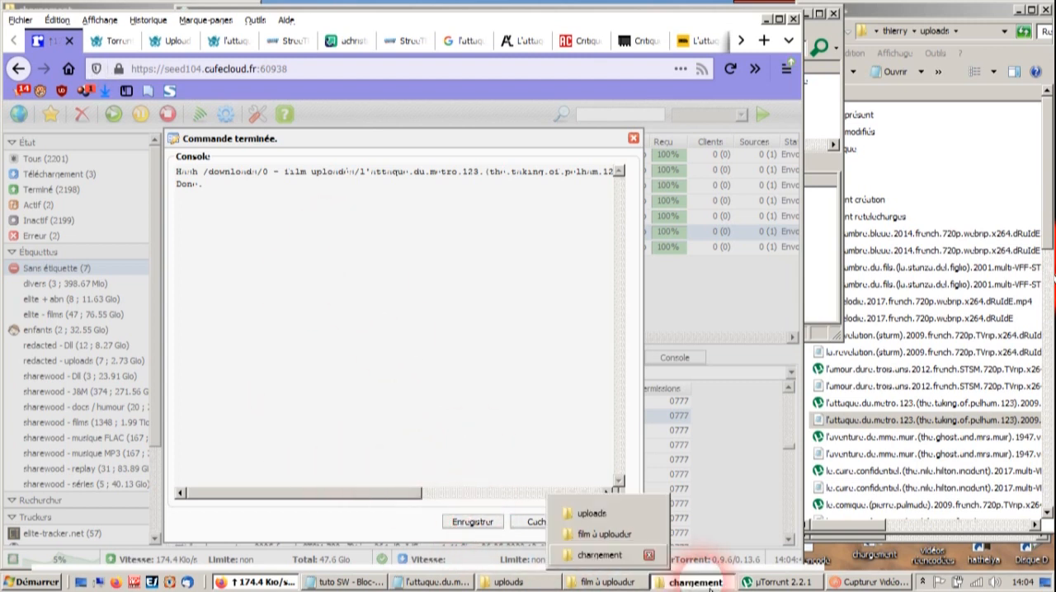
# - Examine the size and creation date of the new l'attaque.du.metro.123 torrent in the chargement folder, then dismiss the ruTorrent creation console
pyautogui.click(691, 582)
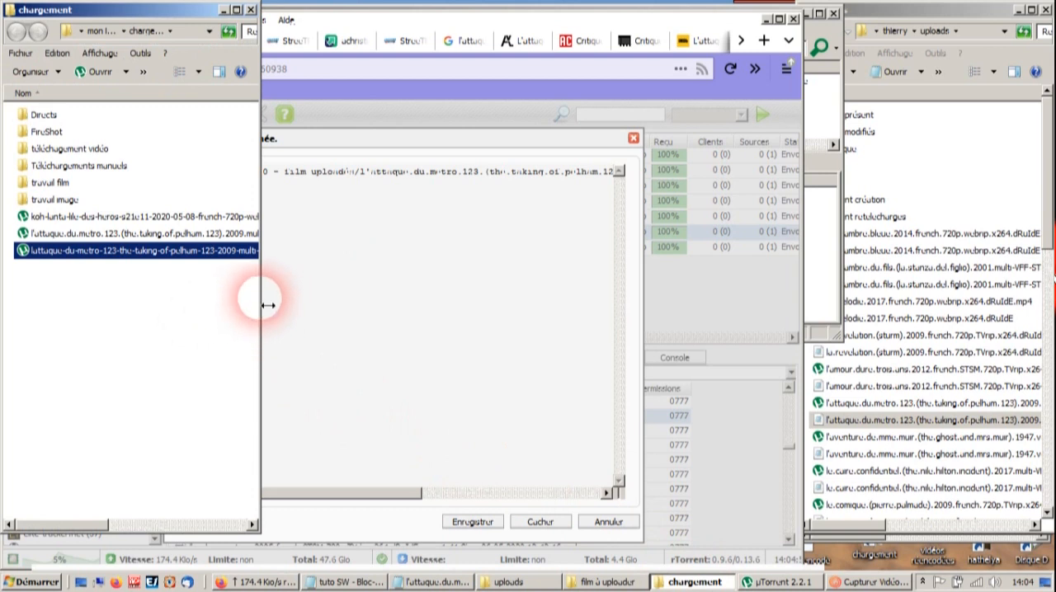
pyautogui.moveTo(268, 305); pyautogui.dragTo(504, 321)
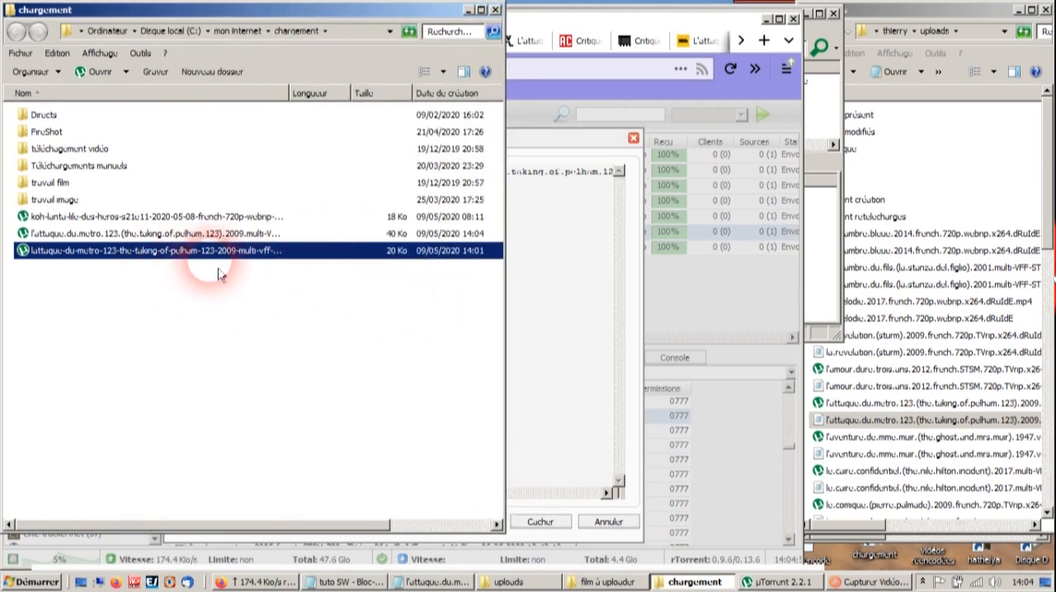
pyautogui.moveTo(288, 94); pyautogui.dragTo(312, 116)
pyautogui.click(198, 234)
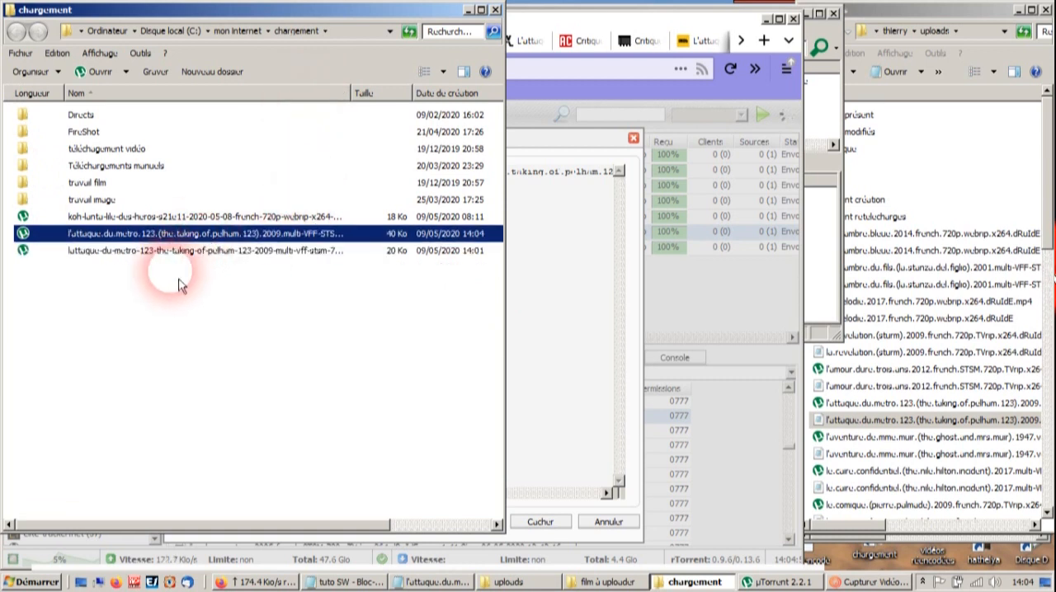
pyautogui.click(469, 12)
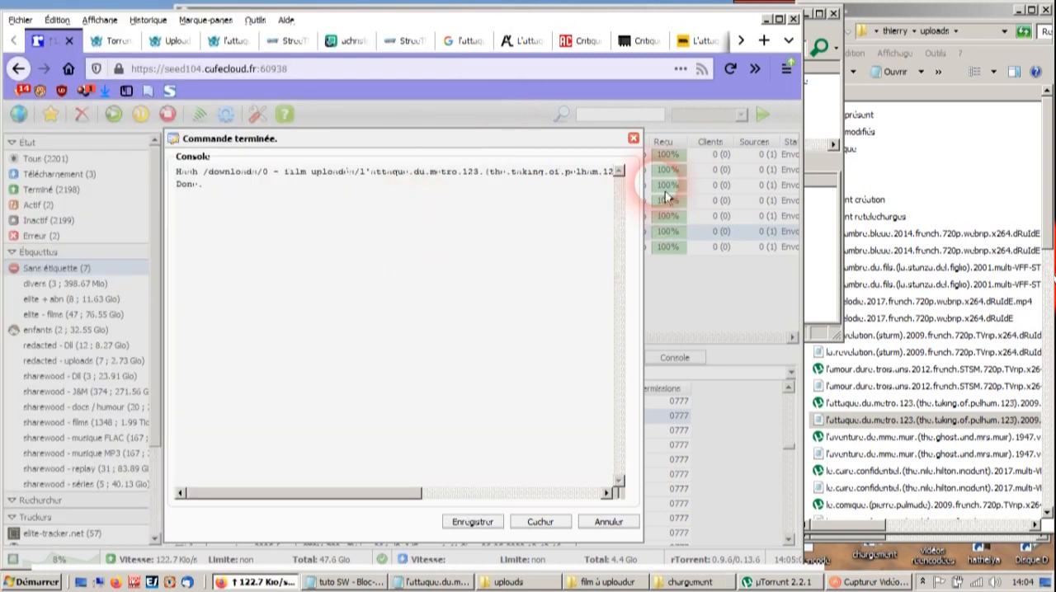
pyautogui.click(623, 532)
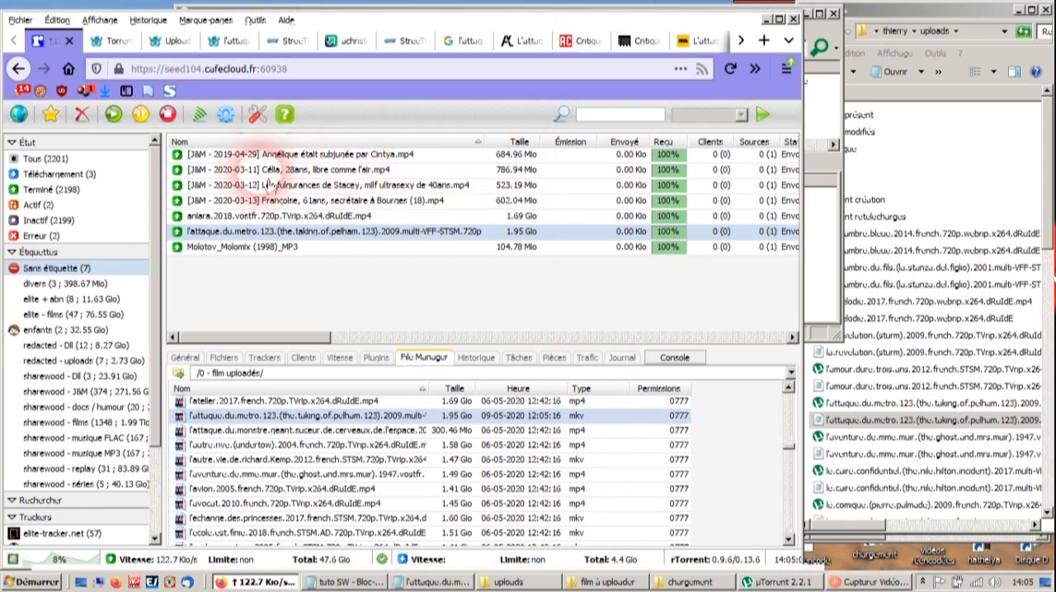
# - Close the first of the duplicate StreeTPreZ tabs and show the remaining one
pyautogui.click(295, 45)
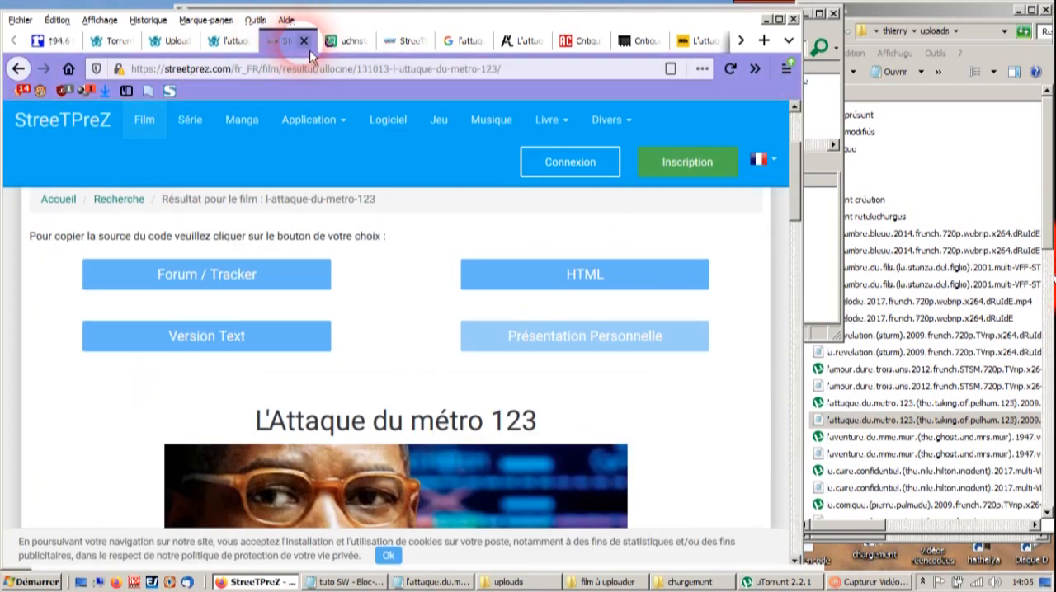
pyautogui.click(305, 41)
pyautogui.click(342, 43)
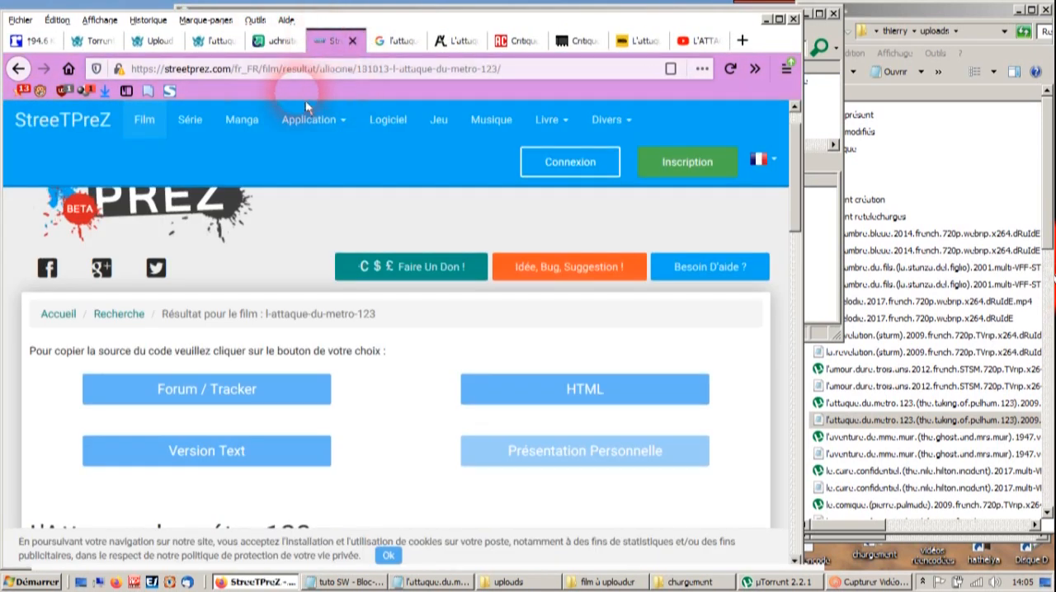
# - Open the Clippings manager, enlarge its window, and select the entire text of the film multi STSM clipping in the sharewood folder
pyautogui.click(154, 97)
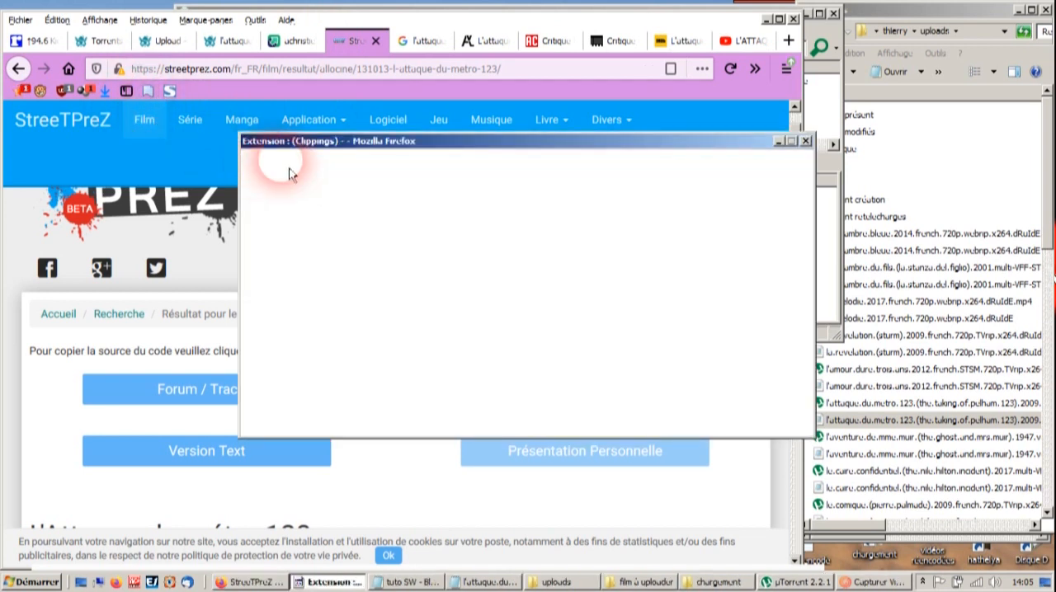
pyautogui.moveTo(453, 146); pyautogui.dragTo(340, 34)
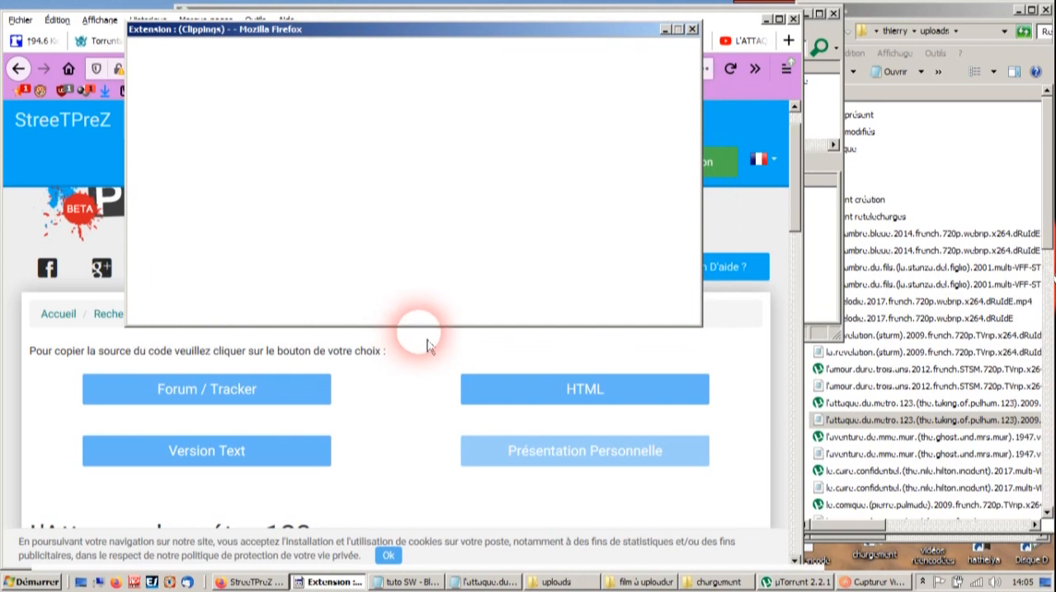
pyautogui.moveTo(430, 334); pyautogui.dragTo(432, 528)
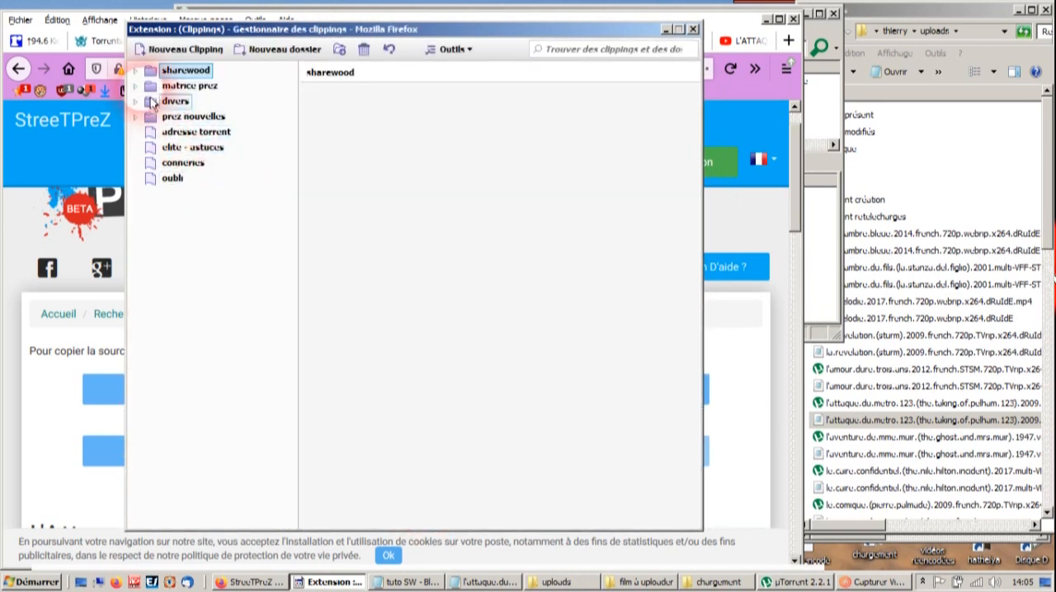
pyautogui.click(135, 71)
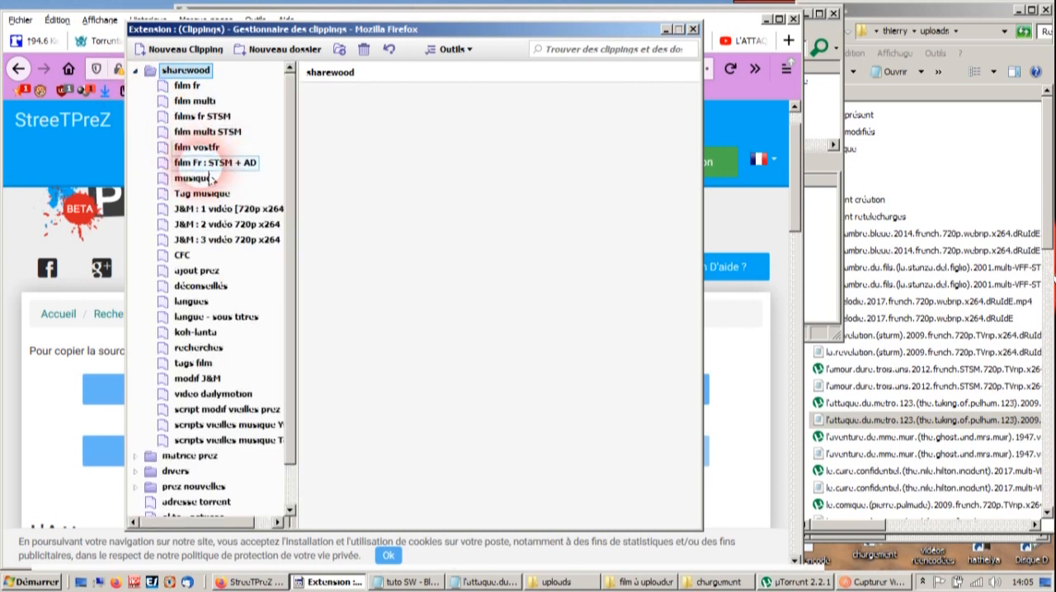
pyautogui.click(207, 132)
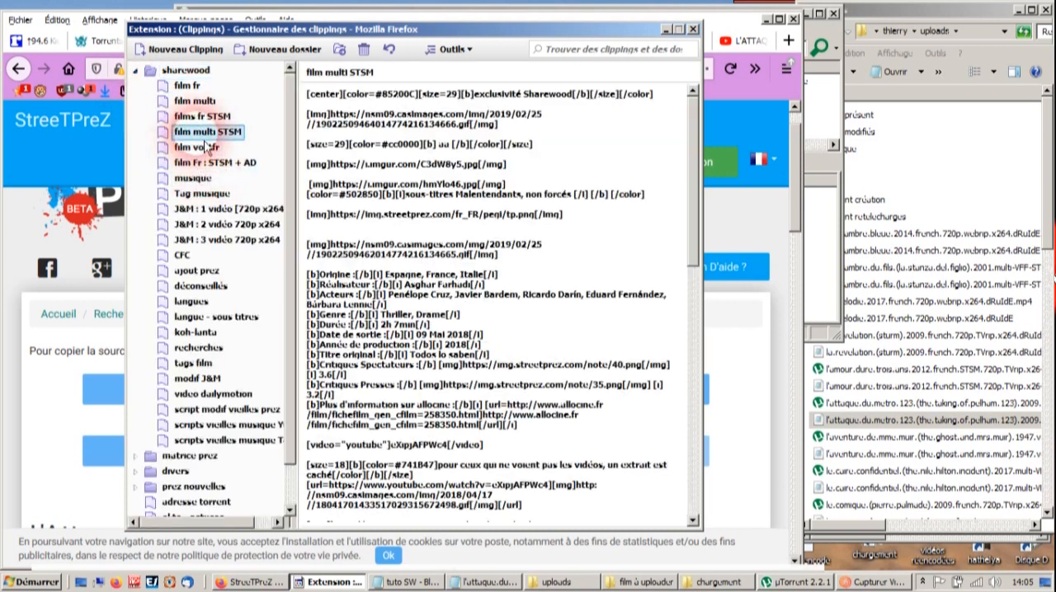
pyautogui.hotkey('ctrl', 'a')
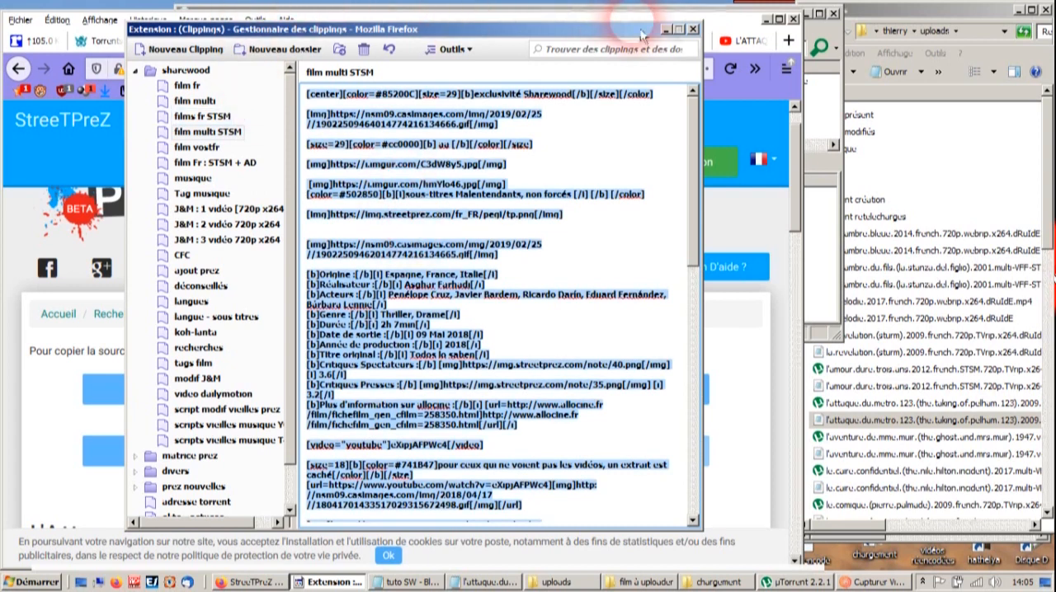
# - Return to the published l'attaque du metro 123 page on Sharewood, open it for modification, and show its description as BBCode
pyautogui.click(759, 27)
pyautogui.click(231, 40)
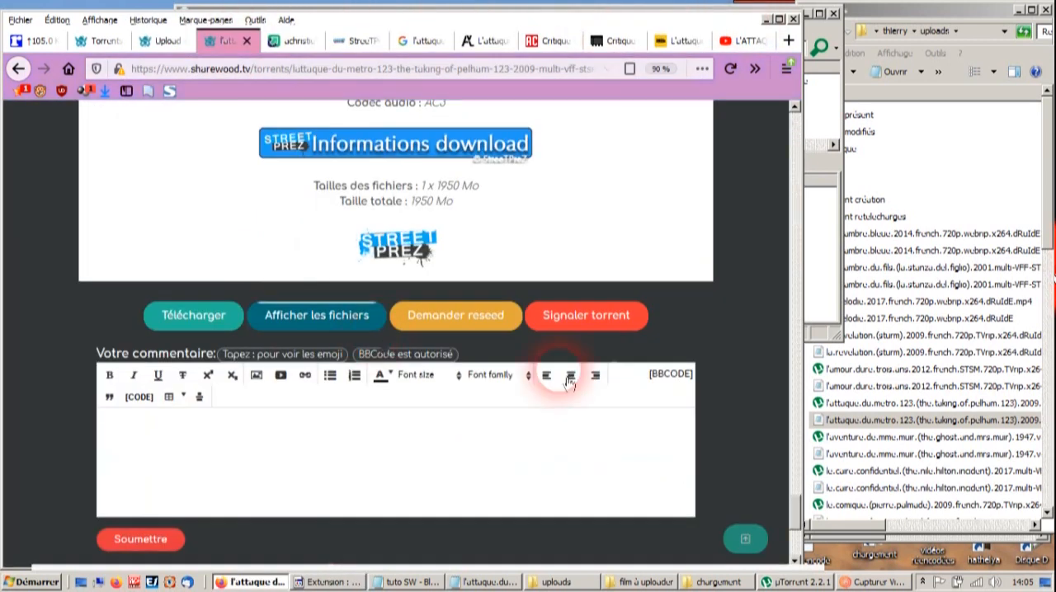
pyautogui.moveTo(795, 514); pyautogui.dragTo(796, 145)
pyautogui.click(214, 179)
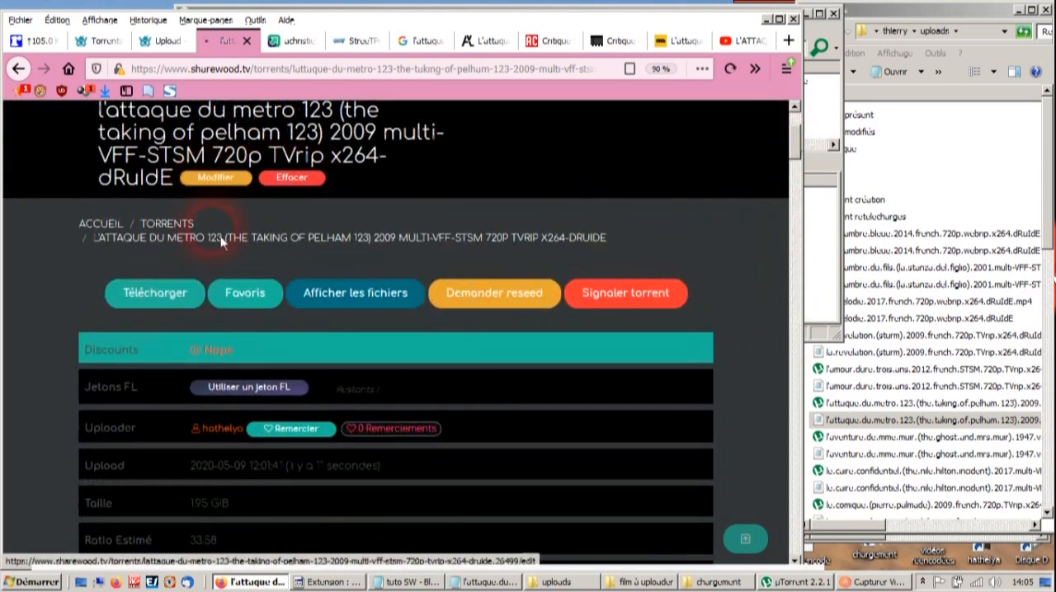
pyautogui.scroll(-8, 767, 374)
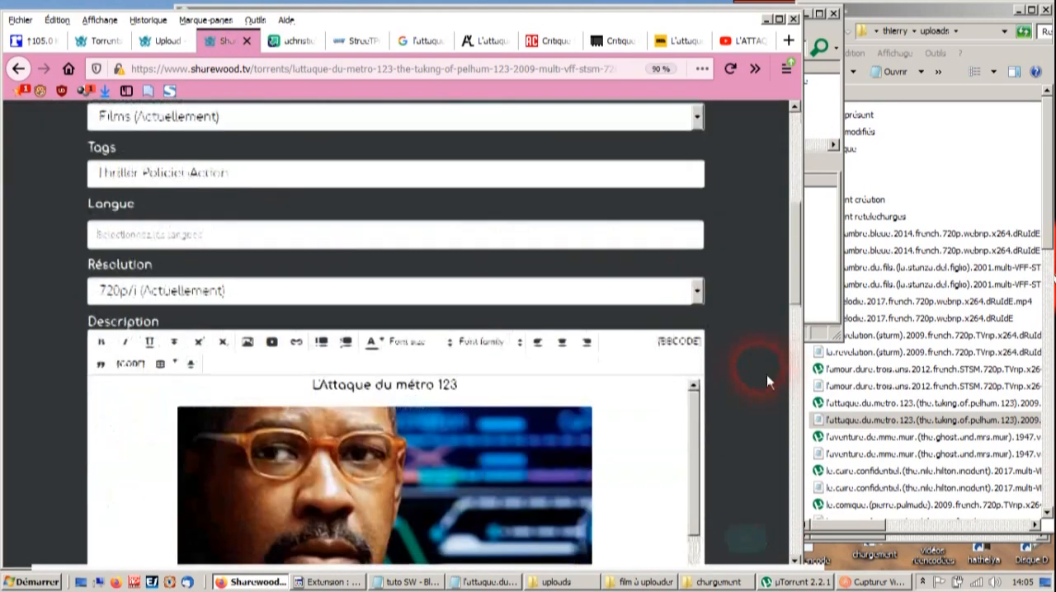
pyautogui.click(681, 126)
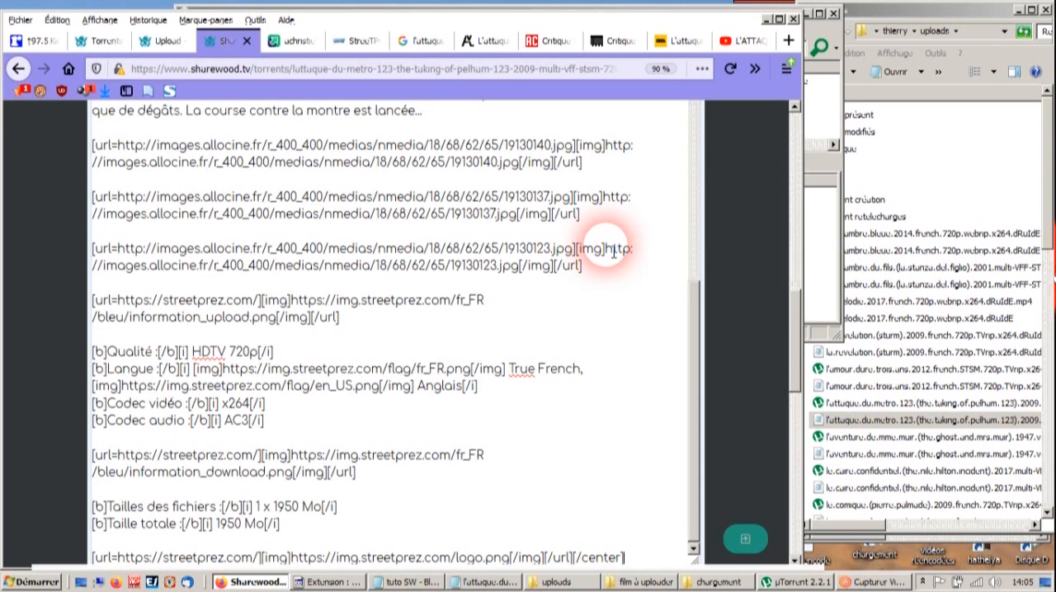
# - Replace the whole BBCode description with the copied film multi STSM template
pyautogui.scroll(3, 715, 261)
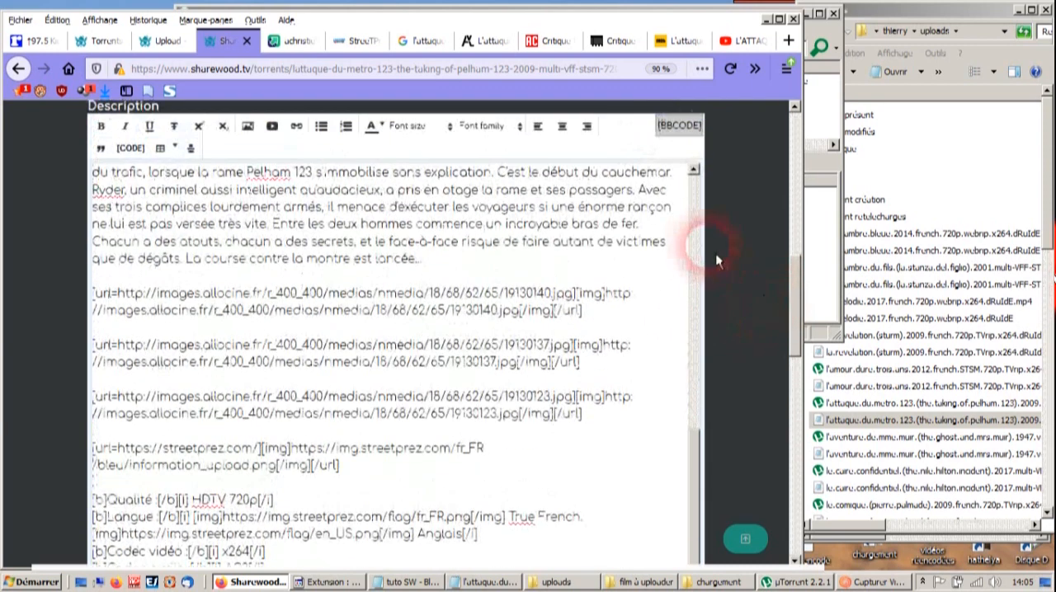
pyautogui.click(614, 263)
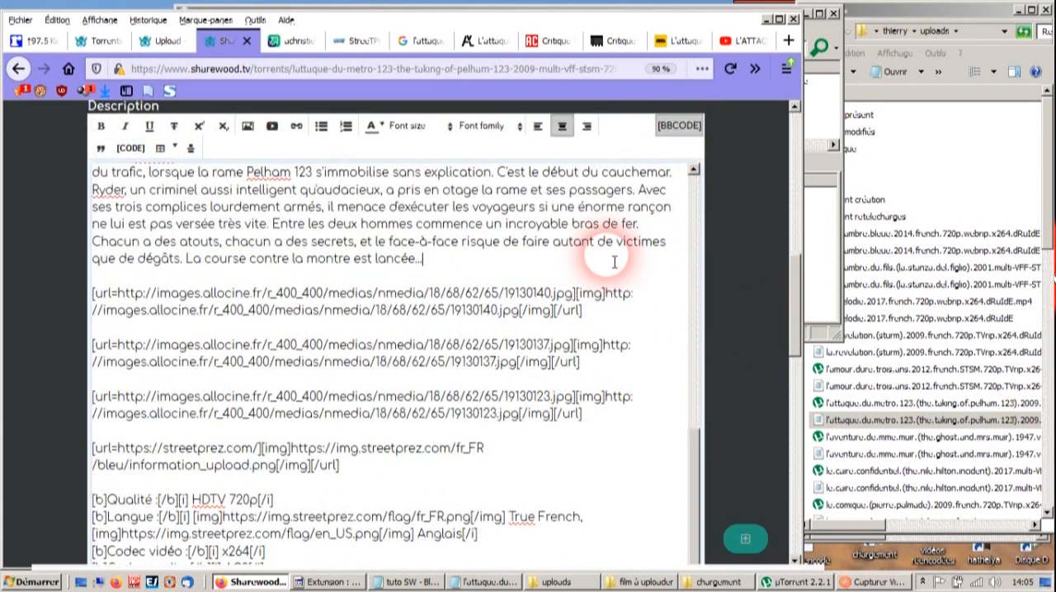
pyautogui.hotkey('ctrl', 'a')
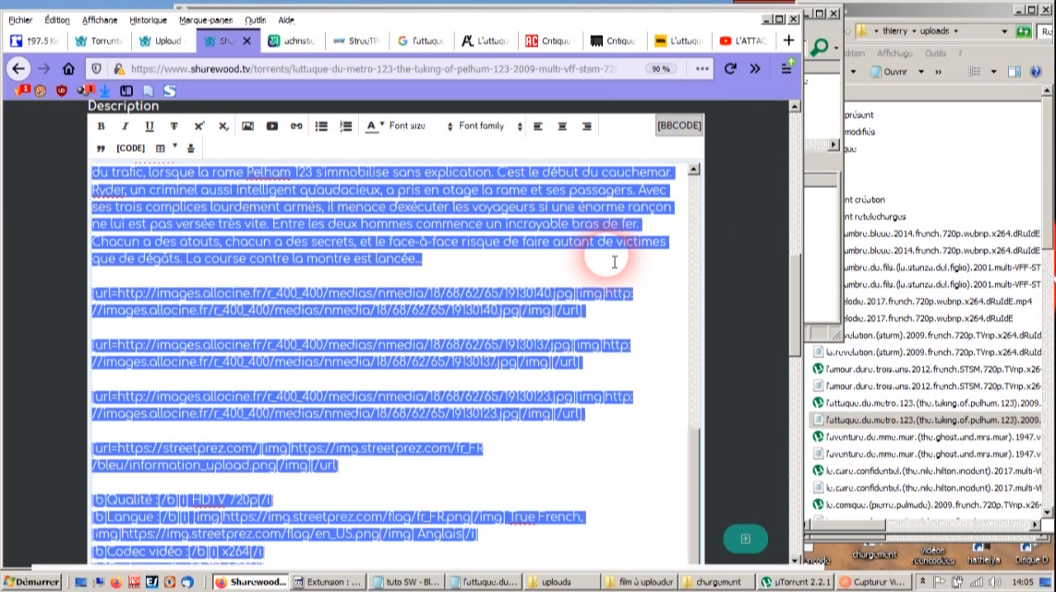
pyautogui.press('BackSpace')
pyautogui.hotkey('ctrl', 'v')
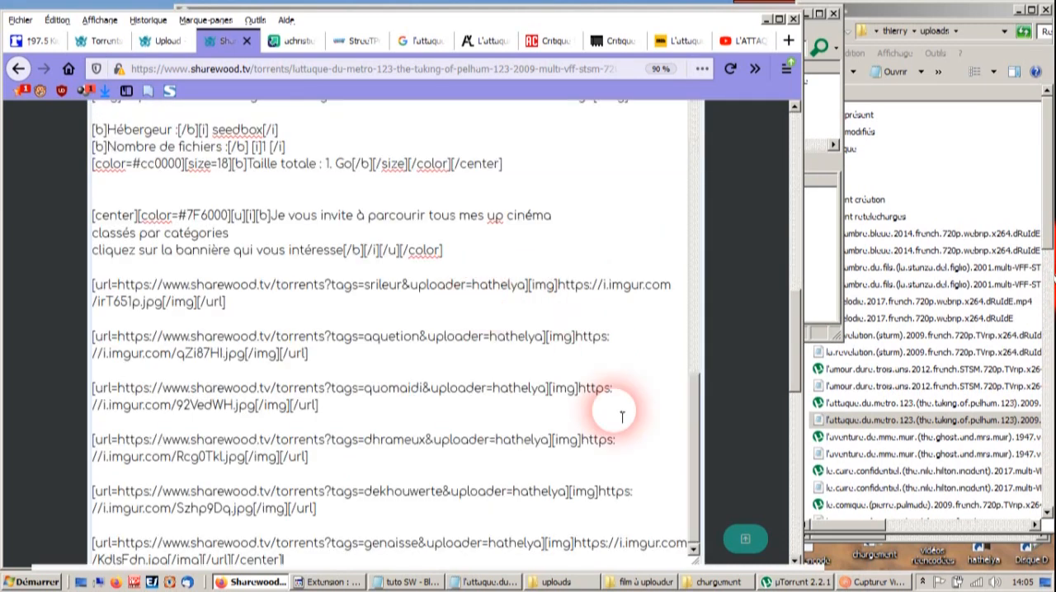
# - Return to the StreeTPreZ result for L'Attaque du métro 123 and copy its Forum / Tracker source code
pyautogui.moveTo(689, 432); pyautogui.dragTo(710, 133)
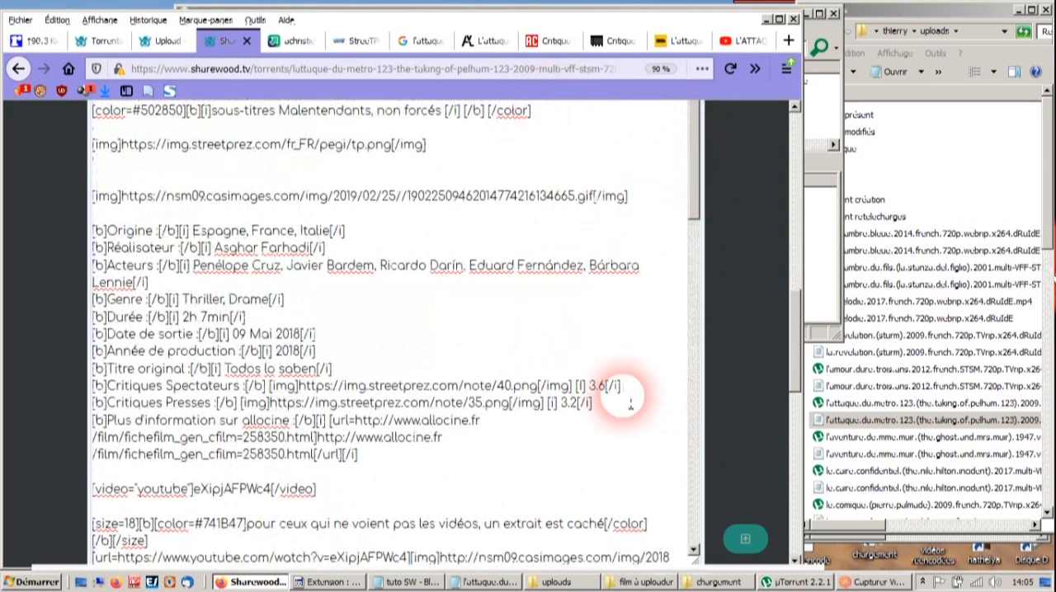
pyautogui.click(982, 194)
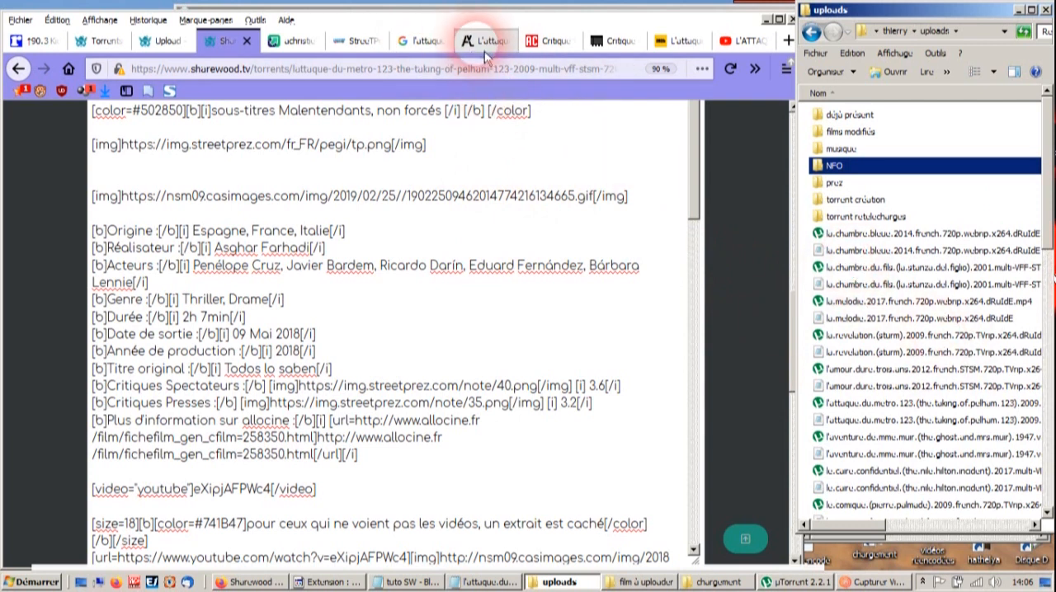
pyautogui.click(357, 42)
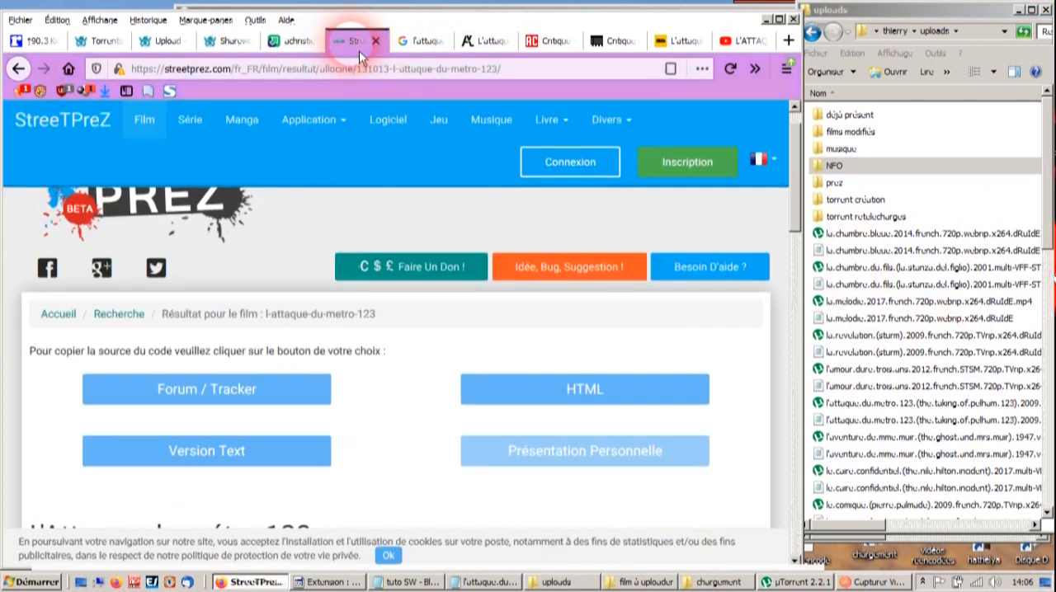
pyautogui.scroll(-3, 359, 330)
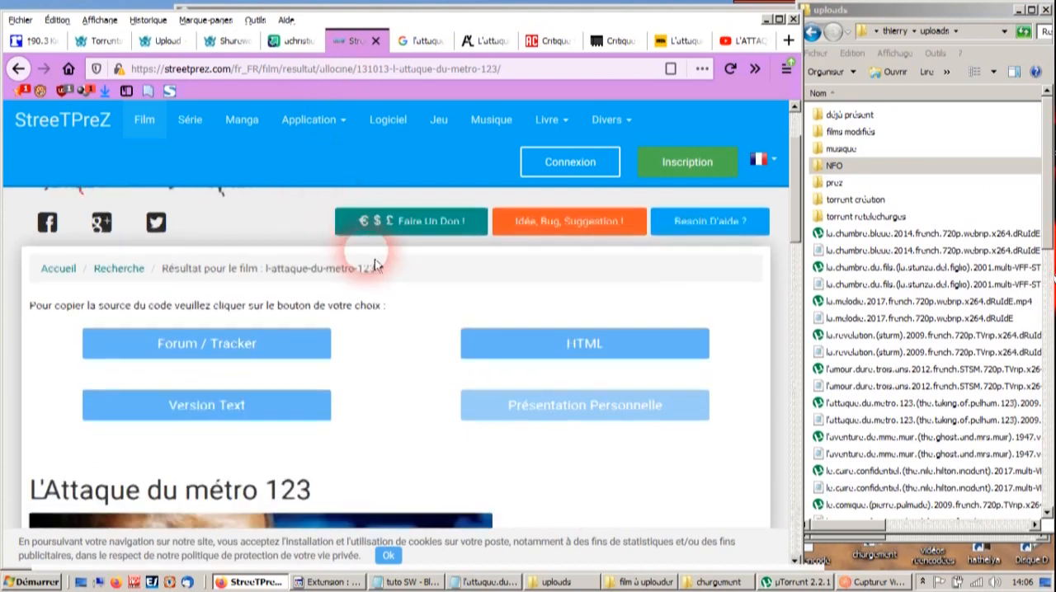
pyautogui.scroll(-8, 338, 371)
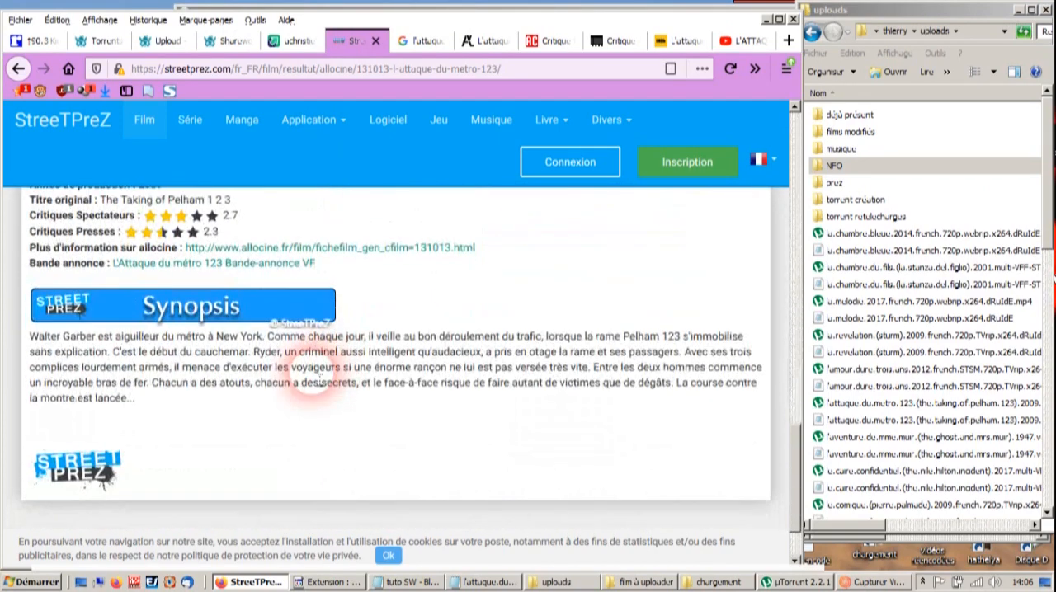
pyautogui.scroll(5, 330, 376)
pyautogui.scroll(5, 330, 377)
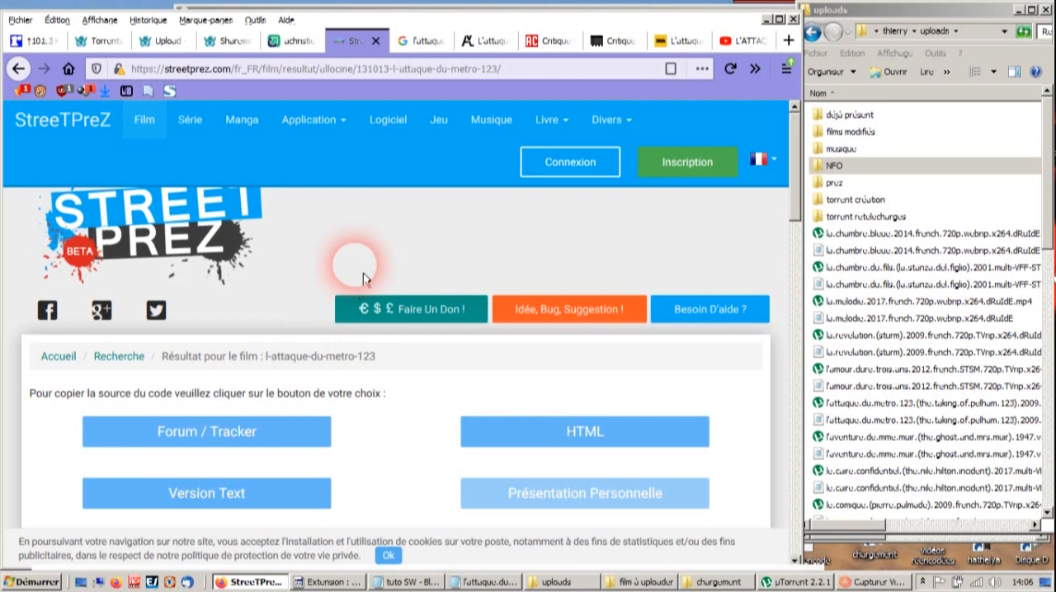
pyautogui.scroll(-2, 364, 280)
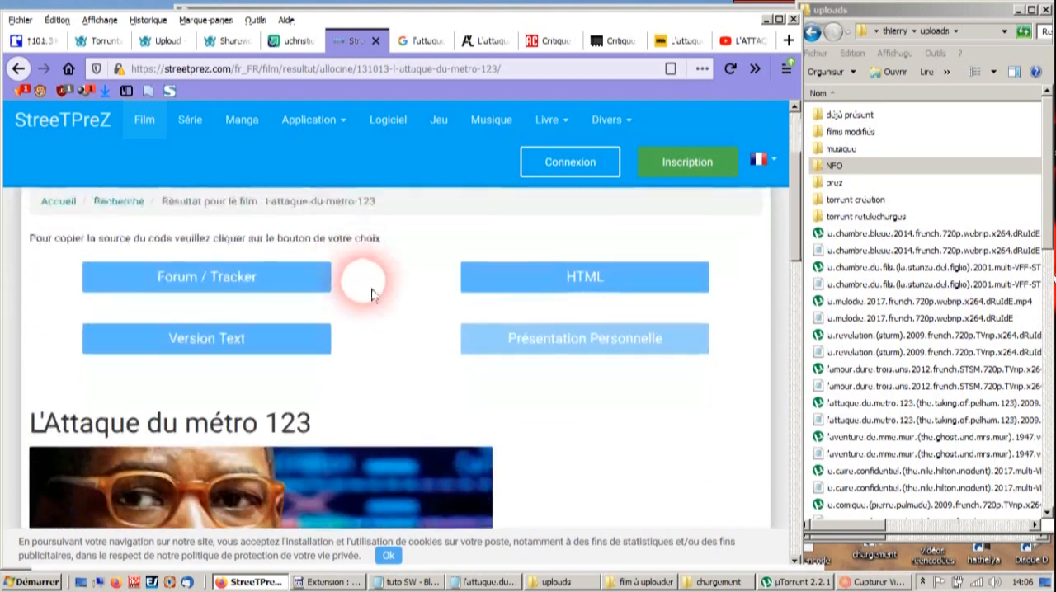
pyautogui.click(234, 286)
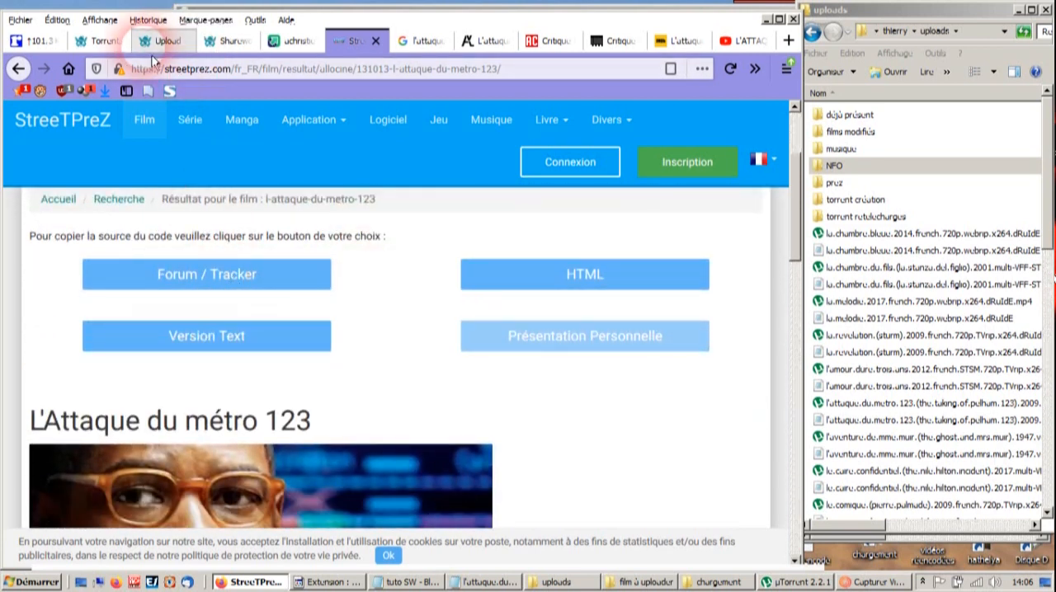
# - Enlarge the empty description box on the Sharewood upload form and paste the copied StreeTPreZ code into it
pyautogui.click(169, 42)
pyautogui.scroll(-10, 733, 329)
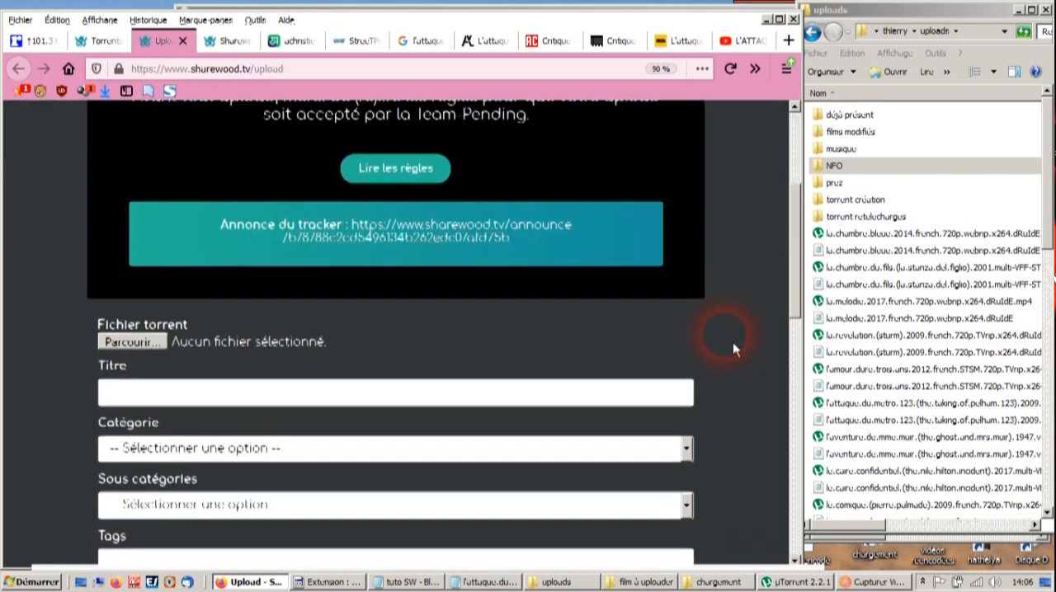
pyautogui.scroll(-1, 730, 345)
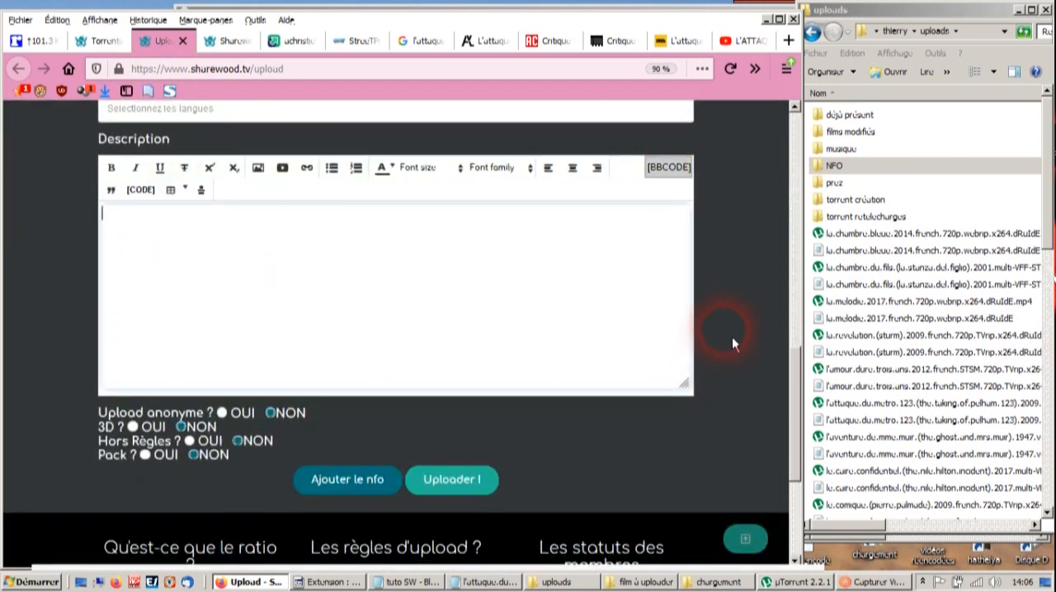
pyautogui.scroll(-1, 729, 332)
pyautogui.moveTo(684, 312); pyautogui.dragTo(684, 551)
pyautogui.click(579, 426)
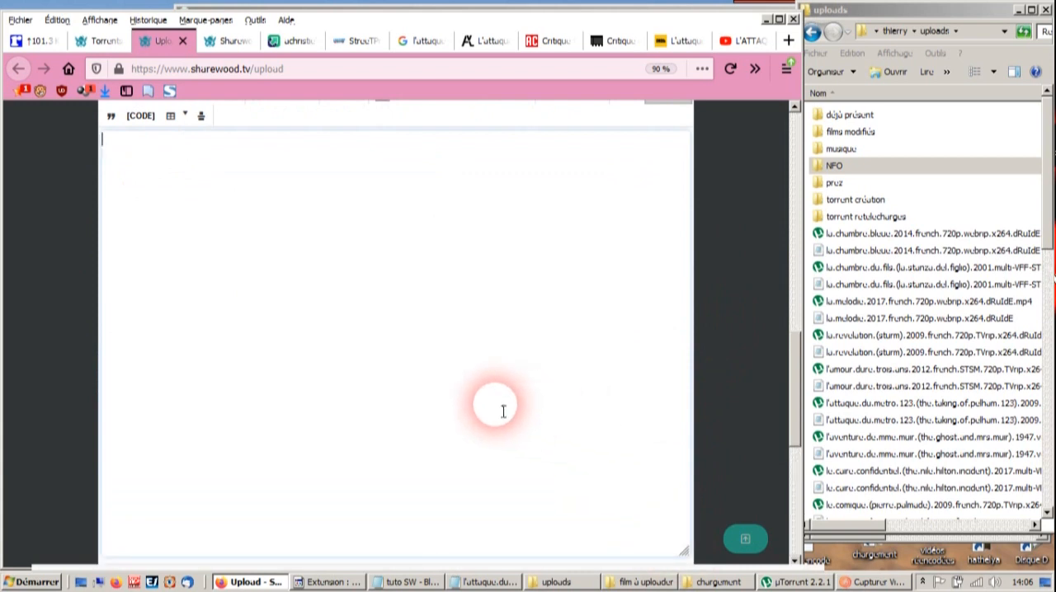
pyautogui.hotkey('ctrl', 'v')
# - Cut the synopsis paragraph from the pasted code and put it in place of the template's first aa placeholder, above the critique heading
pyautogui.moveTo(612, 484); pyautogui.dragTo(7, 384)
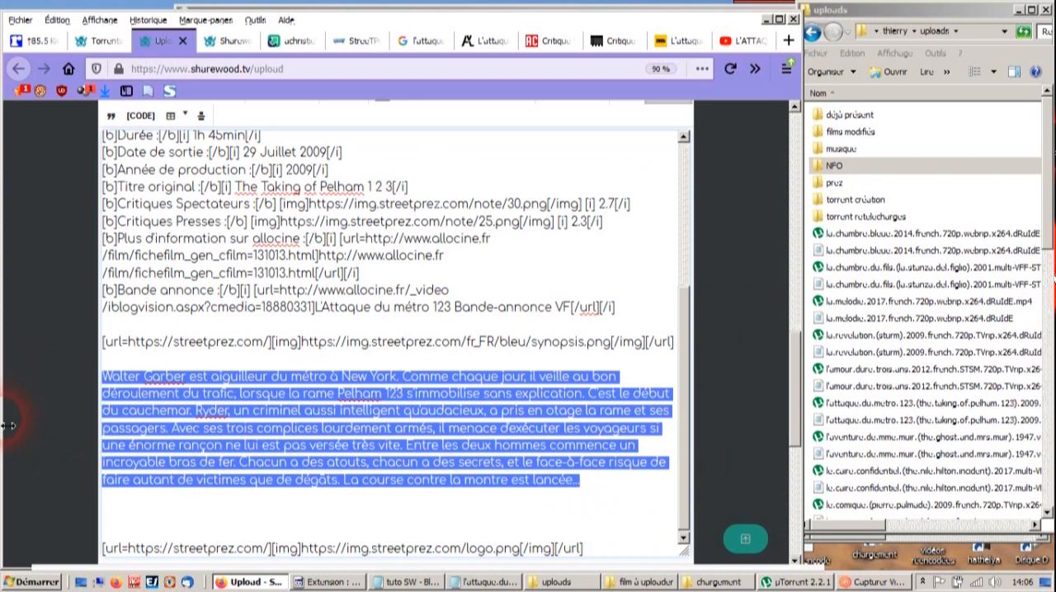
pyautogui.press('Delete')
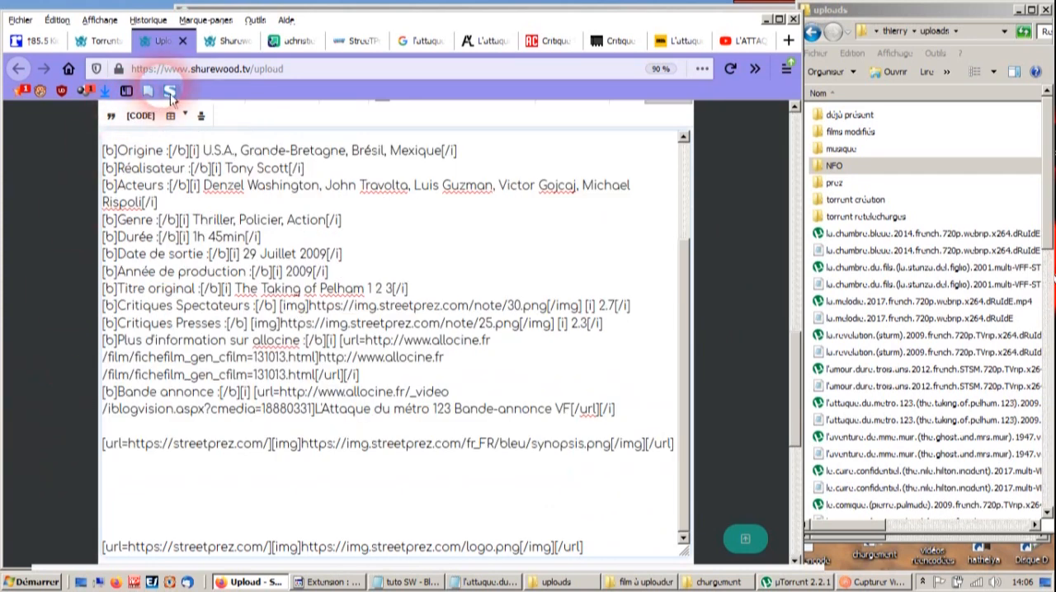
pyautogui.click(240, 49)
pyautogui.scroll(-8, 358, 365)
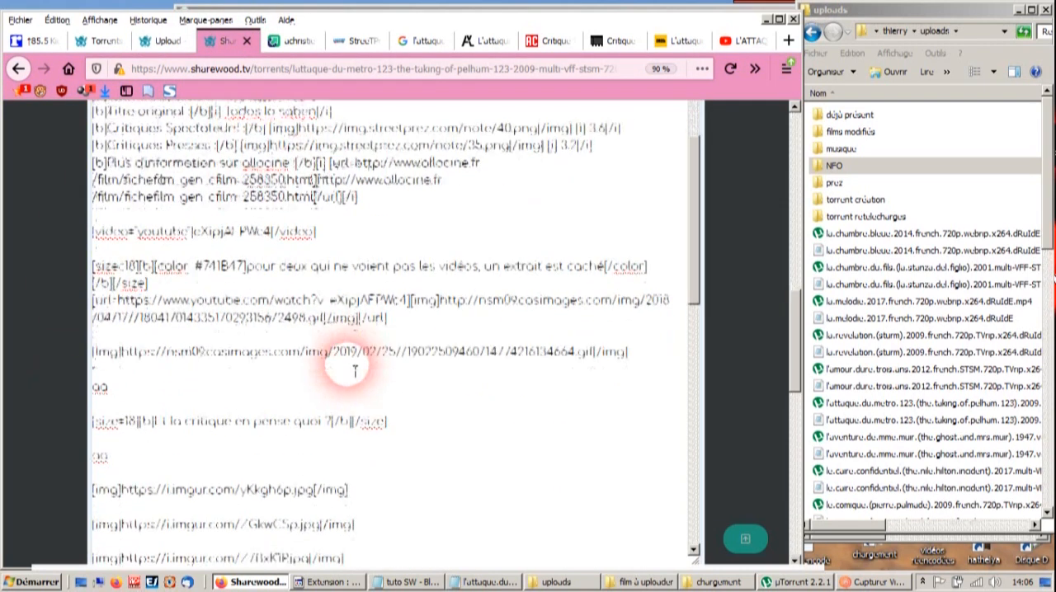
pyautogui.doubleClick(114, 333)
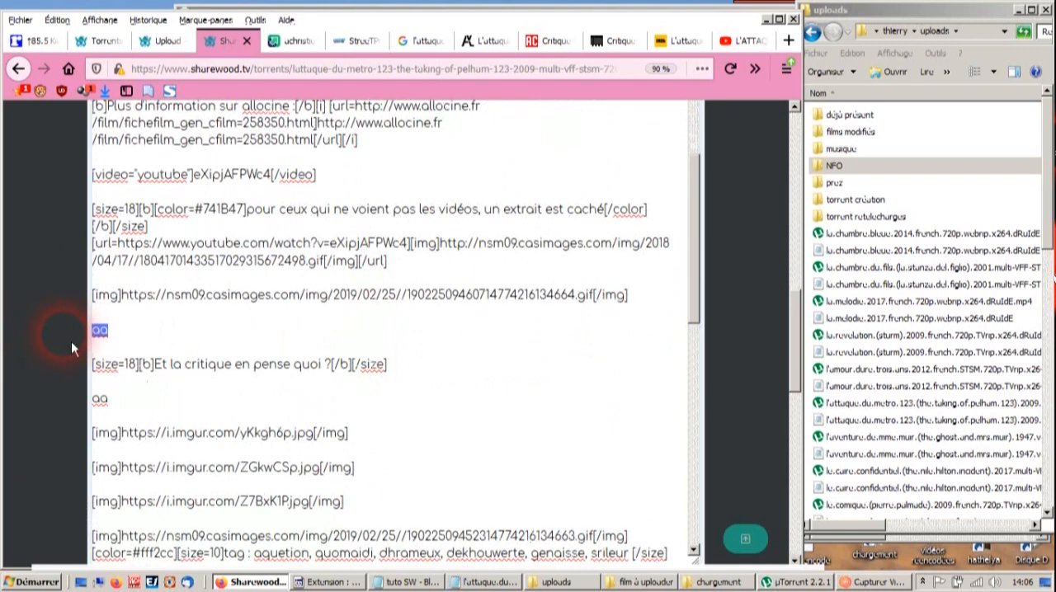
pyautogui.hotkey('ctrl', 'v')
# - Cut the film information block, from Origine to Bande annonce, and replace the template's old film information with it
pyautogui.click(154, 47)
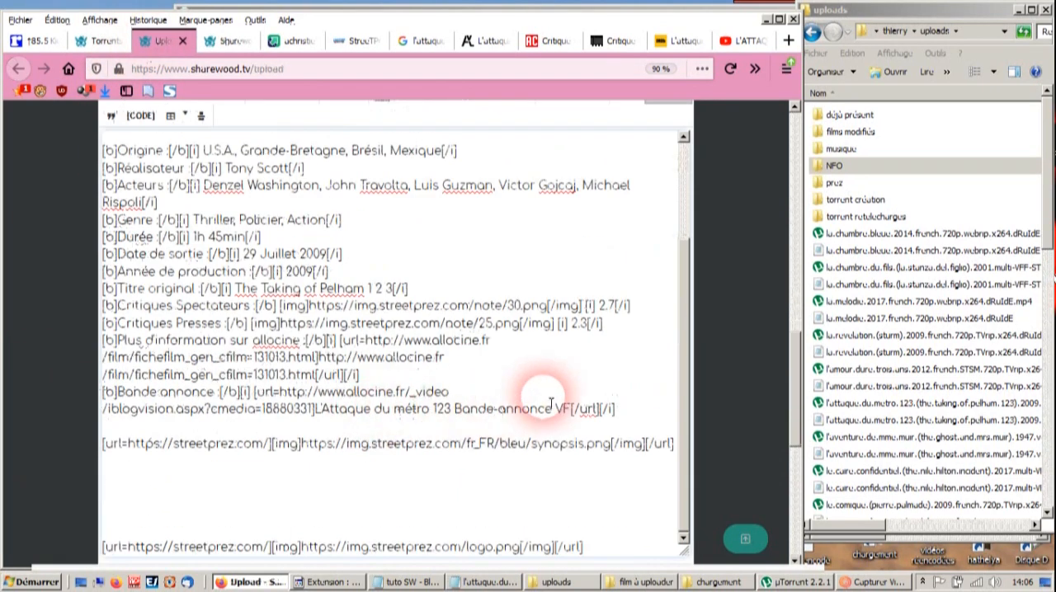
pyautogui.moveTo(619, 409); pyautogui.dragTo(9, 154)
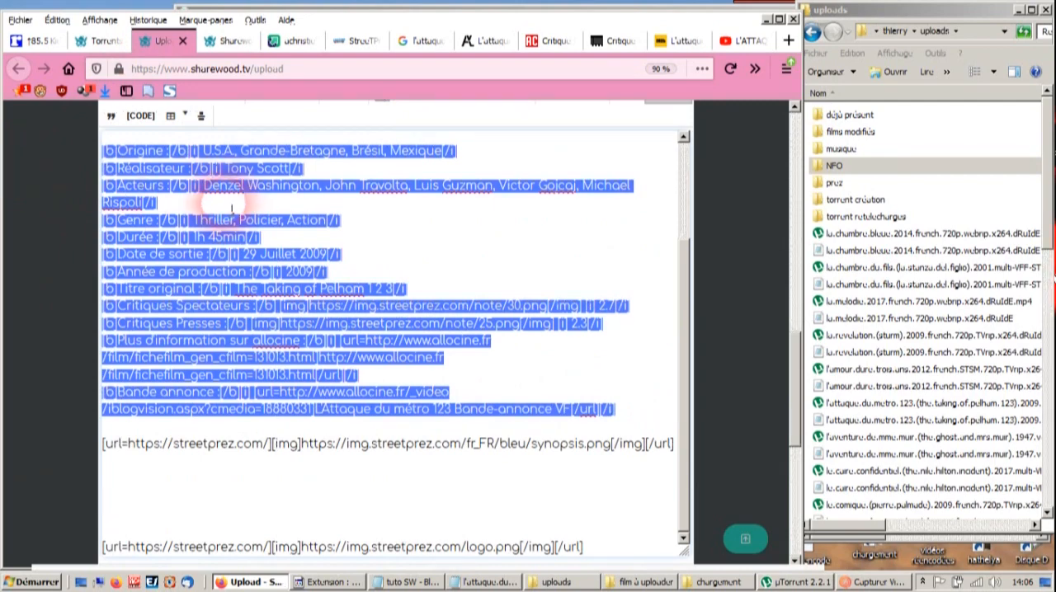
pyautogui.hotkey('ctrl', 'x')
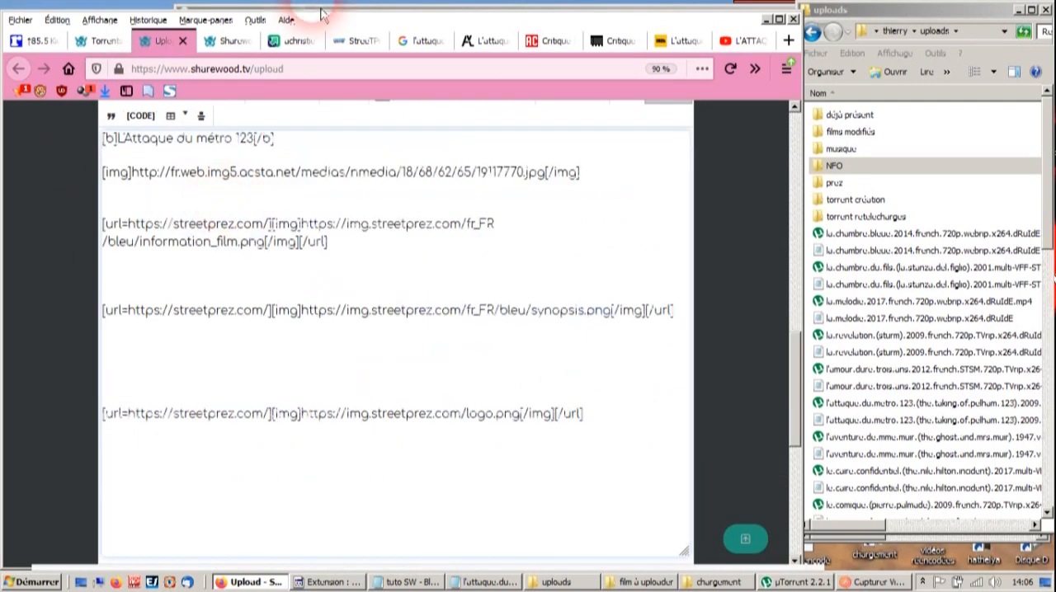
pyautogui.click(227, 41)
pyautogui.scroll(3, 221, 351)
pyautogui.scroll(5, 221, 350)
pyautogui.moveTo(358, 455); pyautogui.dragTo(76, 231)
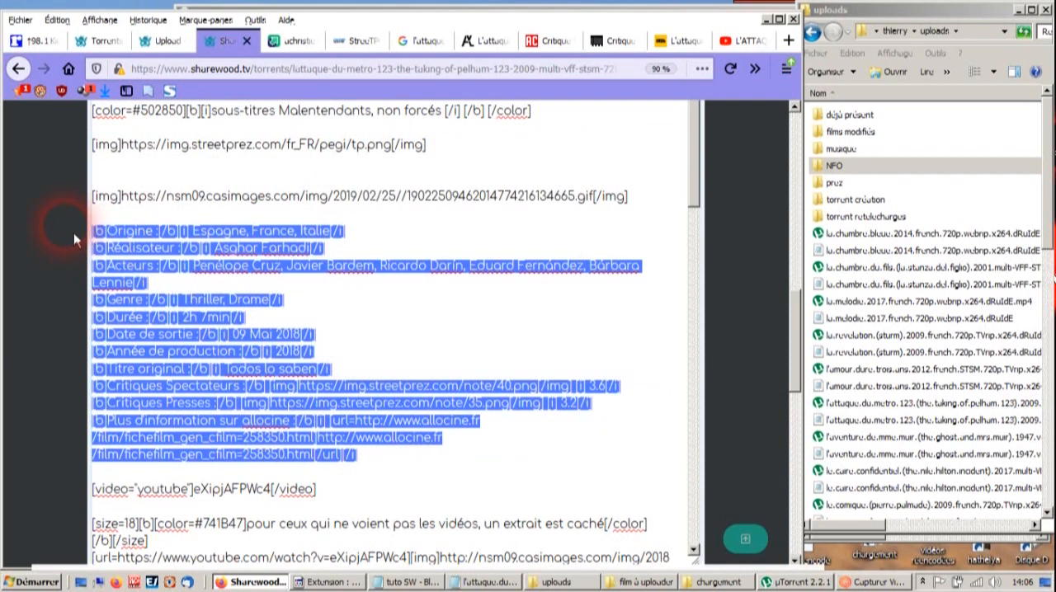
pyautogui.hotkey('ctrl', 'v')
# - Cut the title L'Attaque du métro 123 from the upload form and replace the template's aa title placeholder with it
pyautogui.click(161, 41)
pyautogui.click(256, 147)
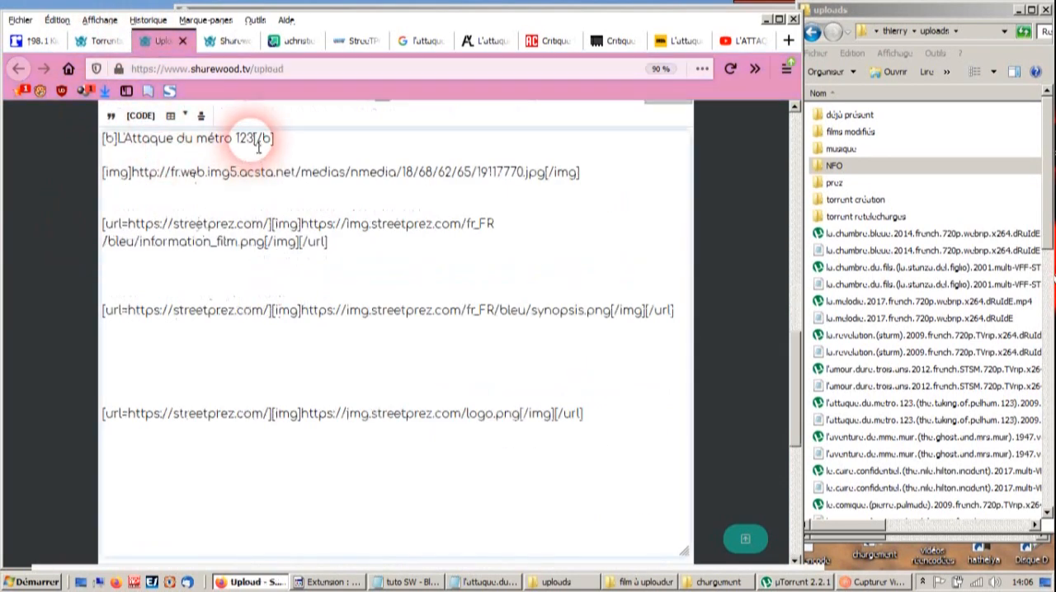
pyautogui.moveTo(259, 146); pyautogui.dragTo(136, 149)
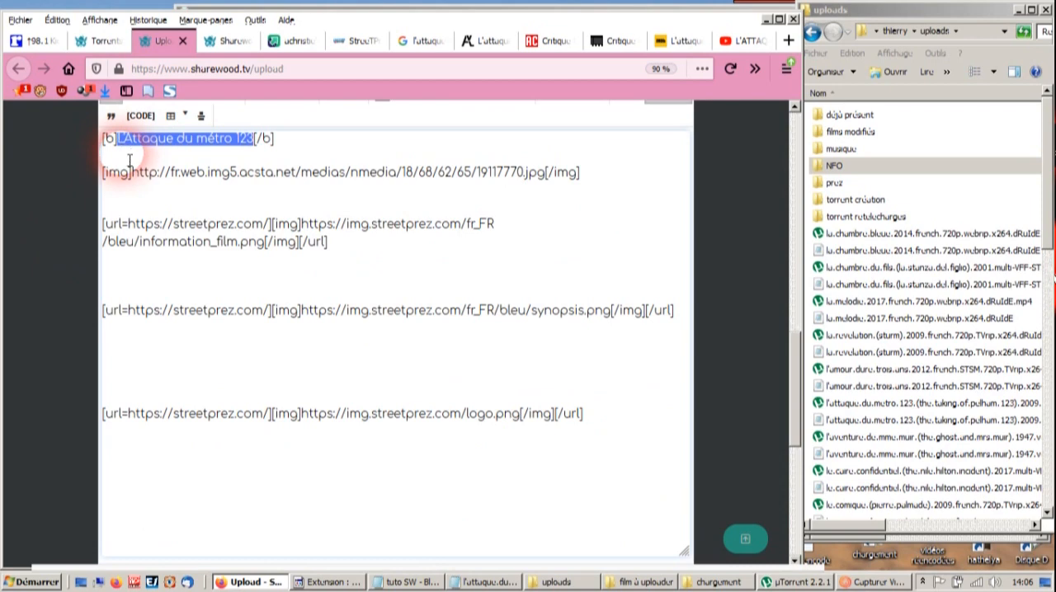
pyautogui.hotkey('ctrl', 'x')
pyautogui.click(229, 41)
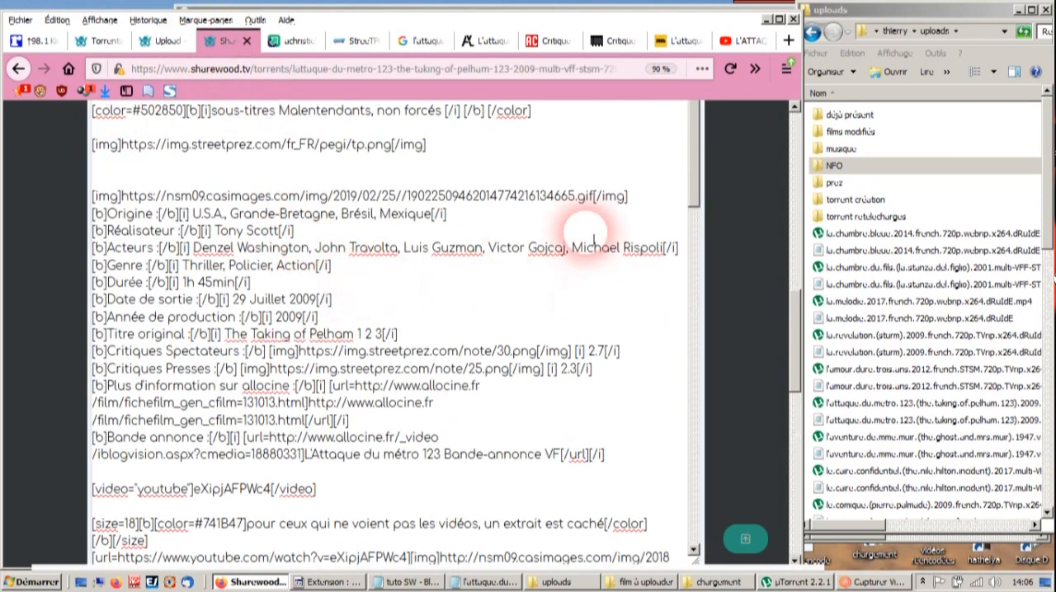
pyautogui.scroll(5, 264, 214)
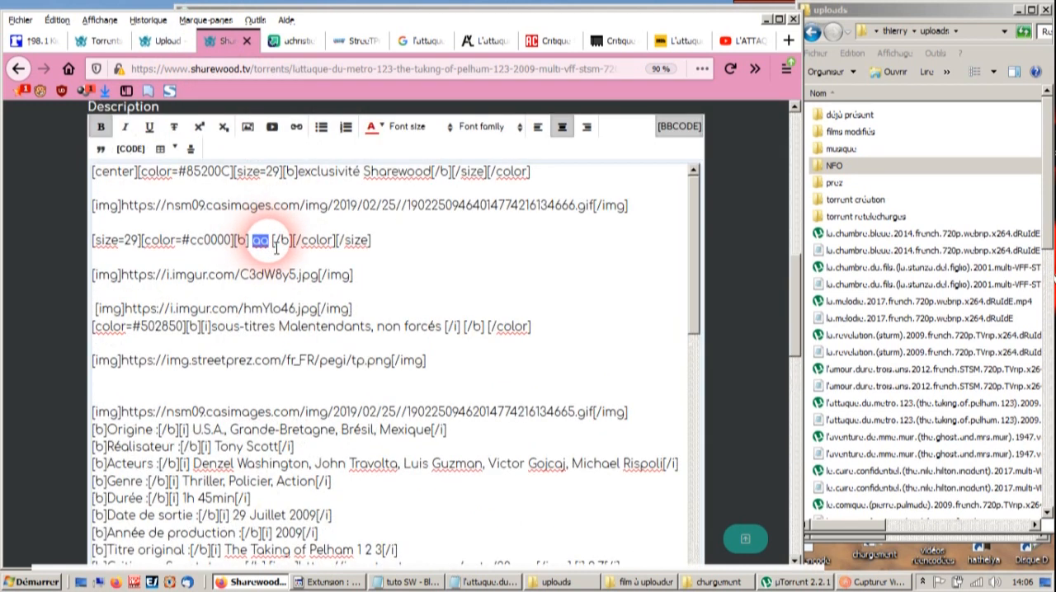
pyautogui.hotkey('ctrl', 'v')
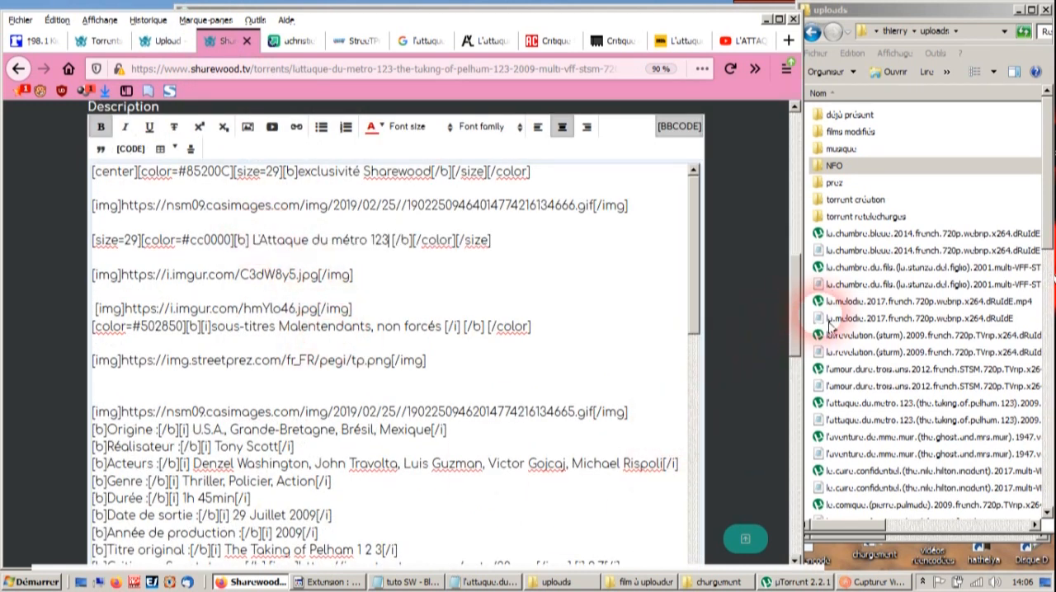
# - Open the l'attaque.du.metro.123 text file from the uploads folder and set the description's duration to 1h 41min
pyautogui.doubleClick(865, 421)
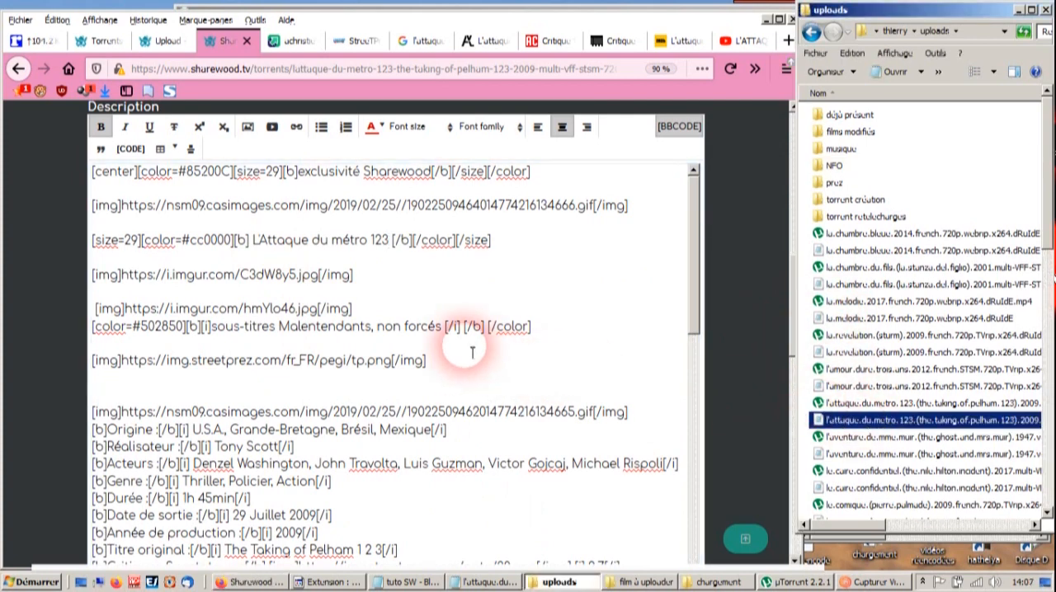
pyautogui.click(375, 312)
pyautogui.scroll(-5, 372, 313)
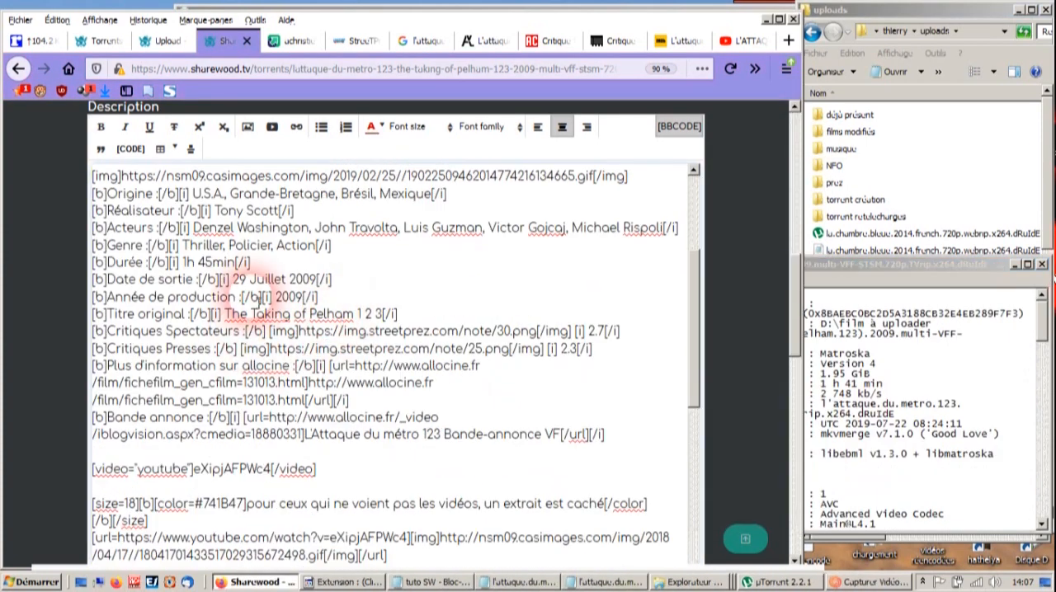
pyautogui.doubleClick(204, 262)
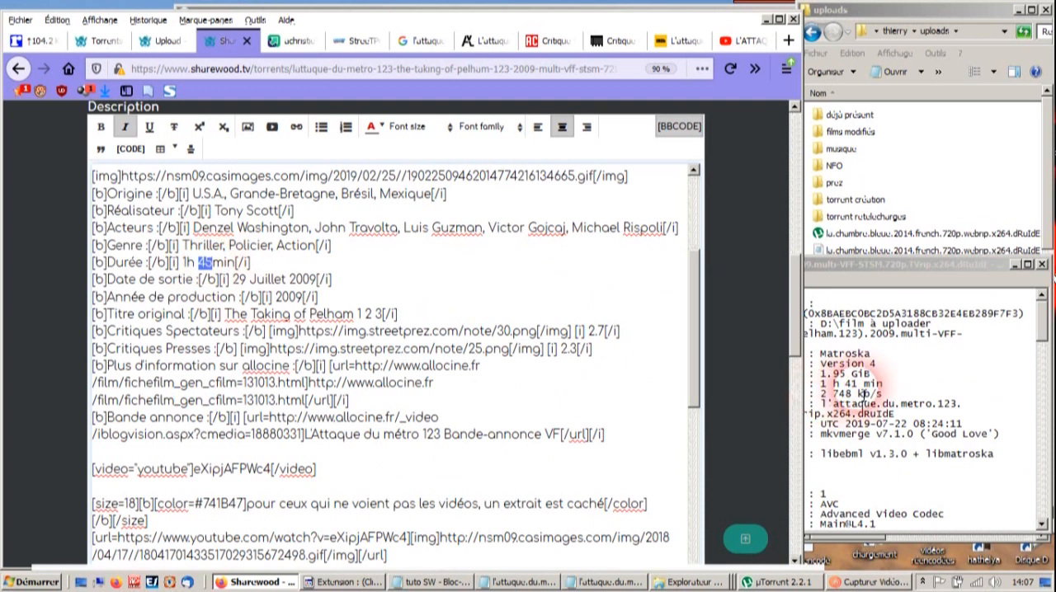
pyautogui.write('41')
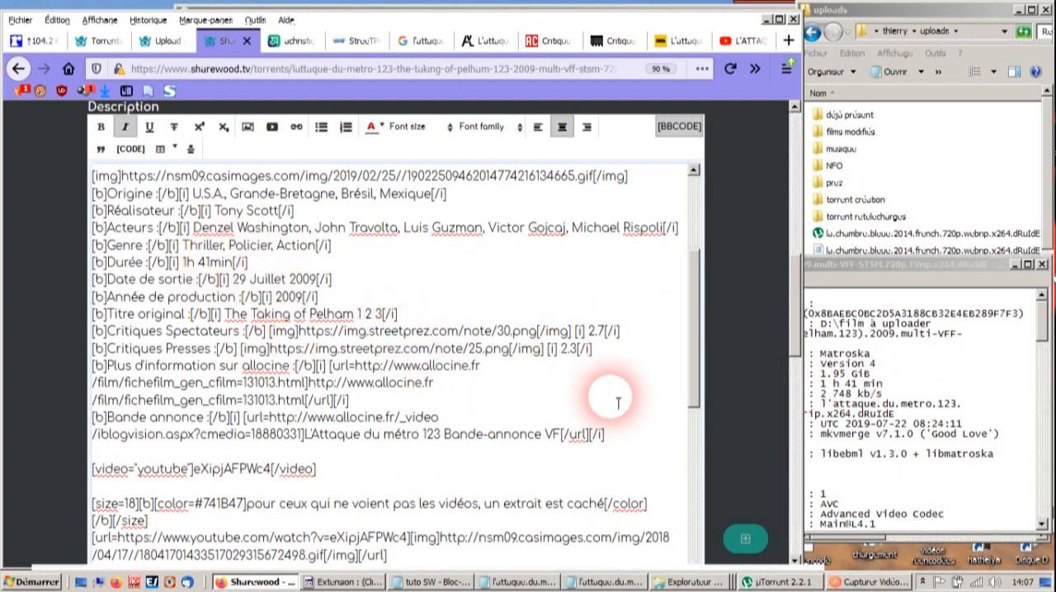
# - Check the file size in the film's text file and complete the Taille totale line as 1.95 Go
pyautogui.scroll(-15, 402, 399)
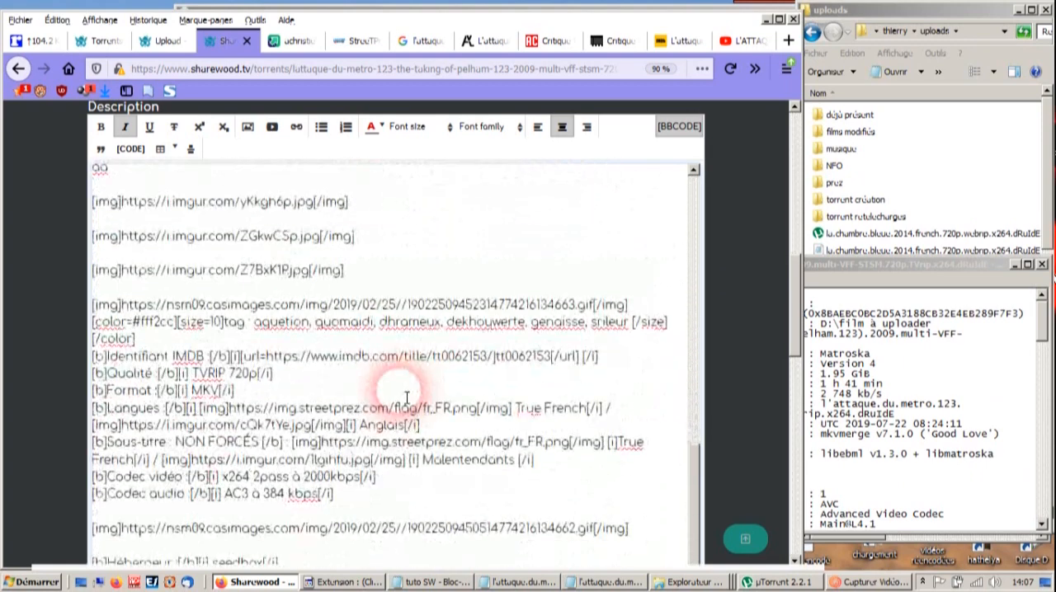
pyautogui.scroll(-4, 406, 397)
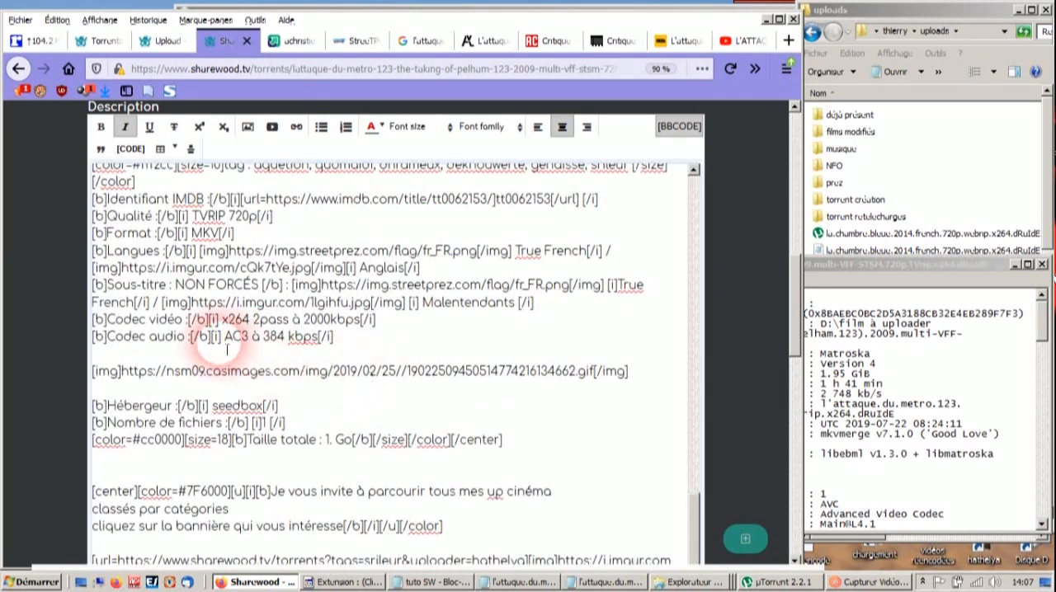
pyautogui.moveTo(232, 341); pyautogui.dragTo(288, 347)
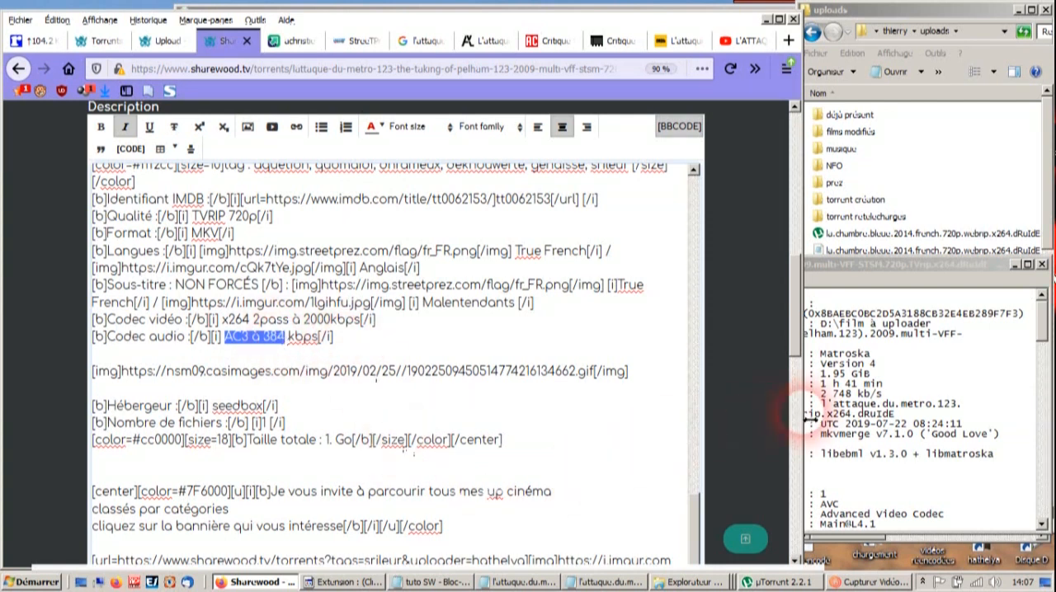
pyautogui.moveTo(821, 375); pyautogui.dragTo(848, 376)
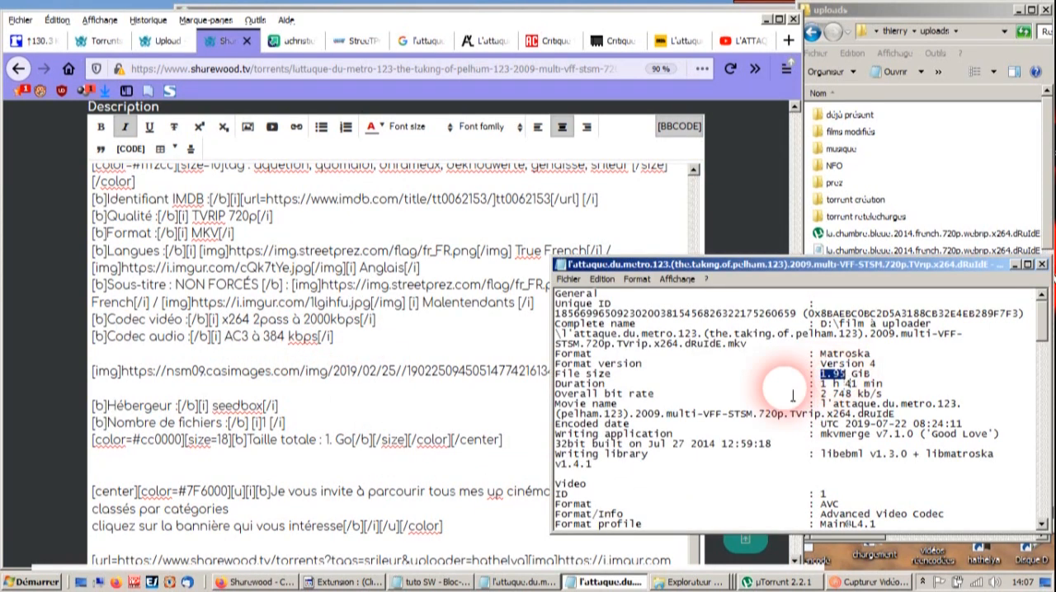
pyautogui.click(338, 450)
pyautogui.write('.')
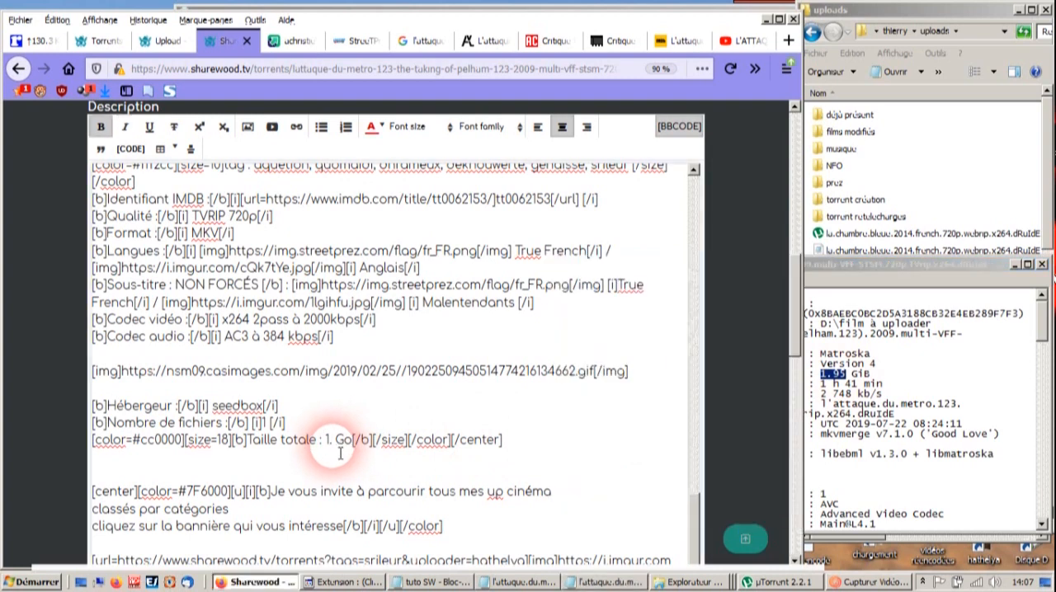
pyautogui.write('95')
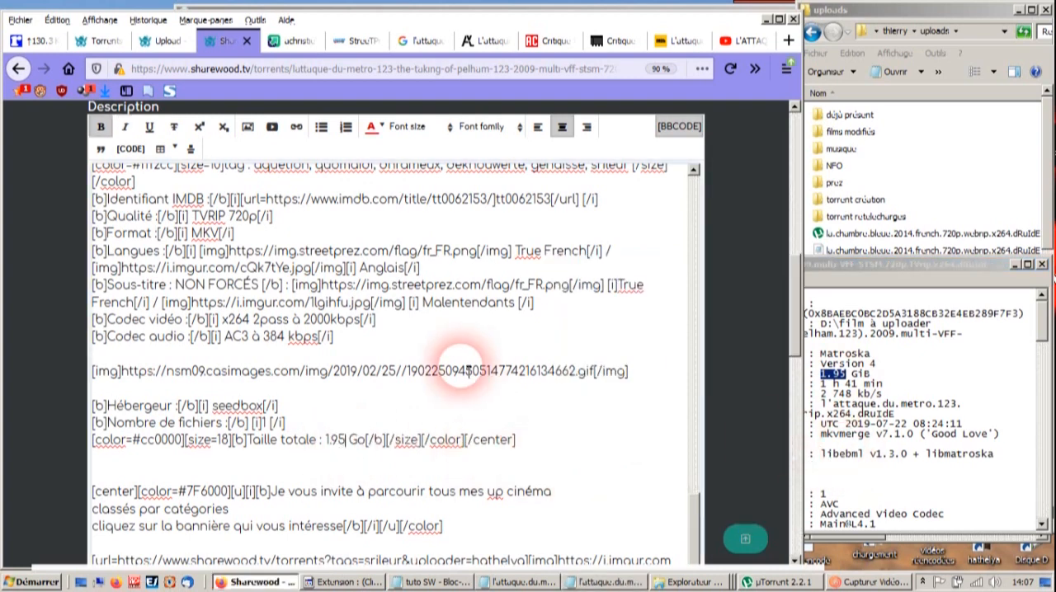
pyautogui.scroll(3, 446, 371)
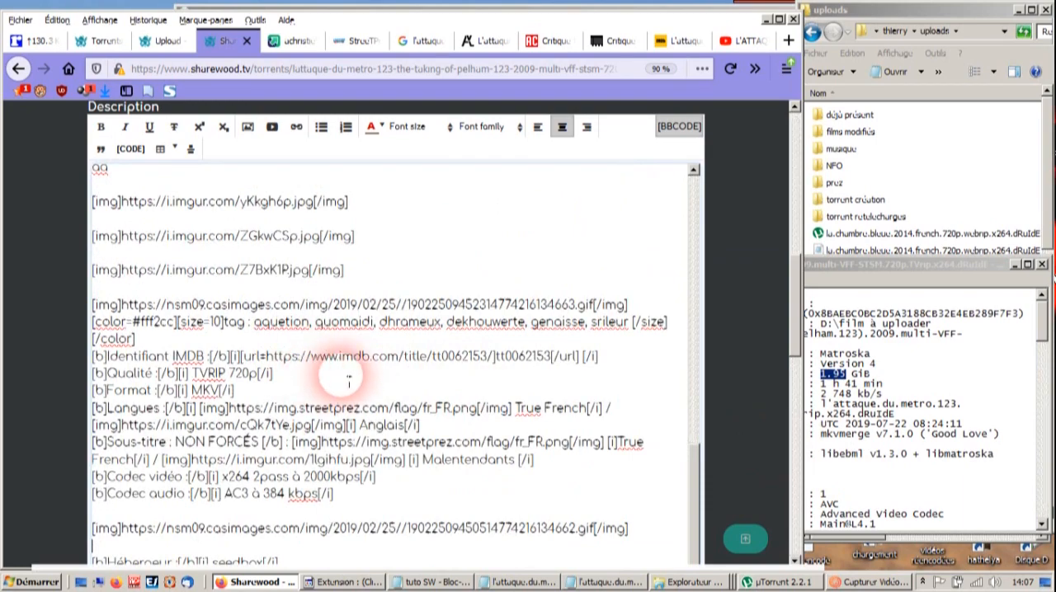
# - Compare the genres on the description's Genre line with the entries in the Tags field
pyautogui.scroll(10, 348, 378)
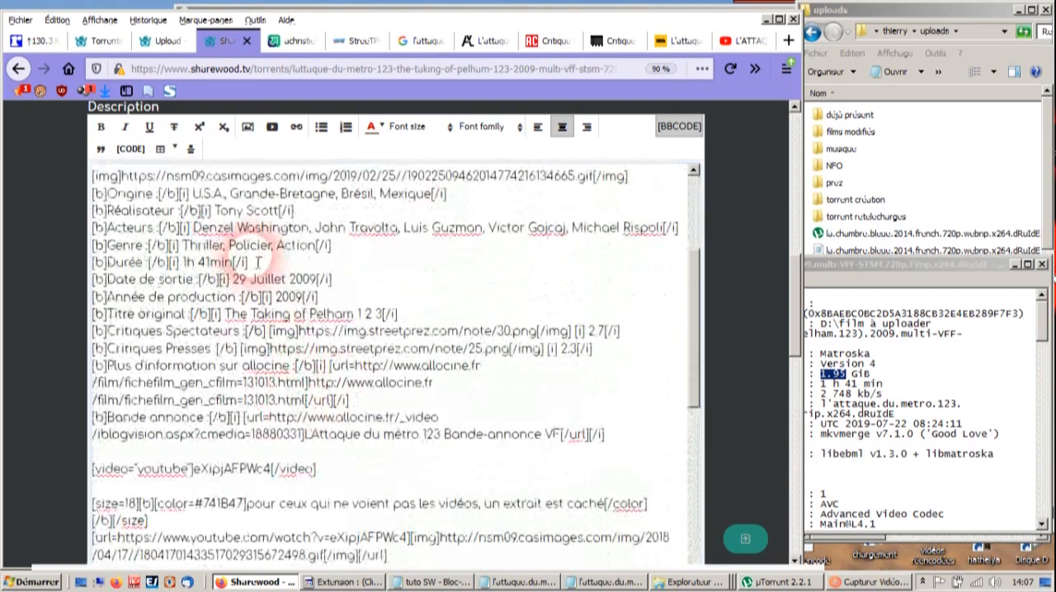
pyautogui.moveTo(185, 246); pyautogui.dragTo(318, 250)
pyautogui.click(43, 276)
pyautogui.scroll(3, 63, 281)
pyautogui.scroll(3, 63, 278)
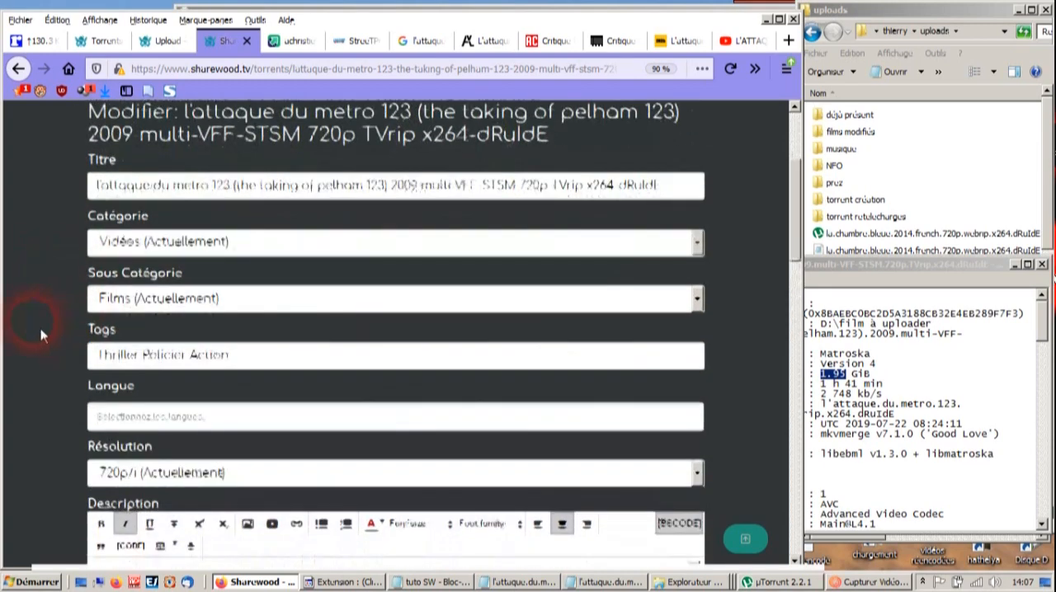
pyautogui.scroll(-5, 38, 325)
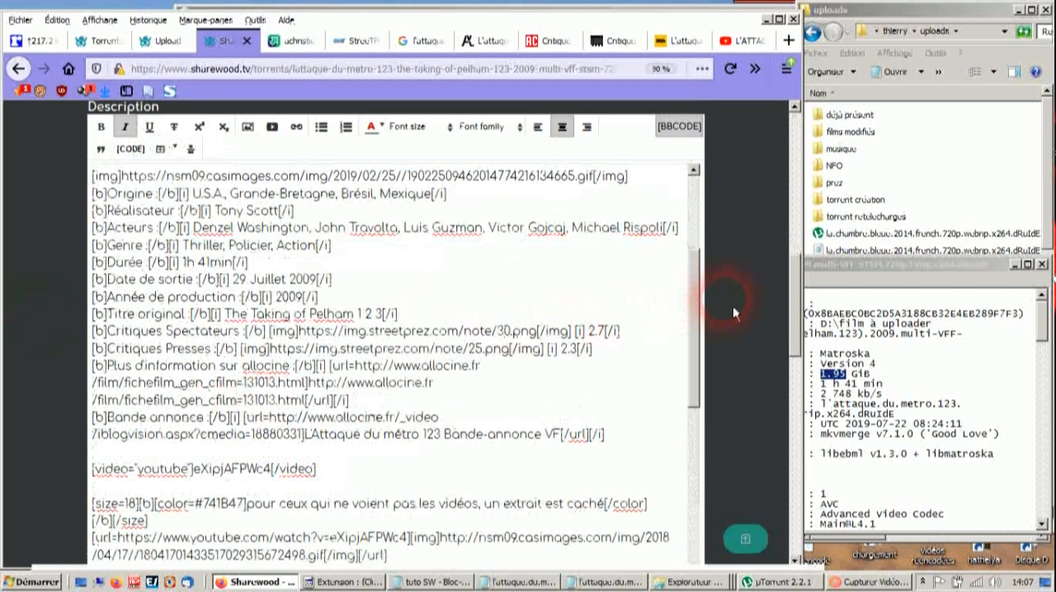
# - Reduce the description's coloured tag line to aquetion, srileur and copy these two tags
pyautogui.scroll(-8, 702, 355)
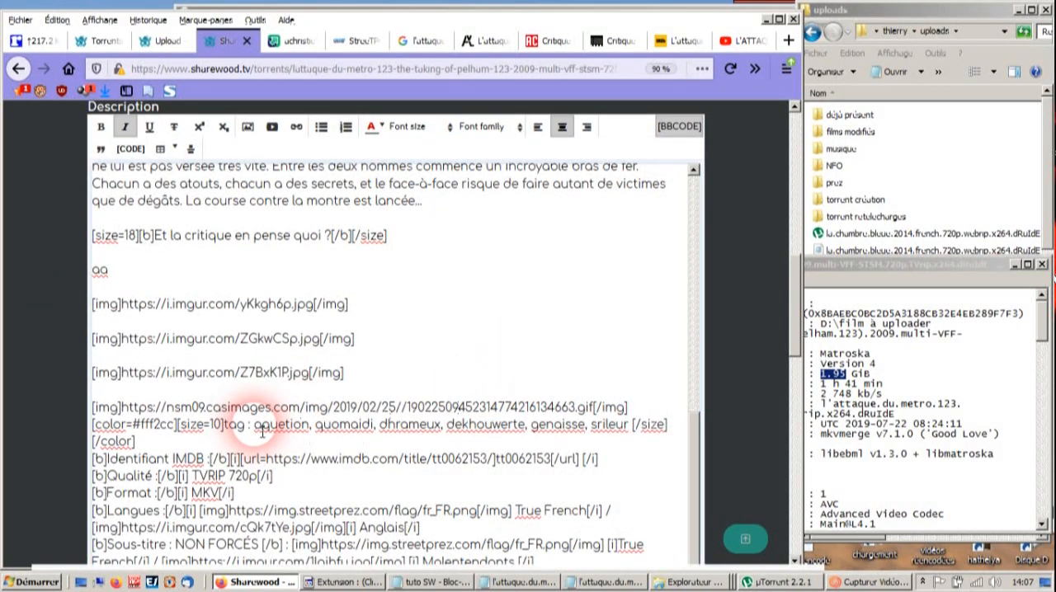
pyautogui.click(262, 431)
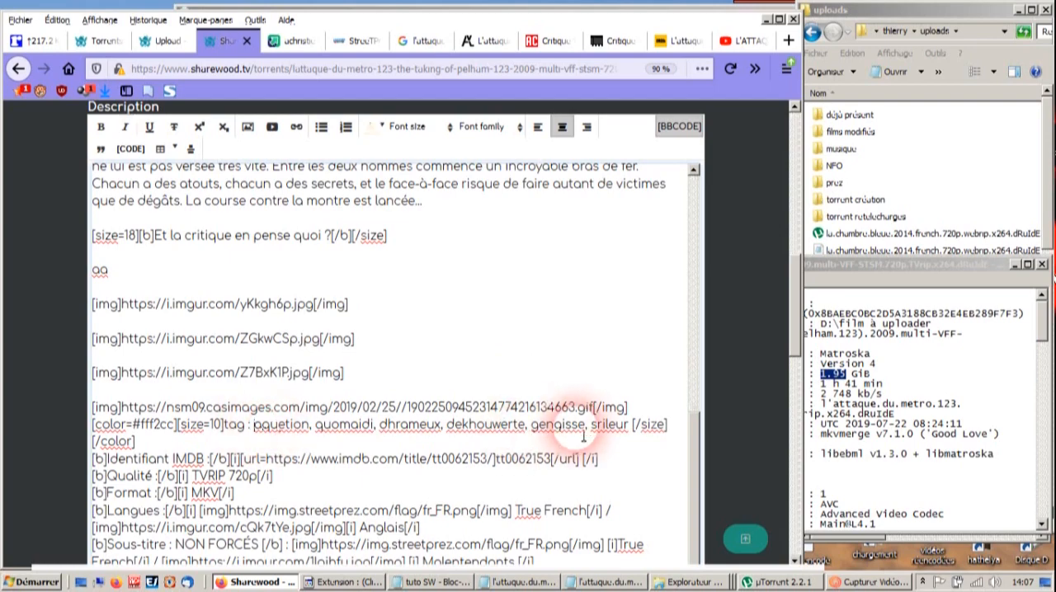
pyautogui.moveTo(797, 347)
pyautogui.mouseDown()
pyautogui.moveTo(806, 303)
pyautogui.moveTo(790, 331)
pyautogui.moveTo(792, 367)
pyautogui.mouseUp()
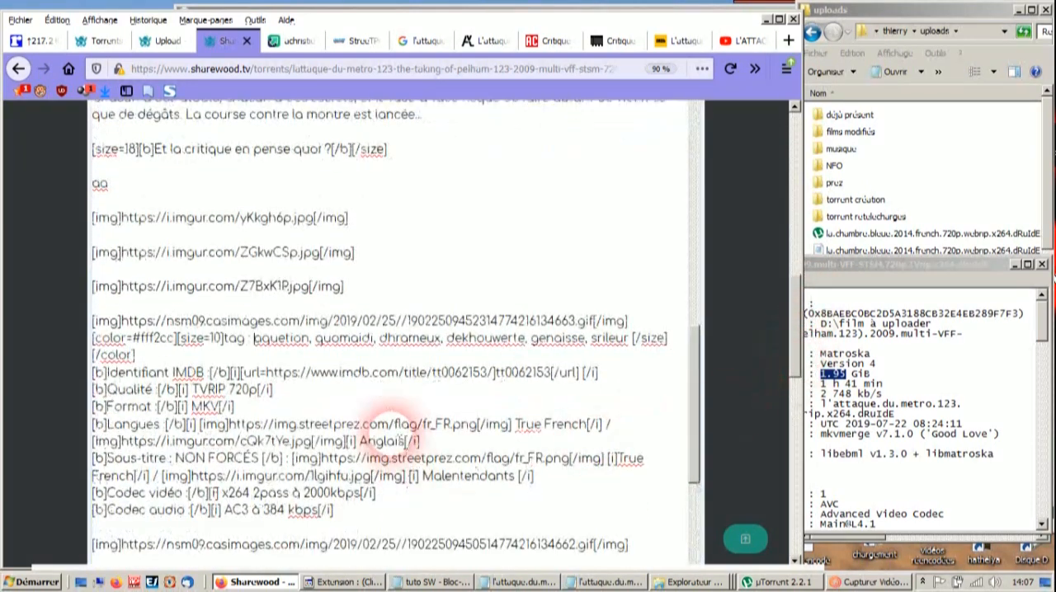
pyautogui.moveTo(310, 341); pyautogui.dragTo(589, 343)
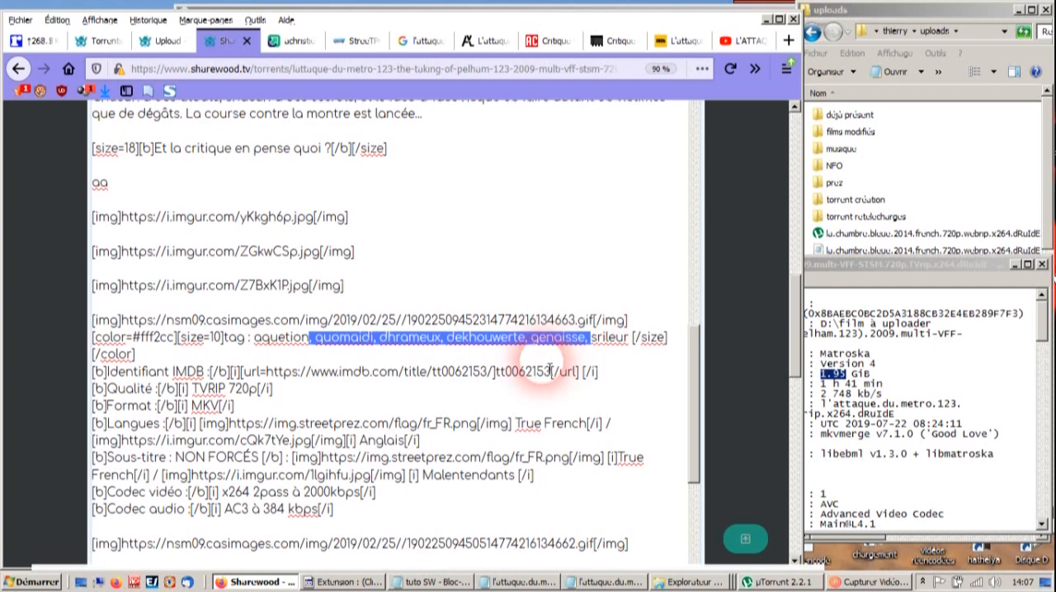
pyautogui.press('BackSpace')
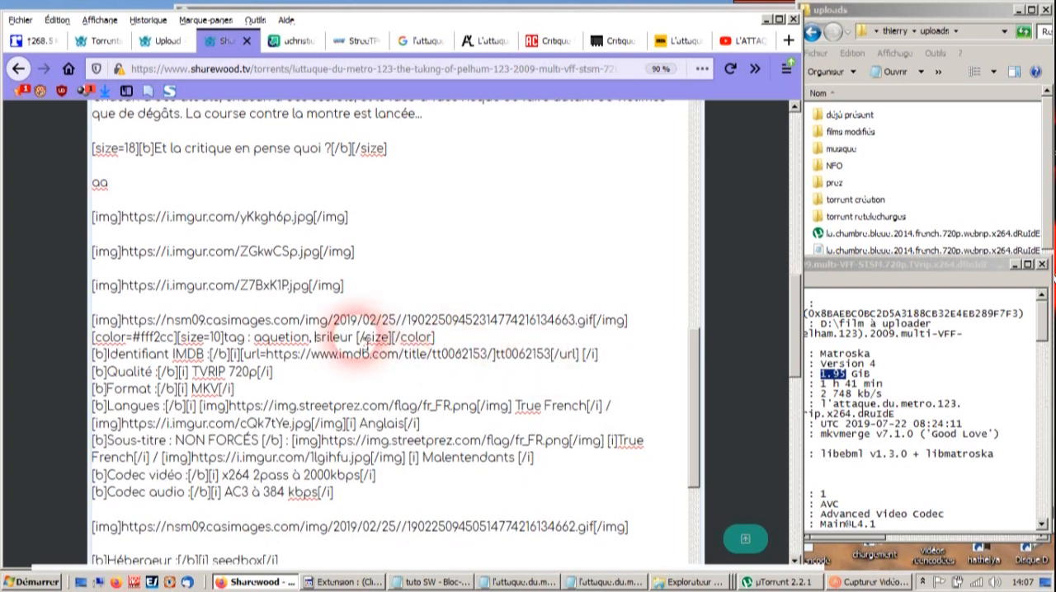
pyautogui.moveTo(357, 339); pyautogui.dragTo(264, 353)
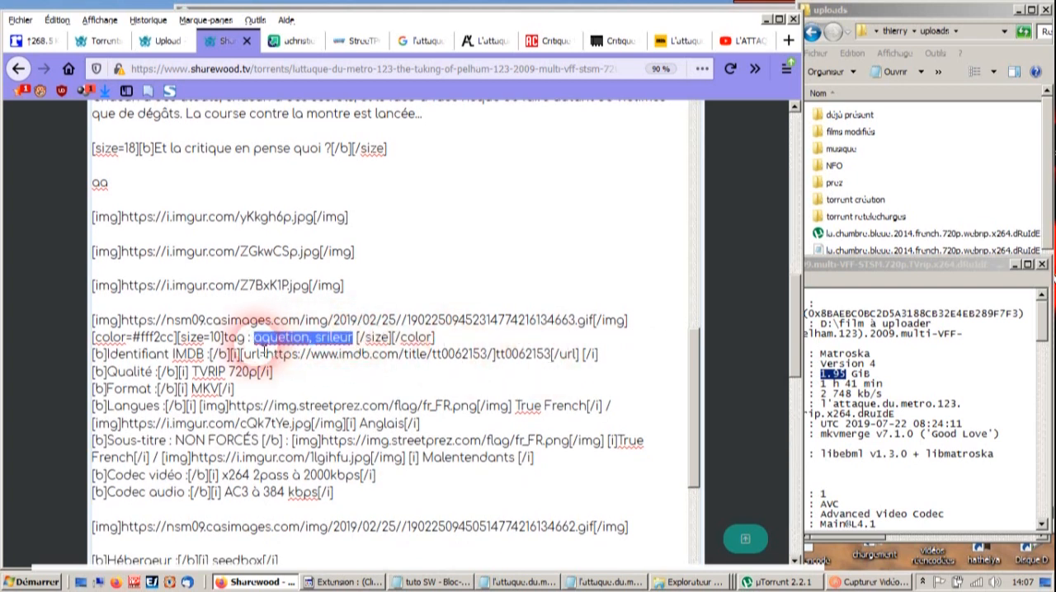
pyautogui.click(53, 345)
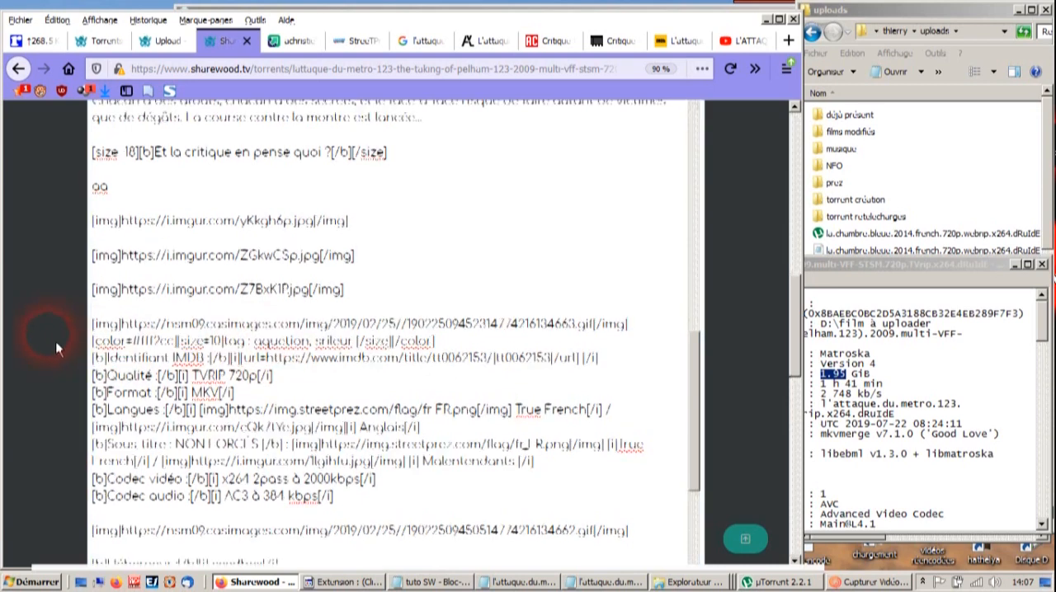
# - Add ( aquetion /srileur ) after Thriller Policier Action in the Tags field
pyautogui.scroll(10, 55, 342)
pyautogui.click(289, 395)
pyautogui.write('(')
pyautogui.press('End')
pyautogui.write(')')
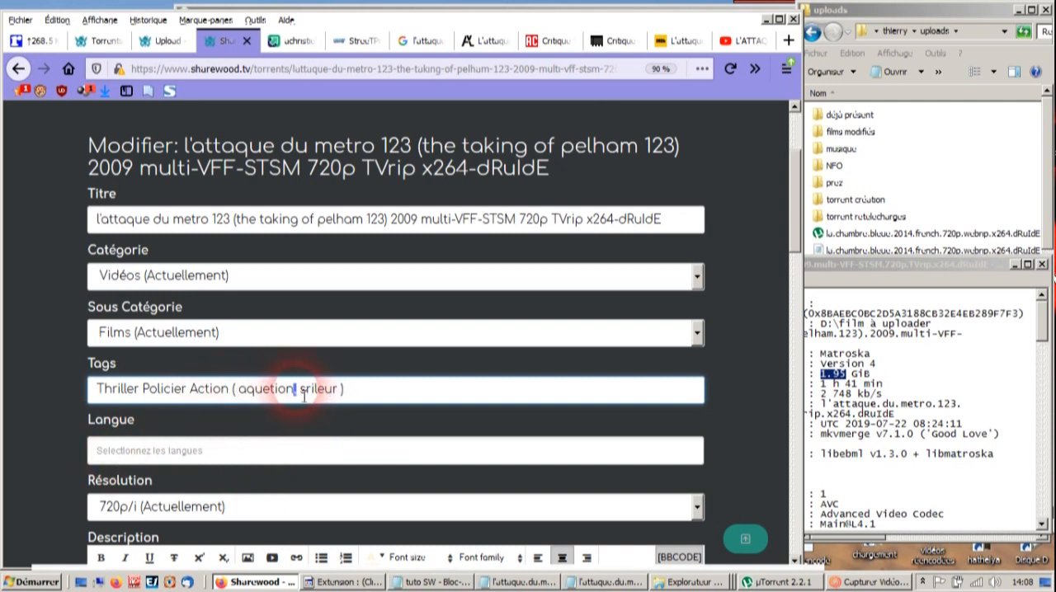
pyautogui.write('/')
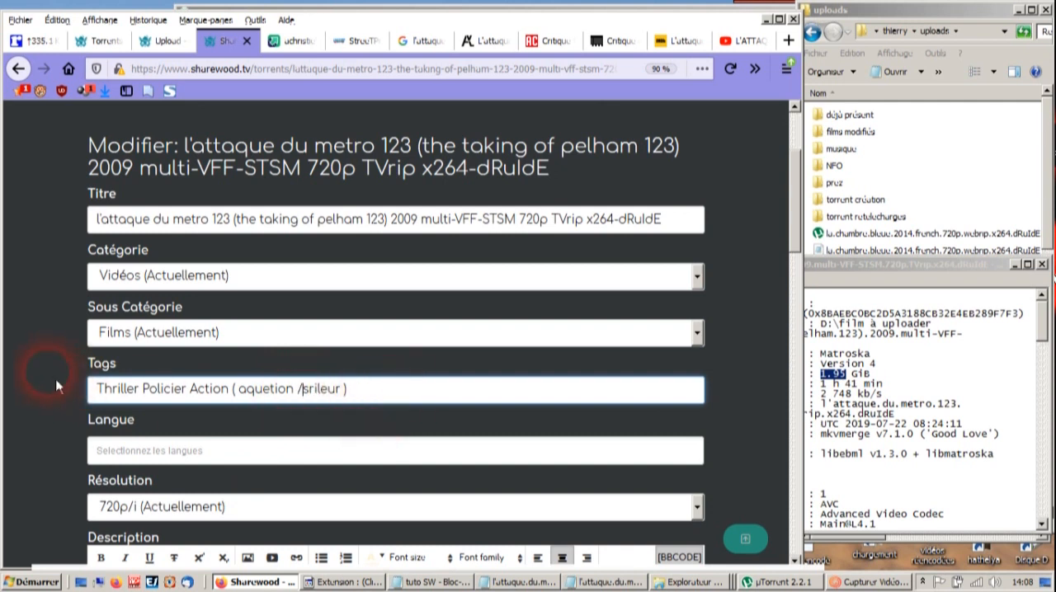
# - Switch to FastStone Image Viewer and view the film's images from l'attaque_01.jpg to l'attaque_04.jpg
pyautogui.scroll(-3, 58, 354)
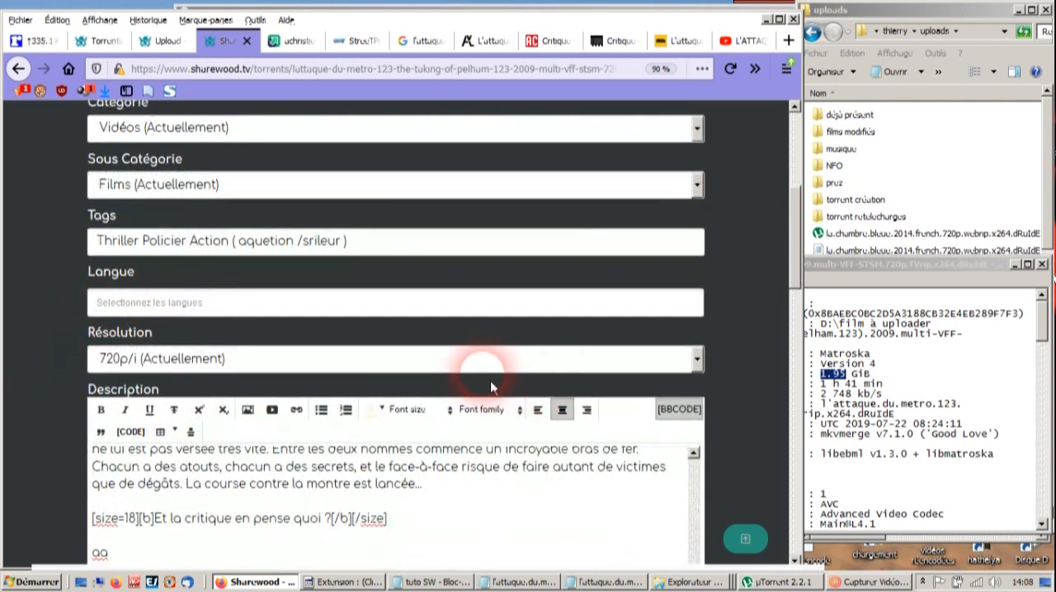
pyautogui.scroll(-6, 750, 337)
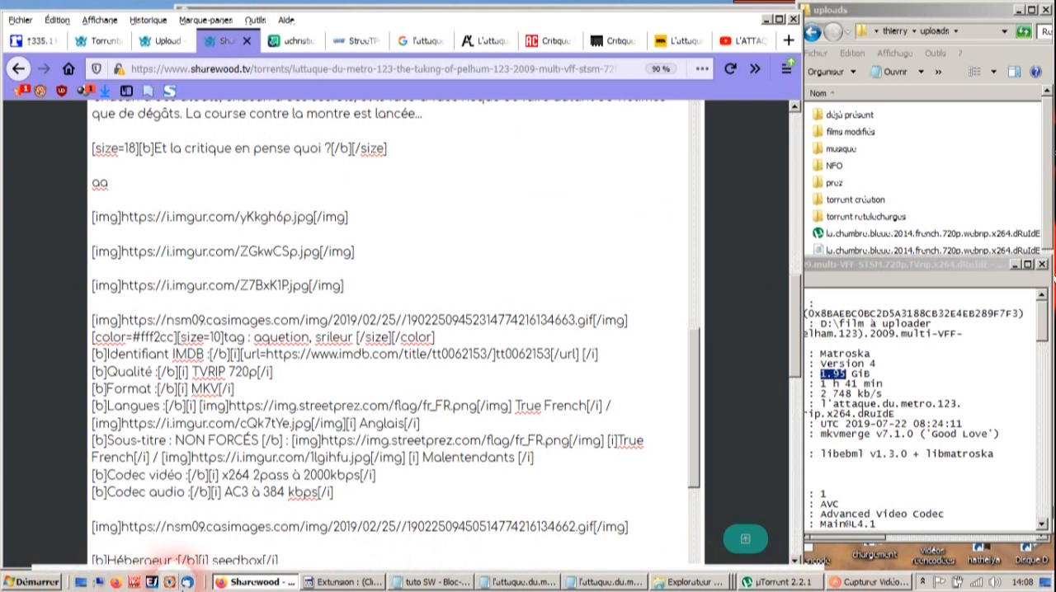
pyautogui.click(188, 581)
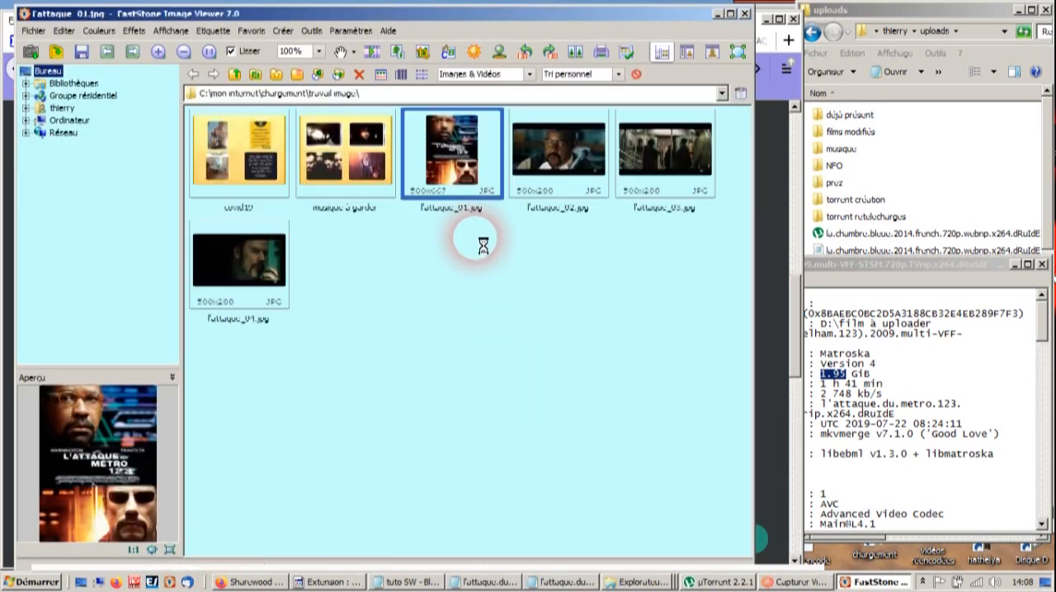
pyautogui.doubleClick(454, 159)
pyautogui.scroll(-1, 432, 235)
pyautogui.scroll(-2, 432, 235)
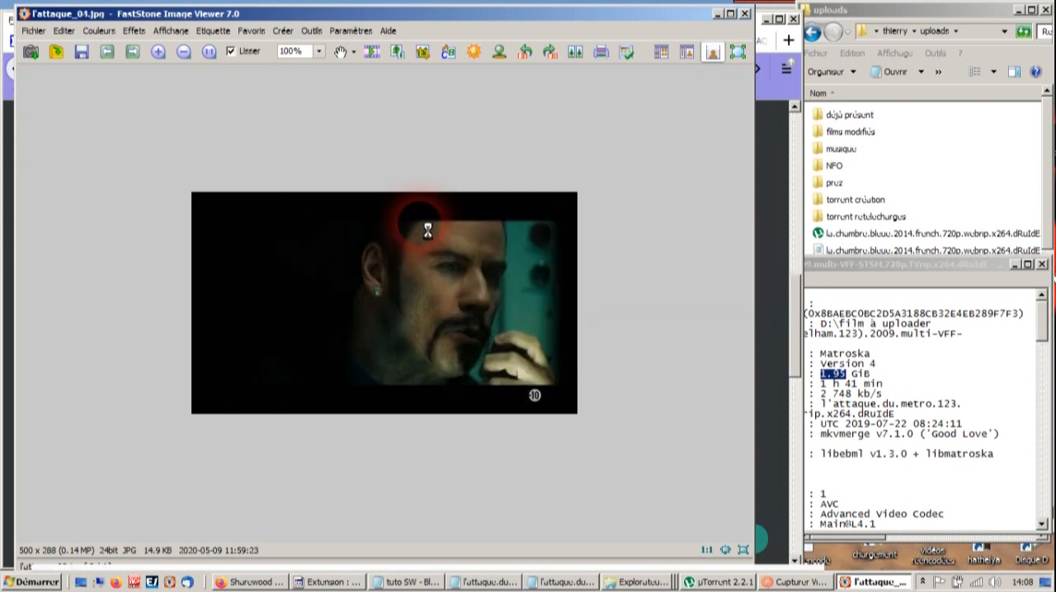
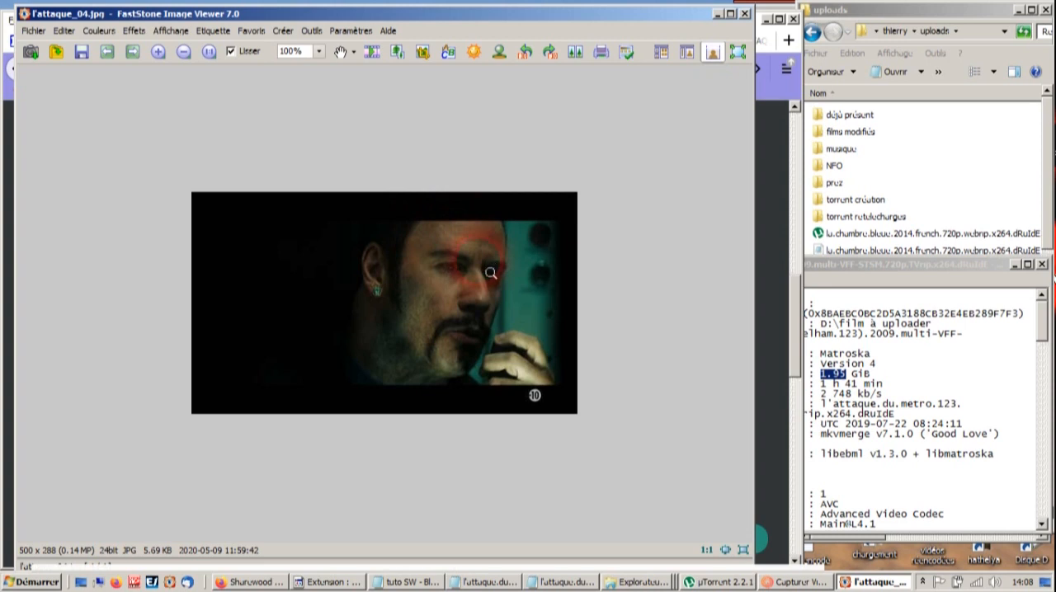
# - Select l'attaque_01.jpg to l'attaque_04.jpg in the thumbnail browser and upload them to the imgur album film YGG : 05
pyautogui.doubleClick(490, 272)
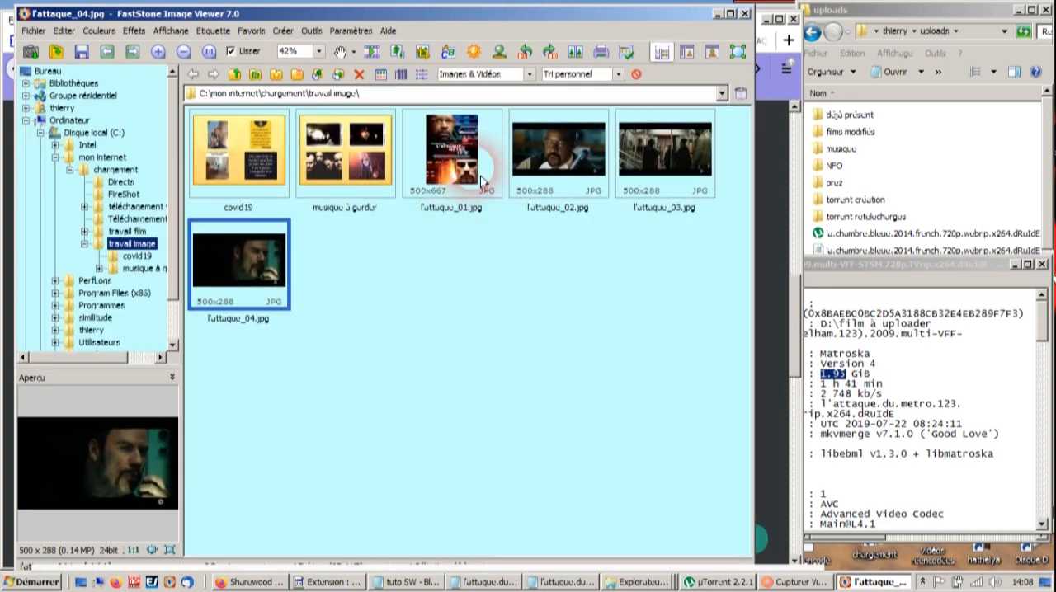
pyautogui.keyDown('shift'); pyautogui.click(446, 169); pyautogui.keyUp('shift')
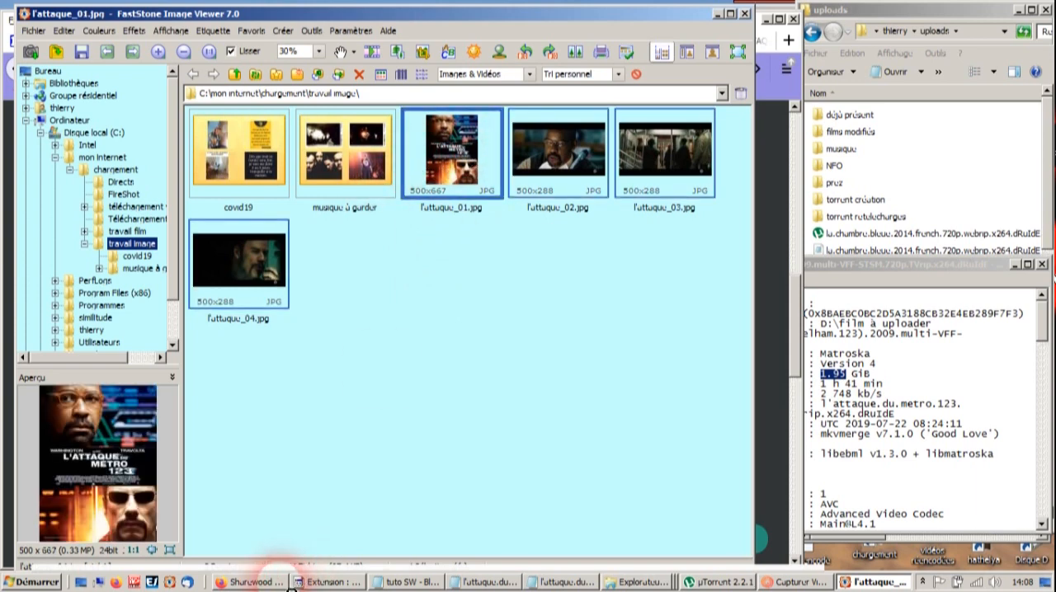
pyautogui.click(276, 580)
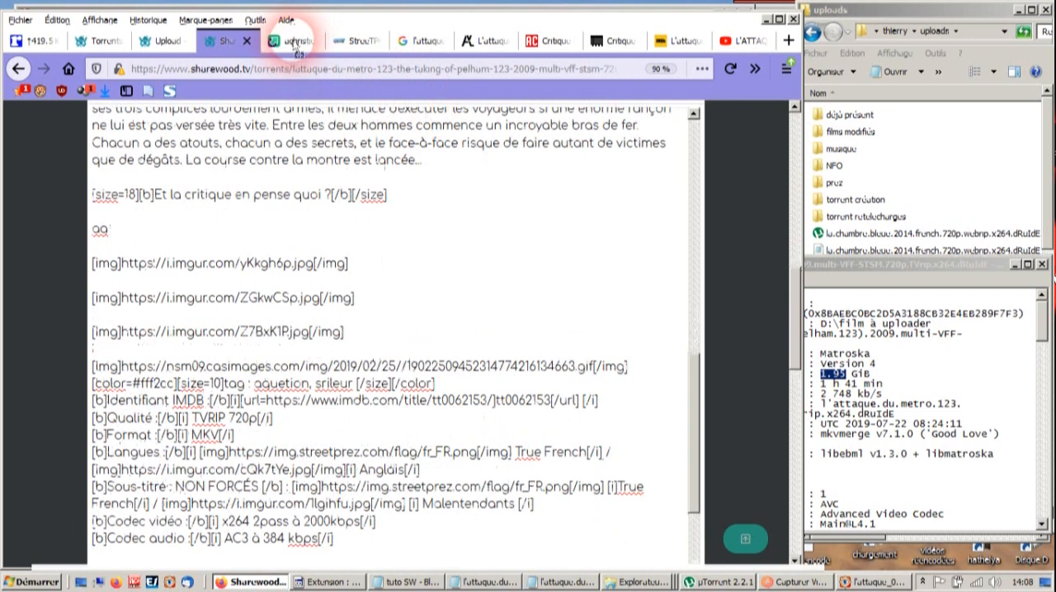
pyautogui.click(290, 40)
pyautogui.moveTo(301, 142); pyautogui.dragTo(310, 323)
pyautogui.moveTo(429, 314); pyautogui.dragTo(428, 314)
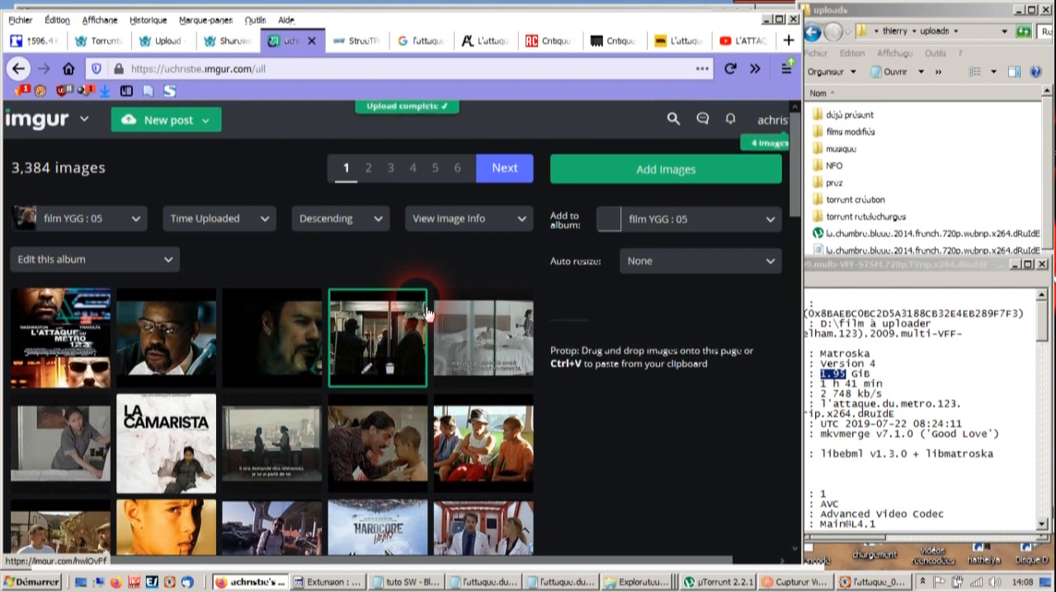
# - Open the poster and the three film screenshots in separate browser tabs, placing the imgur album tab after them
pyautogui.middleClick(69, 337)
pyautogui.middleClick(177, 350)
pyautogui.middleClick(256, 353)
pyautogui.middleClick(365, 352)
pyautogui.moveTo(294, 58); pyautogui.dragTo(552, 49)
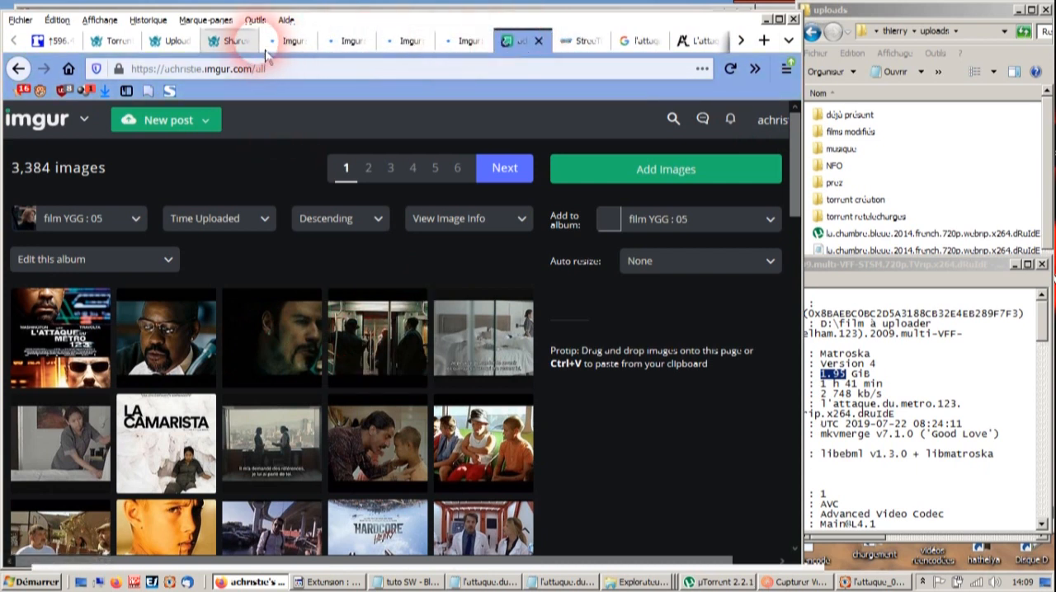
# - Display the L'attaque du métro 123 poster as a standalone image at its direct .jpg address
pyautogui.click(283, 42)
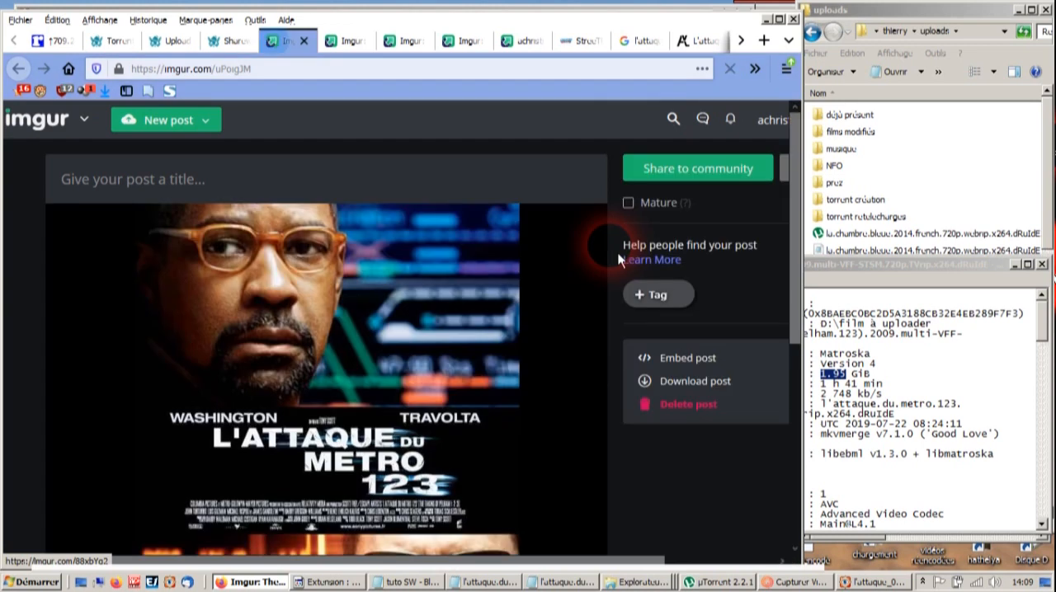
pyautogui.moveTo(403, 469)
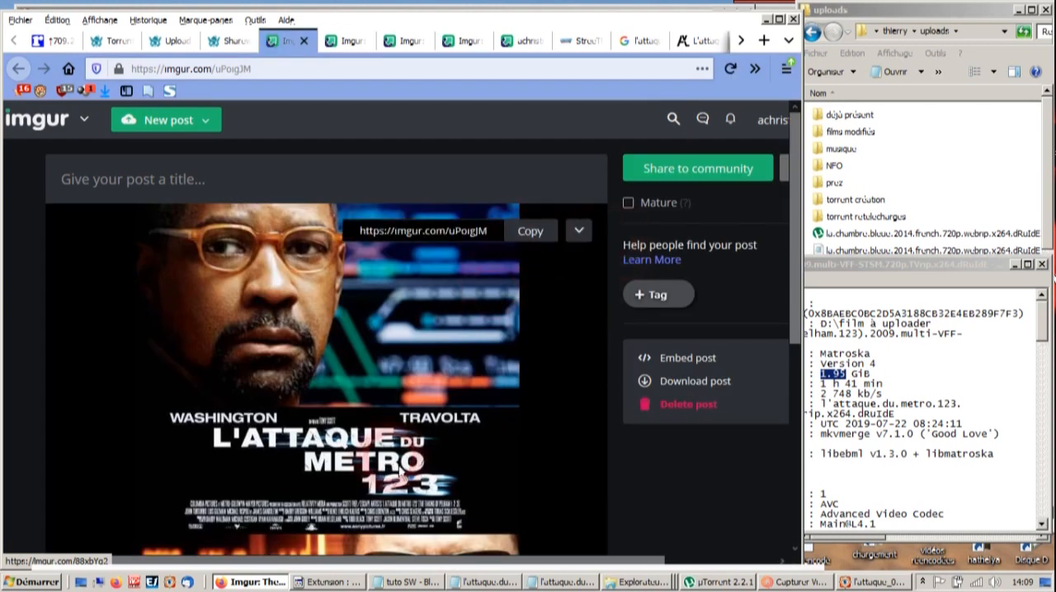
pyautogui.rightClick(406, 374)
pyautogui.click(407, 369)
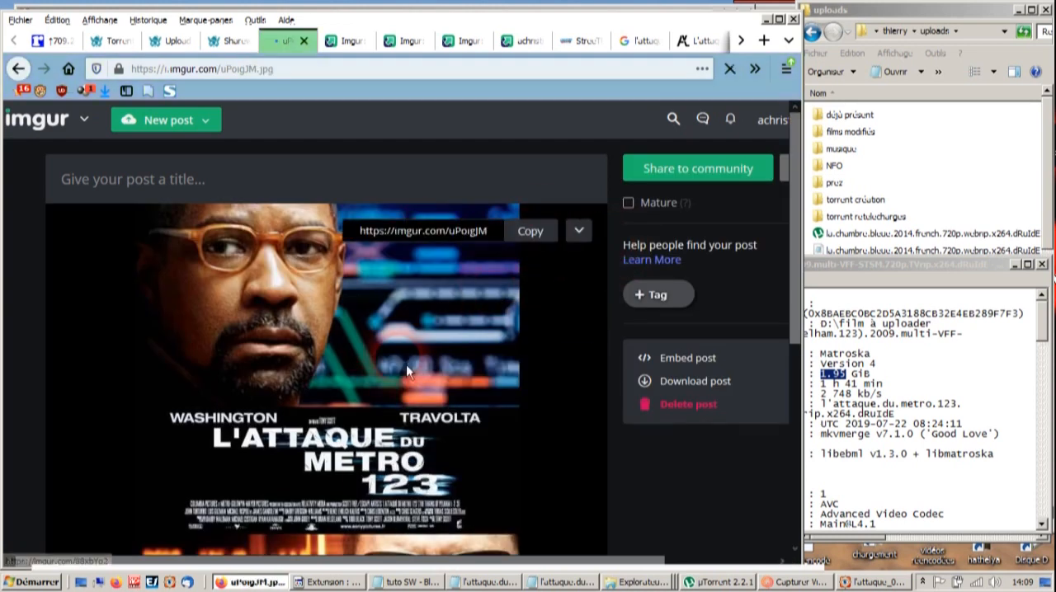
# - Display each of the three film screenshots as a standalone image at its direct .jpg address
pyautogui.hotkey('ctrl', 'Tab')
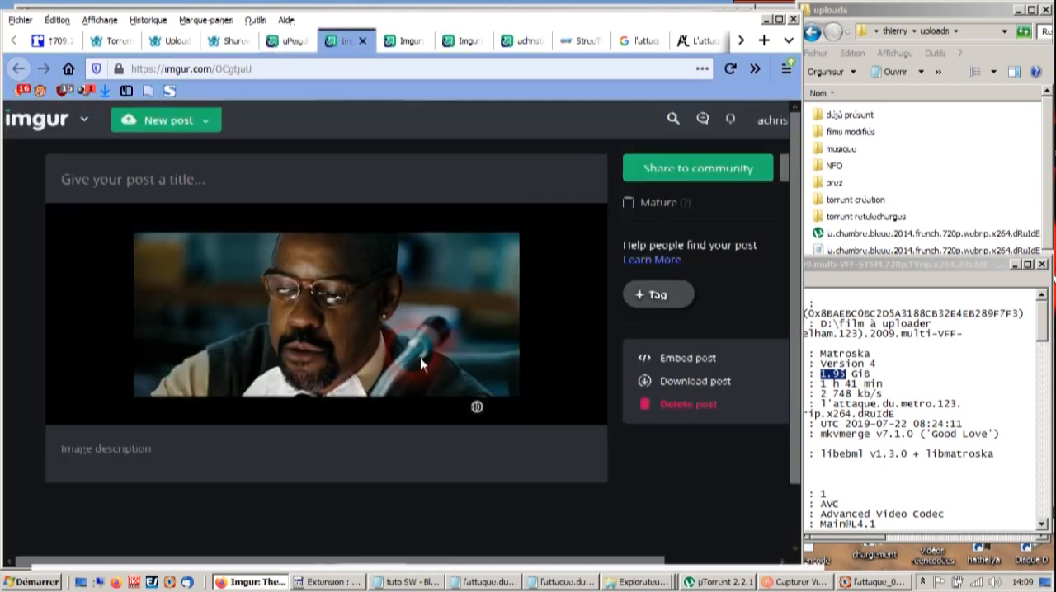
pyautogui.rightClick(466, 331)
pyautogui.click(465, 330)
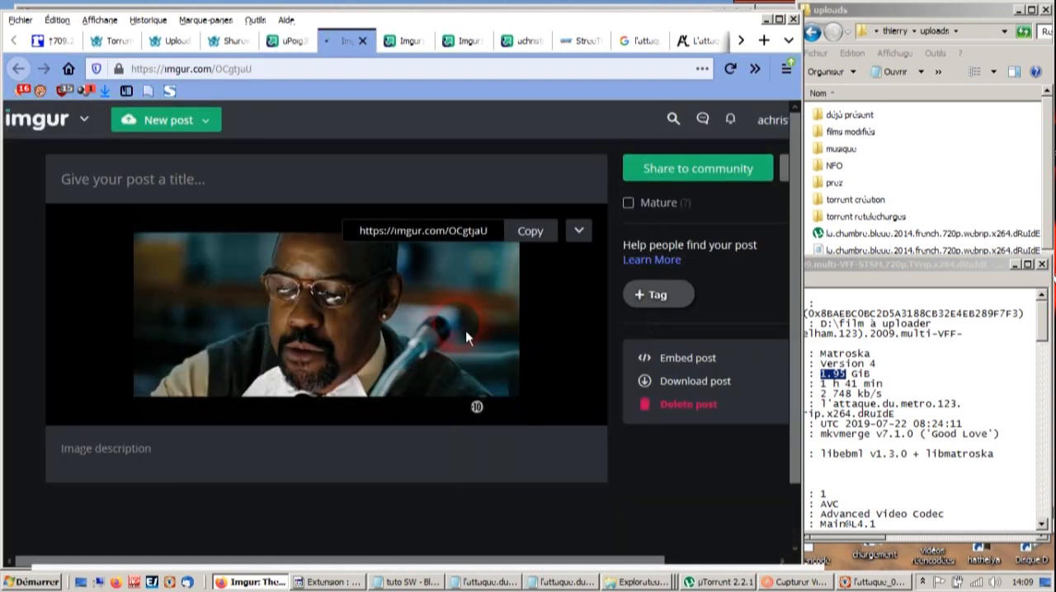
pyautogui.hotkey('ctrl', 'Tab')
pyautogui.rightClick(466, 330)
pyautogui.click(466, 331)
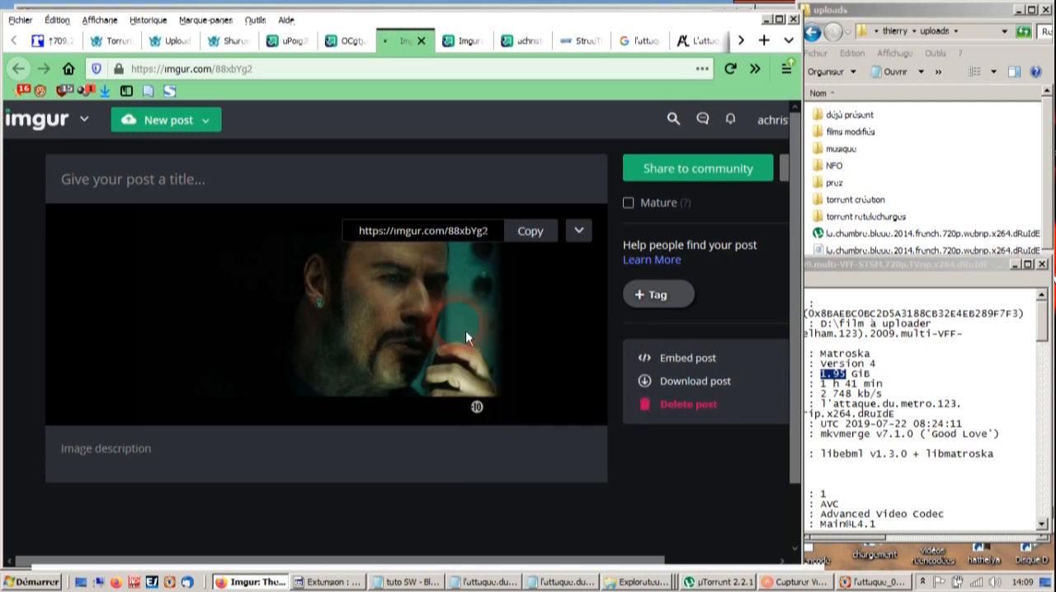
pyautogui.hotkey('ctrl', 'Tab')
pyautogui.rightClick(465, 331)
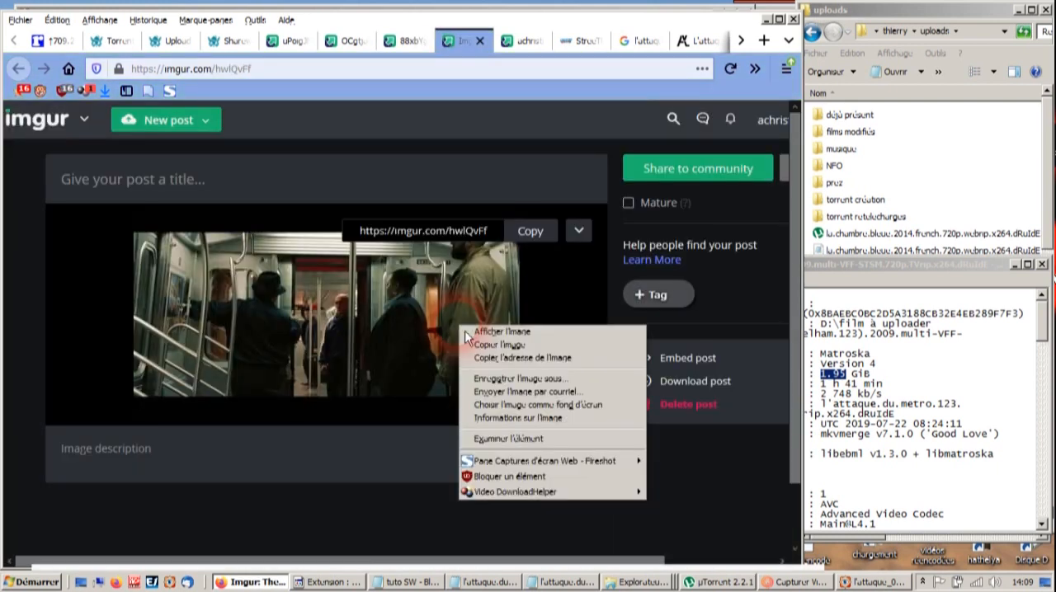
pyautogui.click(465, 331)
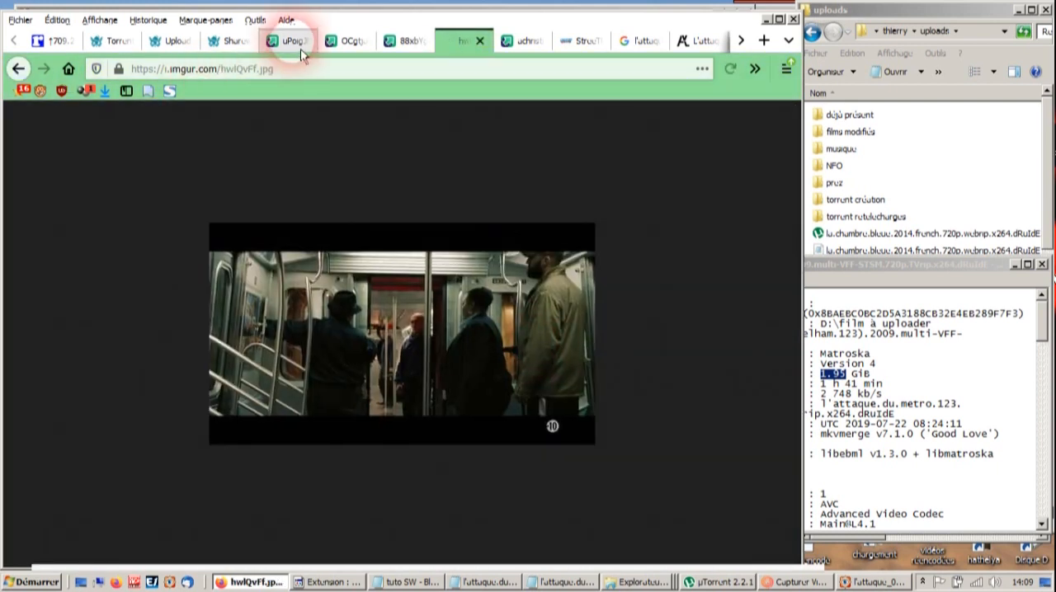
pyautogui.click(300, 50)
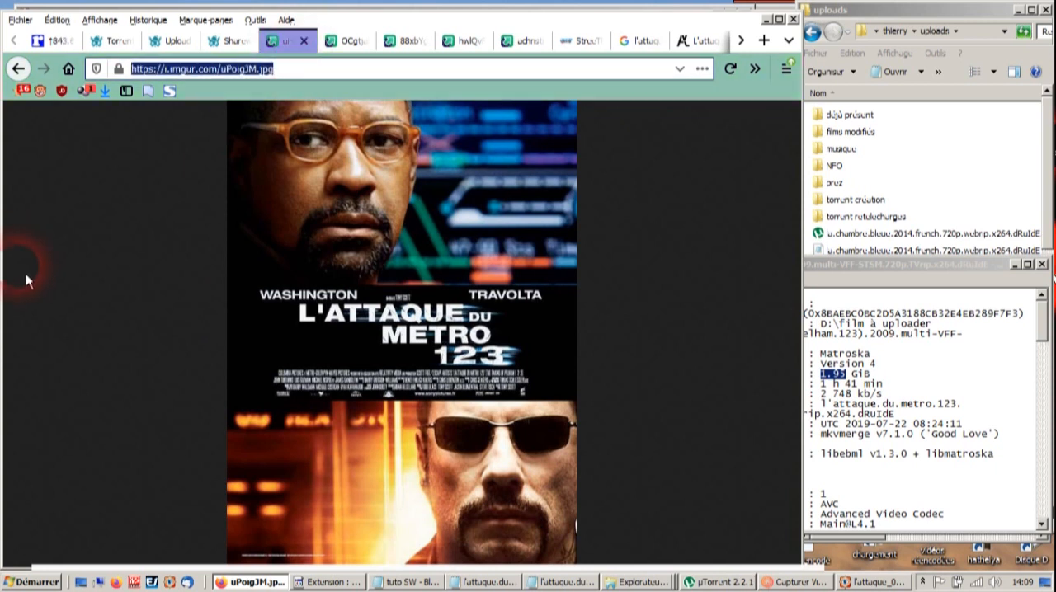
pyautogui.hotkey('ctrl', 'w')
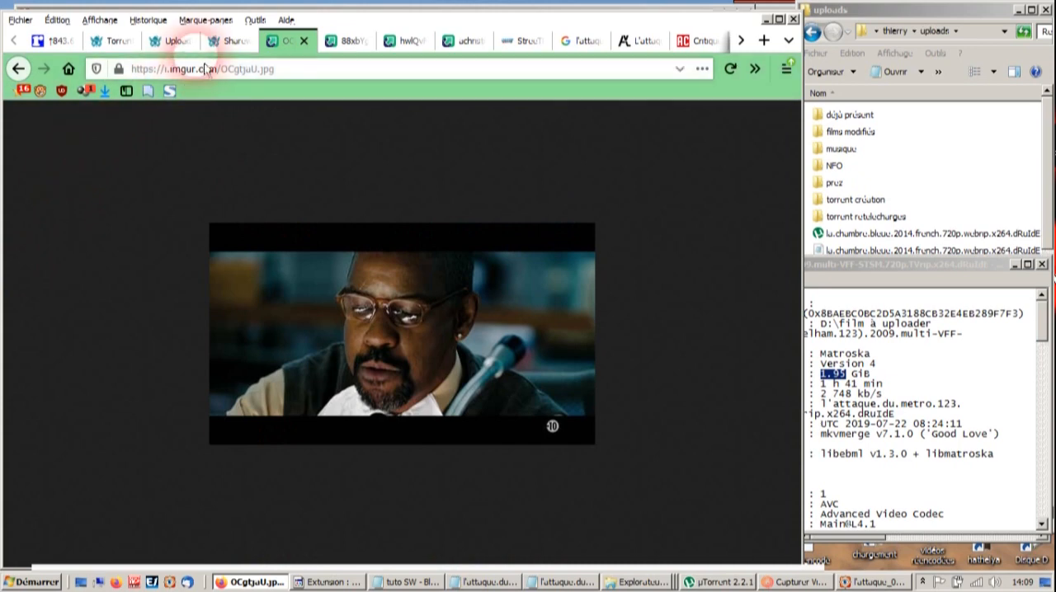
pyautogui.click(224, 42)
pyautogui.moveTo(701, 446); pyautogui.dragTo(691, 118)
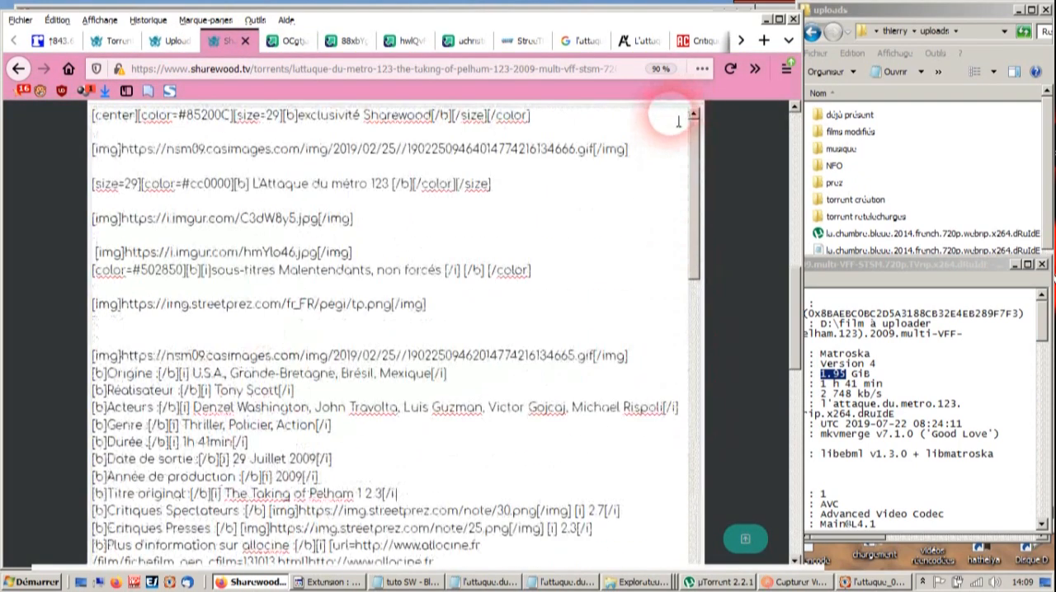
pyautogui.moveTo(122, 219); pyautogui.dragTo(323, 223)
pyautogui.hotkey('ctrl', 'v')
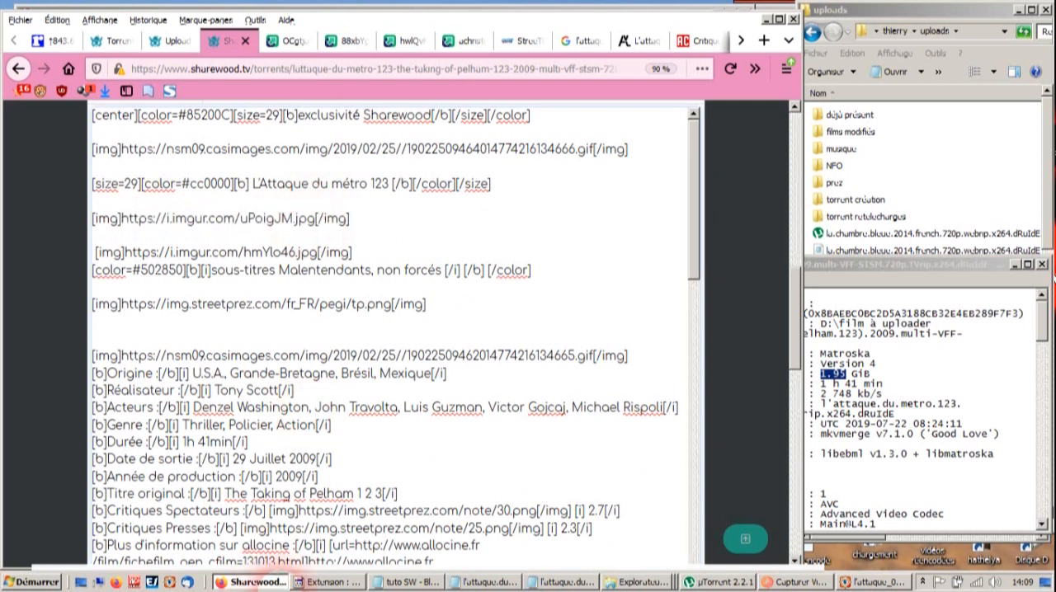
# - Copy the 10 ans image code, pegi/10.png, from the déconseillés clipping in the Clippings manager
pyautogui.moveTo(472, 307); pyautogui.dragTo(54, 329)
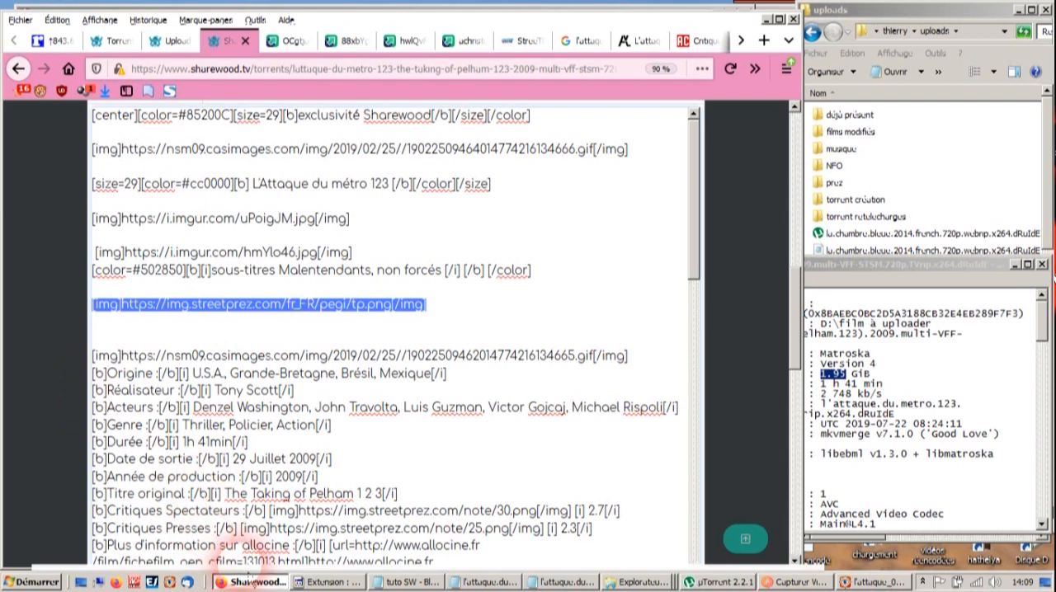
pyautogui.click(330, 583)
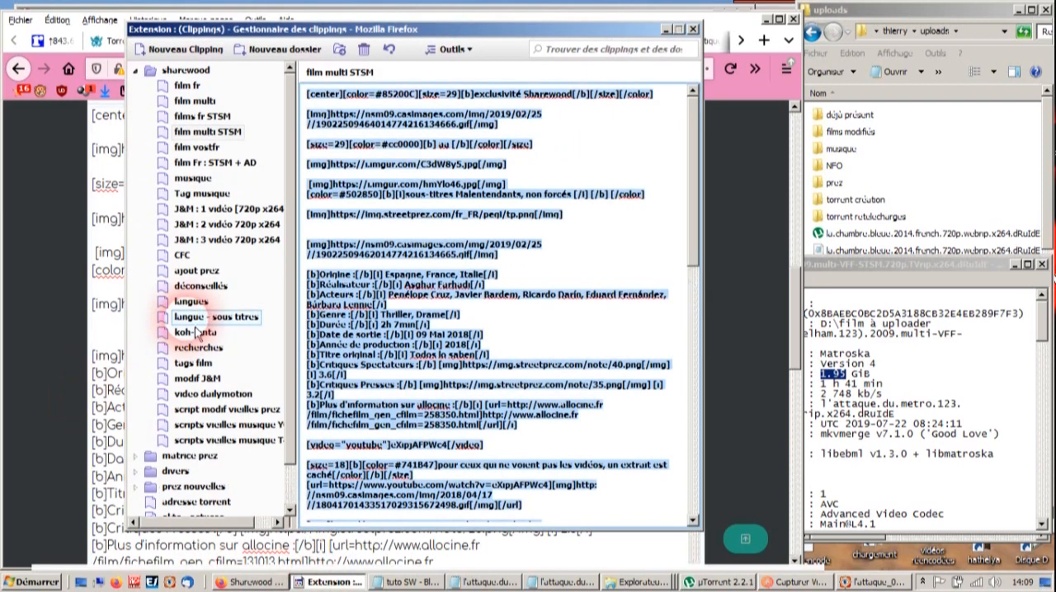
pyautogui.click(201, 285)
pyautogui.click(577, 107)
pyautogui.moveTo(581, 111); pyautogui.dragTo(259, 111)
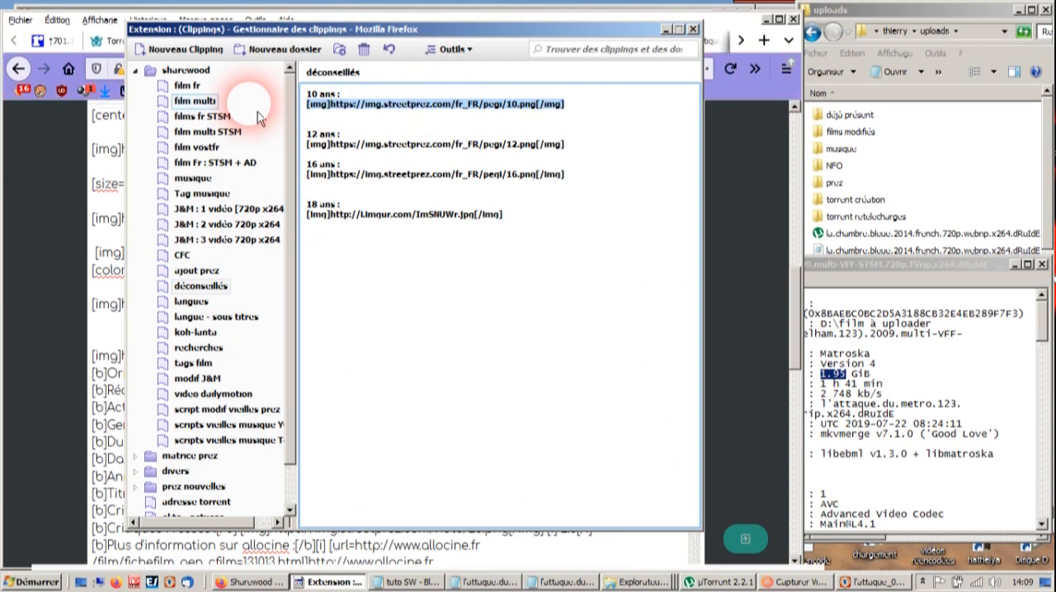
pyautogui.click(49, 181)
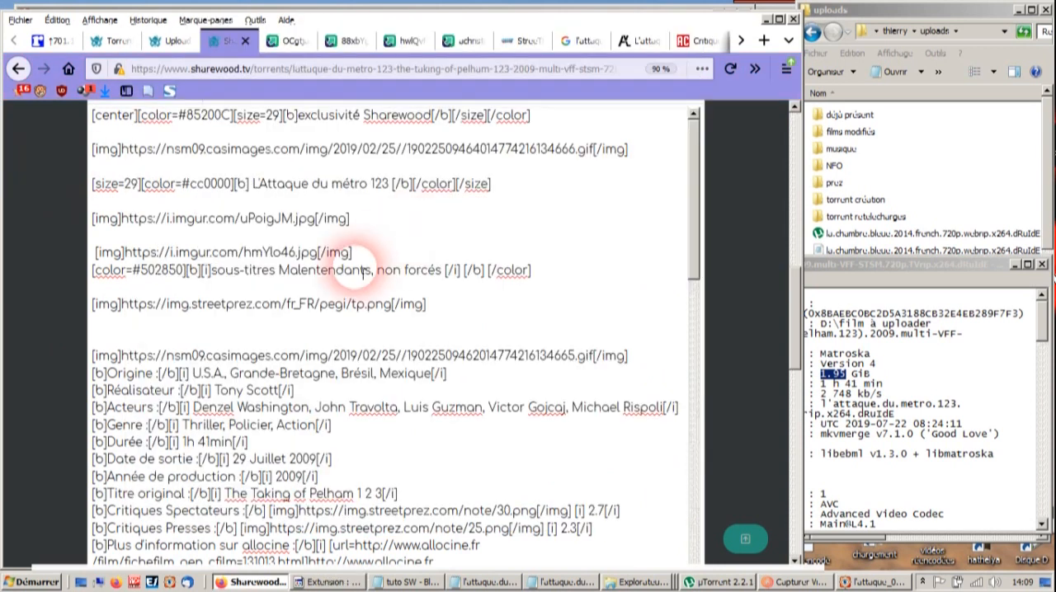
pyautogui.click(350, 305)
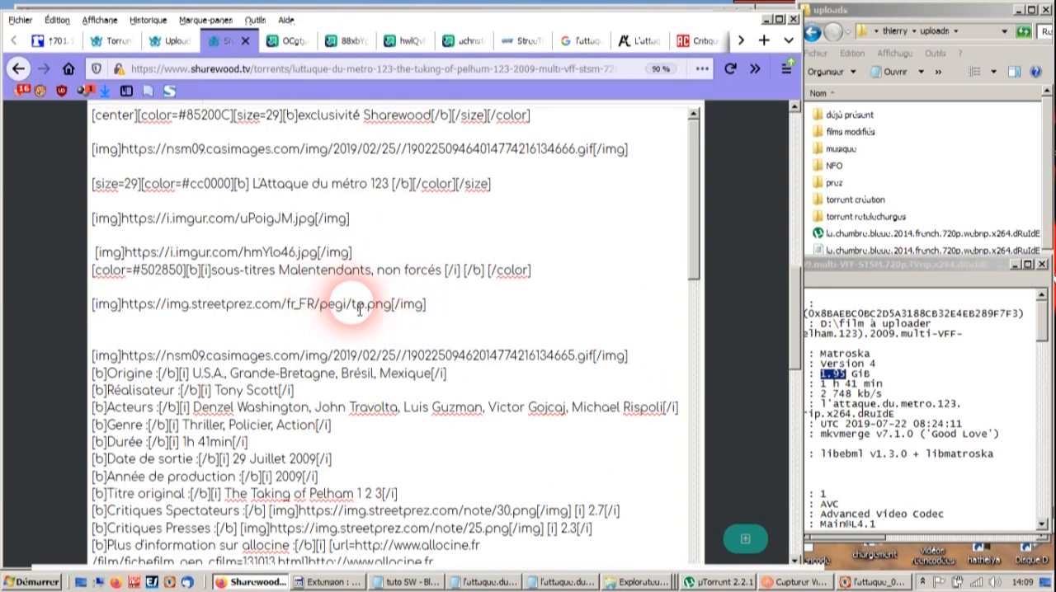
pyautogui.moveTo(467, 302); pyautogui.dragTo(7, 313)
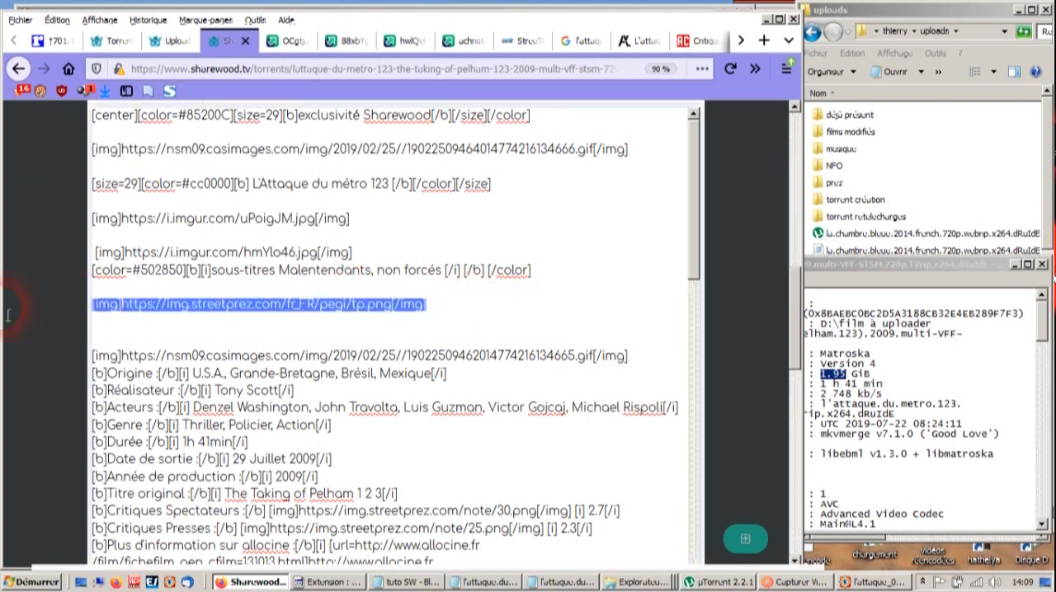
pyautogui.click(210, 347)
pyautogui.scroll(-10, 214, 353)
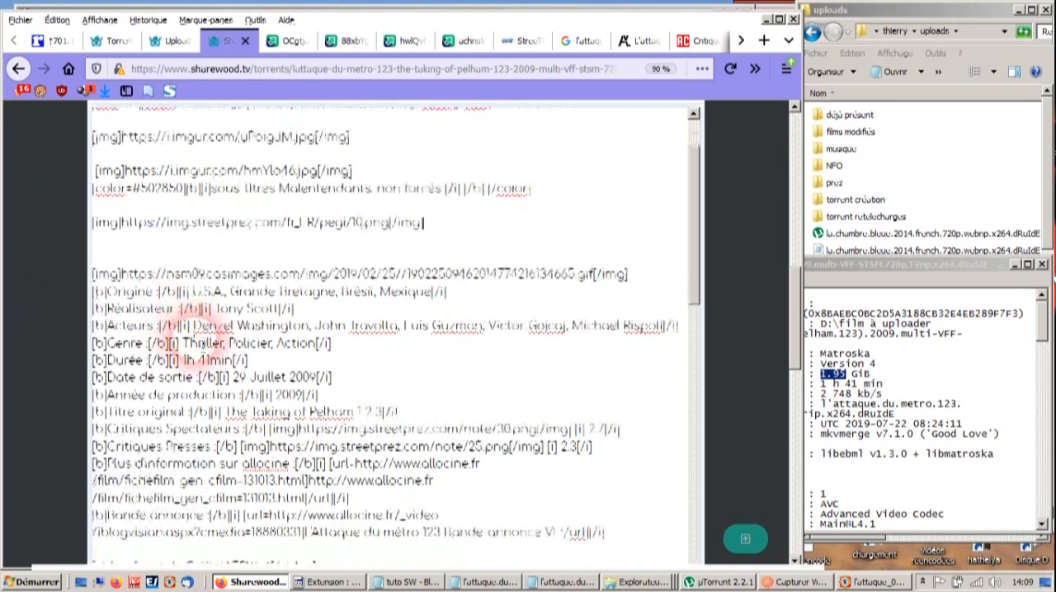
pyautogui.scroll(-2, 215, 354)
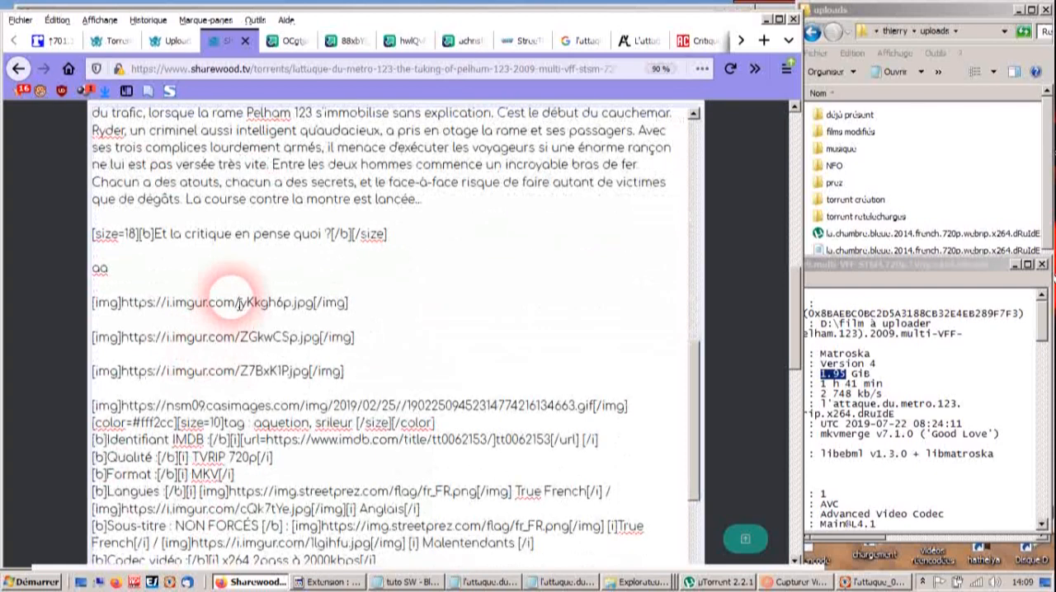
pyautogui.moveTo(330, 372); pyautogui.dragTo(62, 306)
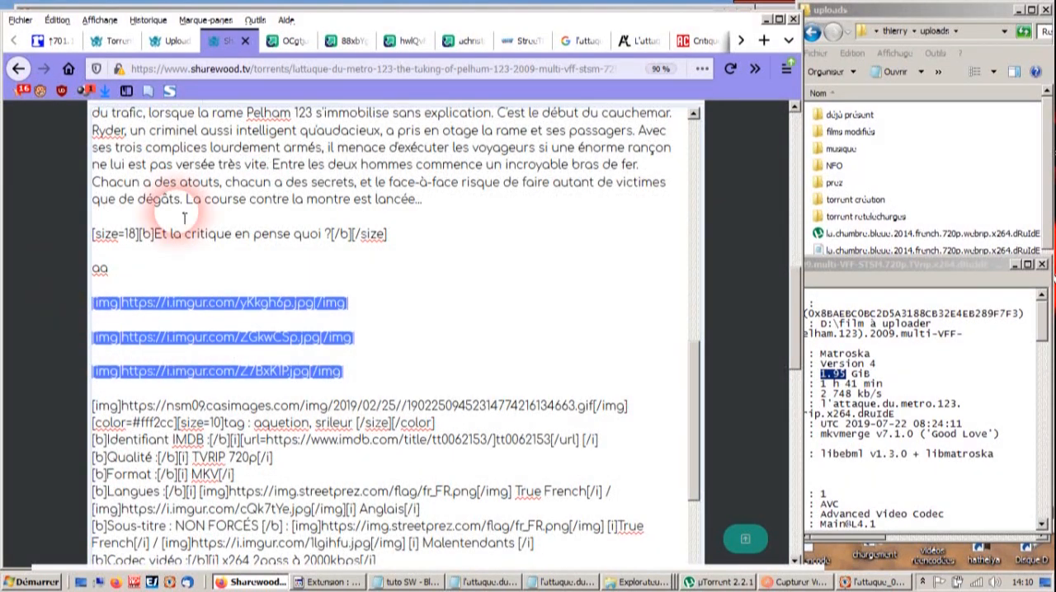
pyautogui.click(297, 43)
pyautogui.click(318, 73)
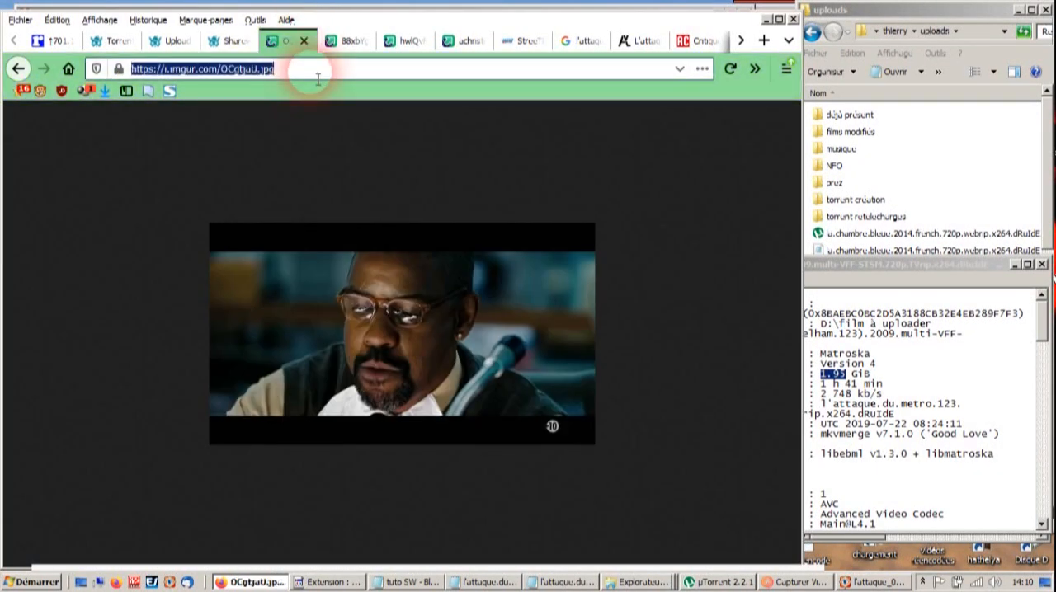
pyautogui.click(227, 40)
pyautogui.click(134, 320)
pyautogui.moveTo(122, 303); pyautogui.dragTo(317, 310)
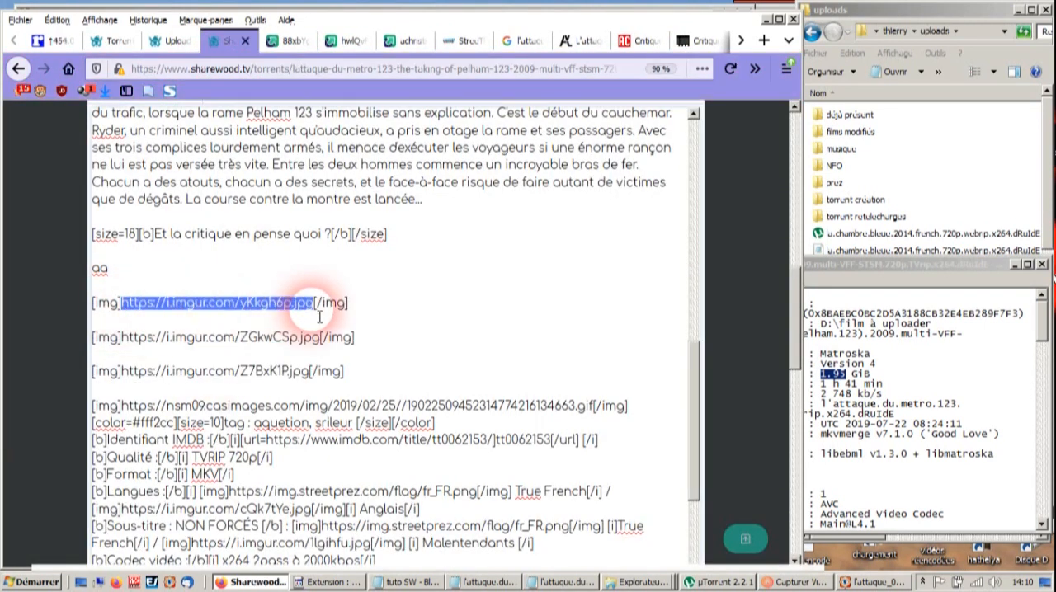
pyautogui.write('https://i.imgur.com/OCgIpU.jpg')
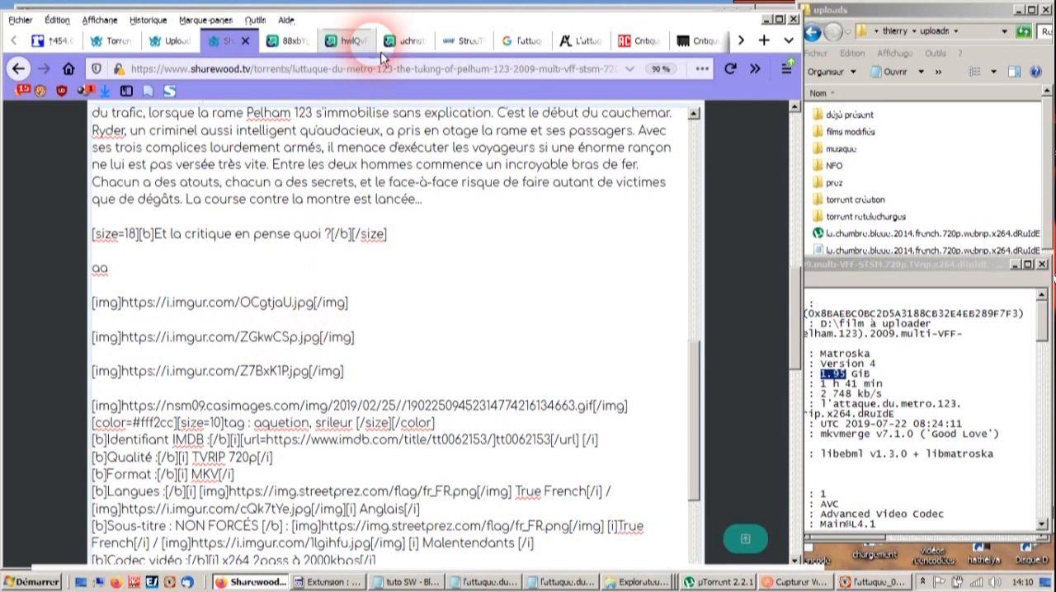
pyautogui.click(288, 41)
pyautogui.click(303, 71)
pyautogui.hotkey('ctrl', 'c')
pyautogui.click(304, 40)
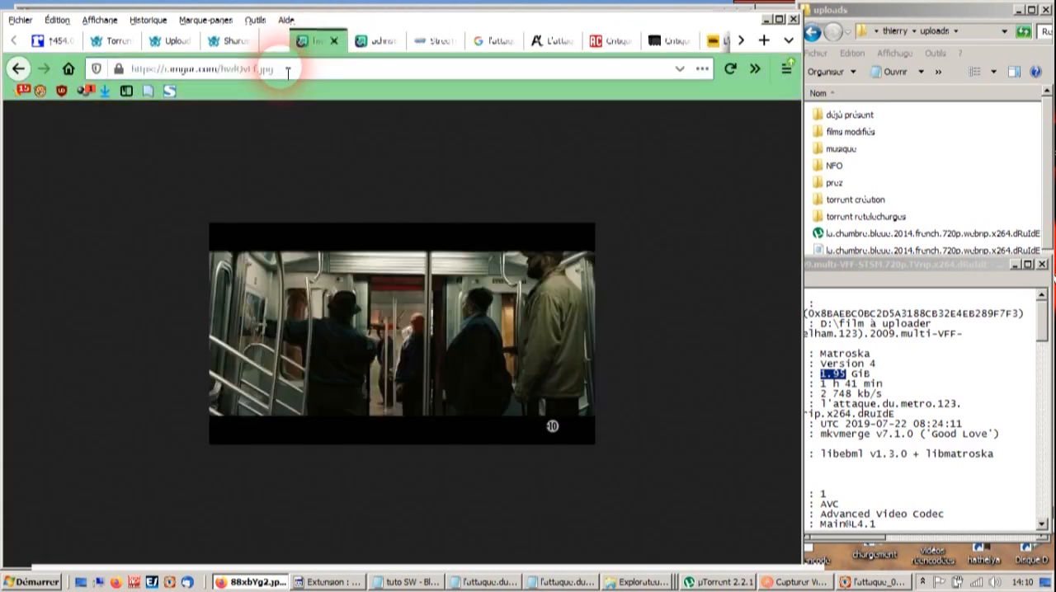
pyautogui.click(227, 41)
pyautogui.click(136, 350)
pyautogui.moveTo(121, 339); pyautogui.dragTo(310, 339)
pyautogui.hotkey('ctrl', 'v')
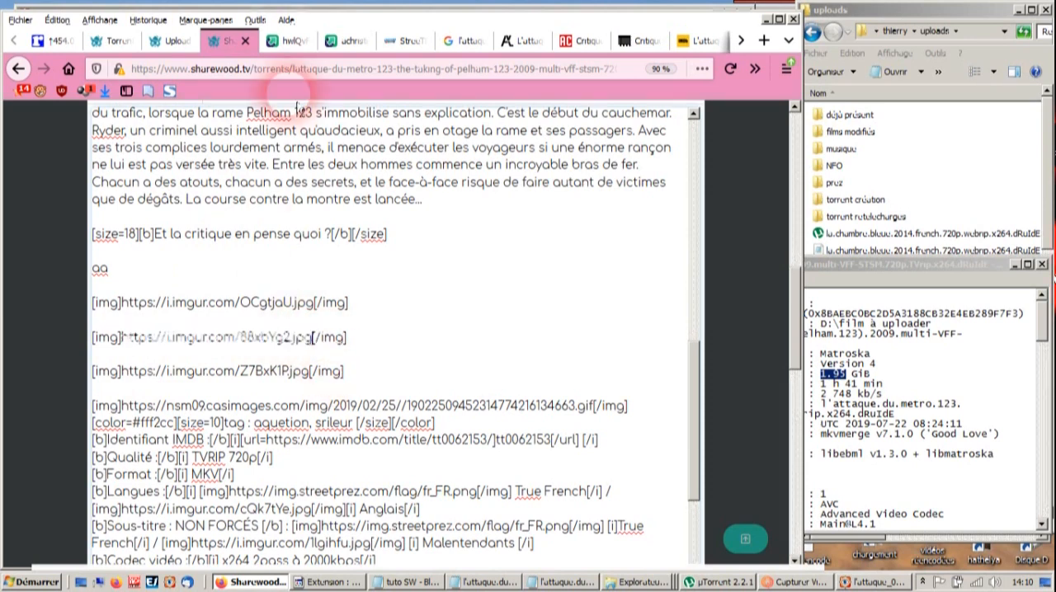
pyautogui.click(289, 41)
pyautogui.click(288, 69)
pyautogui.hotkey('ctrl', 'c')
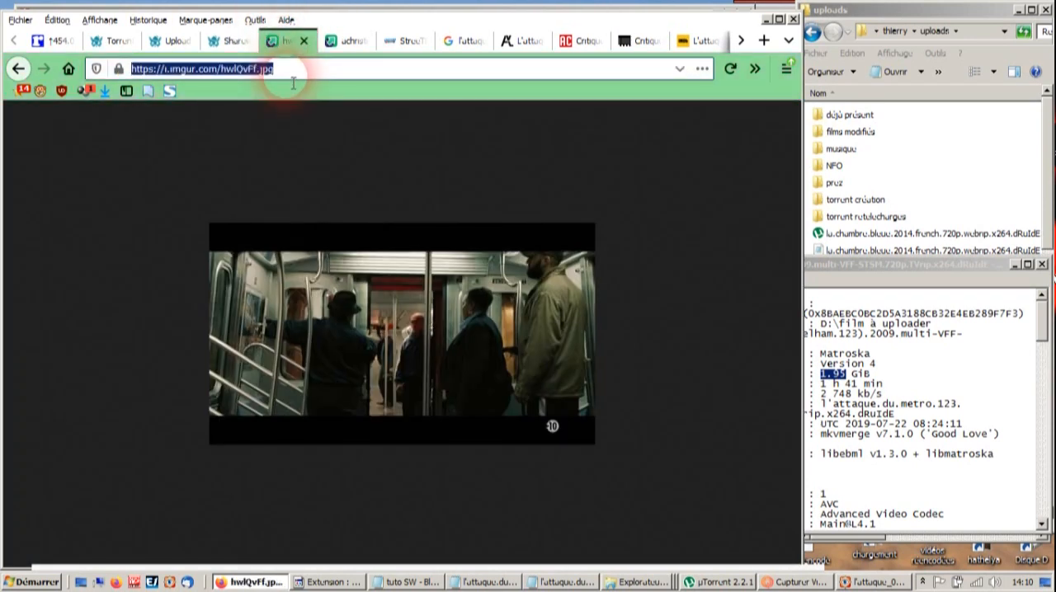
pyautogui.click(303, 40)
pyautogui.click(235, 41)
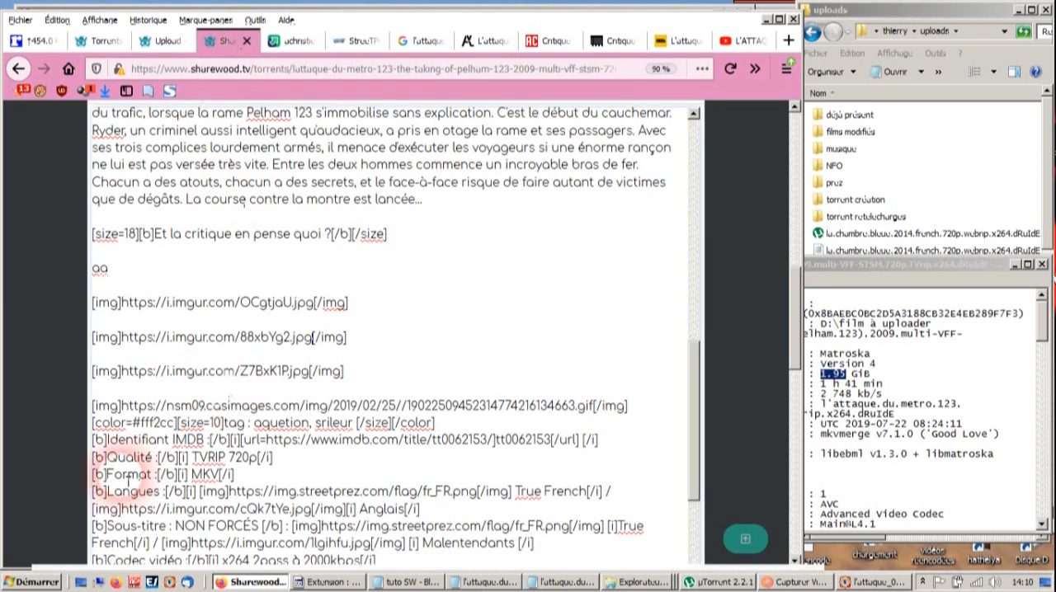
pyautogui.moveTo(137, 375); pyautogui.dragTo(312, 378)
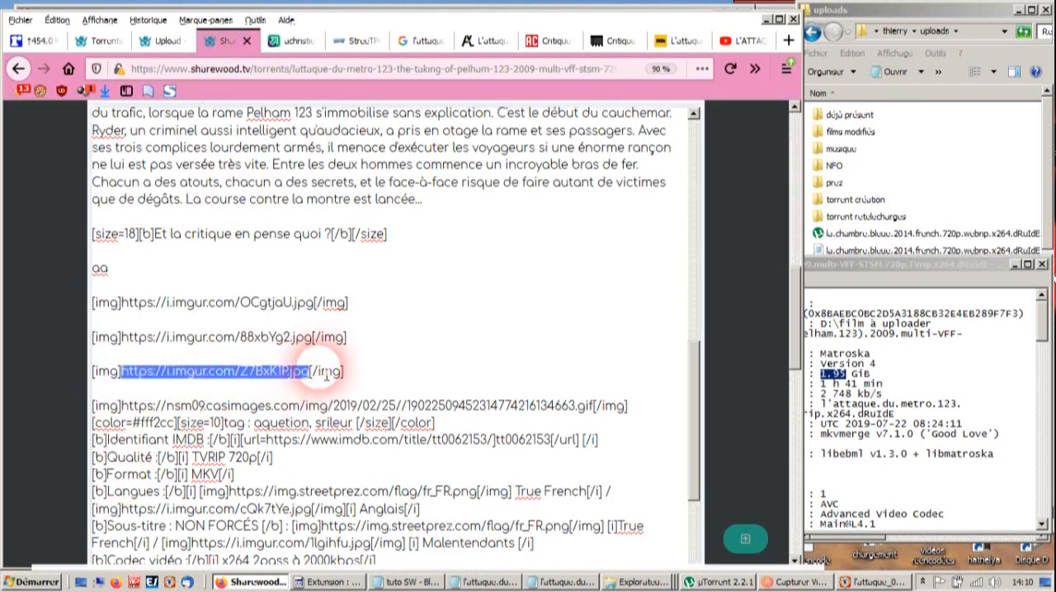
pyautogui.hotkey('ctrl', 'v')
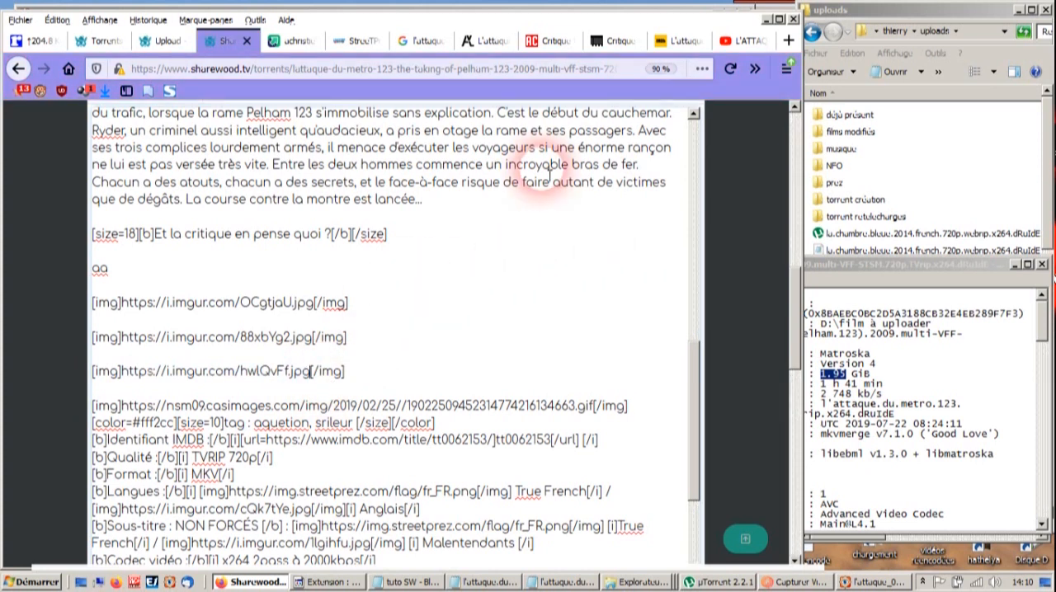
# - Replace the YouTube video ID in the description's video tag and trailer link with L_7nulwnzrw, copied from the trailer page's address
pyautogui.click(747, 40)
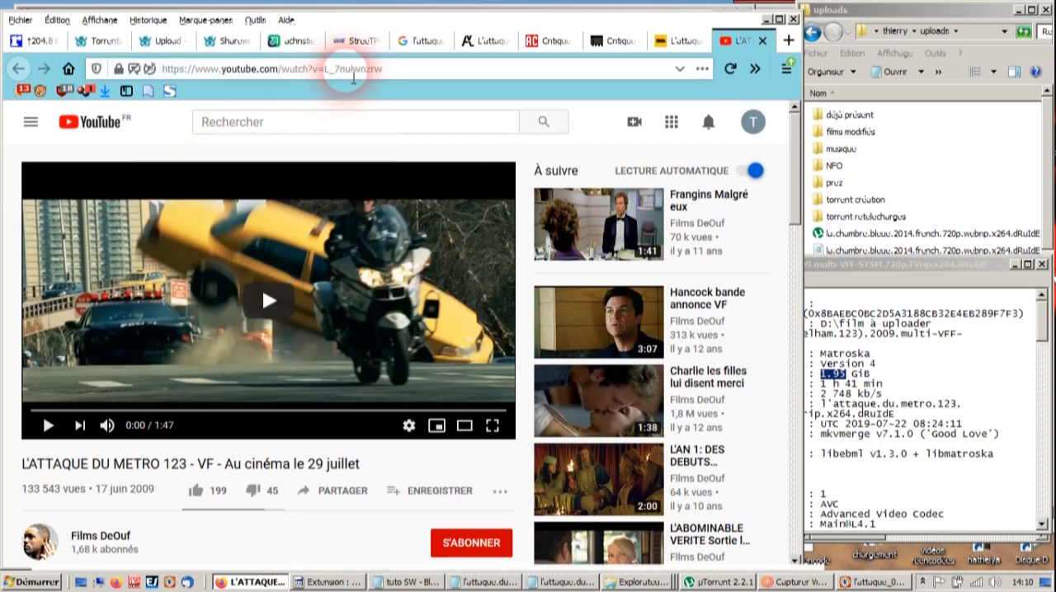
pyautogui.moveTo(328, 71); pyautogui.dragTo(462, 72)
pyautogui.hotkey('ctrl', 'c')
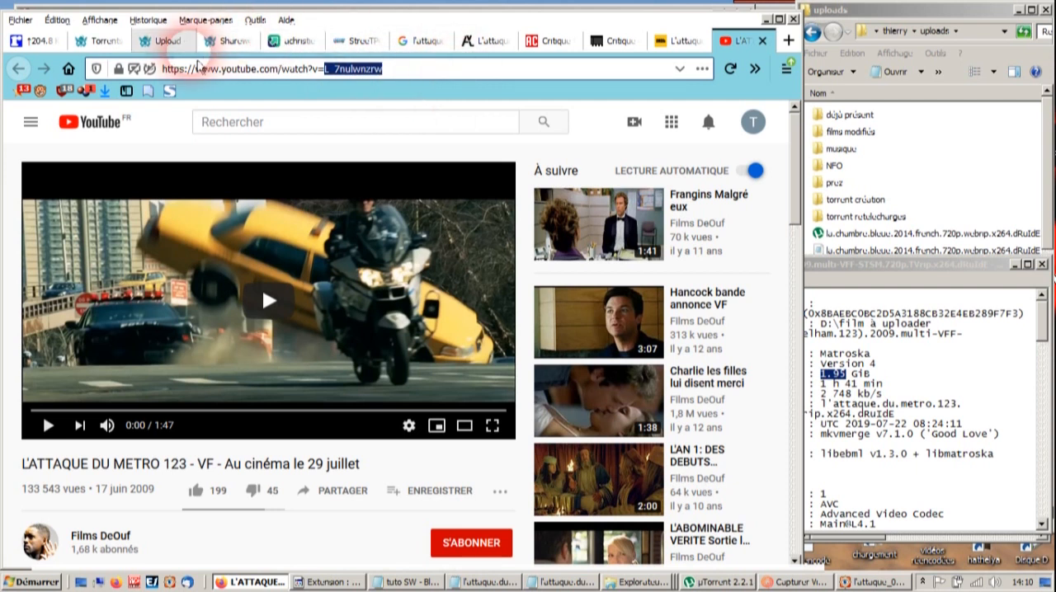
pyautogui.click(224, 41)
pyautogui.scroll(1, 661, 347)
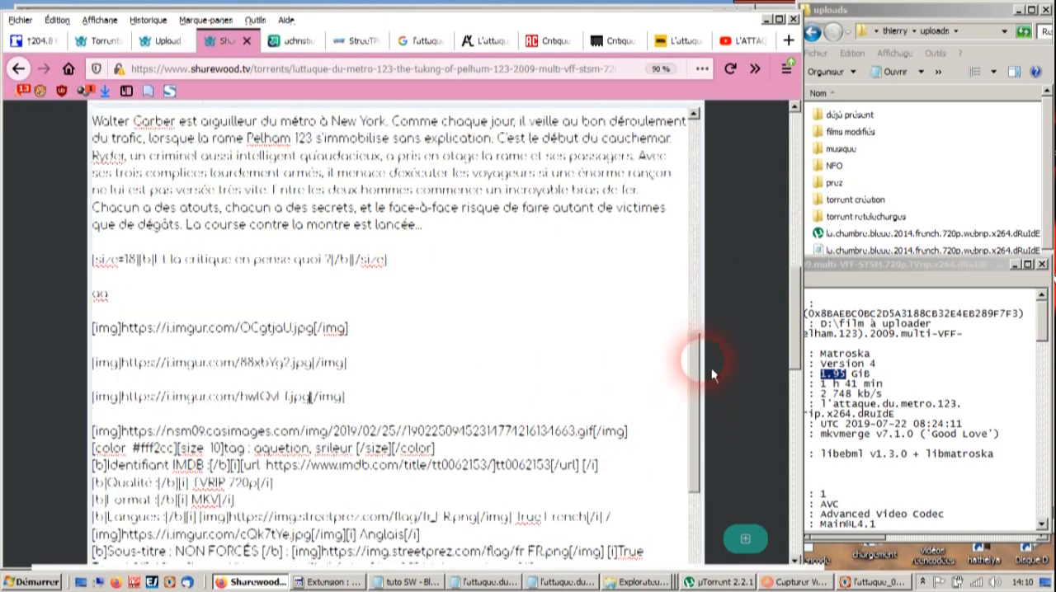
pyautogui.scroll(-10, 632, 272)
pyautogui.scroll(-6, 313, 308)
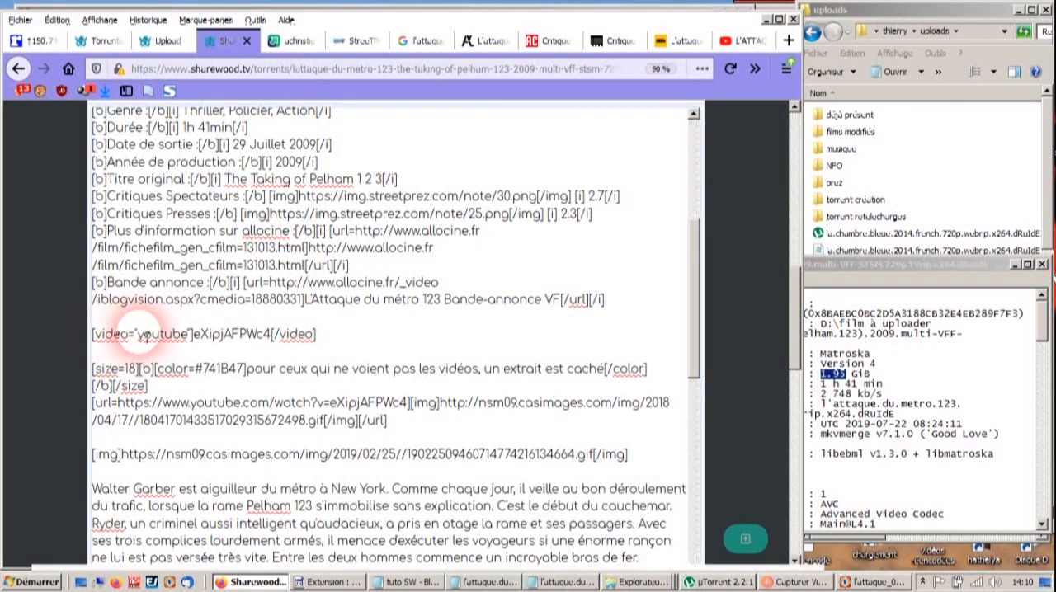
pyautogui.moveTo(207, 340); pyautogui.dragTo(265, 341)
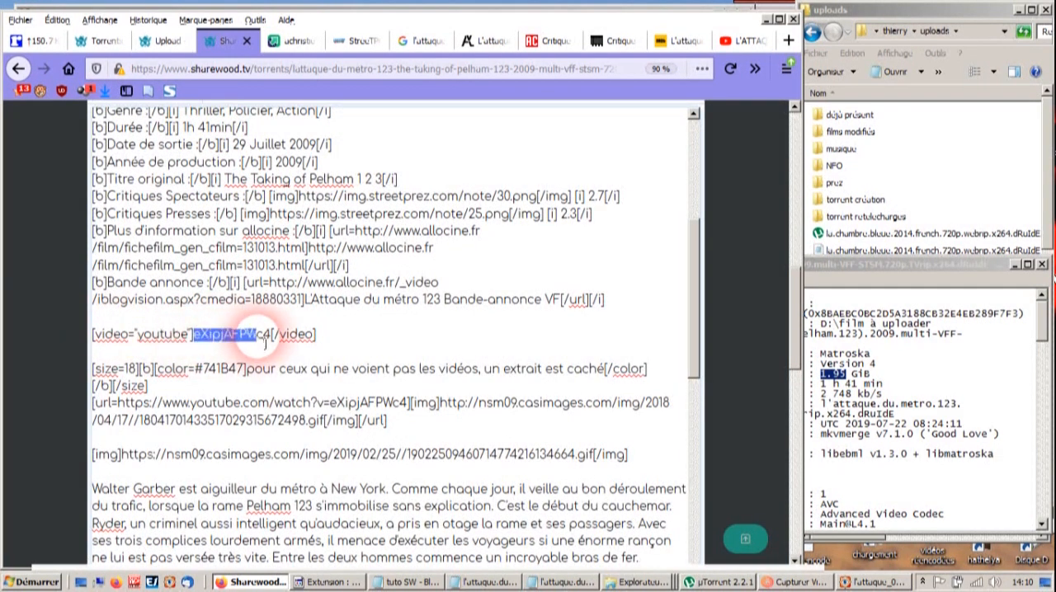
pyautogui.hotkey('ctrl', 'v')
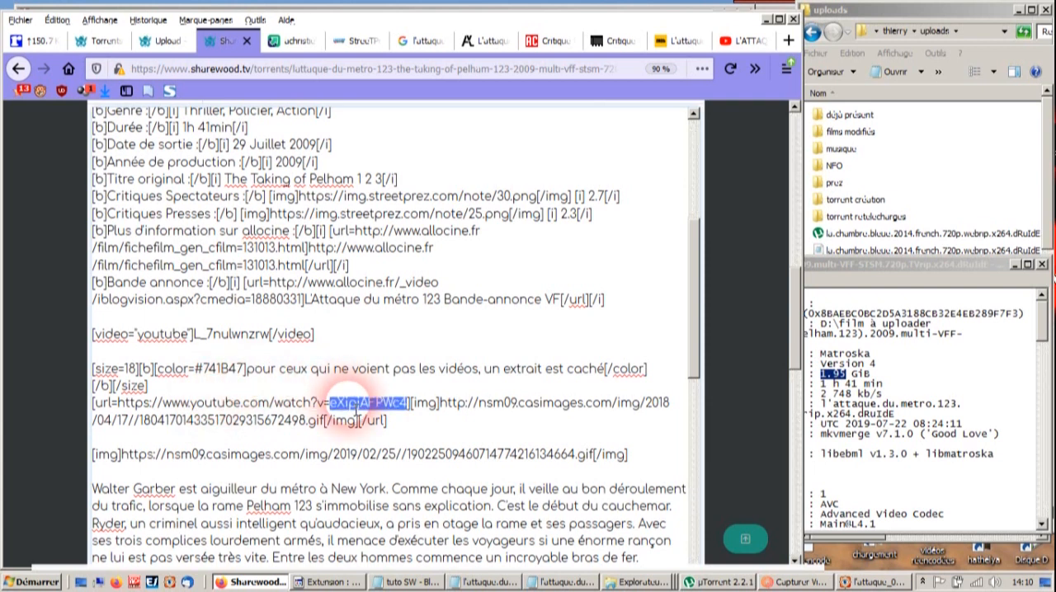
pyautogui.hotkey('ctrl', 'v')
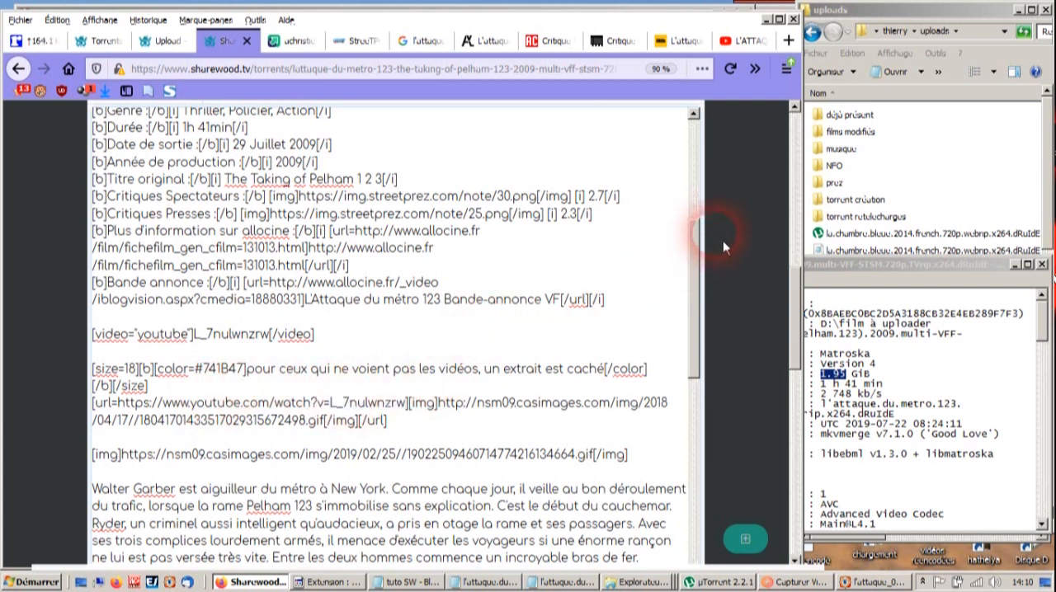
# - Preview the rendered description and check the poster, age rating, film data, trailer, synopsis, screenshots, upload and download sections
pyautogui.scroll(3, 766, 331)
pyautogui.click(690, 224)
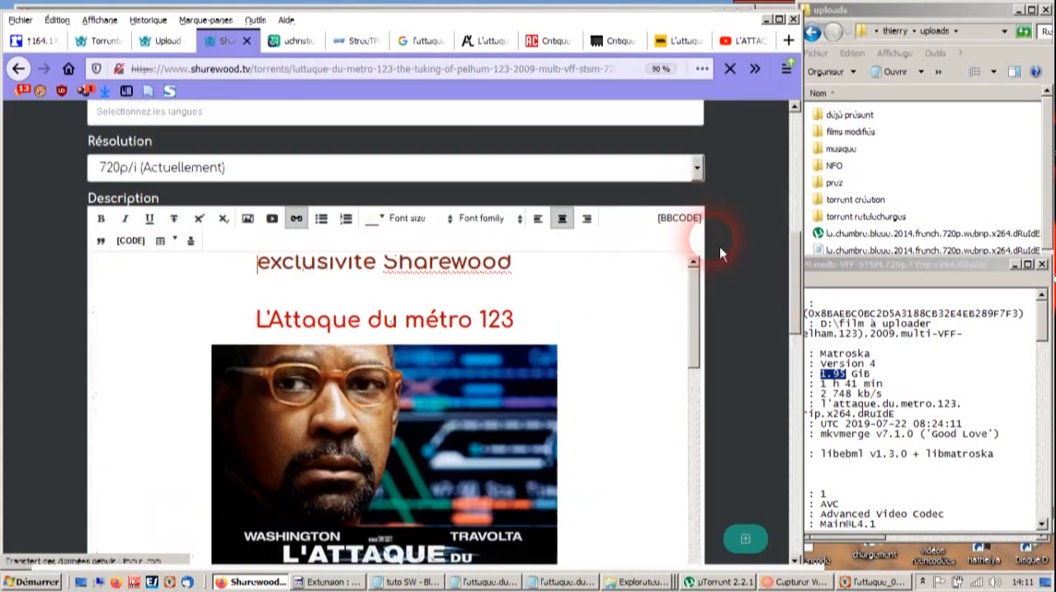
pyautogui.scroll(-4, 731, 253)
pyautogui.scroll(-8, 581, 269)
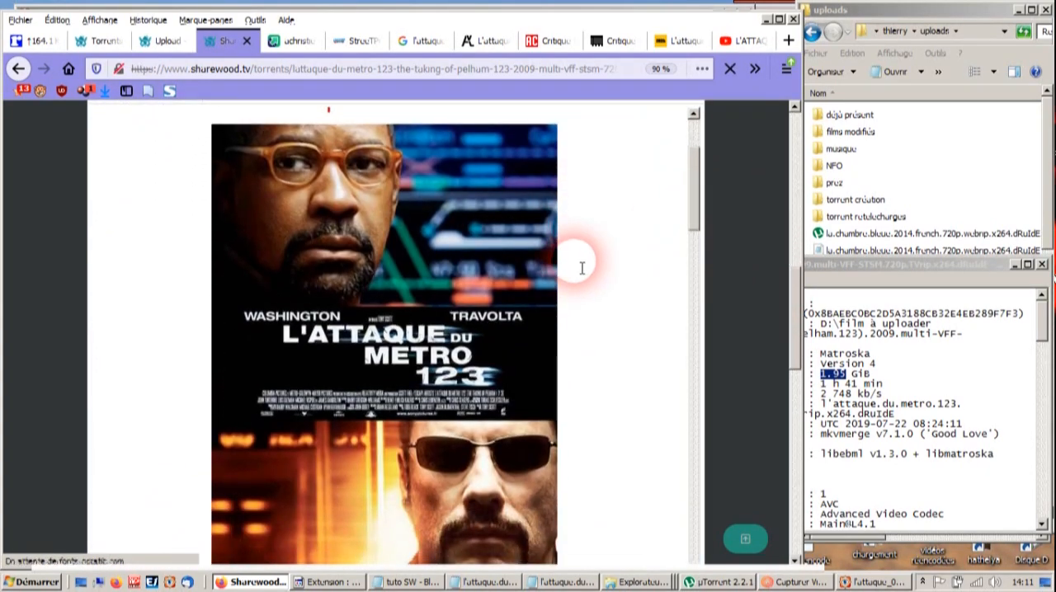
pyautogui.scroll(3, 582, 269)
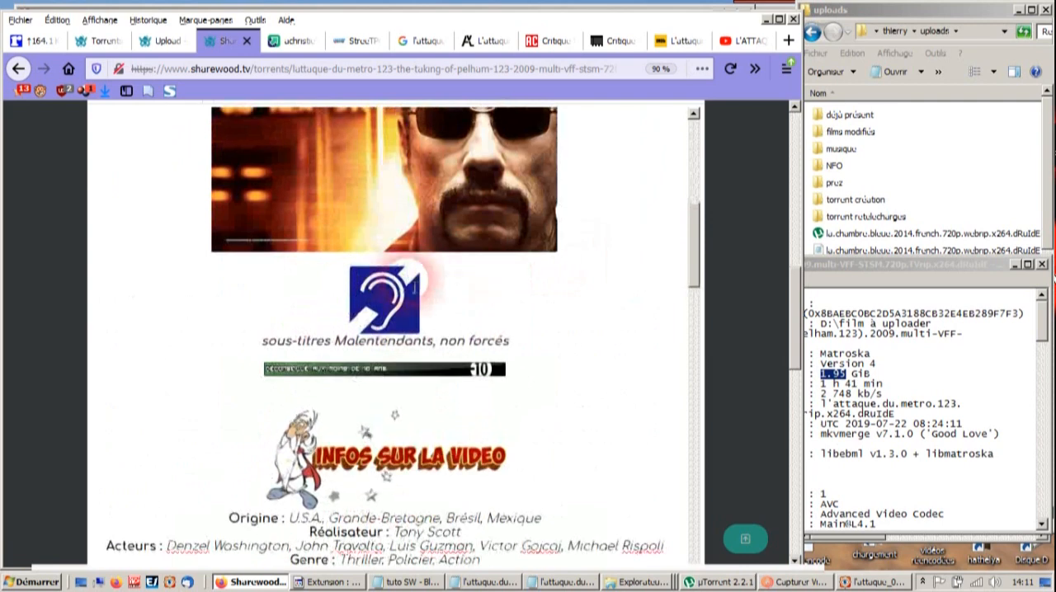
pyautogui.scroll(-3, 598, 318)
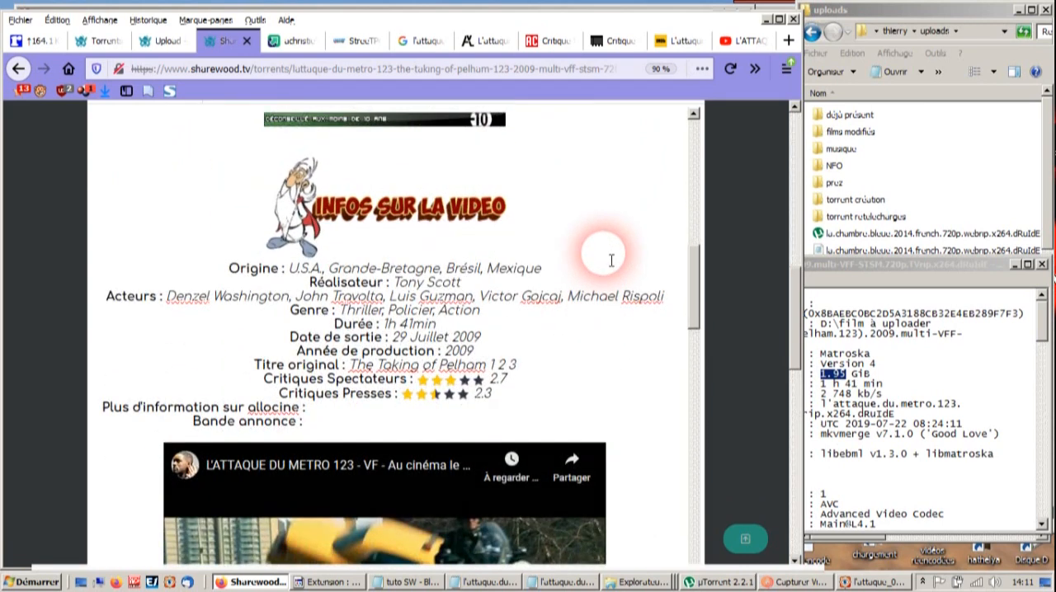
pyautogui.scroll(-6, 613, 293)
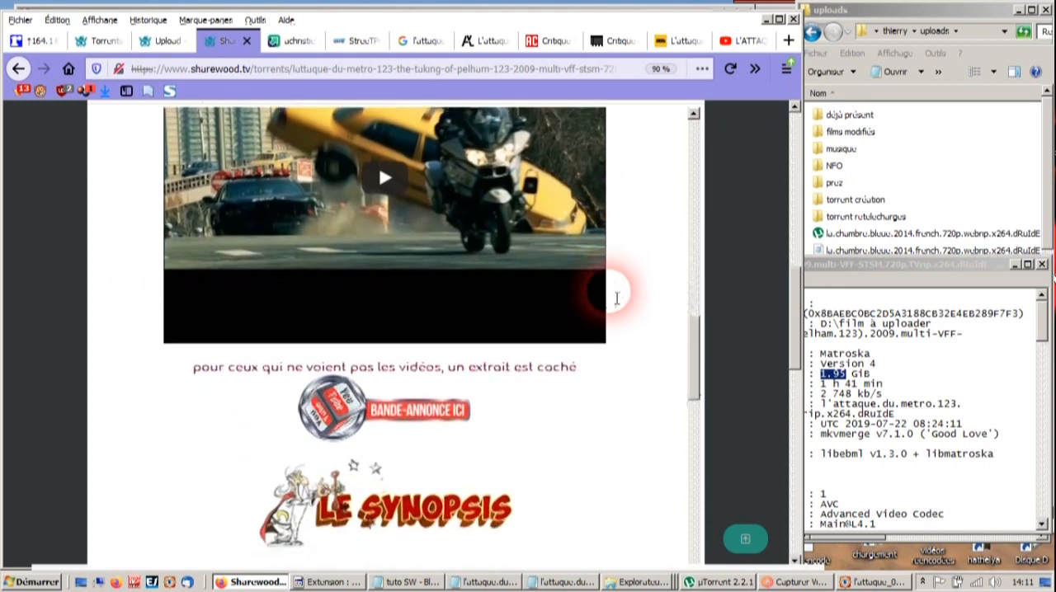
pyautogui.scroll(-2, 484, 321)
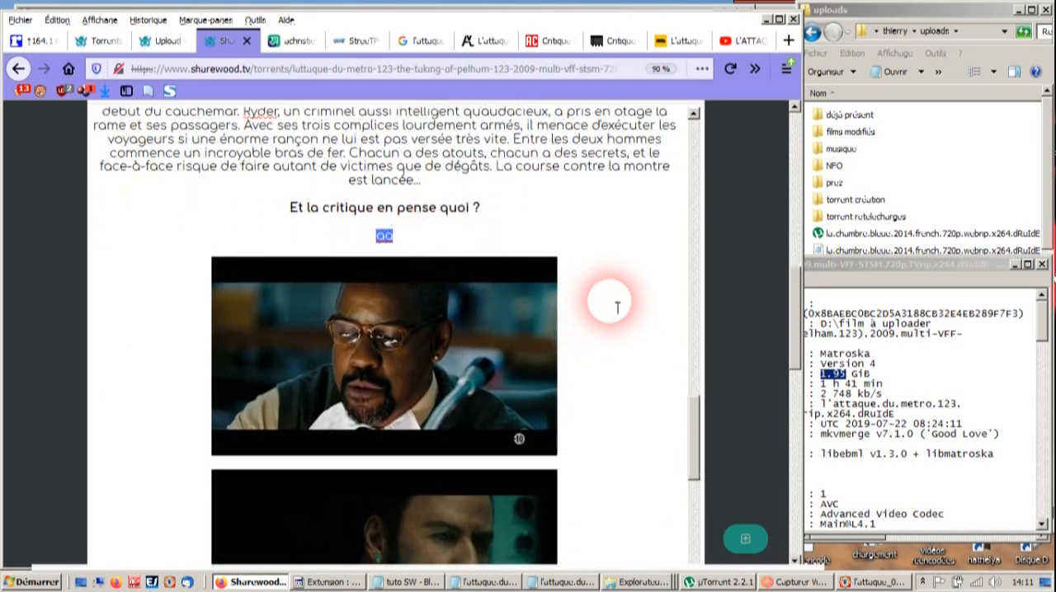
pyautogui.scroll(-5, 619, 309)
pyautogui.scroll(-5, 622, 311)
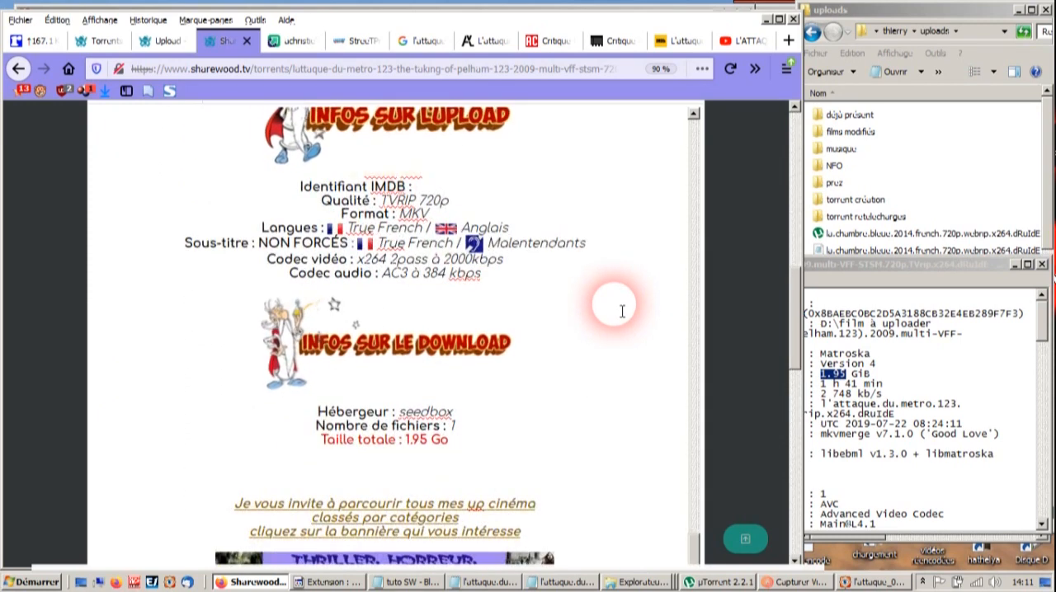
pyautogui.scroll(7, 632, 392)
pyautogui.scroll(3, 628, 396)
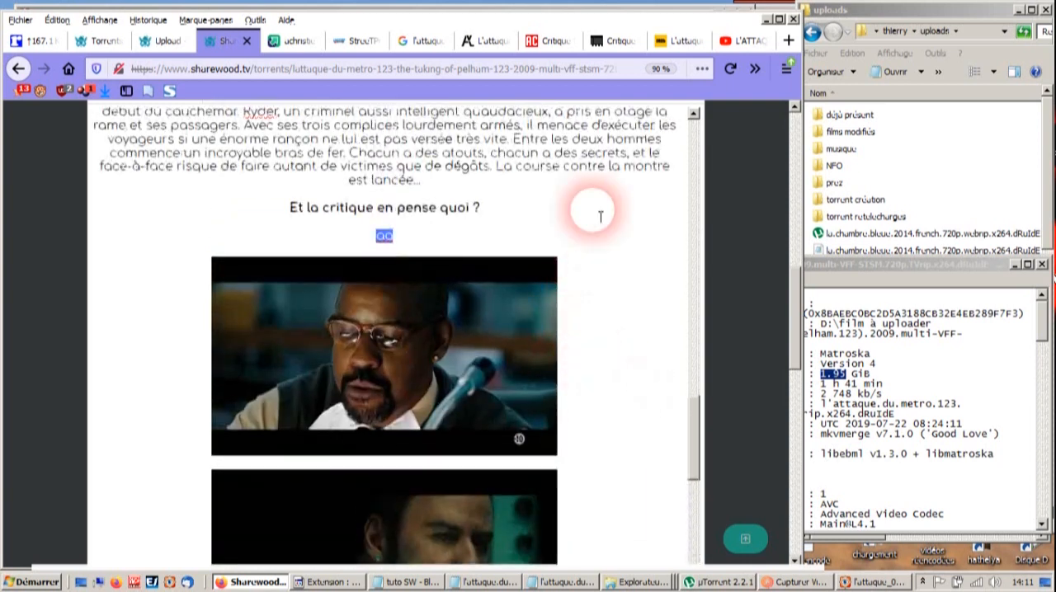
# - Replace the IMDb identifier in the description source's link and its label with tt1111422, copied from the film's IMDb page address
pyautogui.click(424, 41)
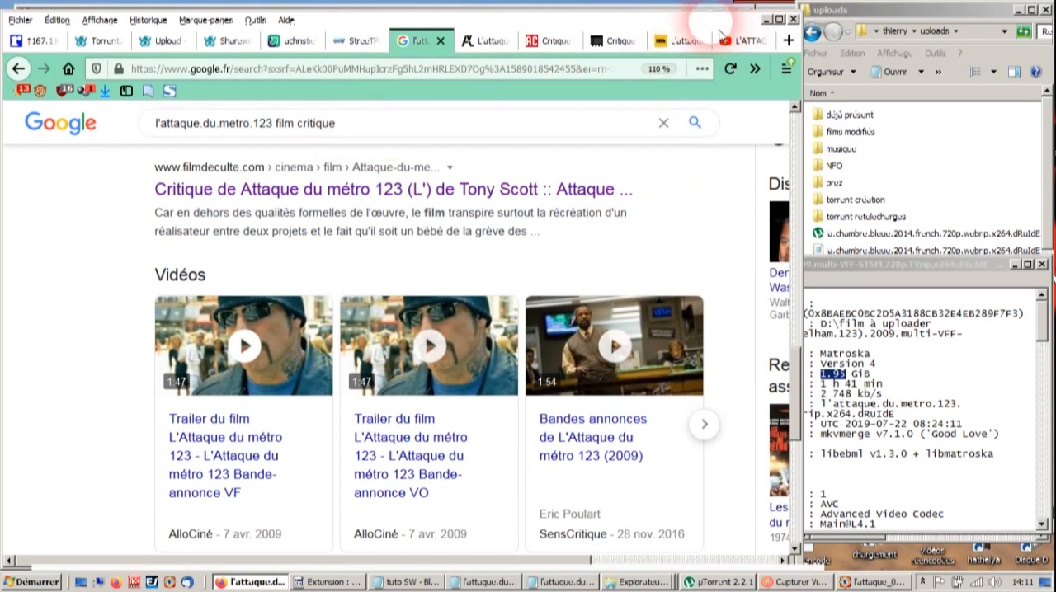
pyautogui.click(681, 40)
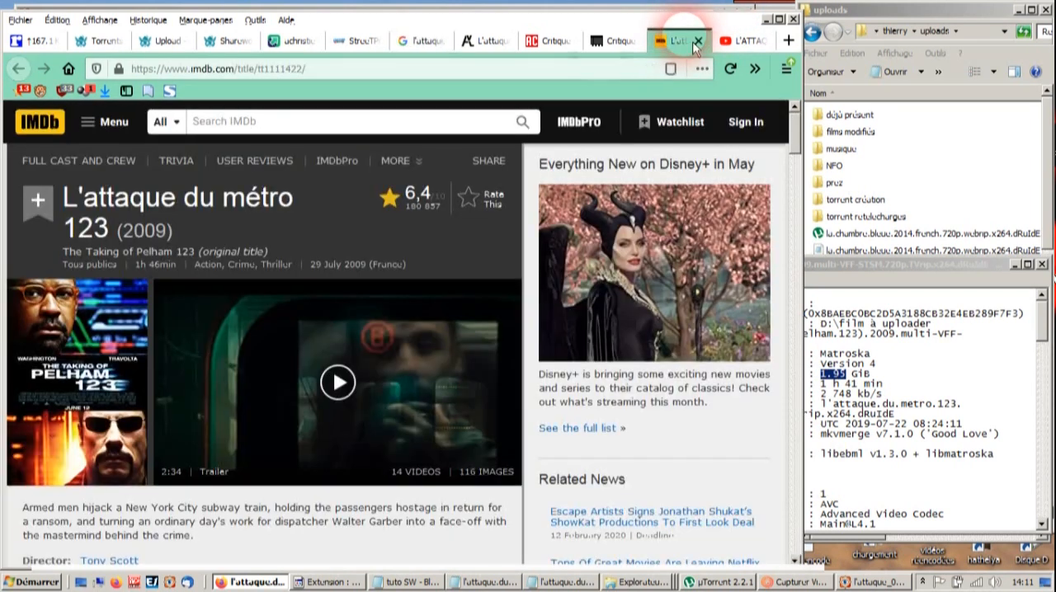
pyautogui.doubleClick(287, 78)
pyautogui.hotkey('ctrl', 'c')
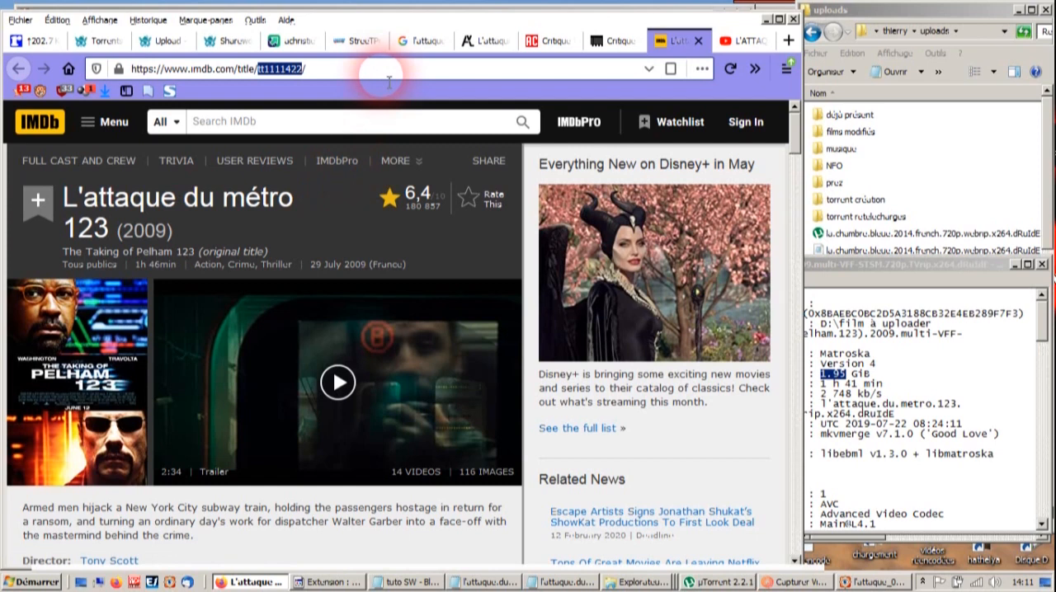
pyautogui.click(221, 40)
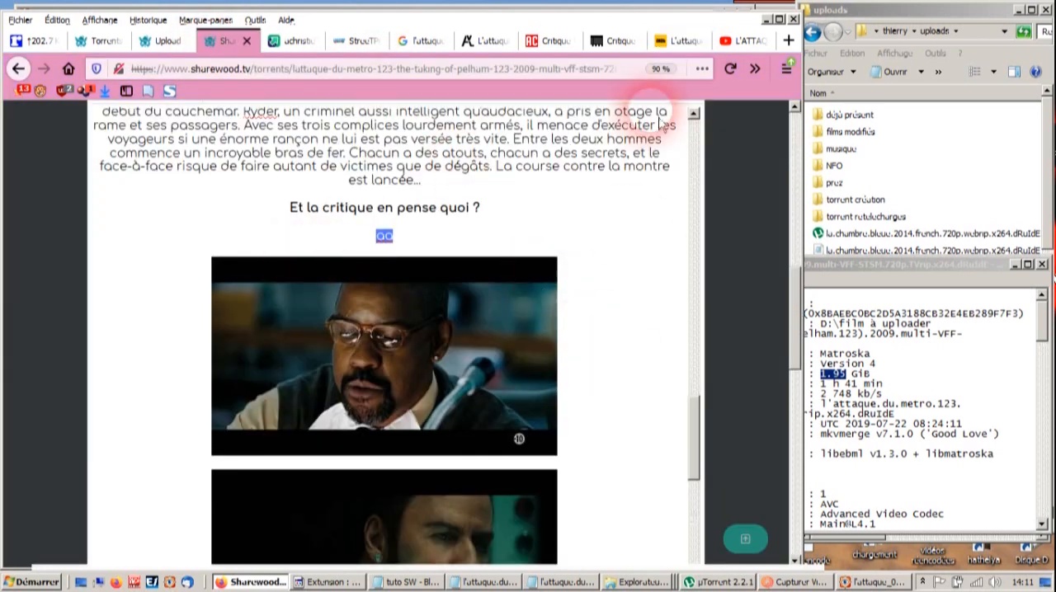
pyautogui.scroll(3, 741, 202)
pyautogui.click(682, 292)
pyautogui.scroll(-1, 757, 251)
pyautogui.scroll(-2, 749, 252)
pyautogui.scroll(10, 538, 274)
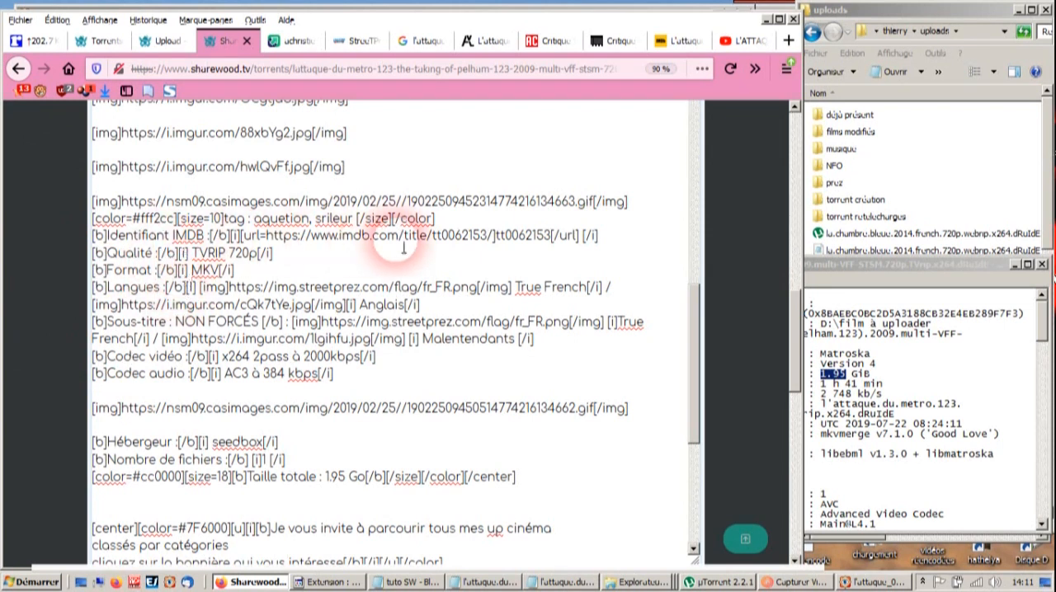
pyautogui.doubleClick(455, 237)
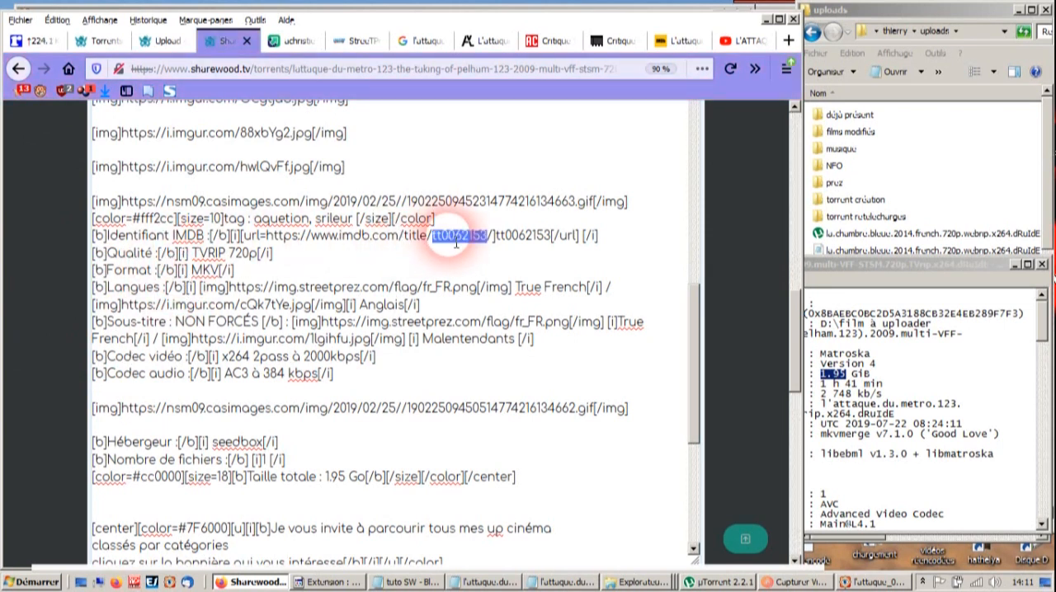
pyautogui.hotkey('ctrl', 'v')
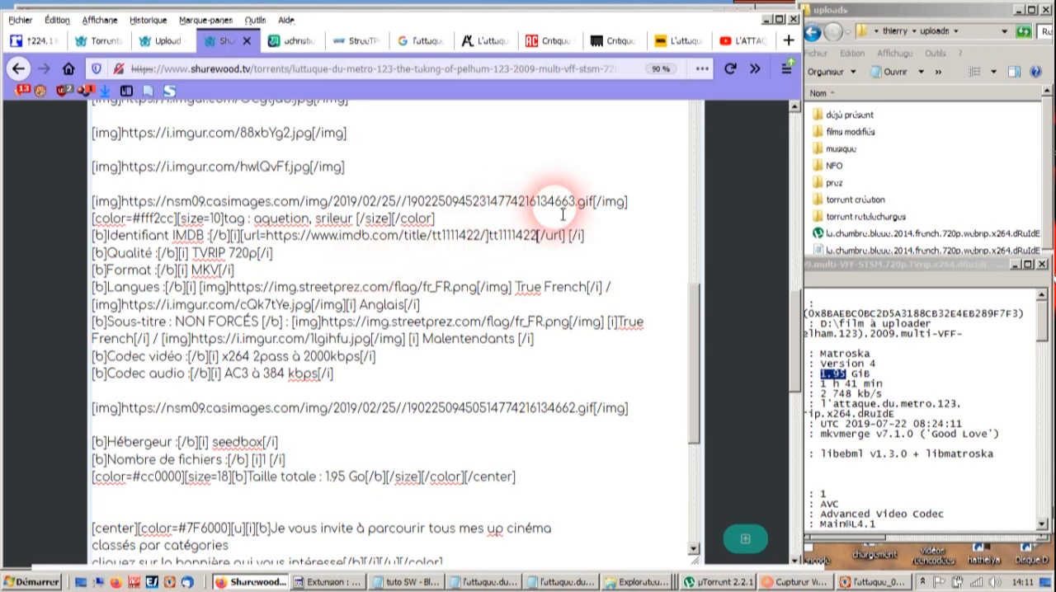
# - Close the film's IMDb page and the YouTube trailer page
pyautogui.click(684, 43)
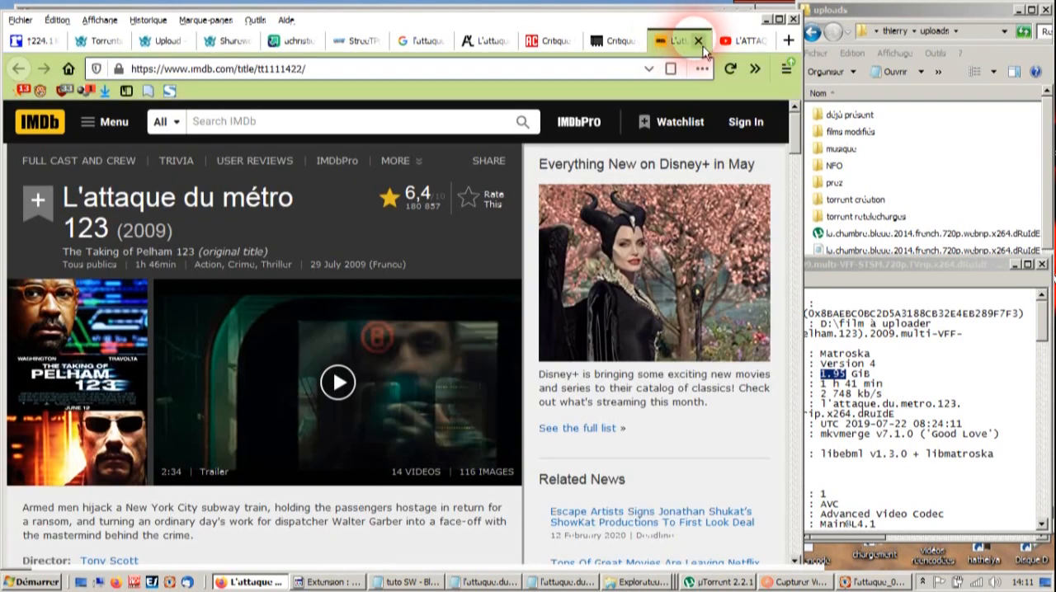
pyautogui.click(699, 42)
pyautogui.click(698, 41)
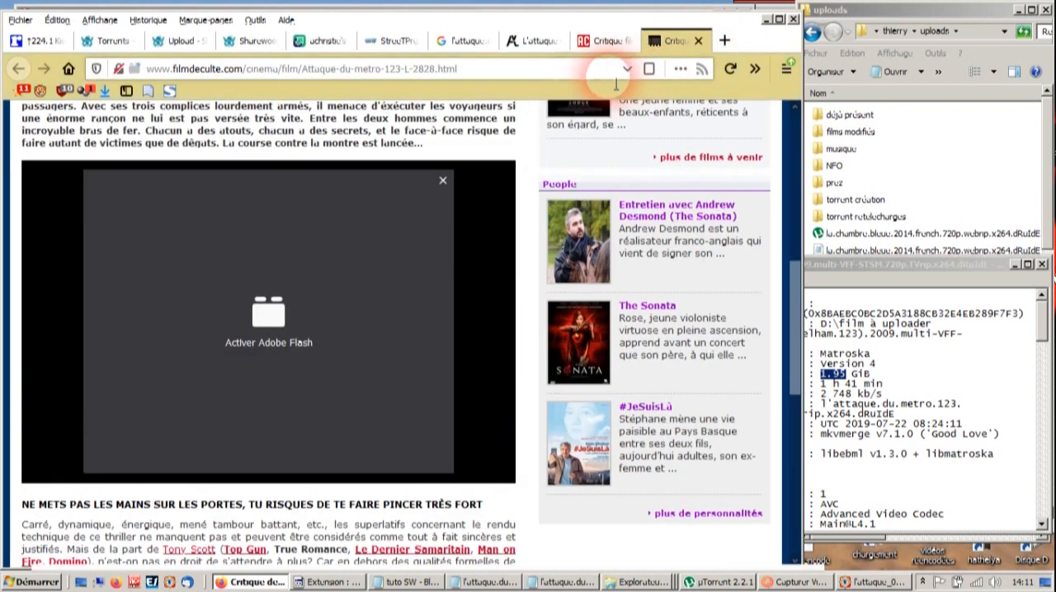
# - Look through the search results for film reviews and the avoir-alire.com review for a usable critique
pyautogui.click(484, 43)
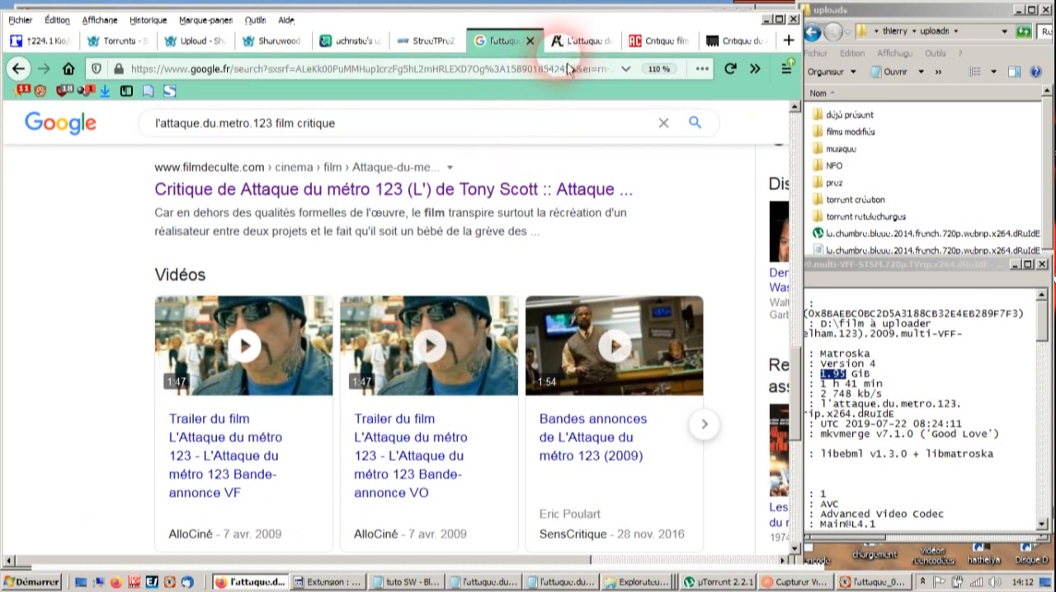
pyautogui.click(595, 47)
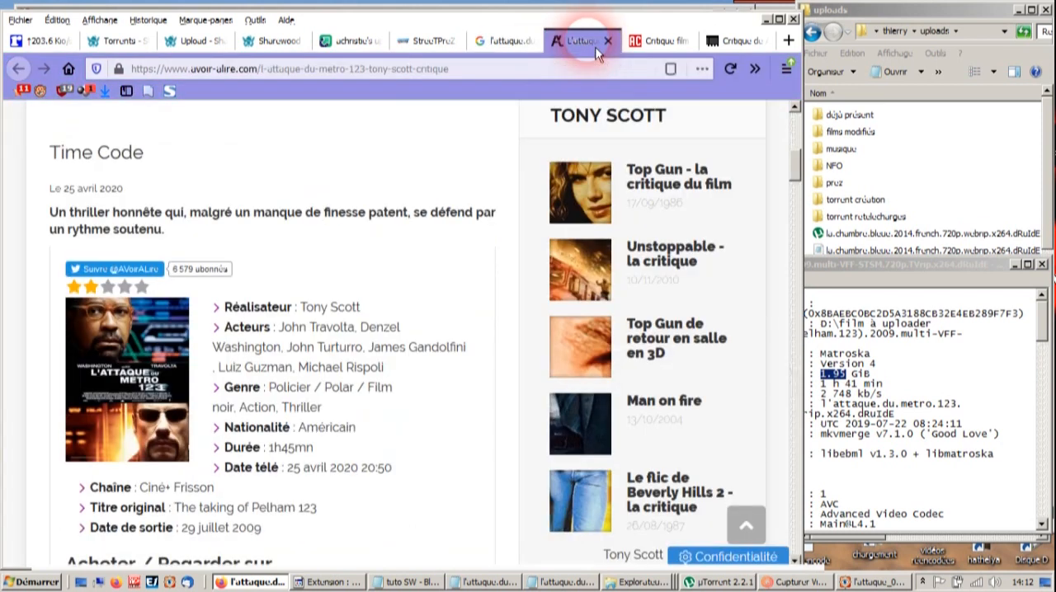
pyautogui.click(500, 40)
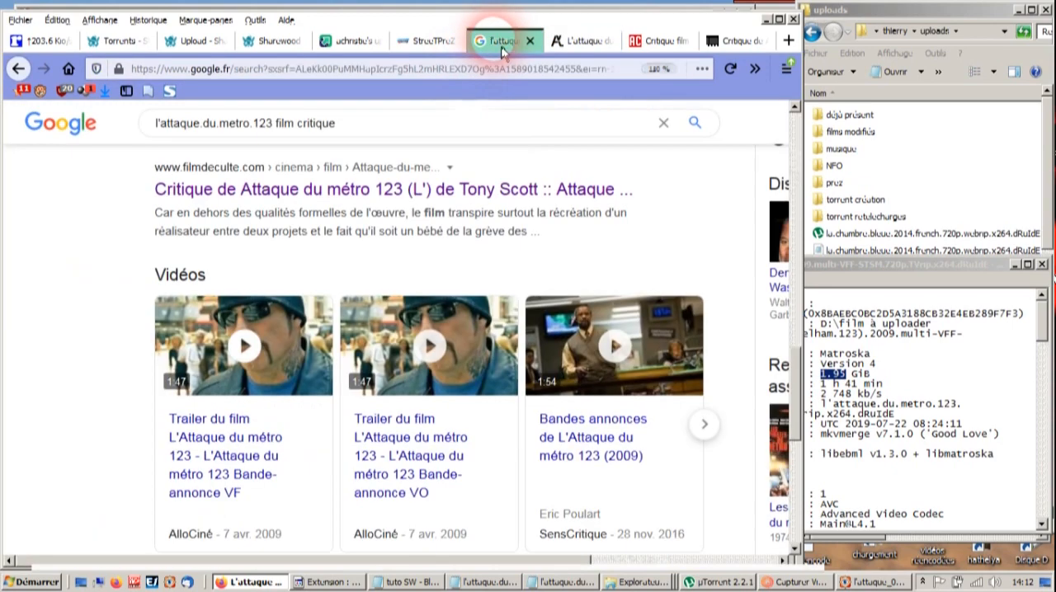
pyautogui.scroll(-10, 153, 283)
pyautogui.scroll(12, 136, 301)
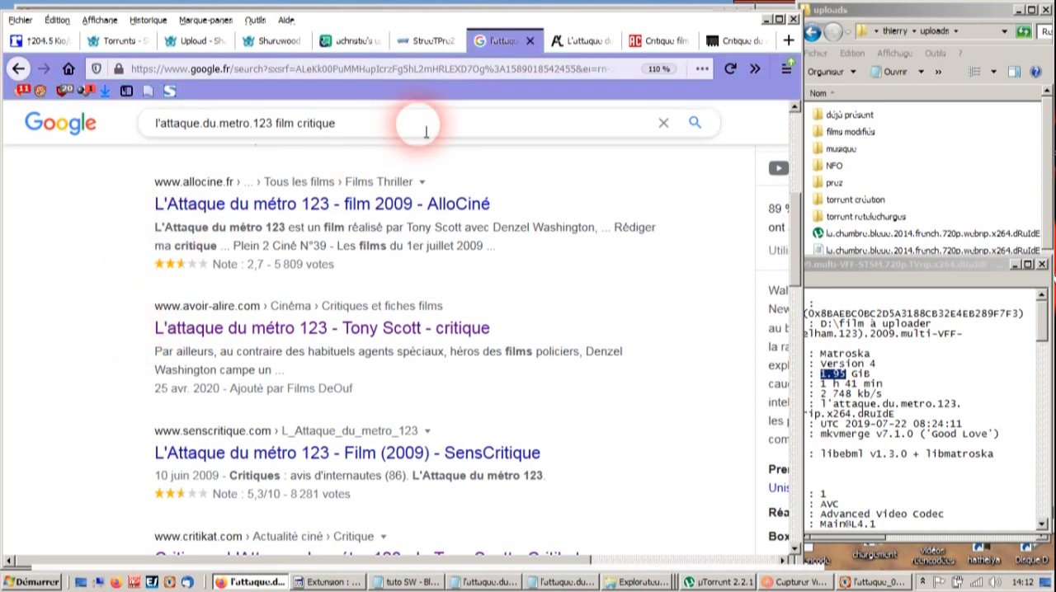
pyautogui.click(588, 40)
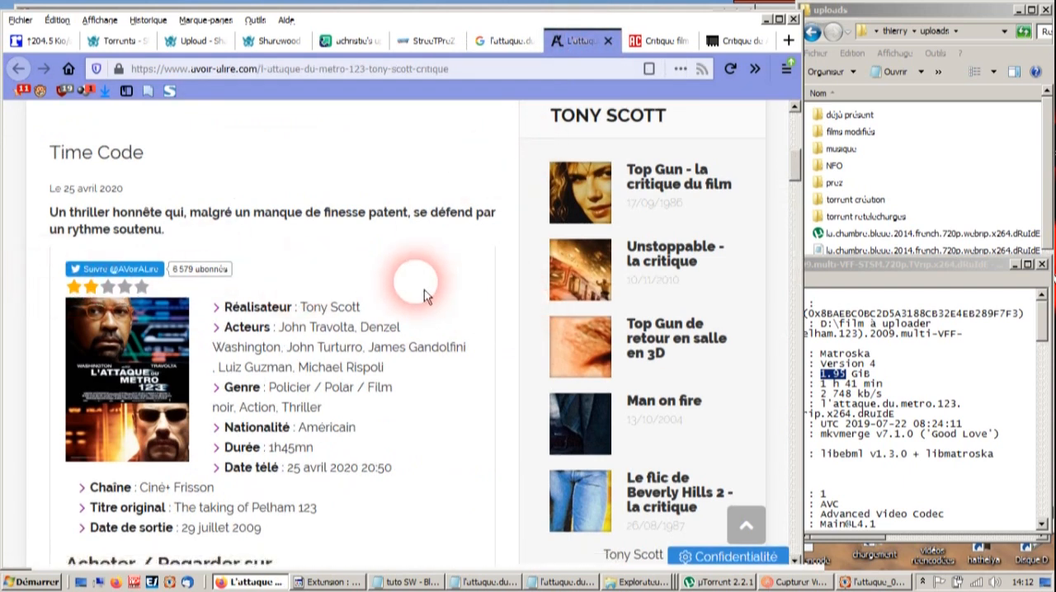
pyautogui.scroll(-5, 446, 297)
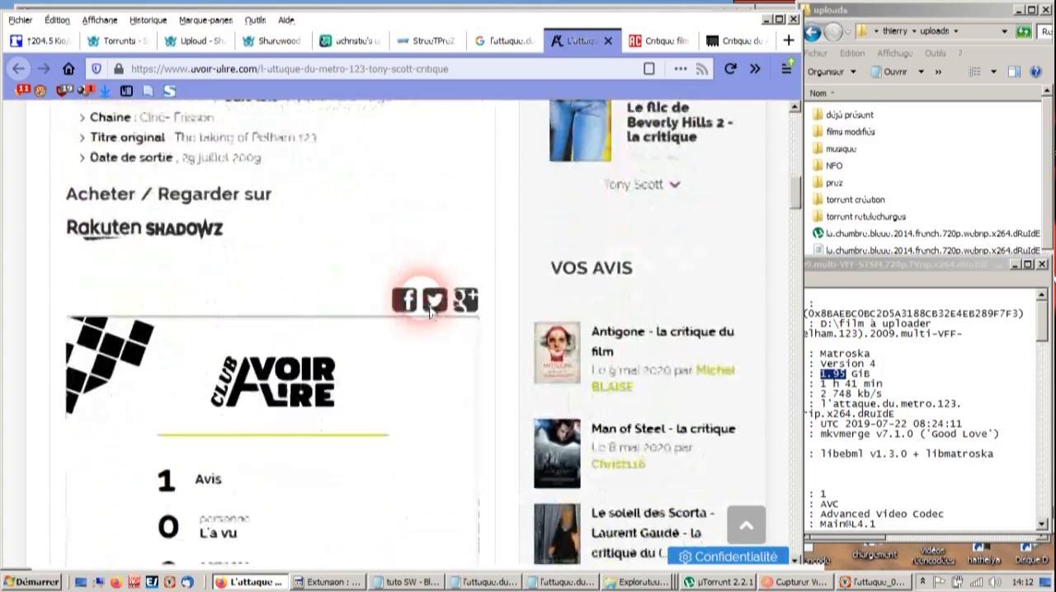
# - Read through the Abus de Ciné review of the film and close its page
pyautogui.click(654, 42)
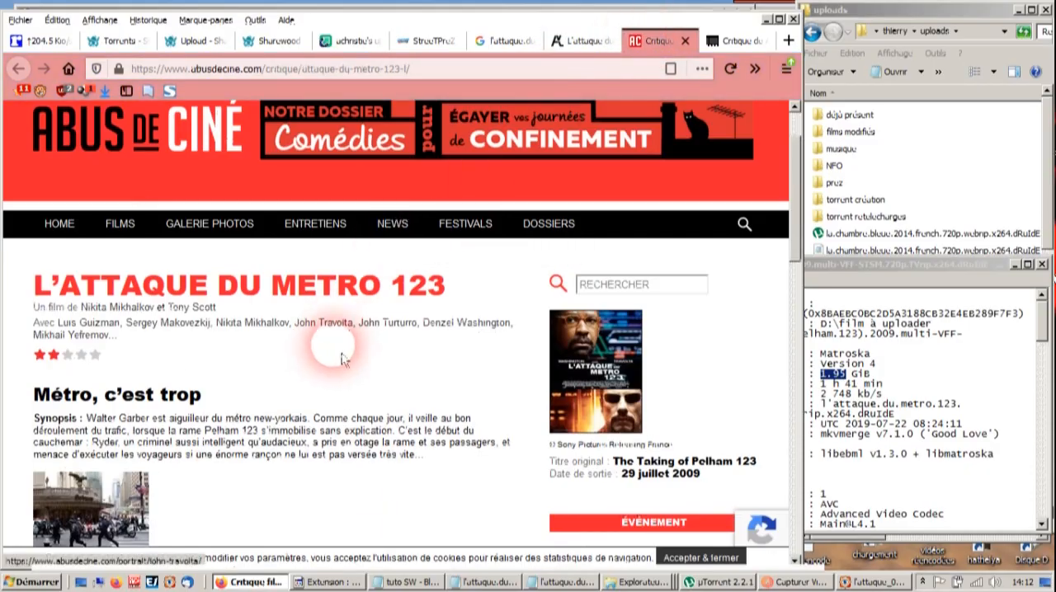
pyautogui.scroll(-5, 338, 368)
pyautogui.scroll(-3, 334, 375)
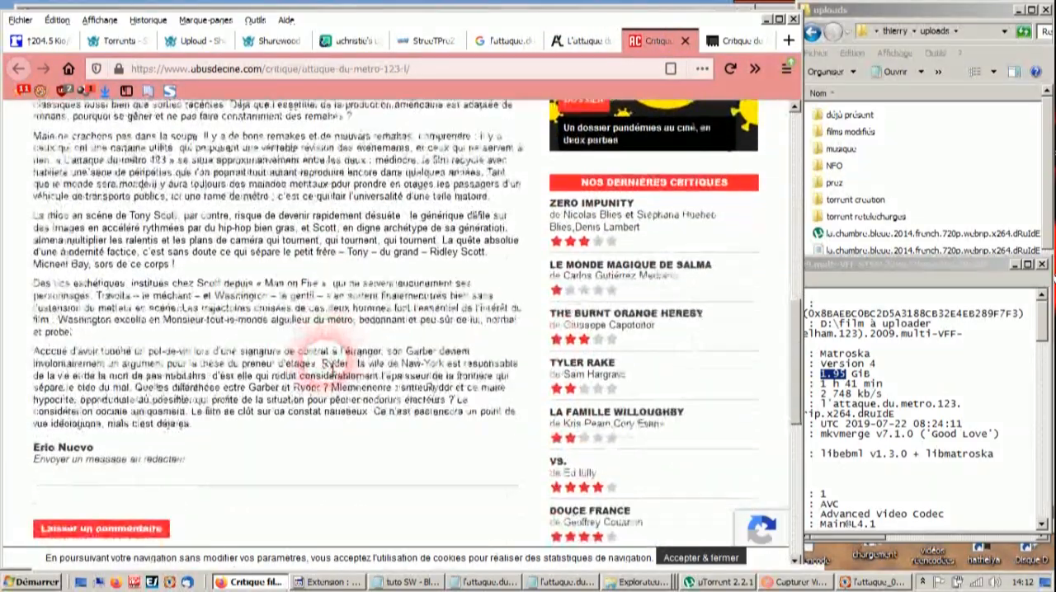
pyautogui.scroll(2, 333, 368)
pyautogui.scroll(-3, 332, 367)
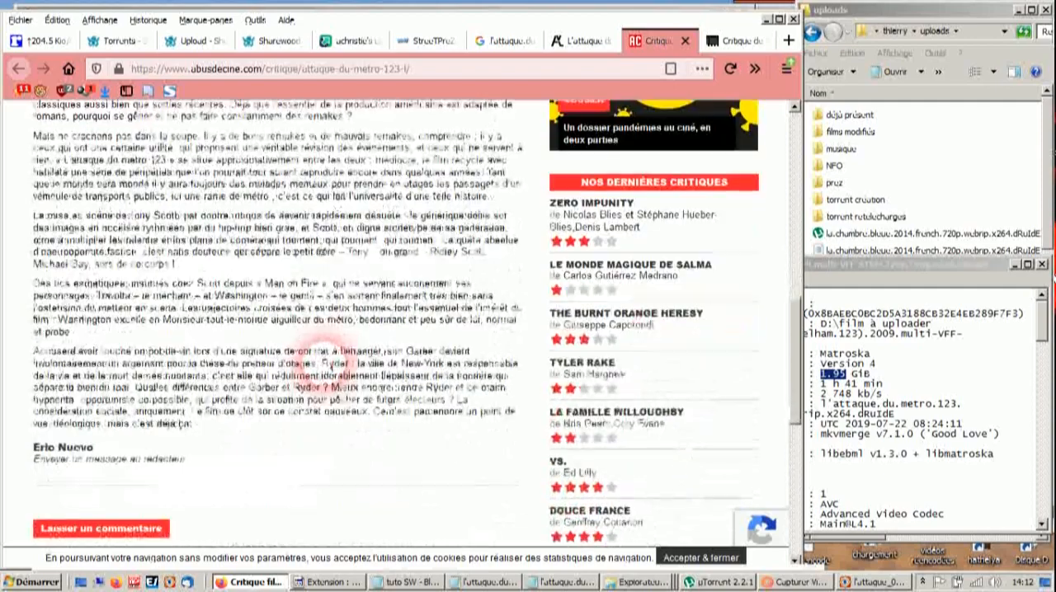
pyautogui.scroll(3, 332, 367)
pyautogui.hotkey('ctrl', 'w')
# - Skim the FilmDeCulte page on the film for a usable critique and close it
pyautogui.scroll(6, 334, 371)
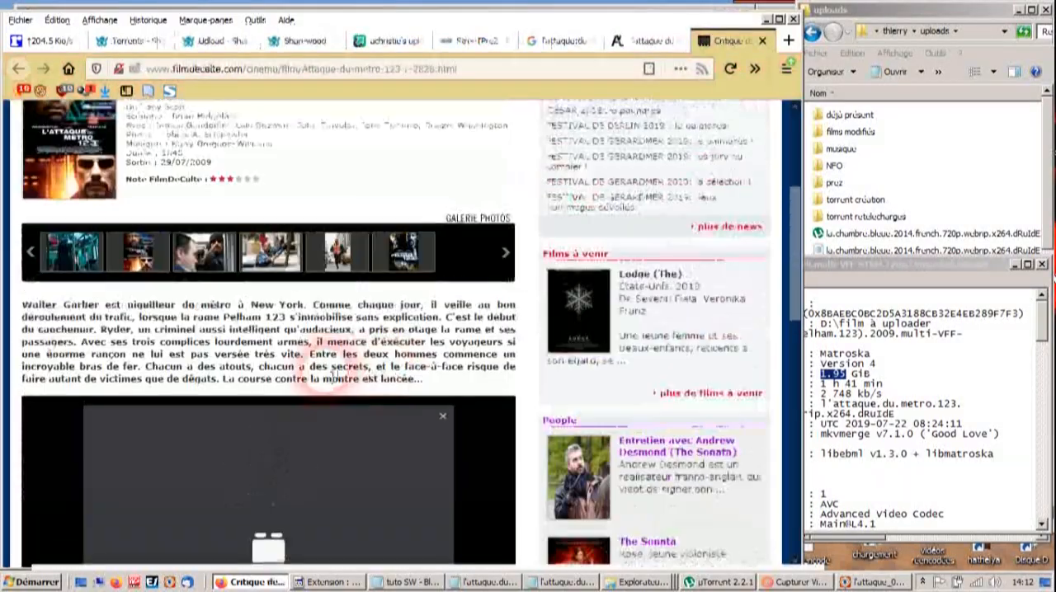
pyautogui.scroll(-1, 338, 359)
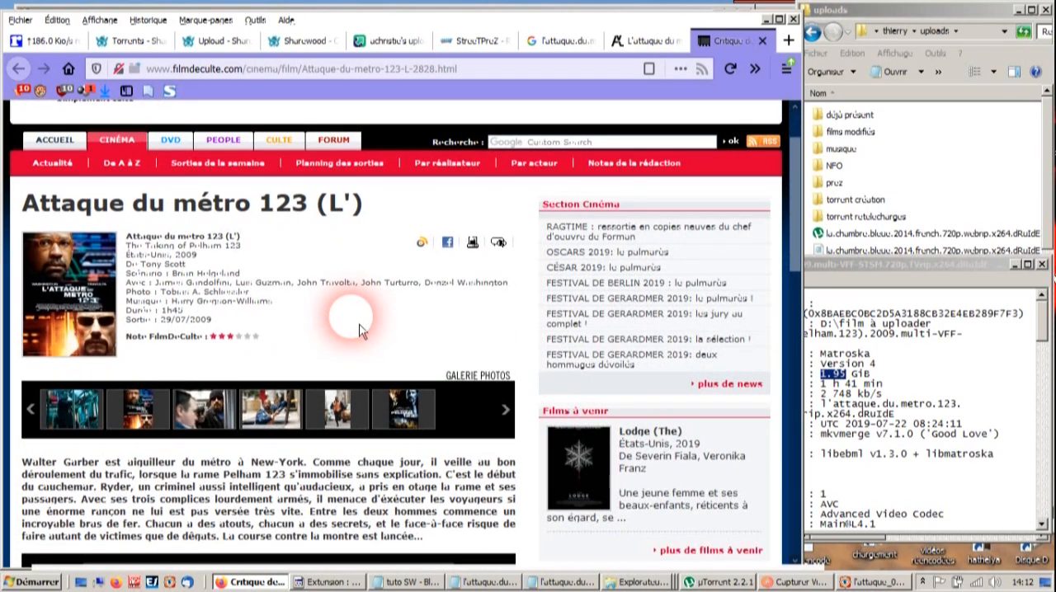
pyautogui.hotkey('ctrl', 'w')
# - Copy the full critique text from the avoir-alire.com review and paste it over the "aa" placeholder under "Et la critique en pense quoi ?"
pyautogui.scroll(6, 342, 328)
pyautogui.scroll(-10, 336, 330)
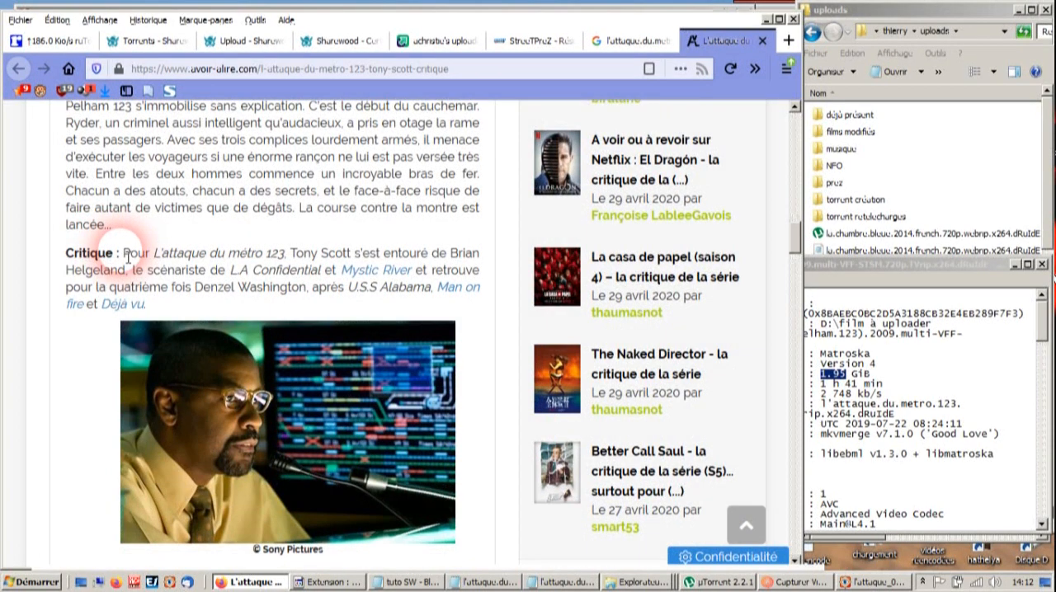
pyautogui.moveTo(133, 262); pyautogui.dragTo(393, 312)
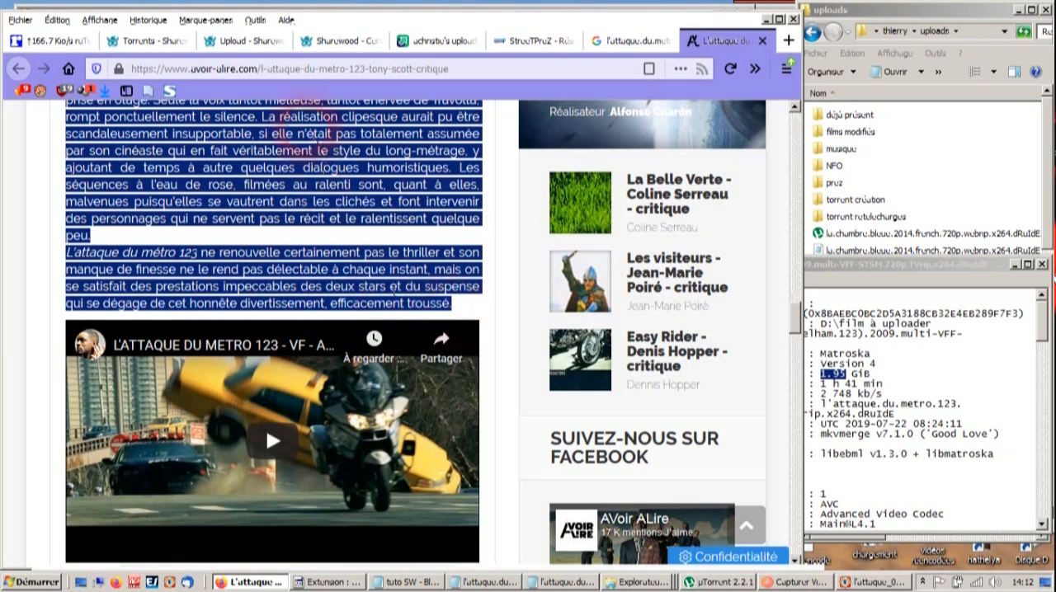
pyautogui.click(344, 39)
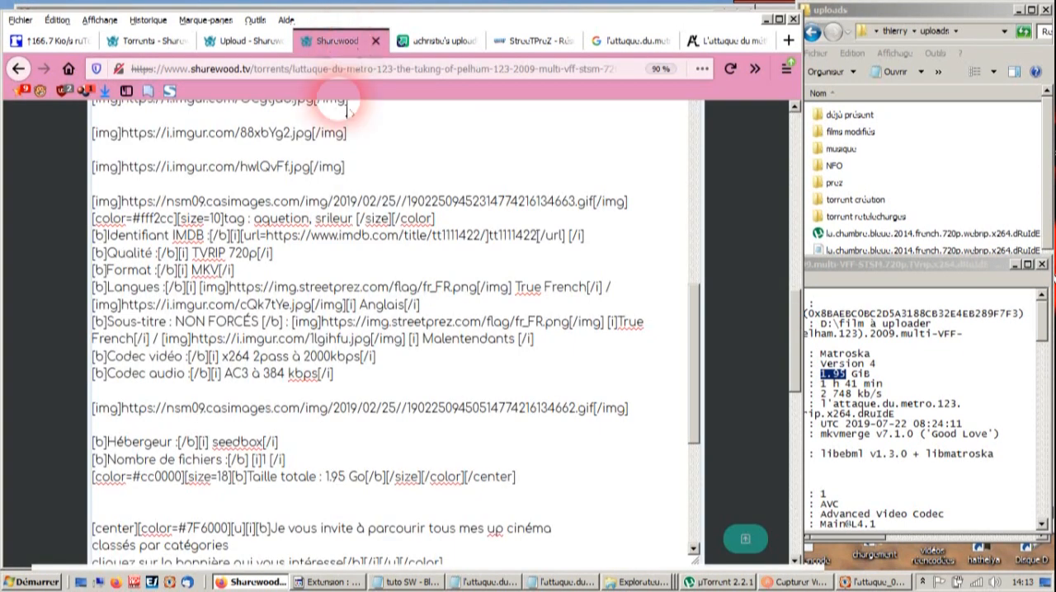
pyautogui.scroll(-5, 317, 445)
pyautogui.scroll(8, 154, 247)
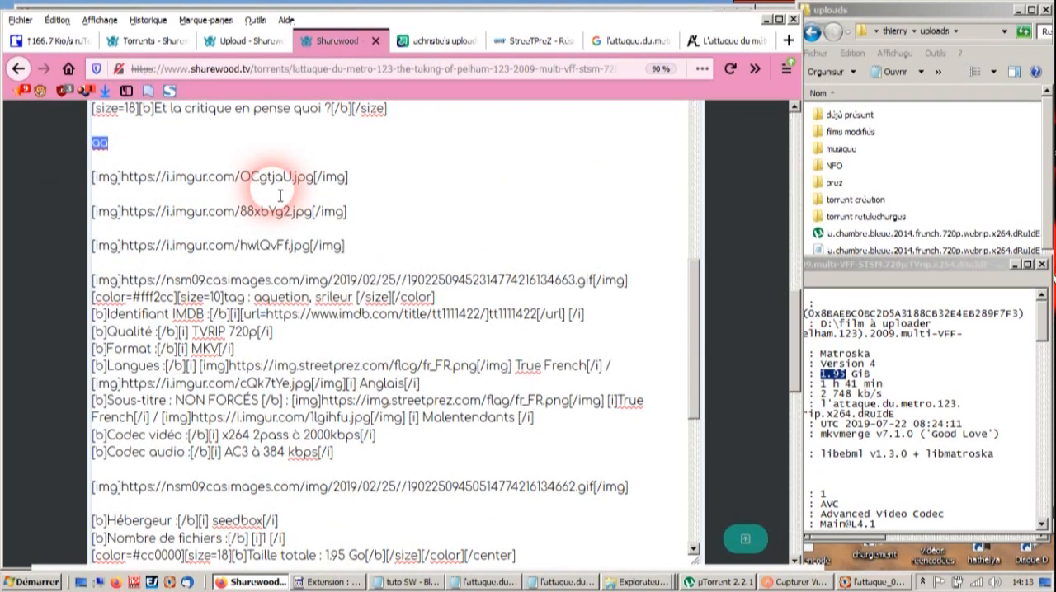
pyautogui.hotkey('ctrl', 'v')
# - Remove the leftover line before "Notre héros évolue", the "© Sony Pictures" credit and surplus blank lines from the pasted critique
pyautogui.moveTo(162, 318); pyautogui.dragTo(48, 324)
pyautogui.press('Delete')
pyautogui.press('Delete')
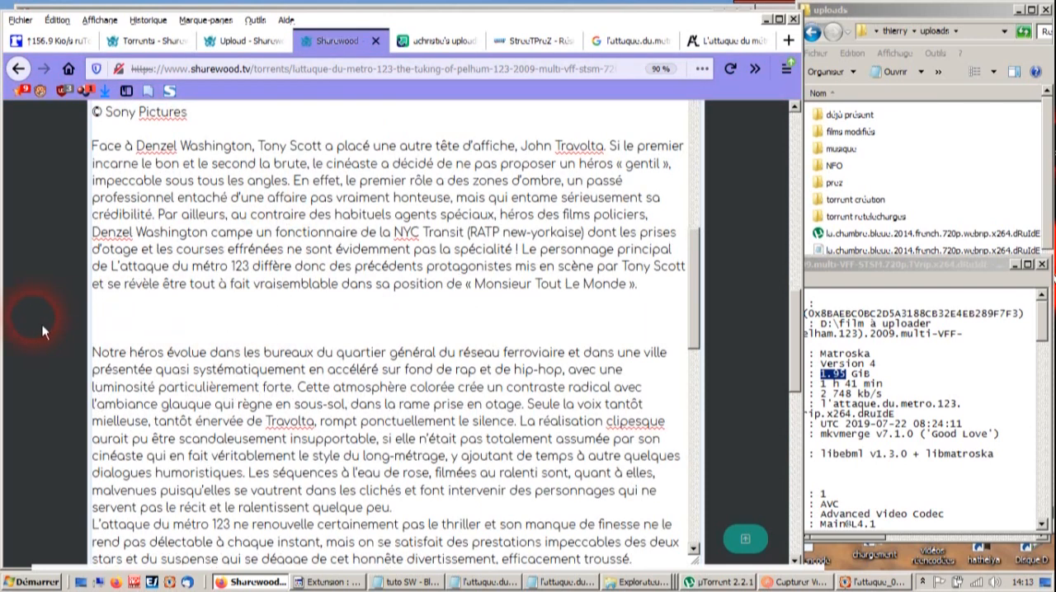
pyautogui.scroll(4, 206, 281)
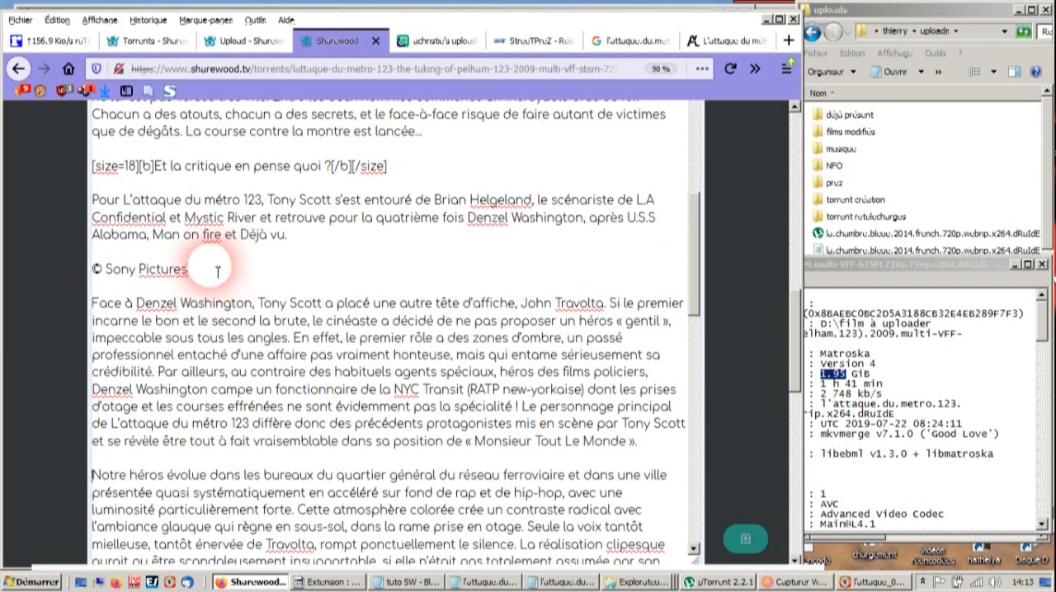
pyautogui.moveTo(192, 271); pyautogui.dragTo(39, 282)
pyautogui.press('Delete')
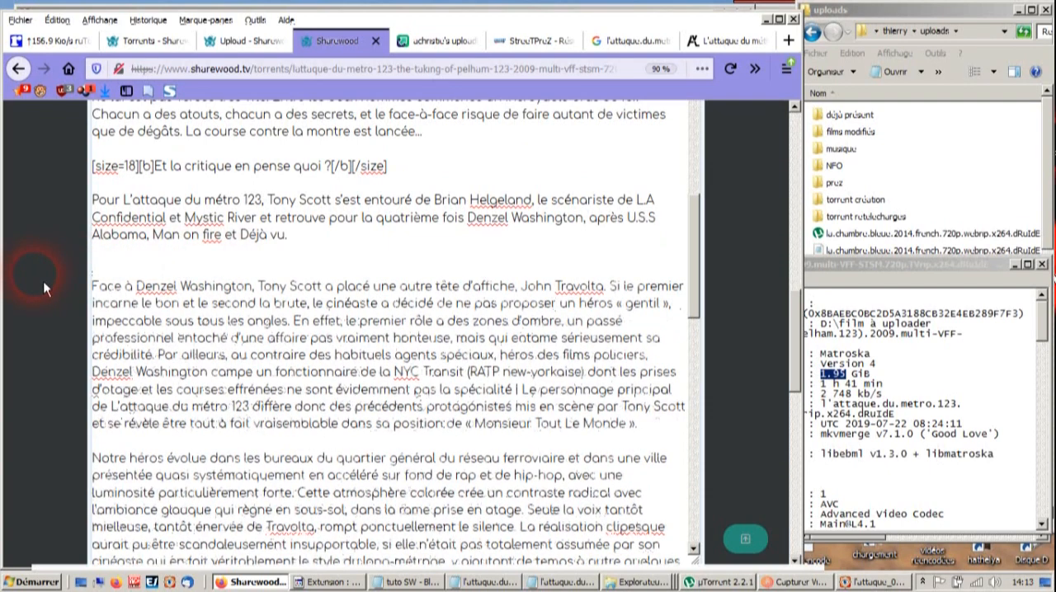
# - Switch the description to its rendered view and check the layout from the Sharewood heading through the critique to the category banners
pyautogui.scroll(-5, 375, 388)
pyautogui.scroll(-15, 380, 392)
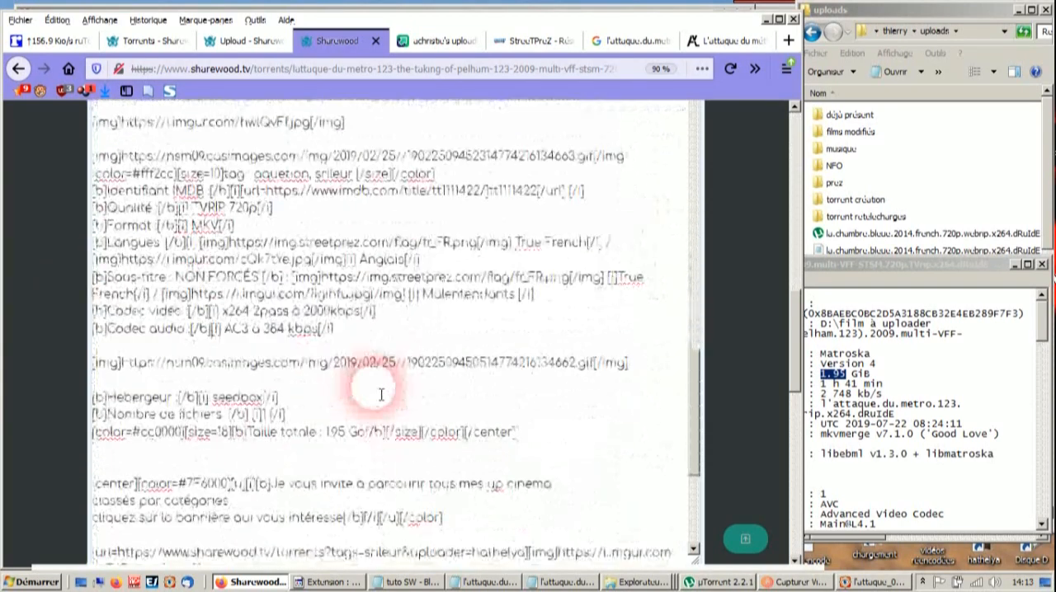
pyautogui.scroll(10, 399, 401)
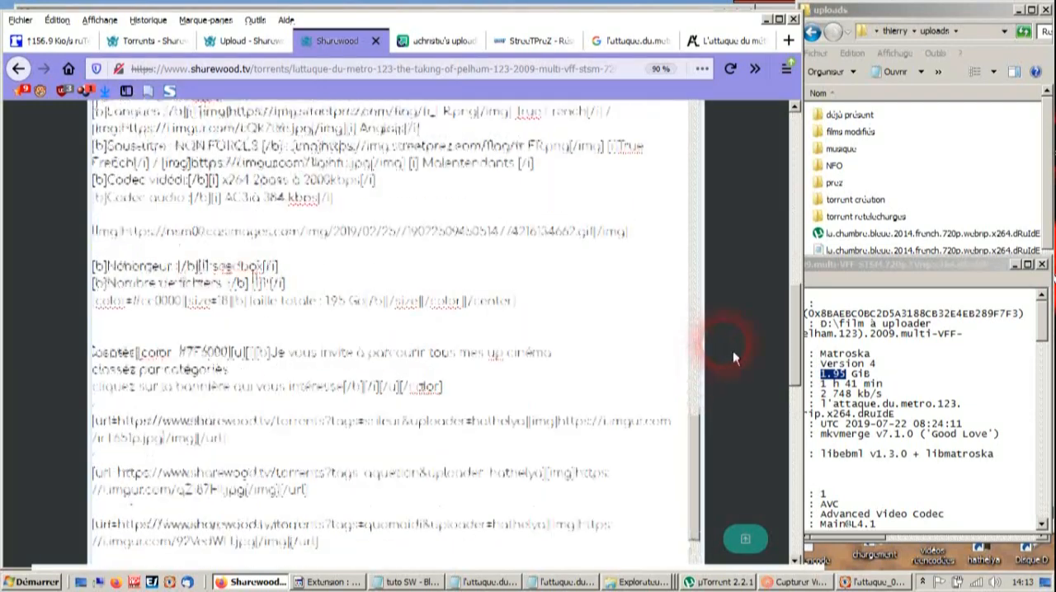
pyautogui.scroll(5, 731, 353)
pyautogui.click(693, 279)
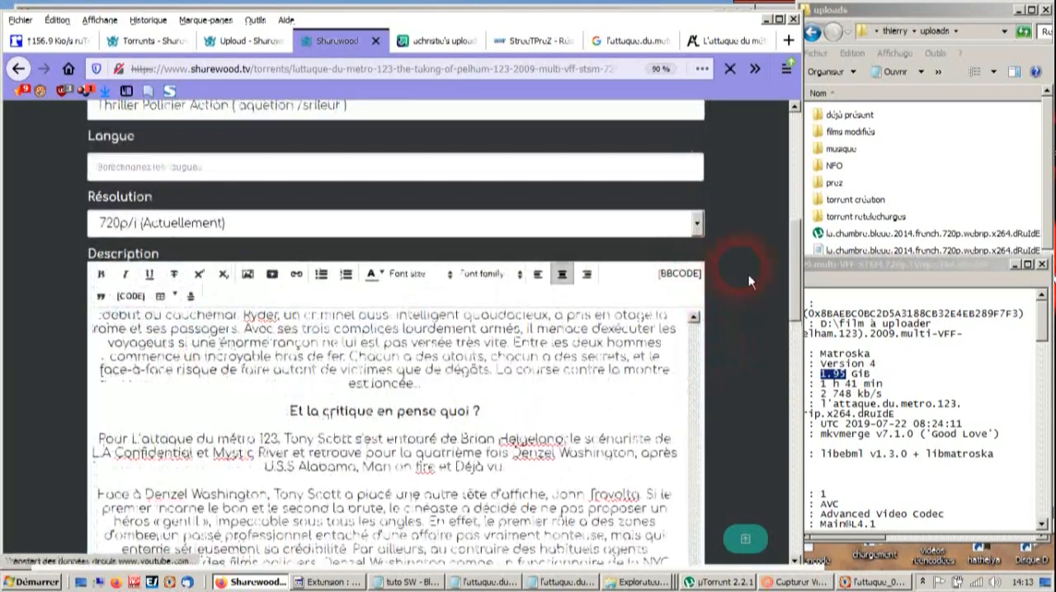
pyautogui.scroll(-3, 726, 346)
pyautogui.moveTo(700, 401); pyautogui.dragTo(699, 116)
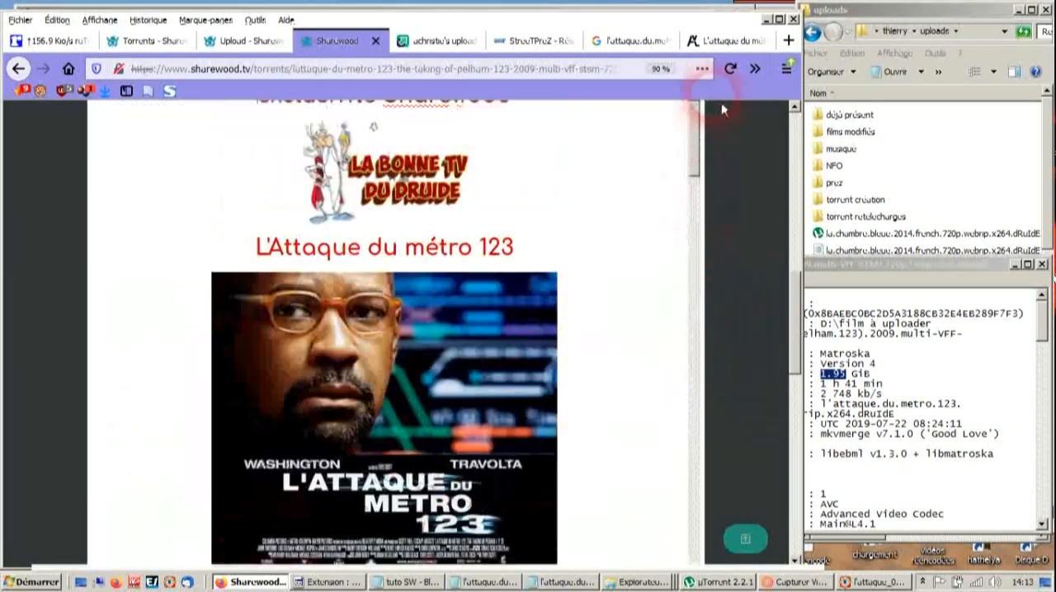
pyautogui.scroll(3, 572, 278)
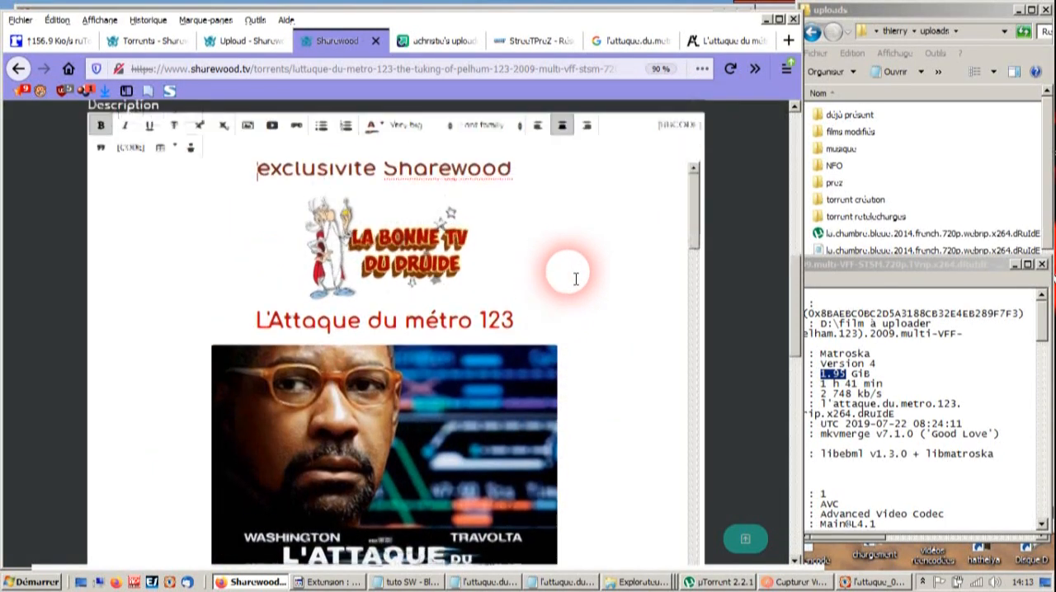
pyautogui.scroll(-3, 659, 301)
pyautogui.scroll(-10, 658, 300)
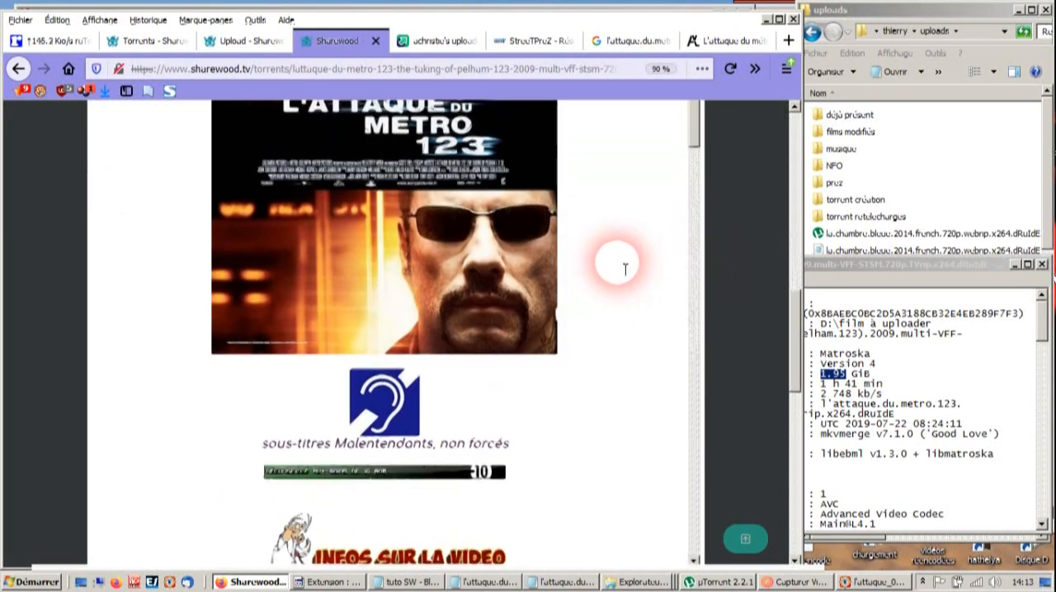
pyautogui.scroll(-8, 623, 274)
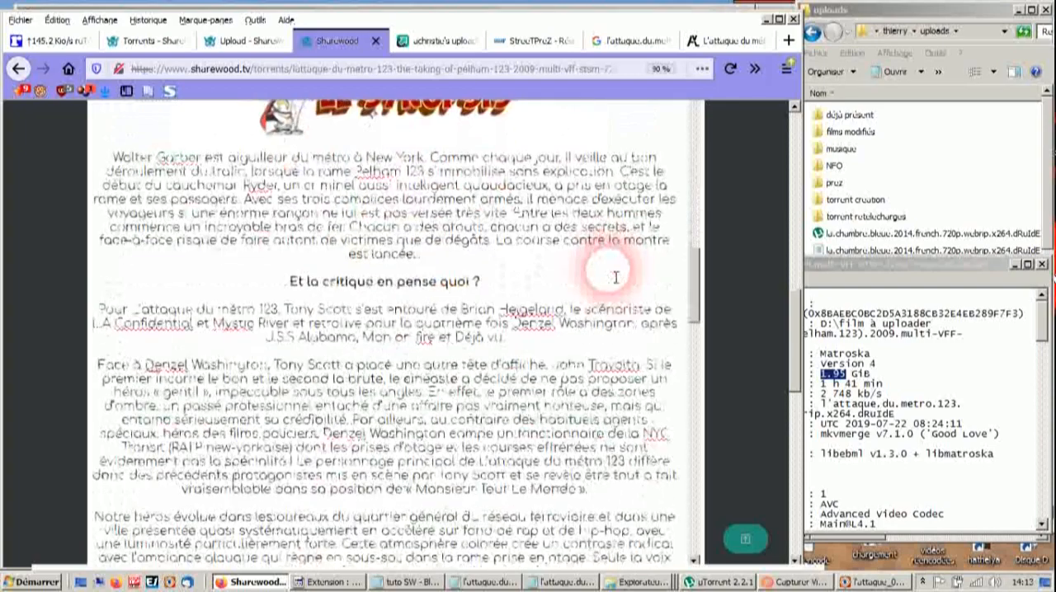
pyautogui.scroll(-8, 431, 277)
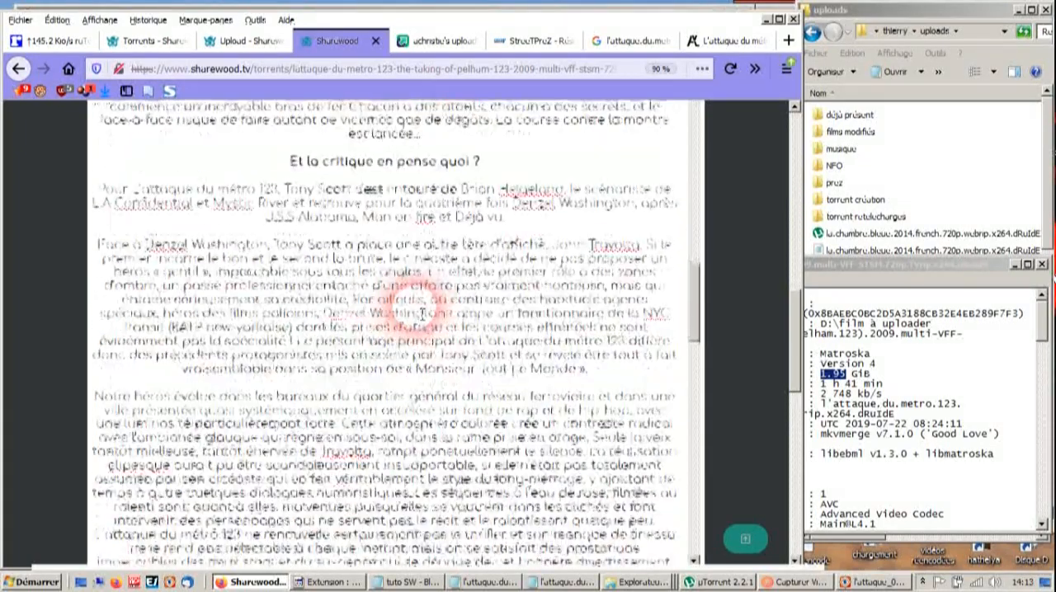
pyautogui.scroll(-8, 516, 365)
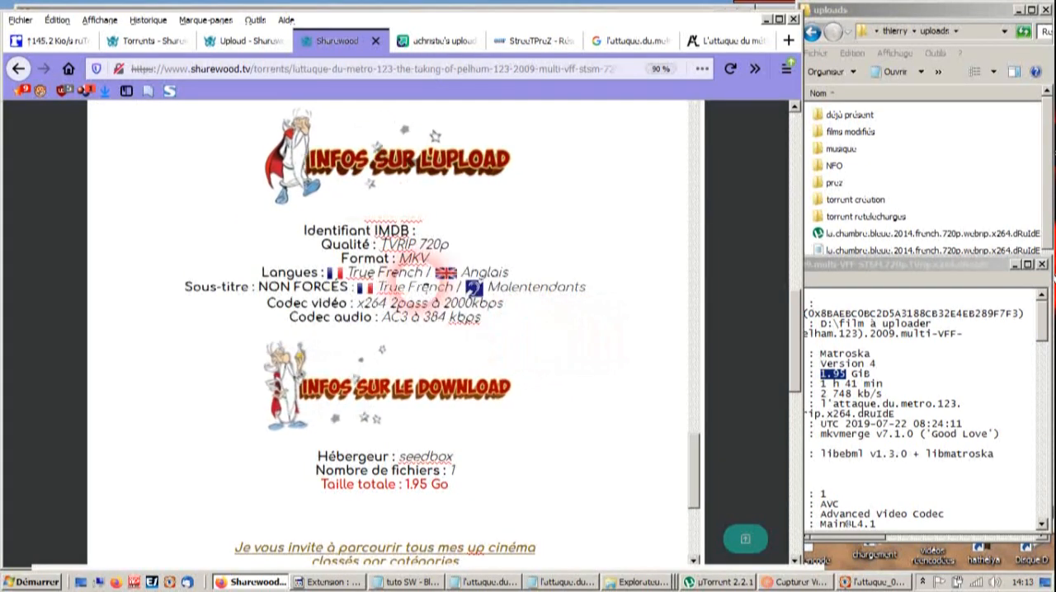
pyautogui.tripleClick(477, 318)
pyautogui.scroll(-4, 518, 399)
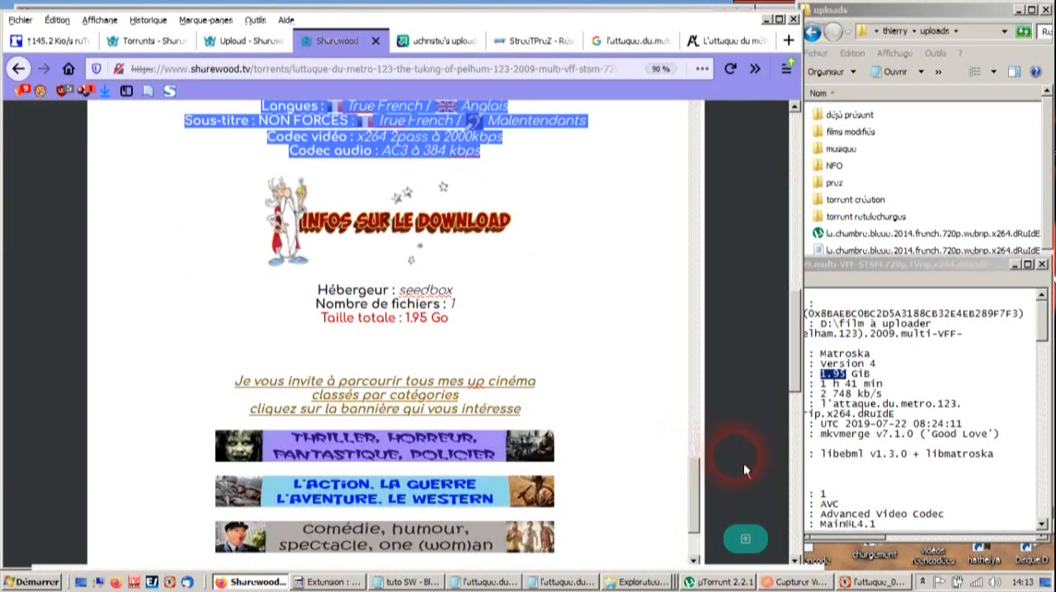
# - Return the description to BBCode source and search for "center" to check that the opening and closing tags match
pyautogui.moveTo(798, 372); pyautogui.dragTo(798, 326)
pyautogui.click(690, 161)
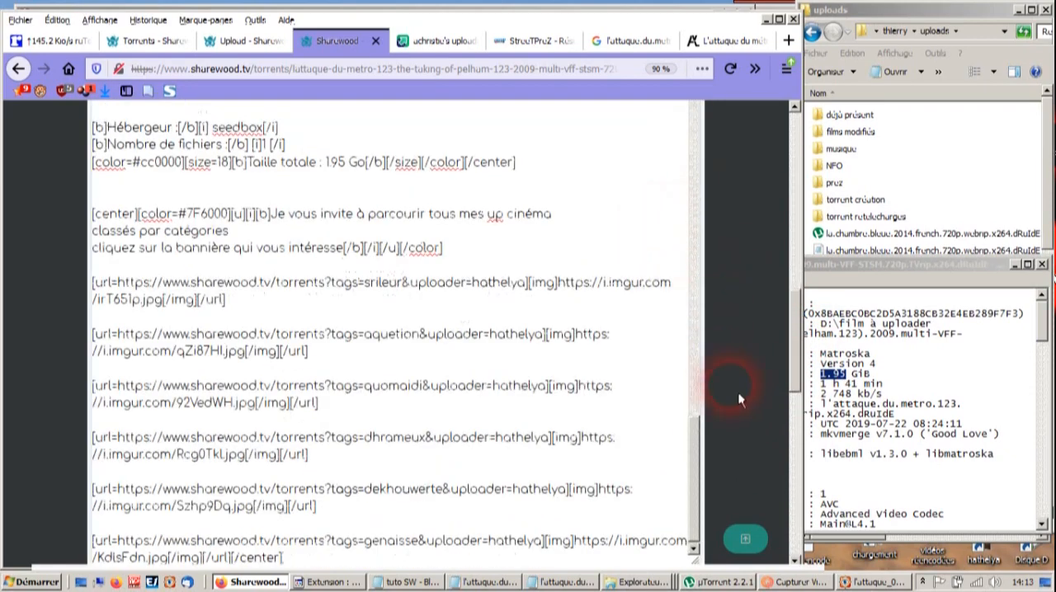
pyautogui.scroll(10, 680, 355)
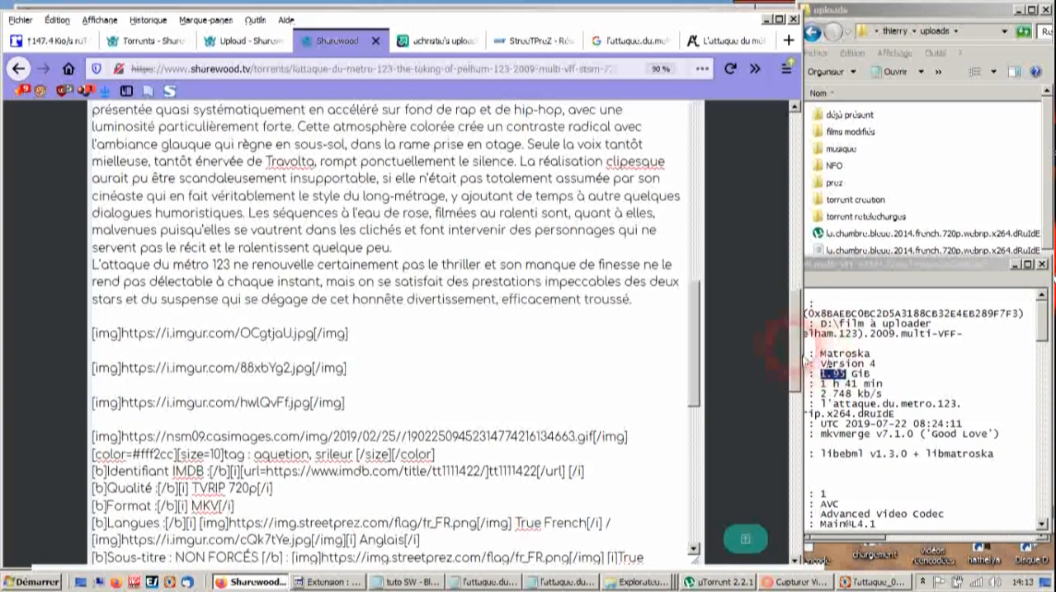
pyautogui.scroll(2, 743, 445)
pyautogui.scroll(12, 698, 389)
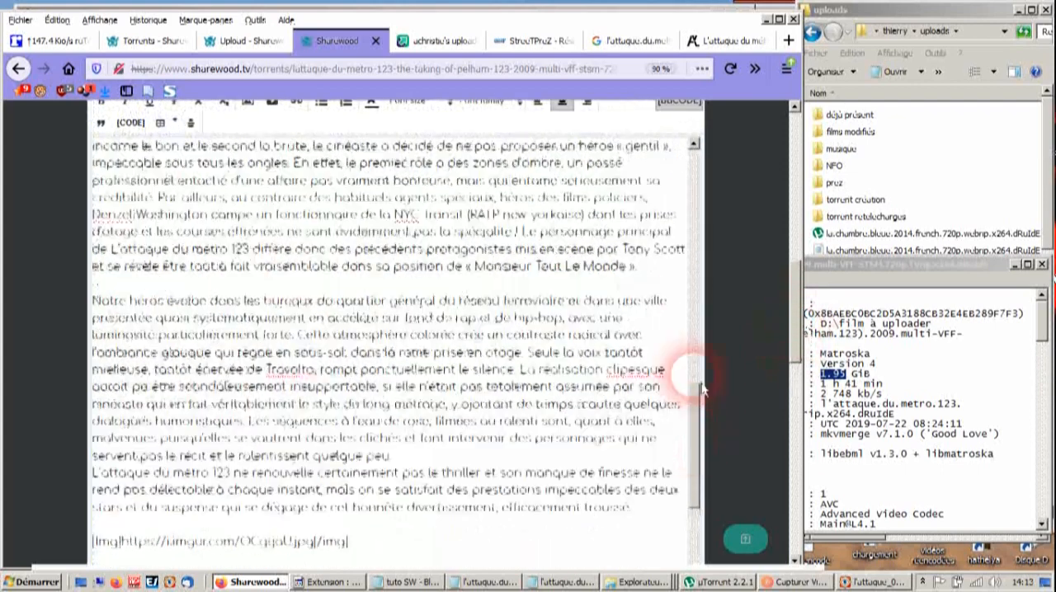
pyautogui.hotkey('ctrl', 'f')
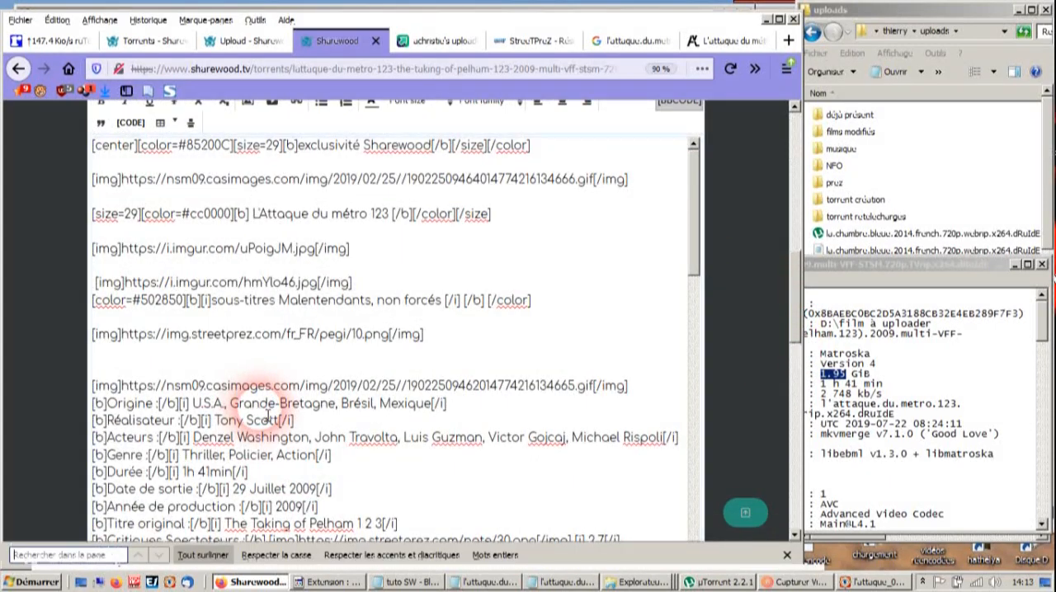
pyautogui.write('center')
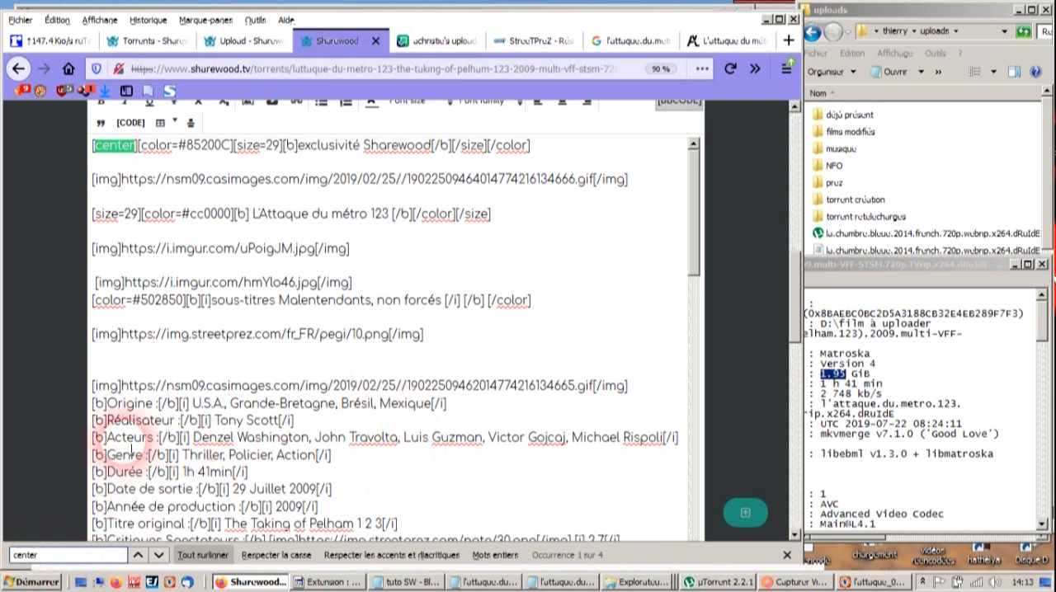
pyautogui.click(159, 556)
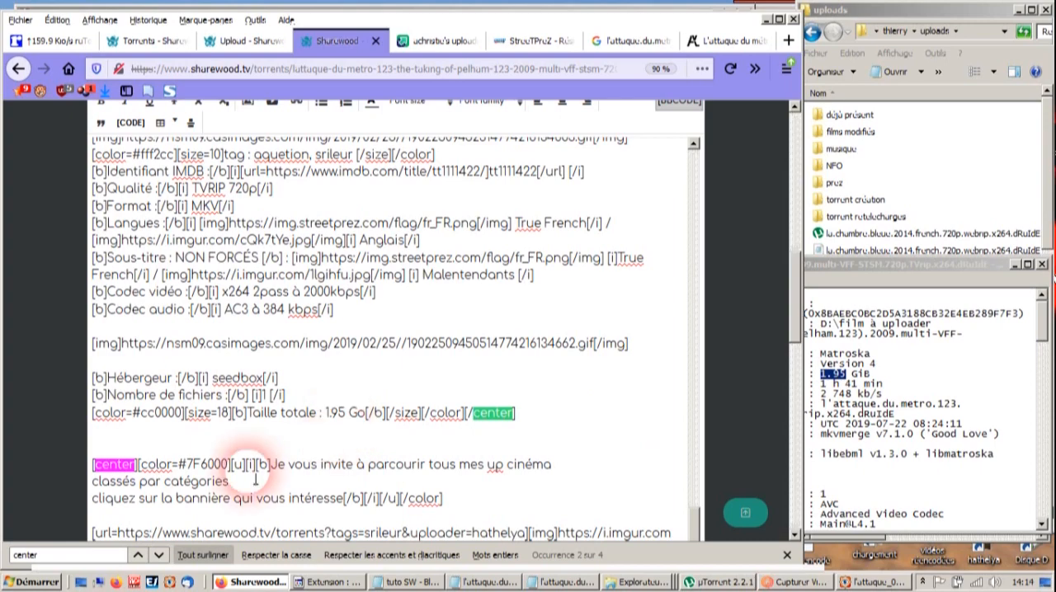
pyautogui.scroll(-6, 240, 470)
pyautogui.scroll(-3, 239, 464)
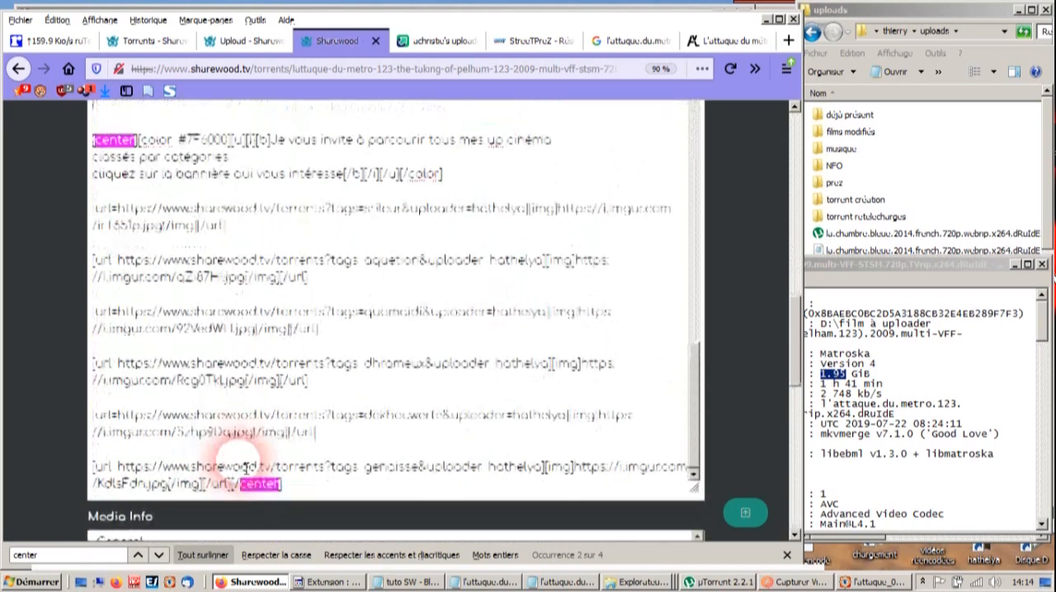
pyautogui.scroll(2, 10, 385)
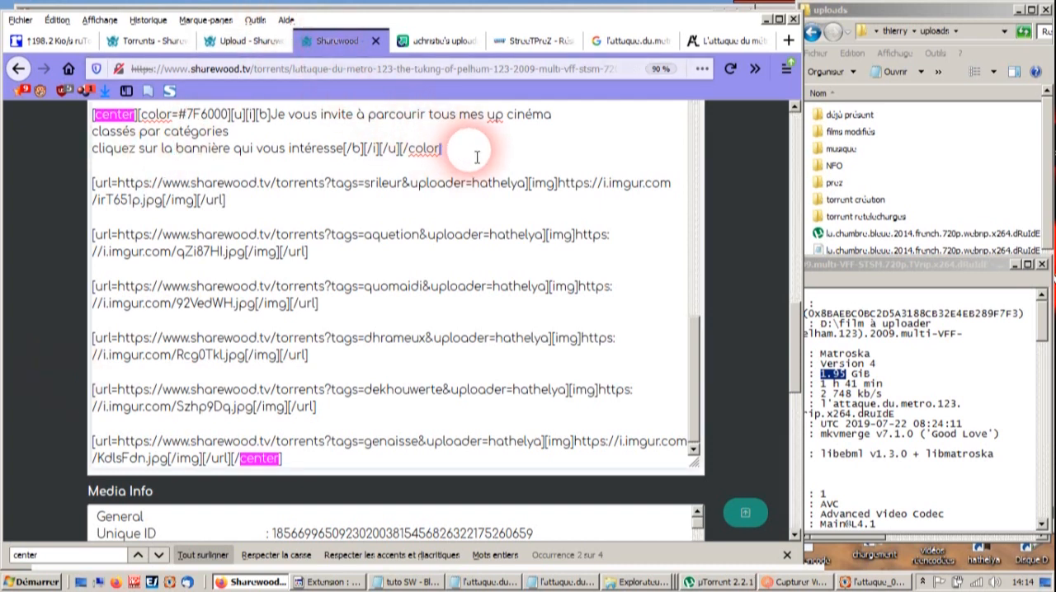
# - Submit the edited torrent, leaving the anonymous, 3D, Hors-Catégorie and Pack options on Non
pyautogui.scroll(-3, 730, 259)
pyautogui.scroll(-3, 715, 283)
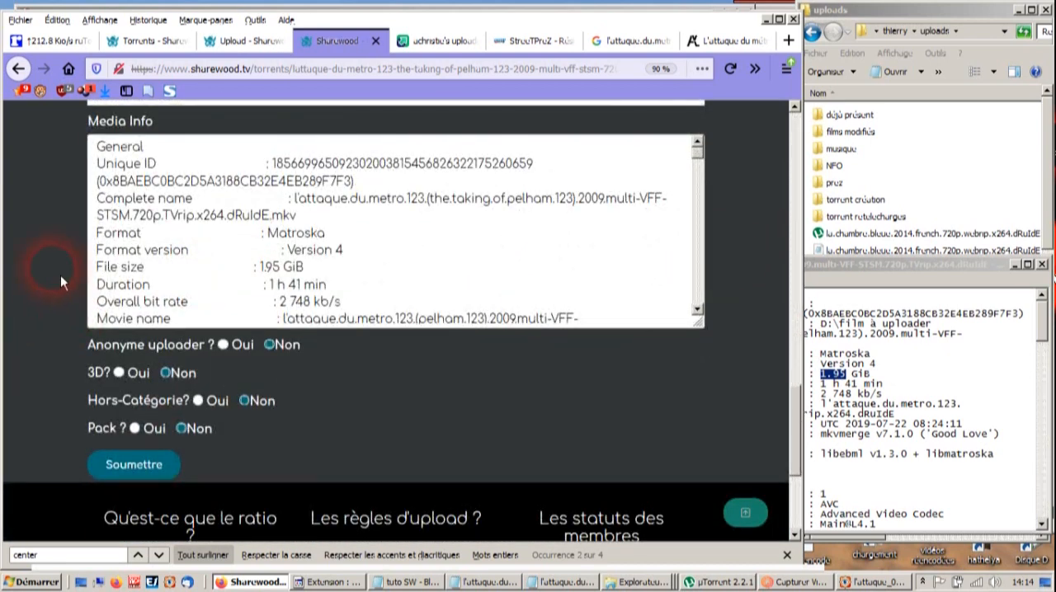
pyautogui.click(122, 474)
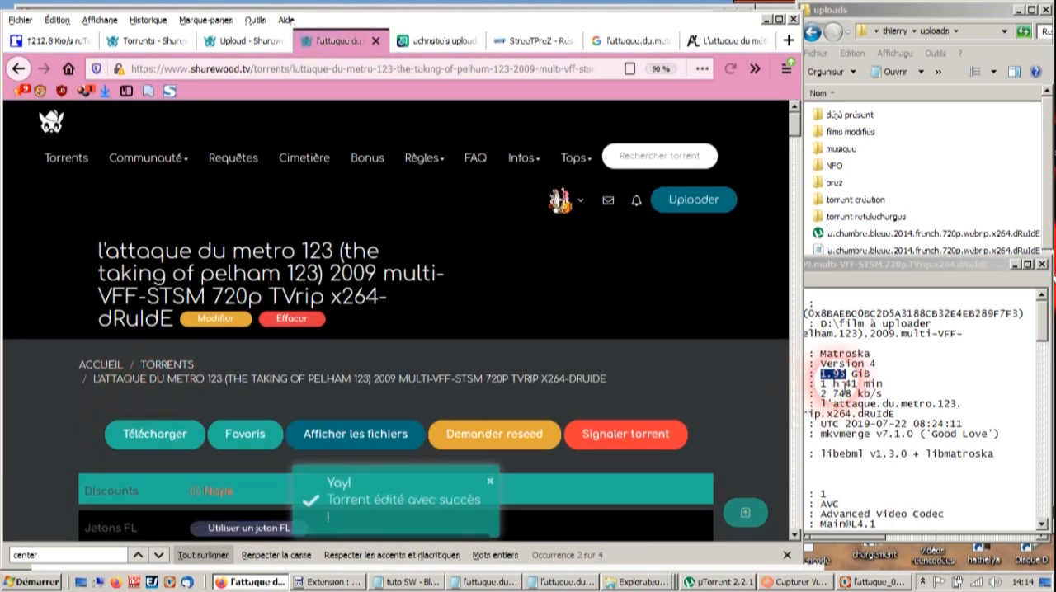
# - Review the published torrent page, covering the media info, poster, synopsis, critique, download info and category banners
pyautogui.scroll(-10, 684, 347)
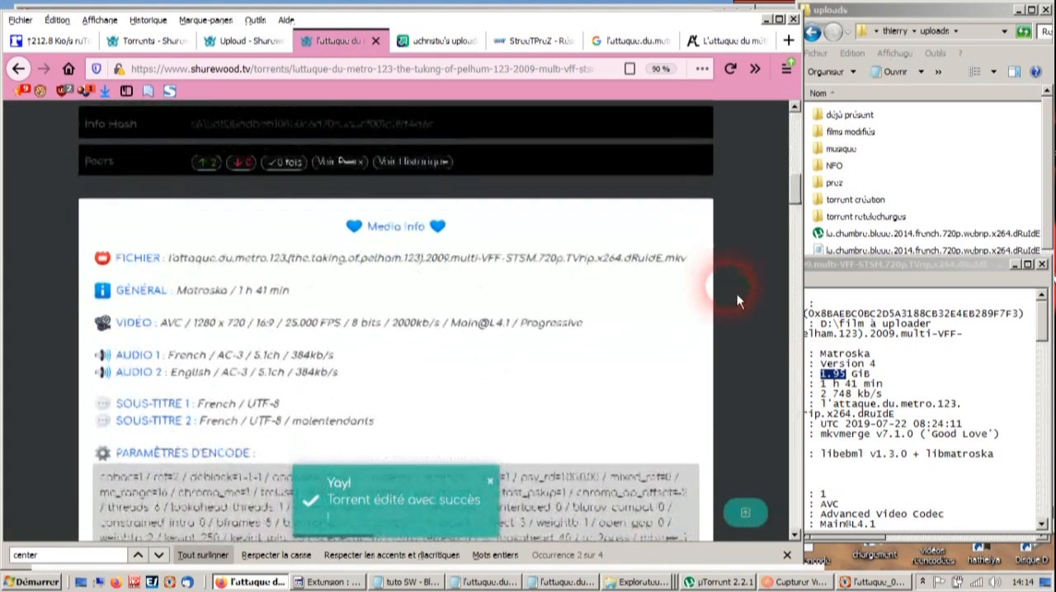
pyautogui.scroll(-4, 738, 294)
pyautogui.scroll(3, 741, 293)
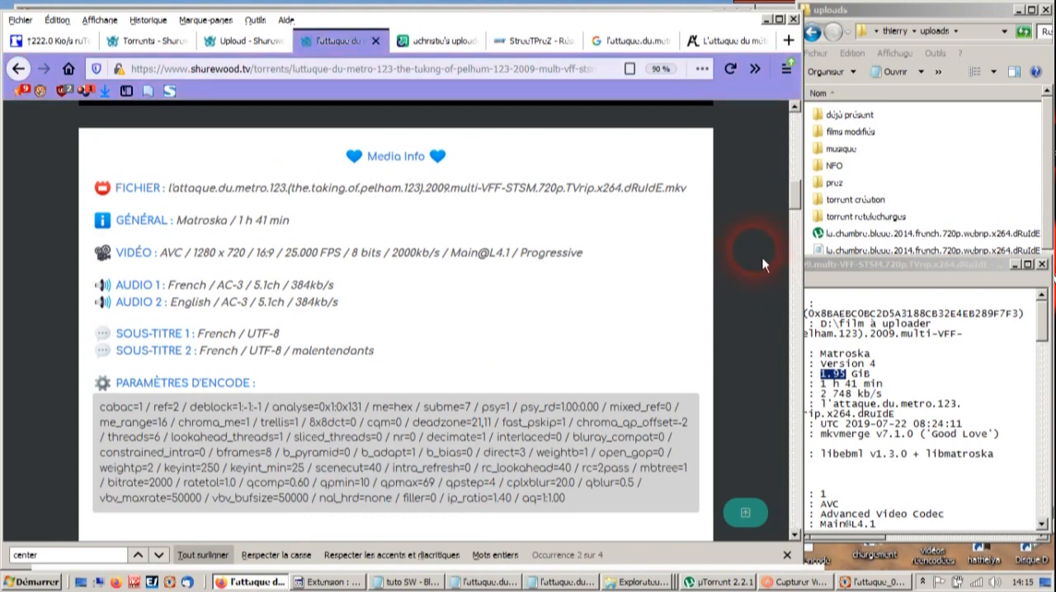
pyautogui.scroll(-8, 763, 264)
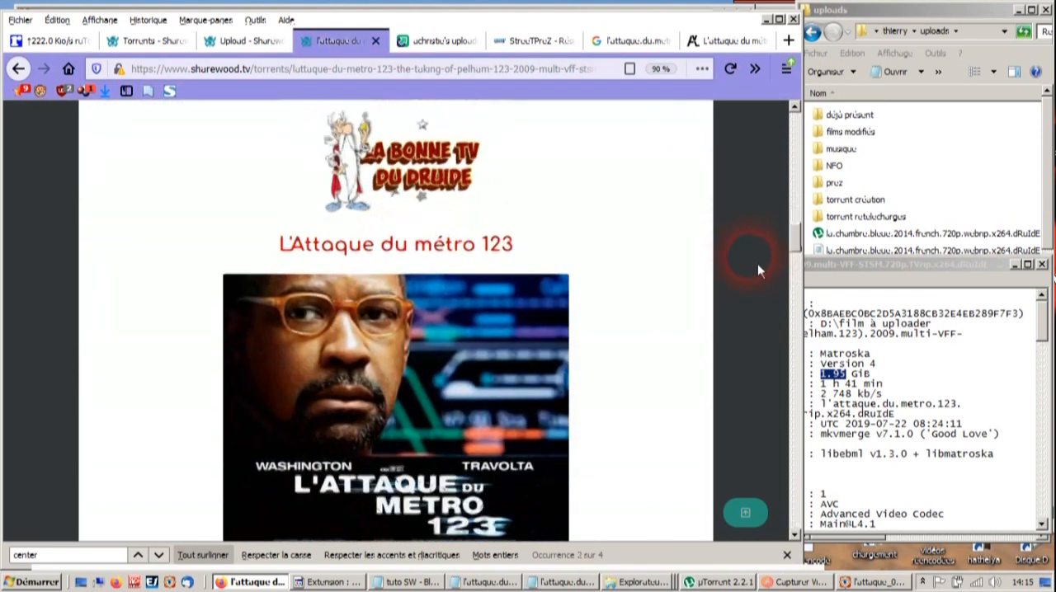
pyautogui.scroll(-15, 757, 263)
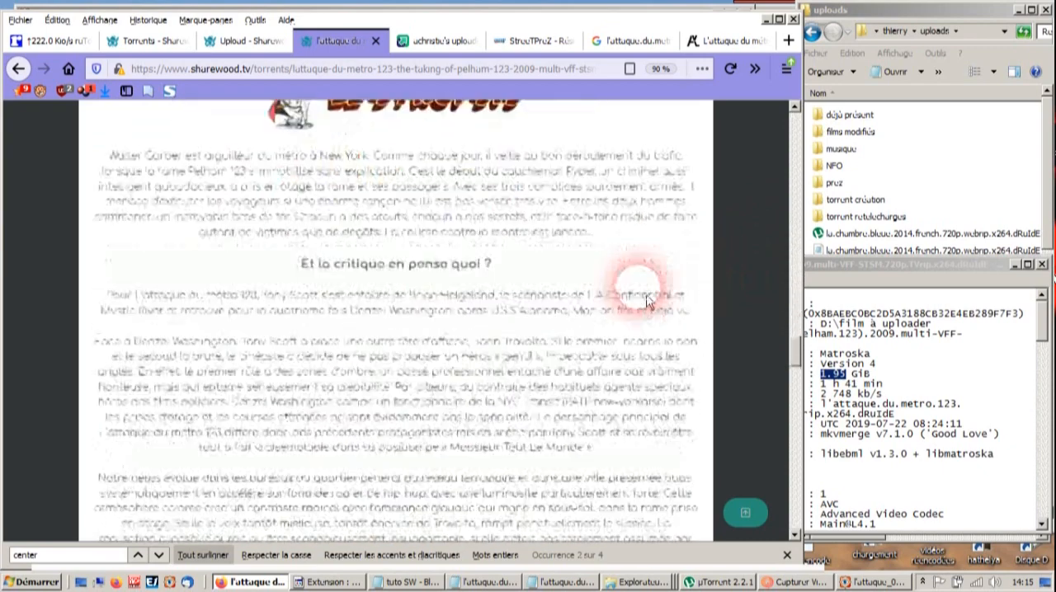
pyautogui.scroll(-15, 644, 306)
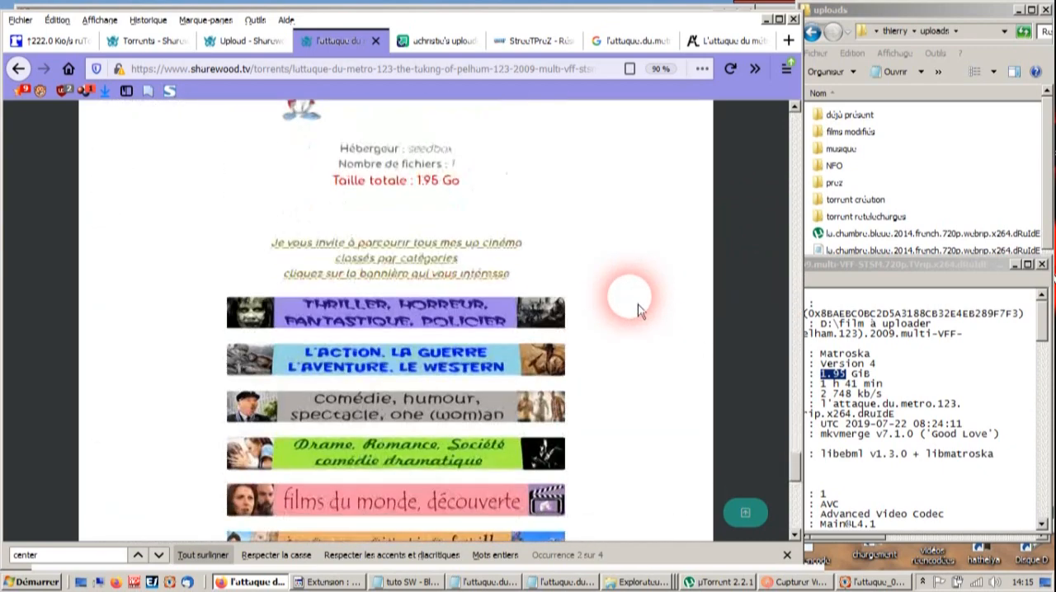
pyautogui.scroll(-3, 638, 304)
# - Switch to µTorrent to check the l'attaque.du.metro.123 torrent, and close the FastStone Image Viewer window
pyautogui.click(716, 583)
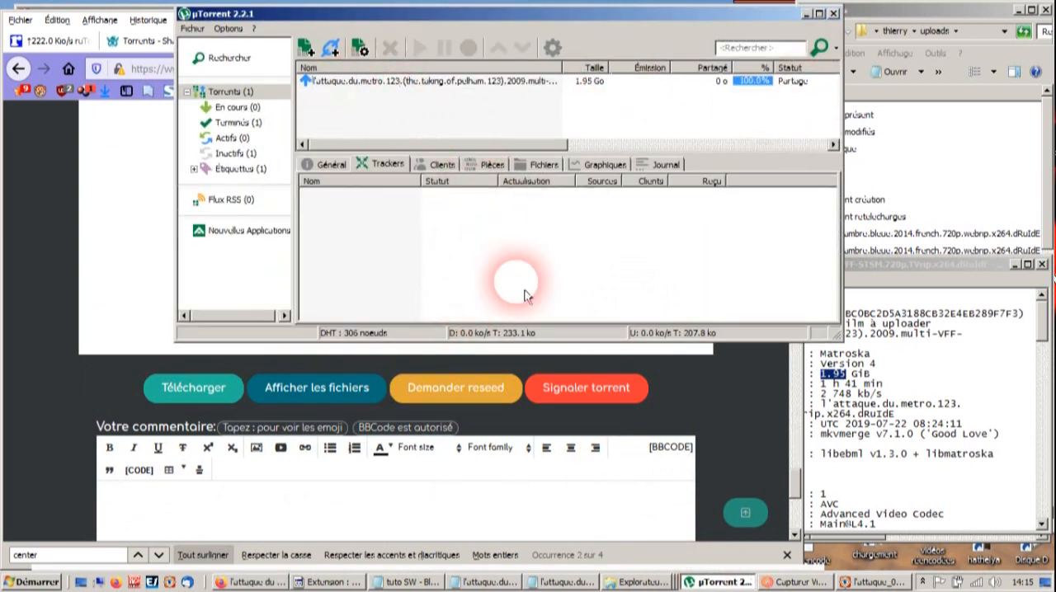
pyautogui.click(858, 584)
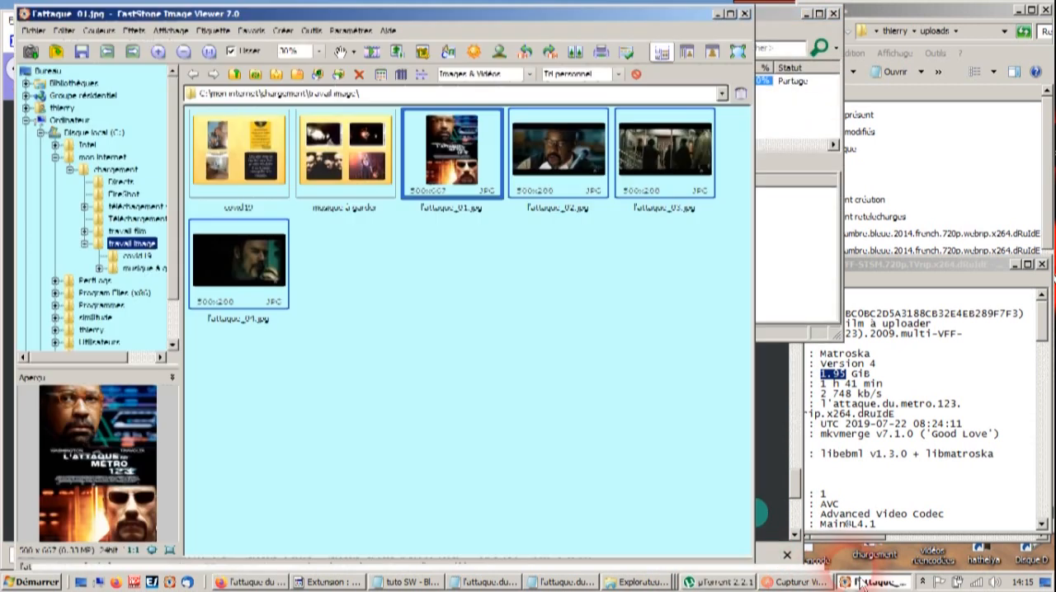
pyautogui.click(745, 14)
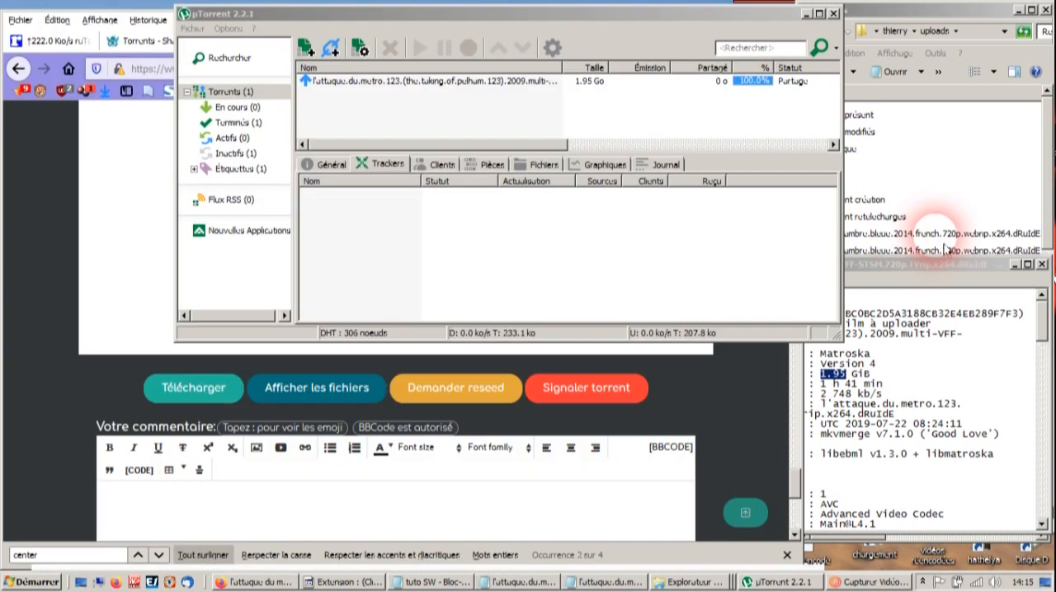
# - Bring the uploads folder forward, then recheck the published torrent page in Firefox from the category banners up to the film screenshots
pyautogui.click(957, 171)
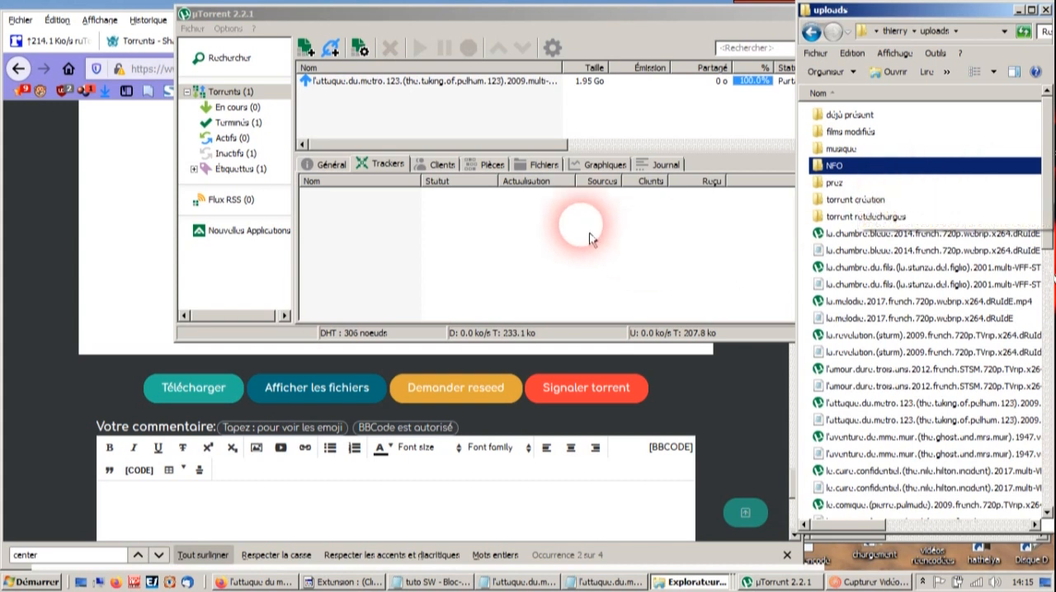
pyautogui.click(35, 208)
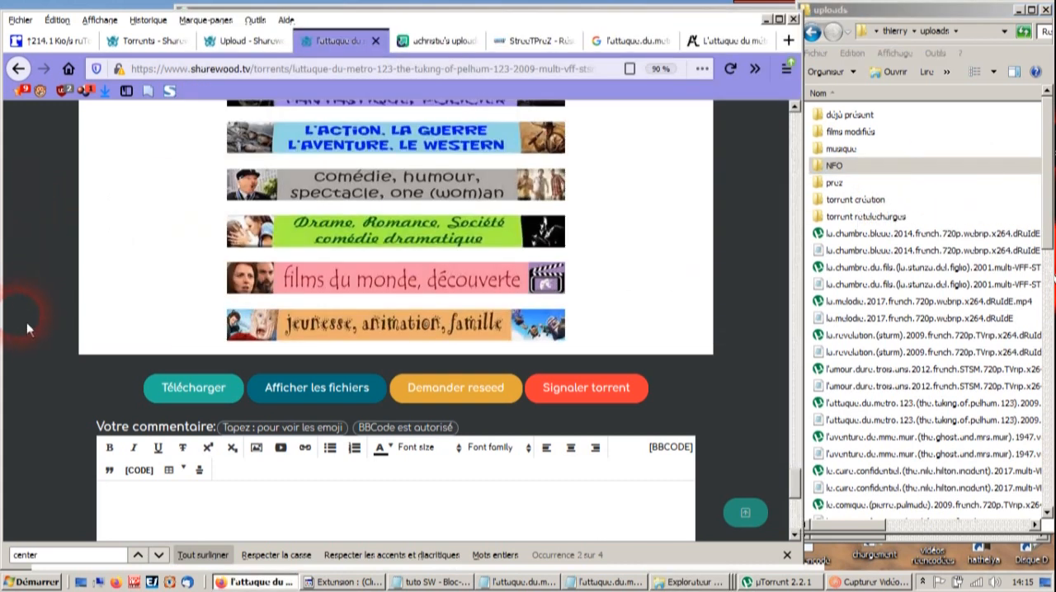
pyautogui.scroll(-4, 27, 322)
pyautogui.scroll(10, 70, 286)
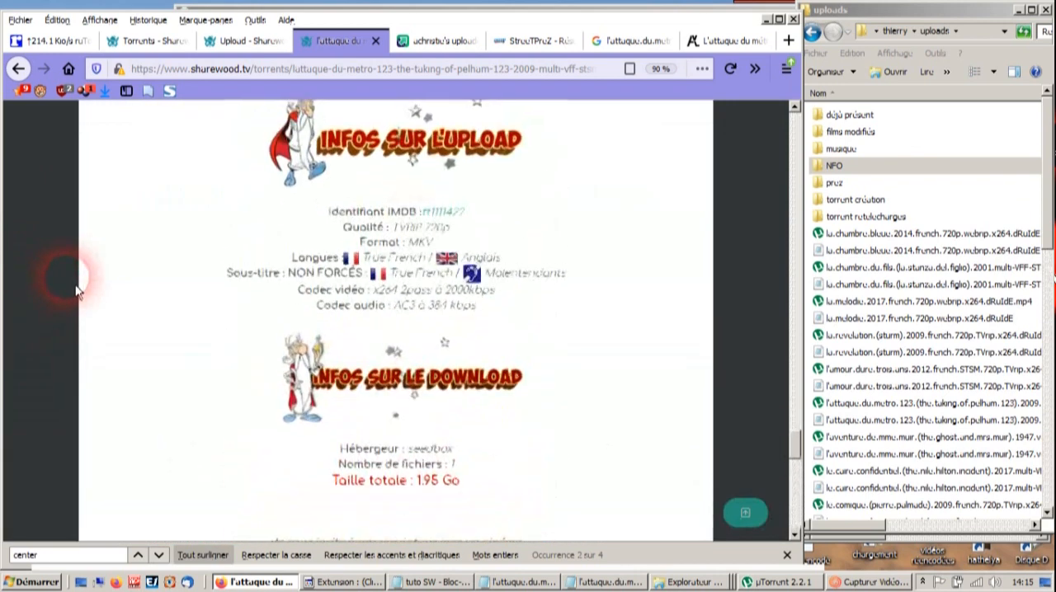
pyautogui.scroll(3, 73, 289)
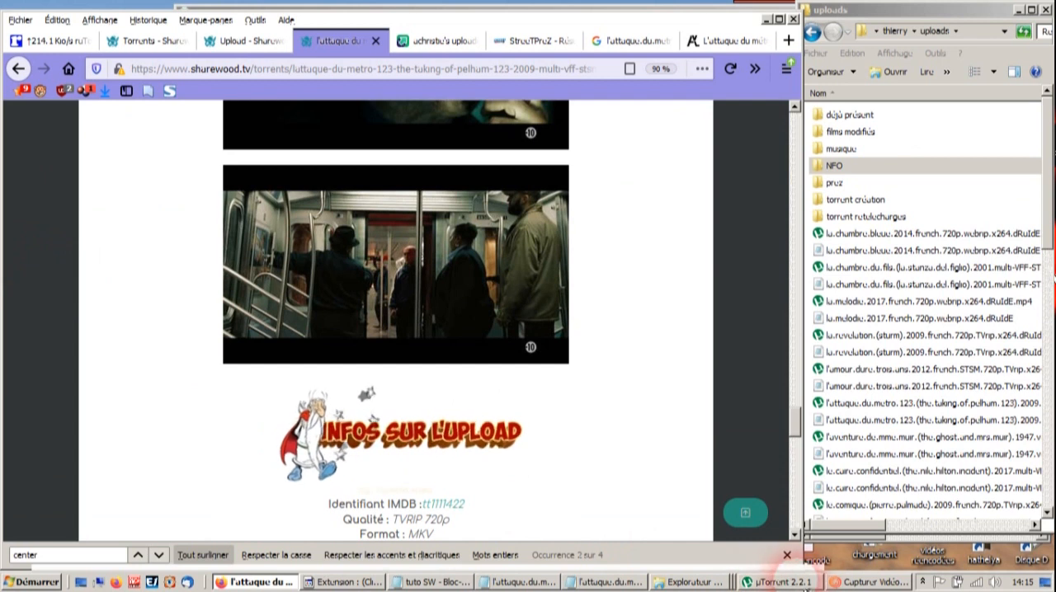
pyautogui.click(865, 583)
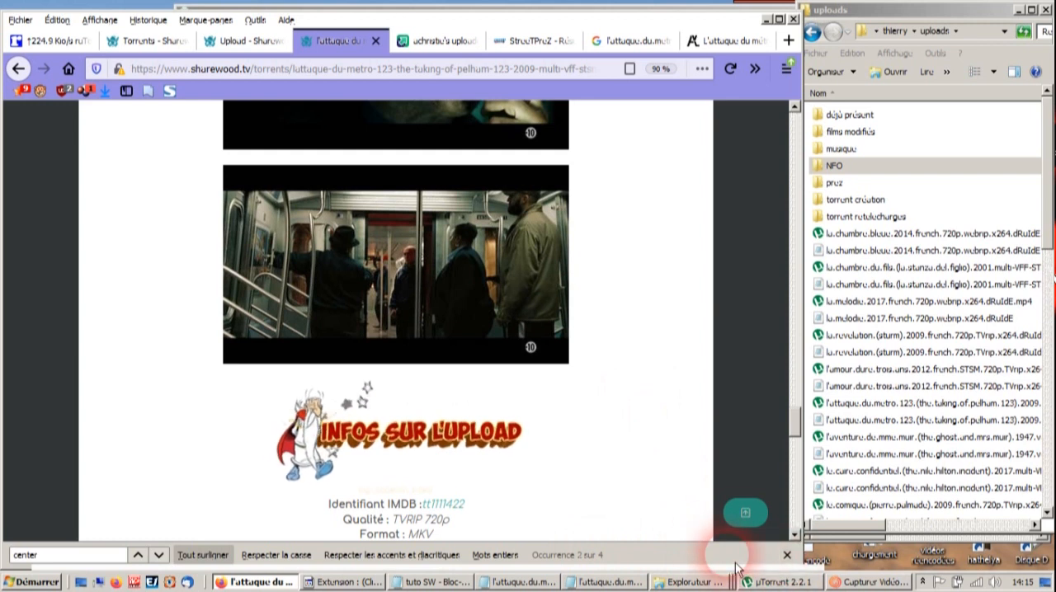
pyautogui.click(866, 583)
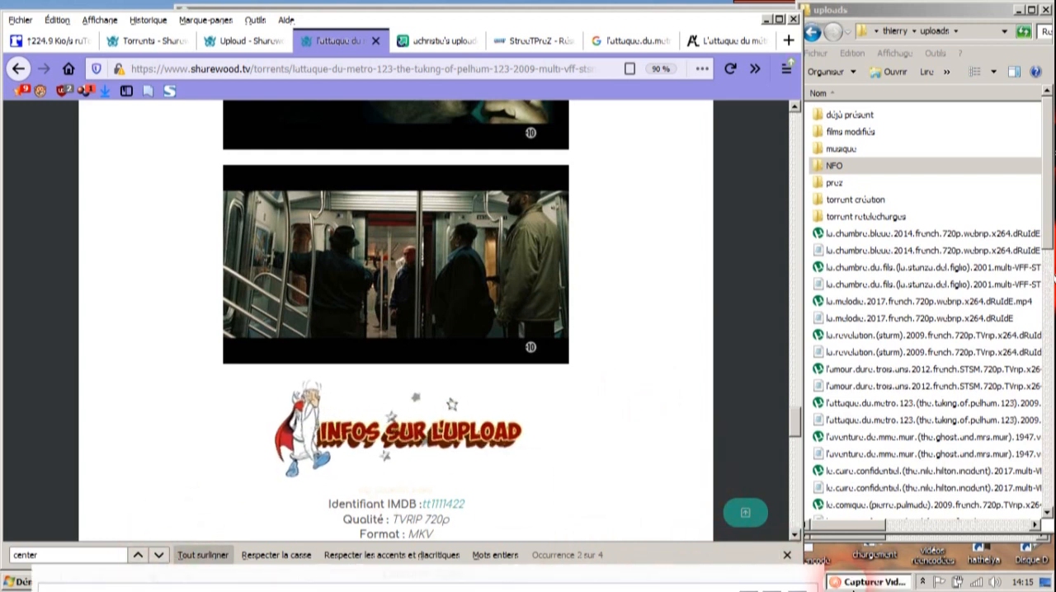